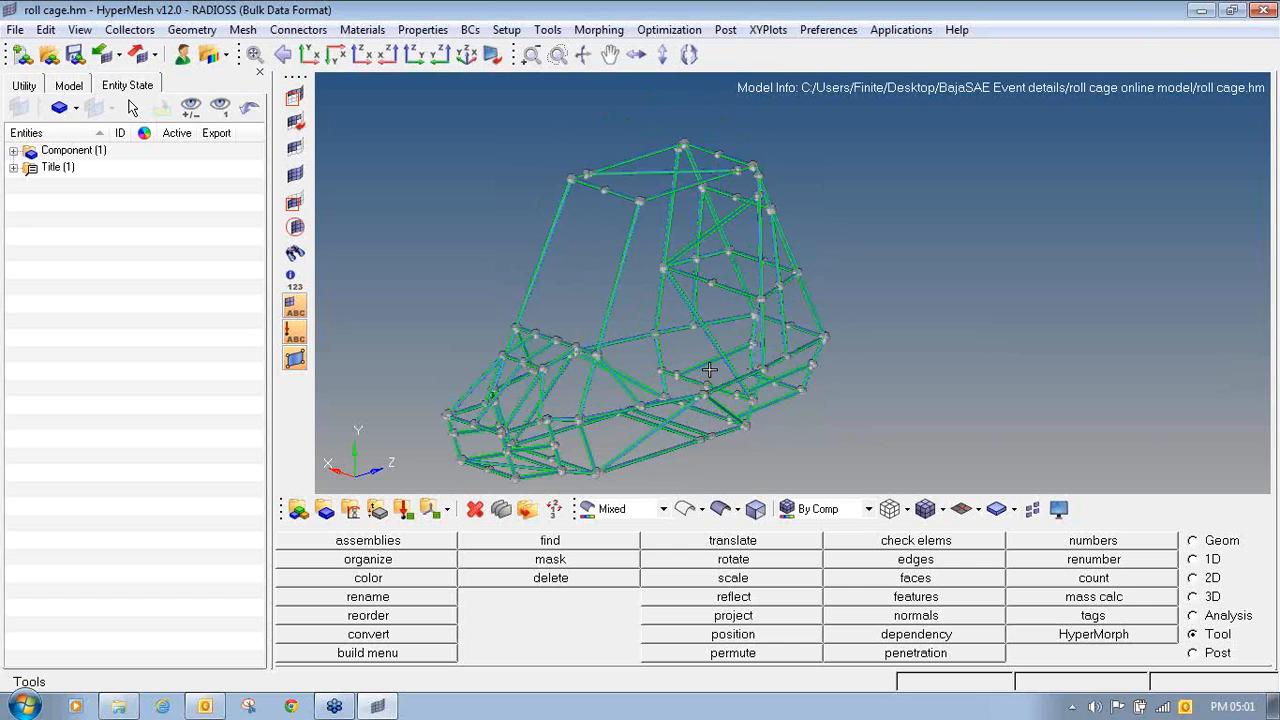
ctrl+right_drag(709, 370, 717, 346)
ctrl+scroll(717, 346, up, 1)
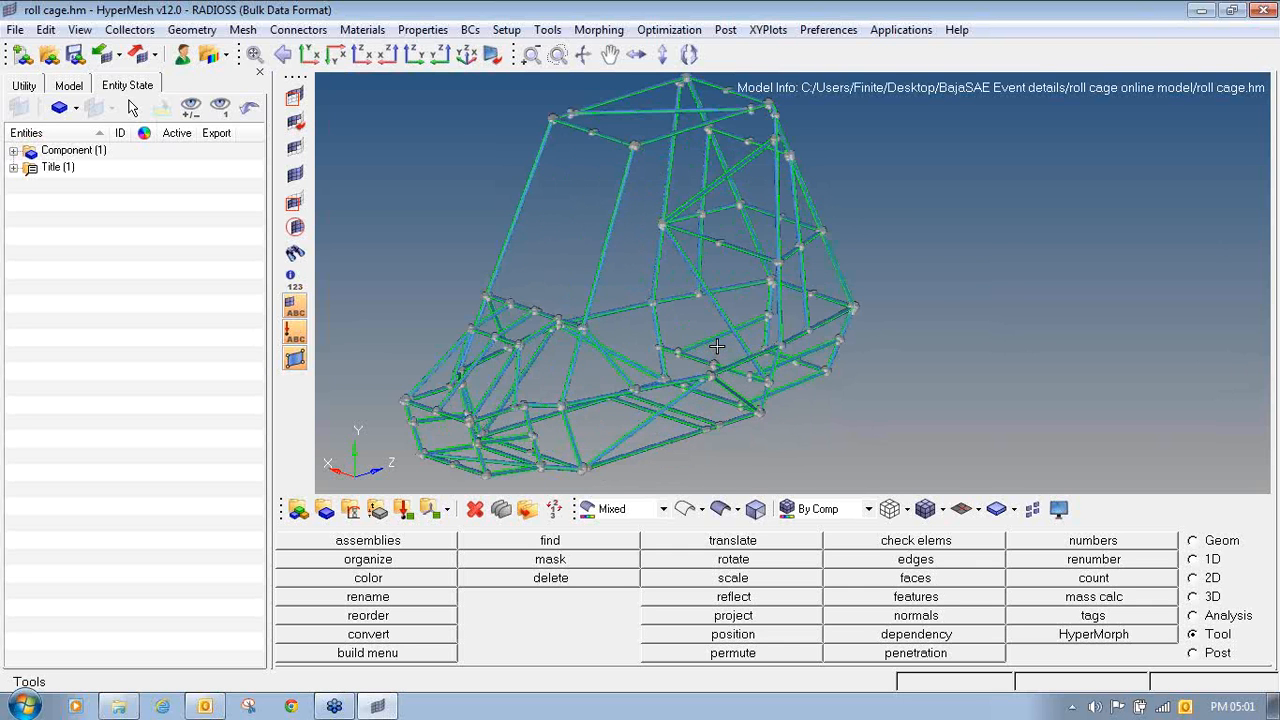
ctrl+scroll(563, 365, up, 2)
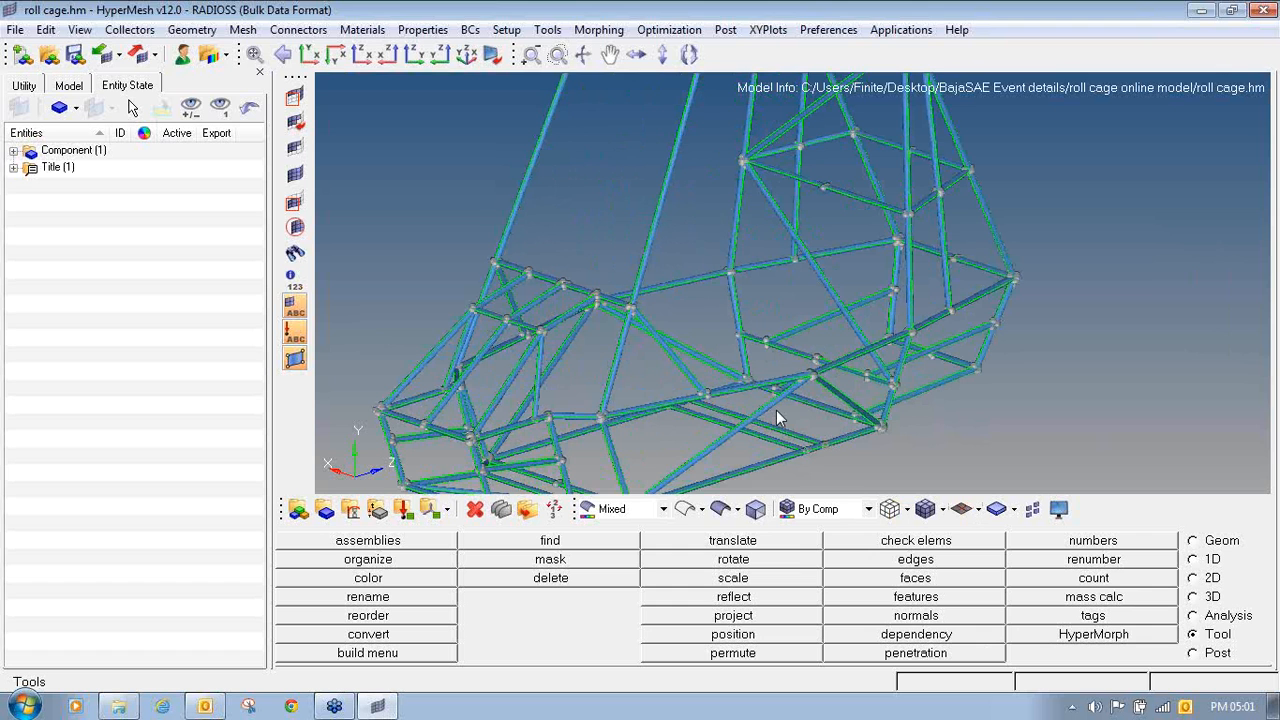
click(1212, 249)
mouse_move(1070, 235)
mouse_down()
mouse_move(1083, 277)
mouse_move(1091, 208)
mouse_move(1101, 227)
mouse_move(1128, 224)
mouse_up()
mouse_move(1157, 180)
mouse_down()
mouse_move(1162, 210)
mouse_move(1146, 228)
mouse_move(1196, 156)
mouse_up()
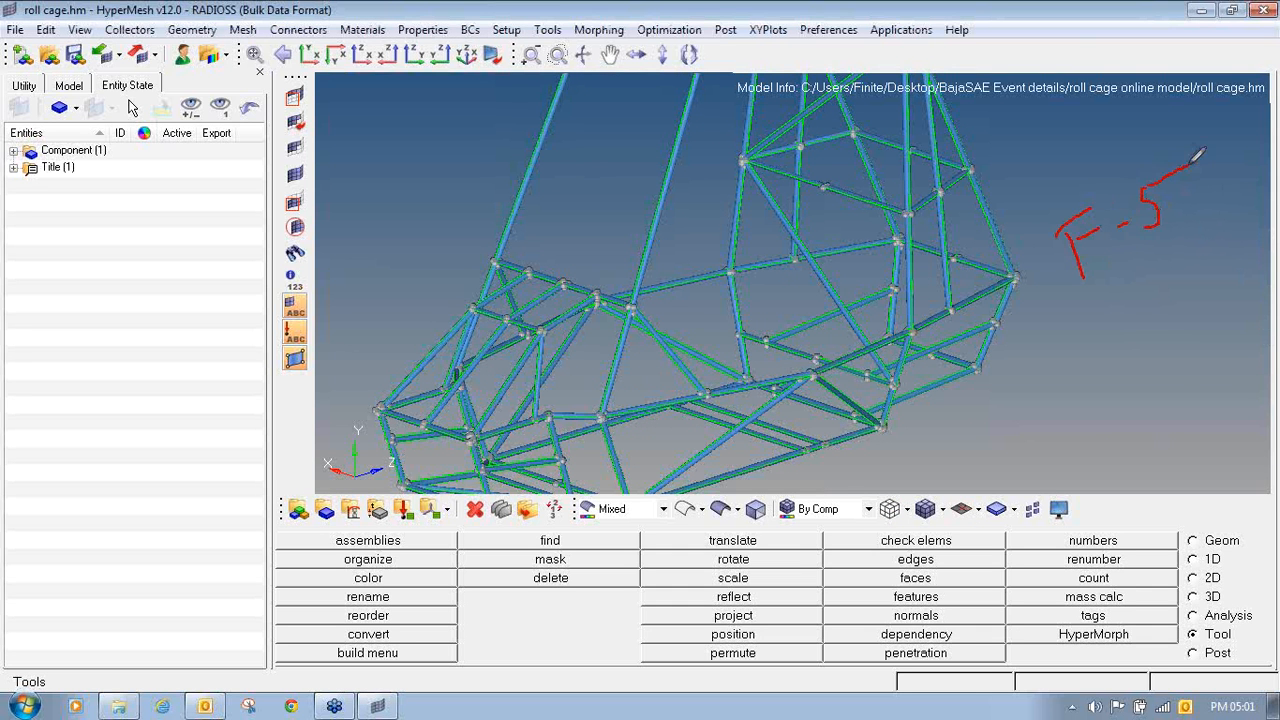
right_click(1255, 210)
click(1160, 240)
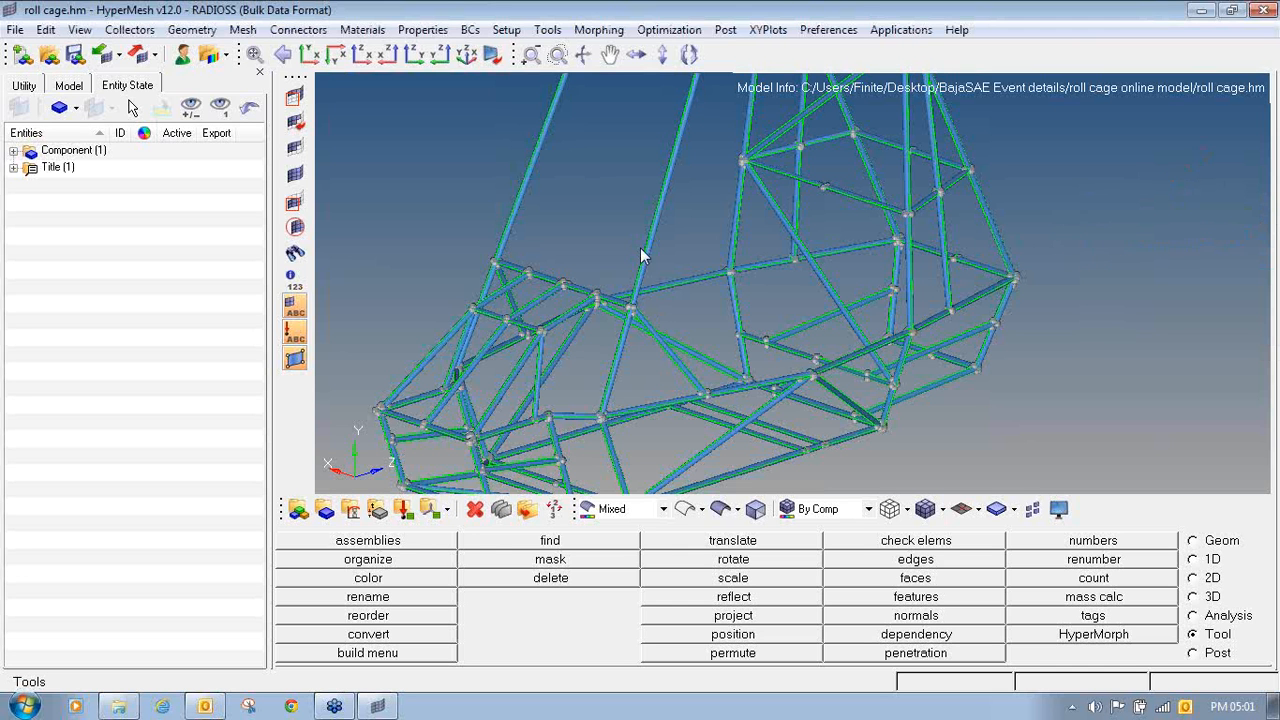
- Isolate the long sloping front tube of the roll cage by masking its surfaces and reversing the mask
key(F5)
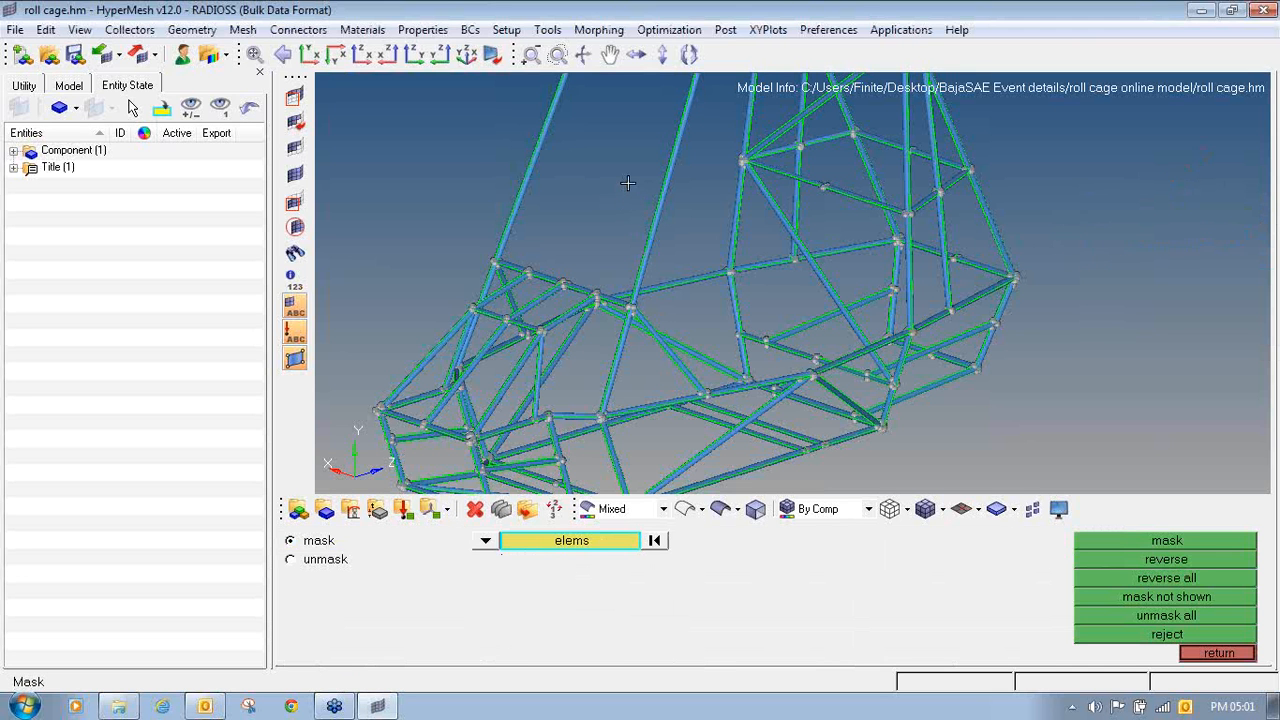
mouse_move(627, 185)
shift+mouse_down()
mouse_move(686, 206)
mouse_move(661, 207)
shift+mouse_up()
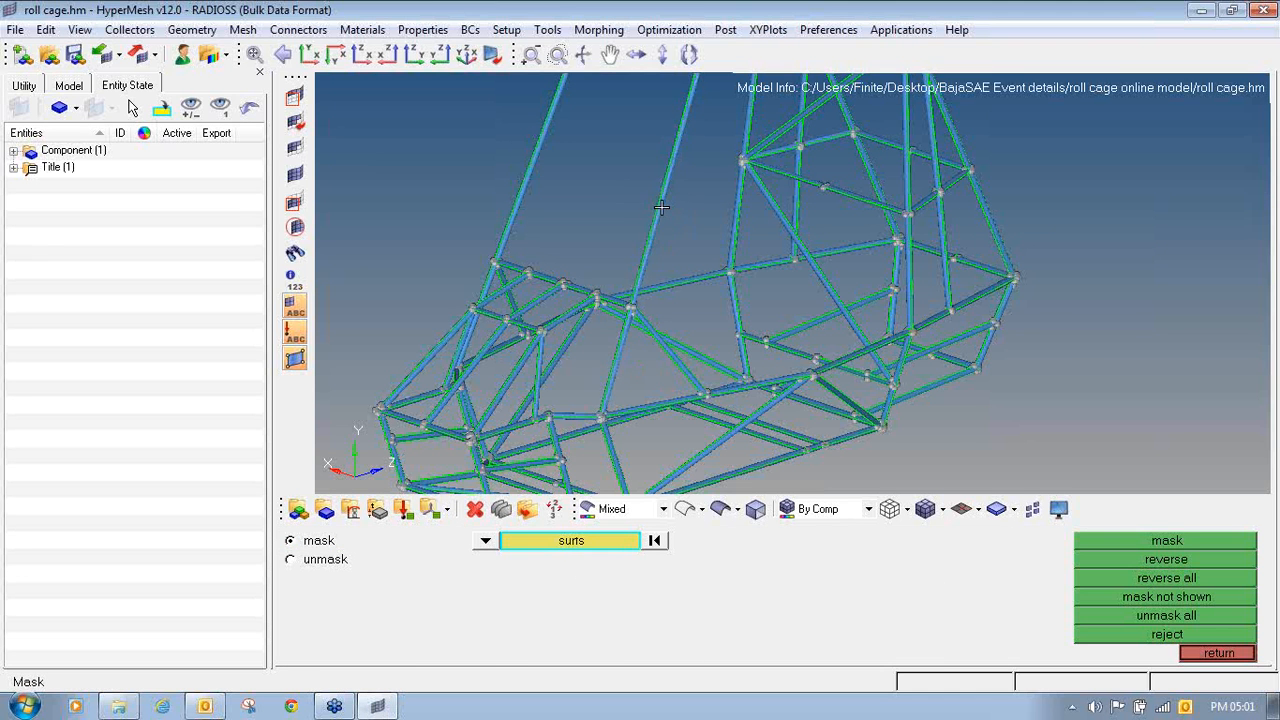
scroll(661, 207, up, 3)
shift+drag(592, 161, 708, 214)
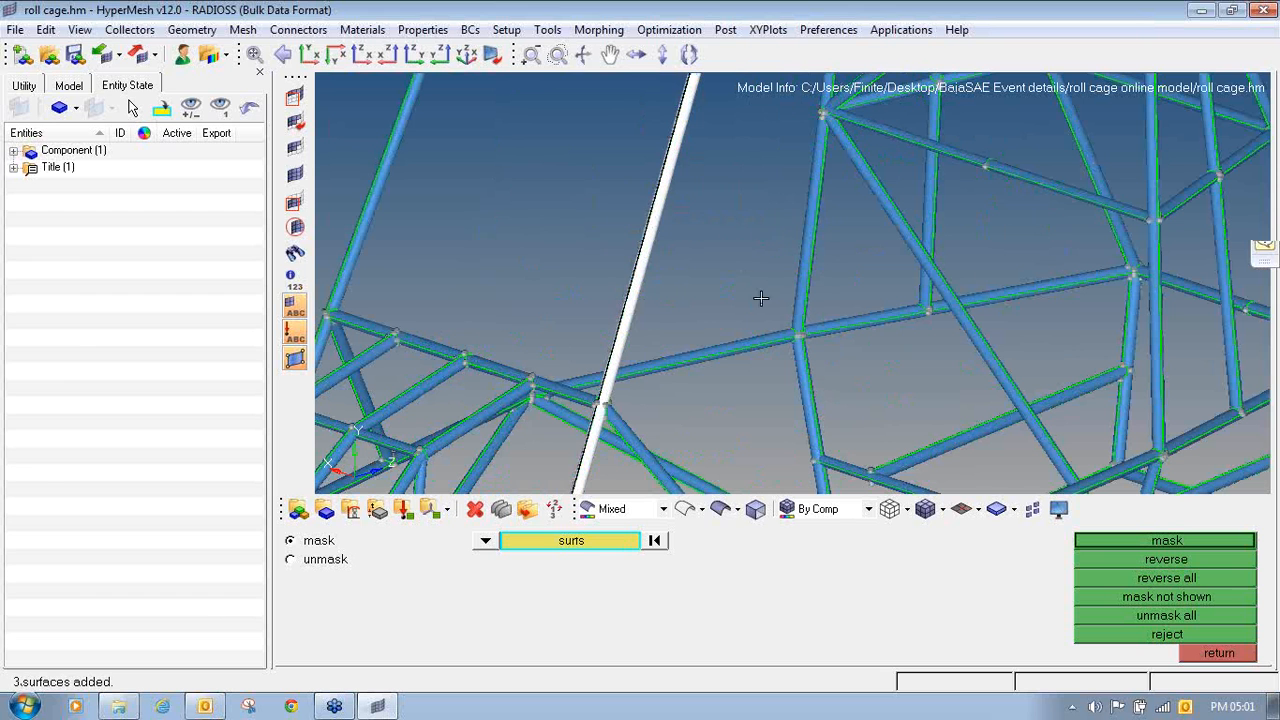
click(1113, 540)
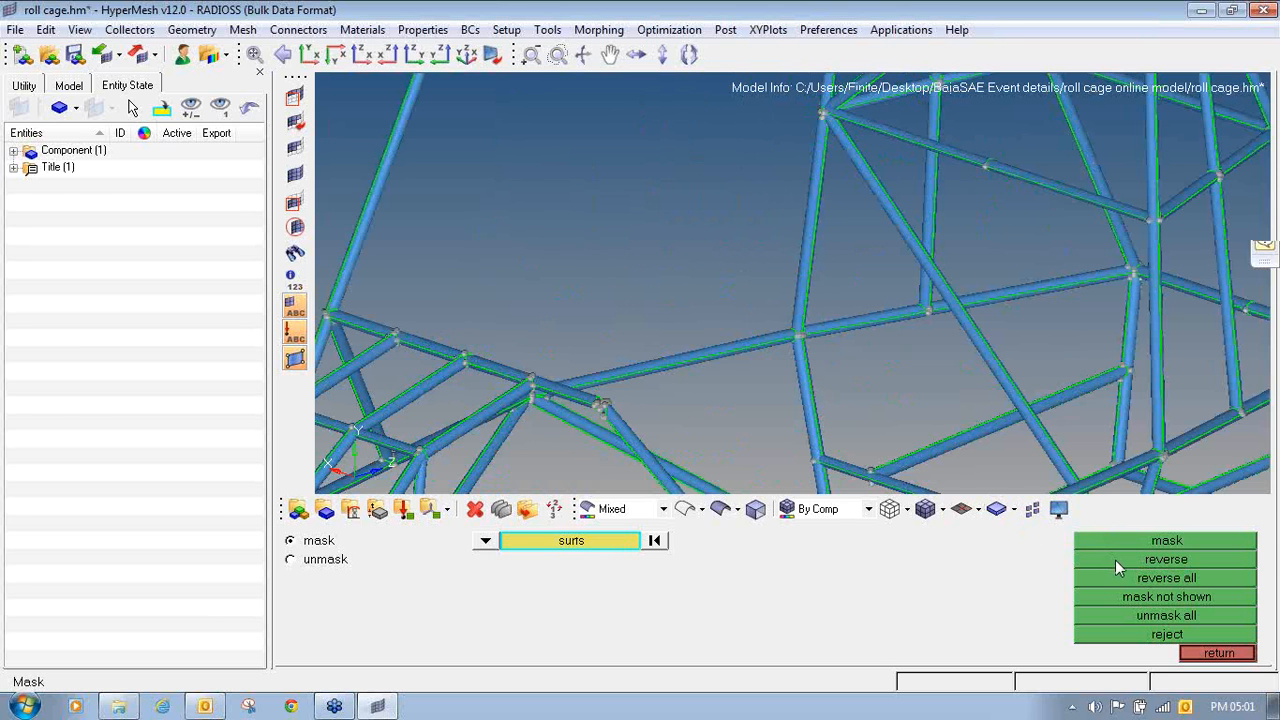
click(1115, 560)
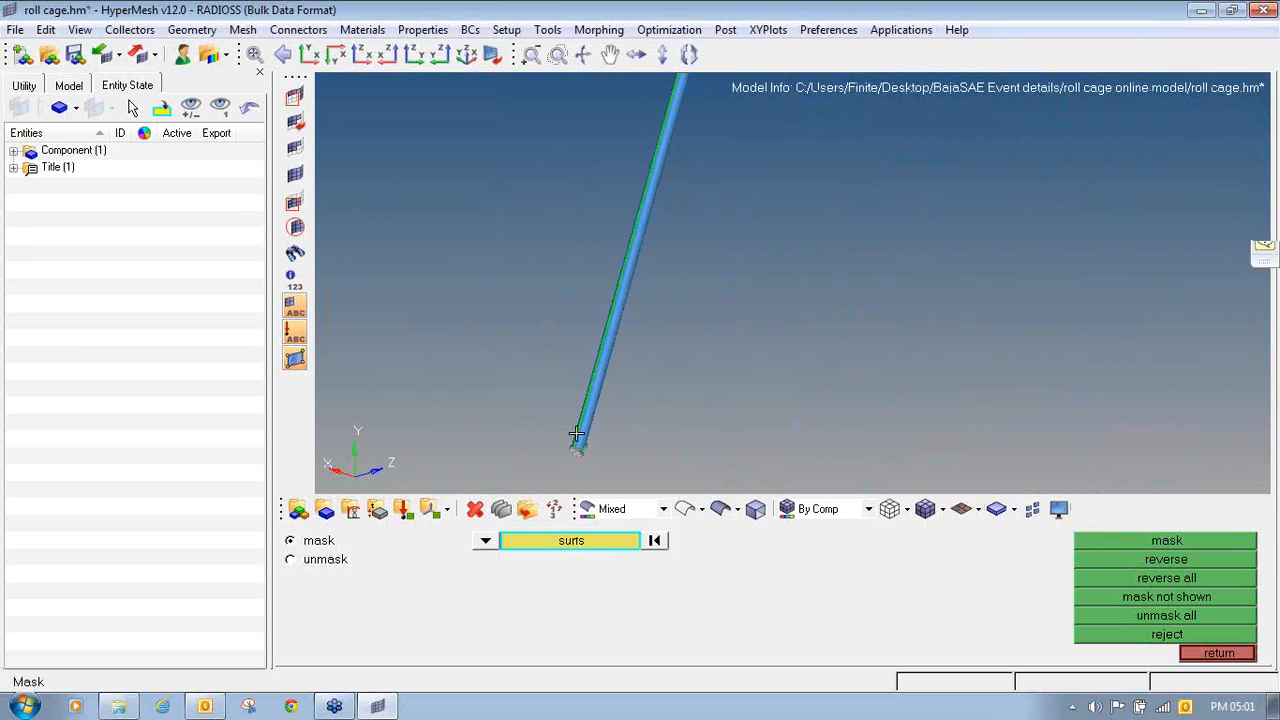
- Examine the open end of the isolated tube to distinguish its inner and outer surfaces
ctrl+scroll(576, 433, up, 2)
ctrl+click(583, 463)
mouse_move(583, 463)
ctrl+mouse_down()
mouse_move(600, 455)
mouse_move(614, 381)
ctrl+mouse_up()
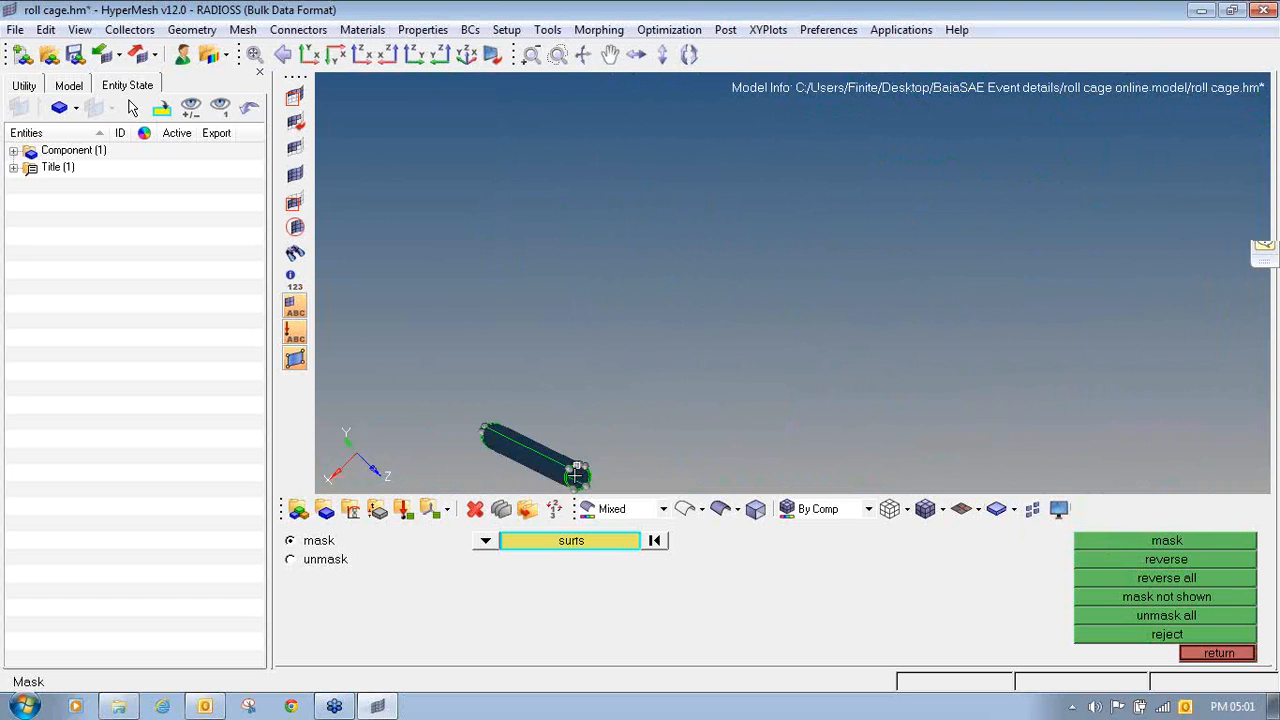
scroll(576, 477, up, 6)
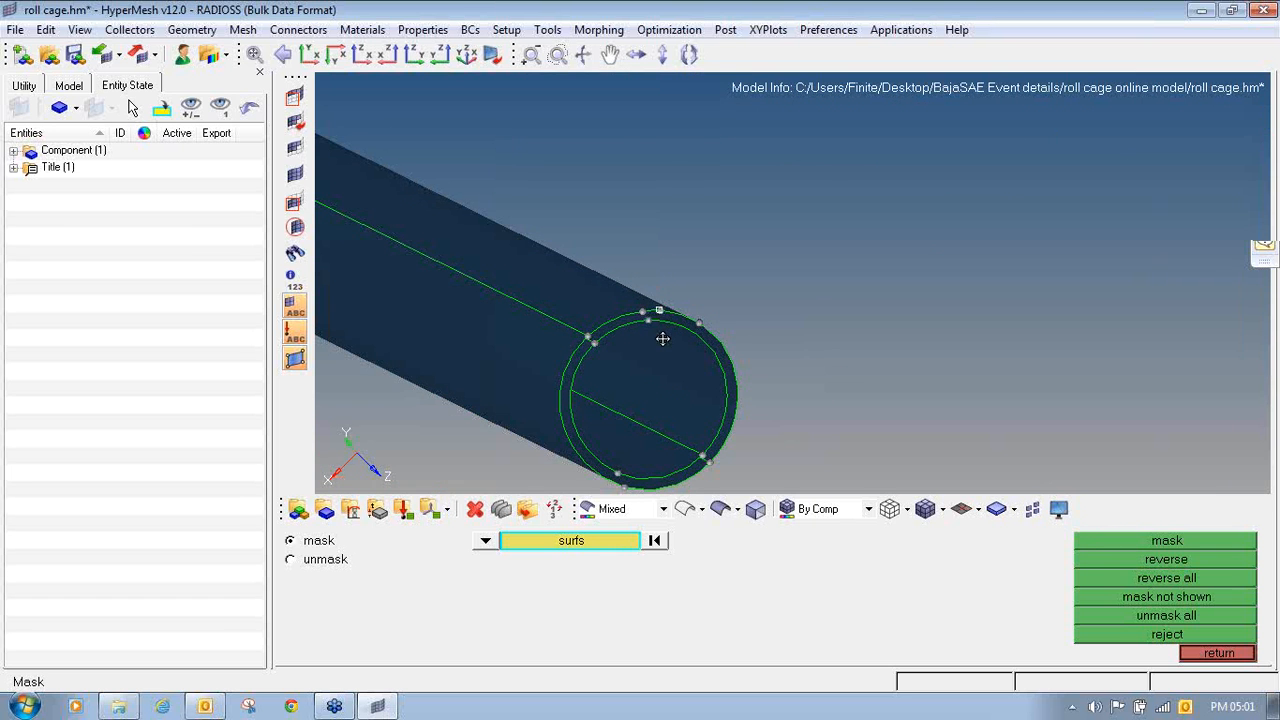
ctrl+drag(662, 339, 661, 332)
click(1265, 44)
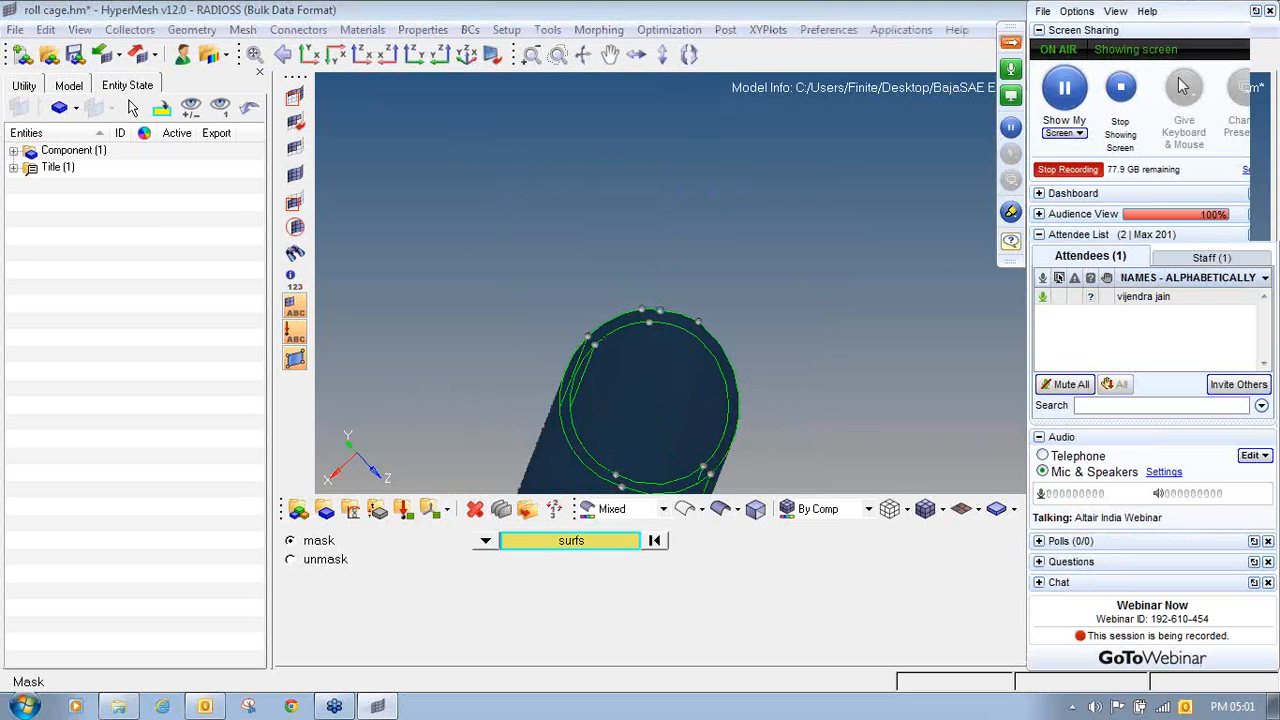
click(1058, 102)
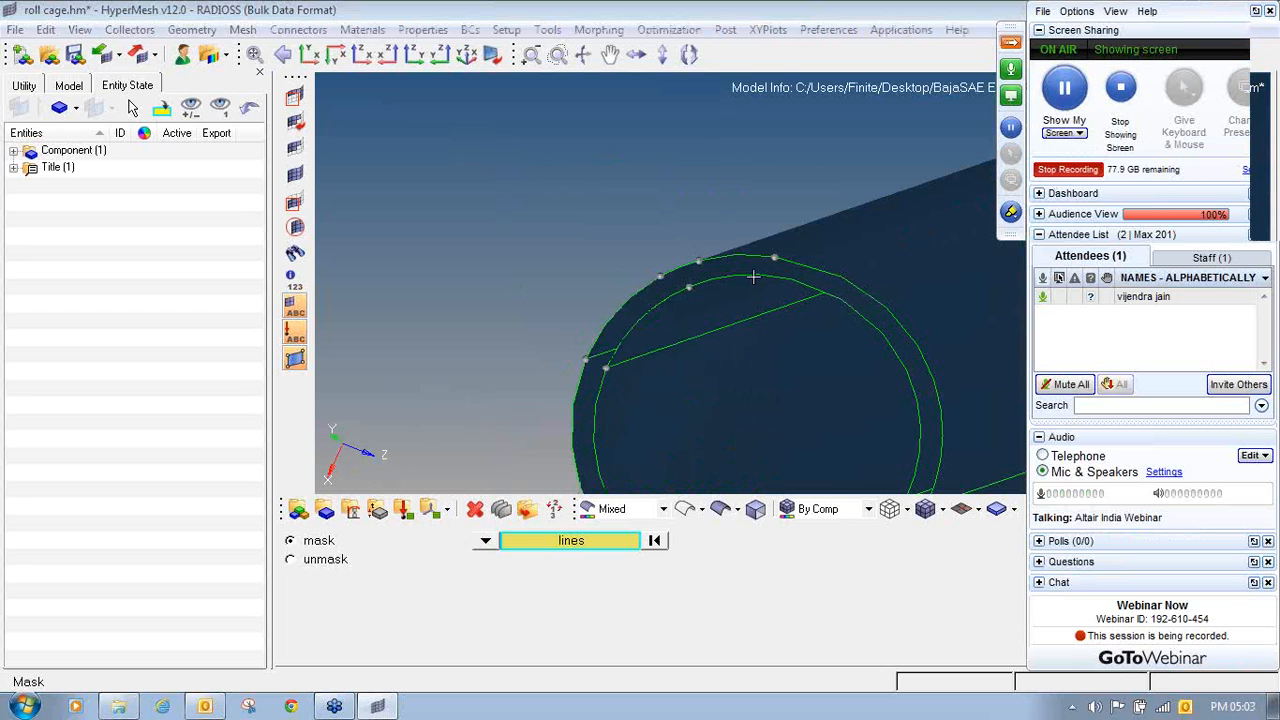
scroll(670, 268, down, 5)
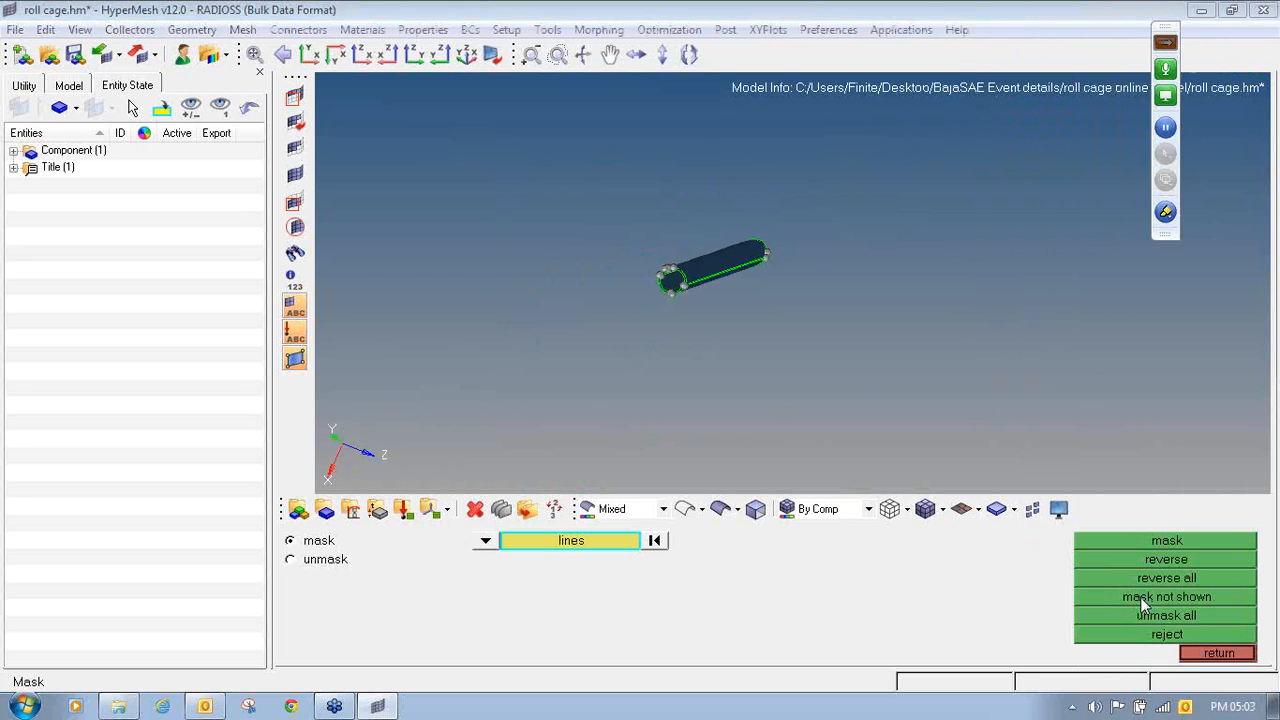
- Unmask all geometry and inspect the tubes in the front and lower part of the roll cage
click(1143, 611)
ctrl+drag(767, 242, 731, 293)
scroll(731, 293, down, 8)
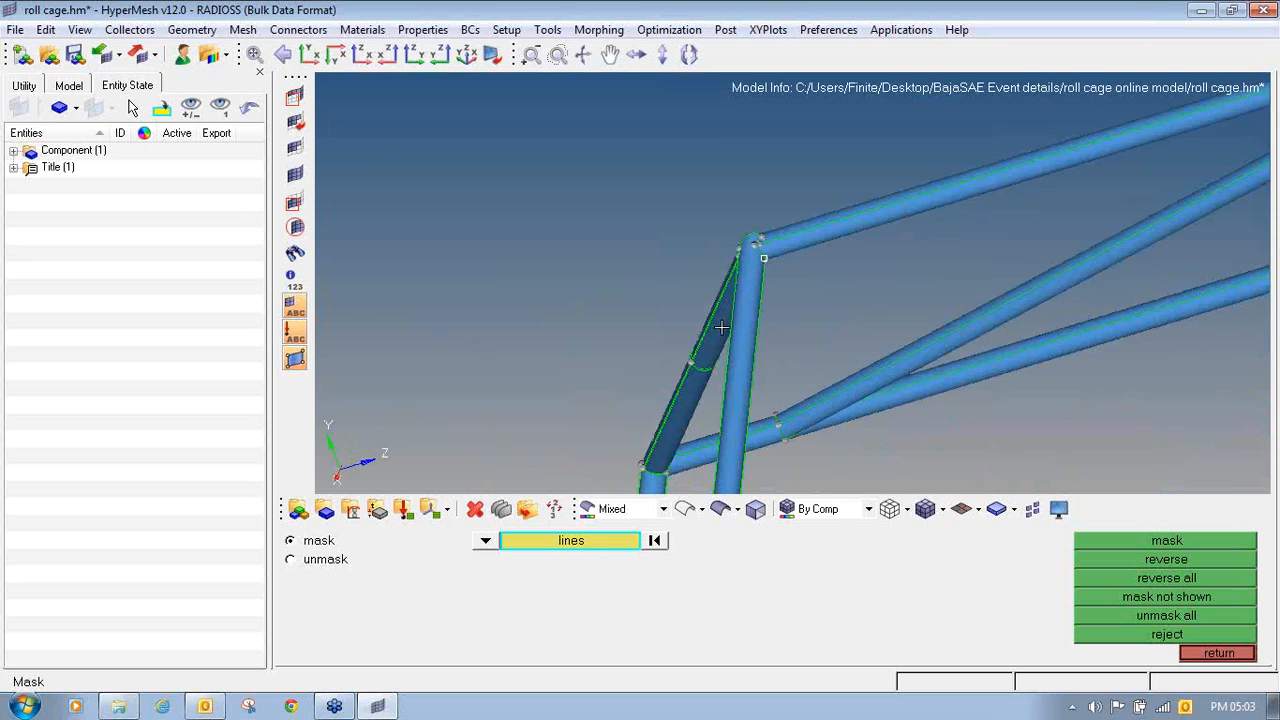
scroll(694, 258, up, 3)
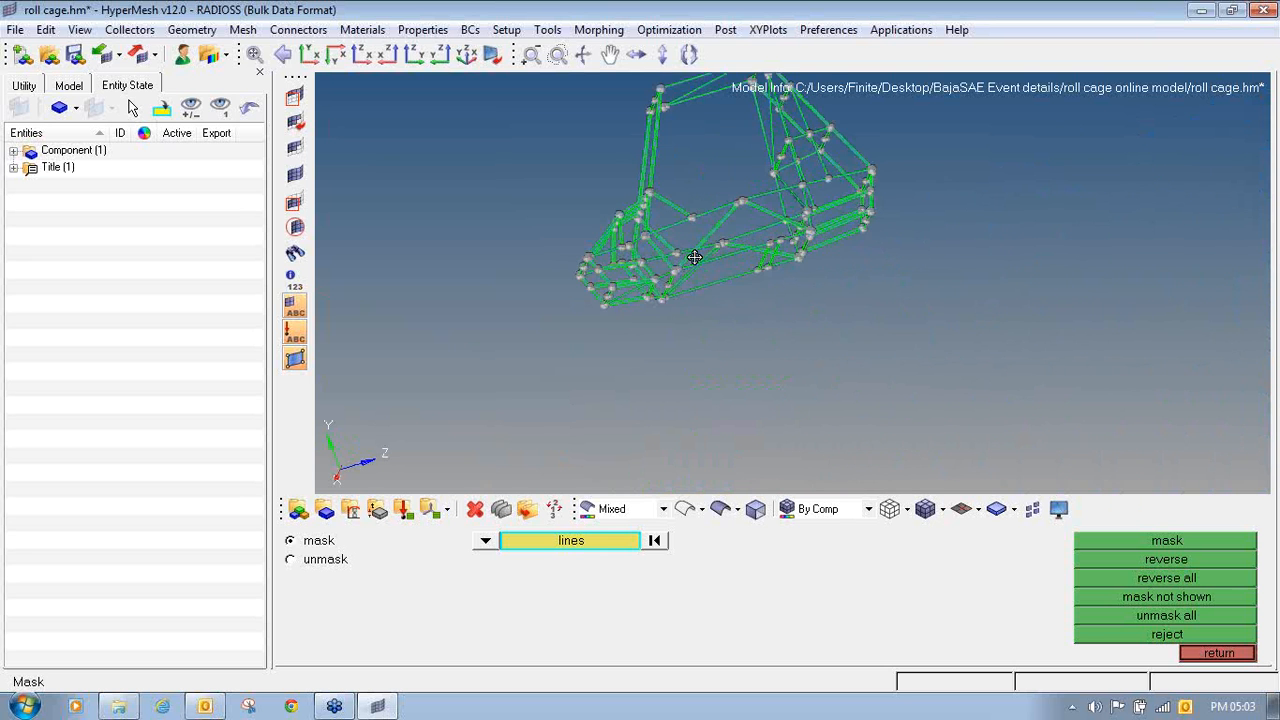
ctrl+drag(814, 236, 839, 292)
ctrl+right_drag(660, 255, 701, 313)
scroll(701, 313, up, 4)
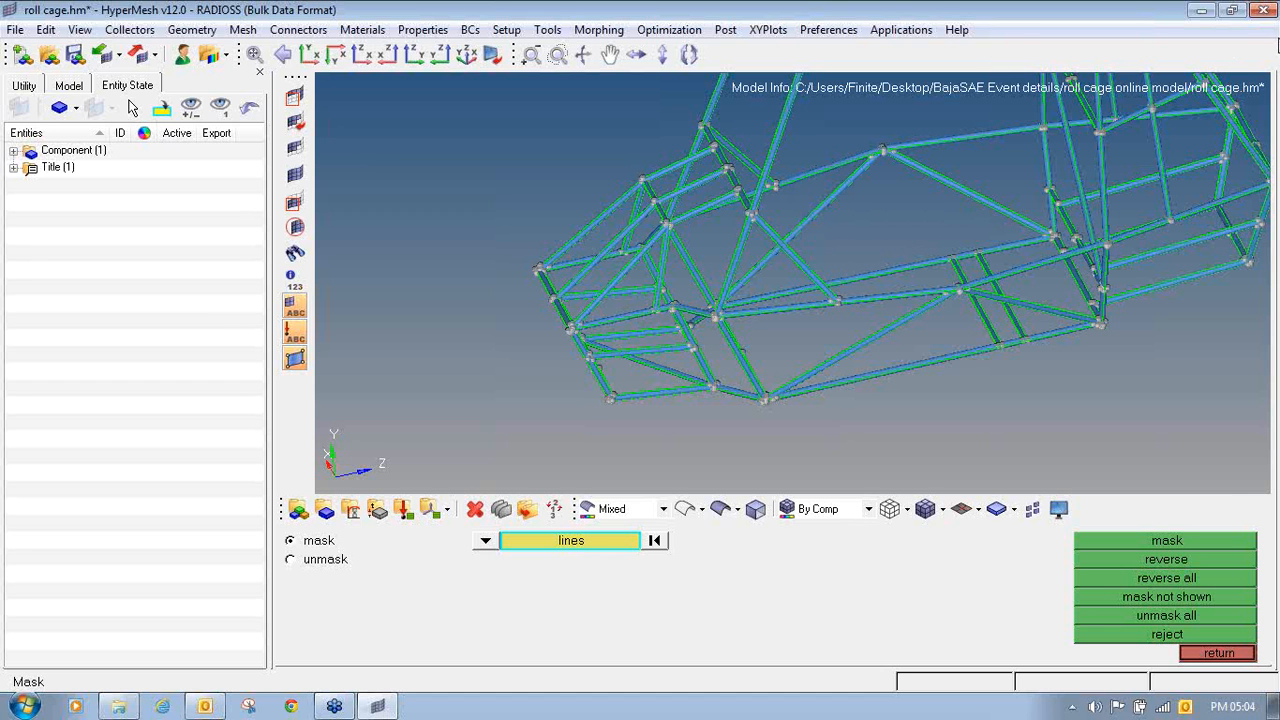
click(1260, 51)
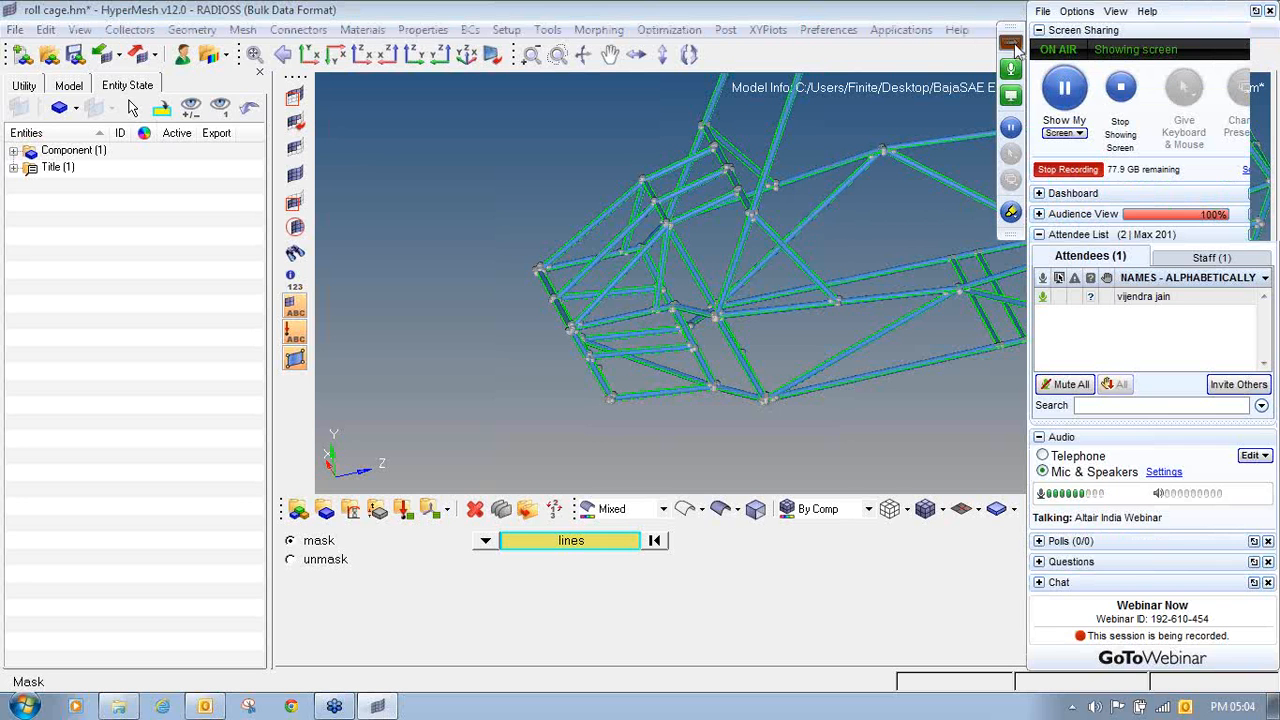
click(1012, 46)
ctrl+right_drag(735, 316, 772, 300)
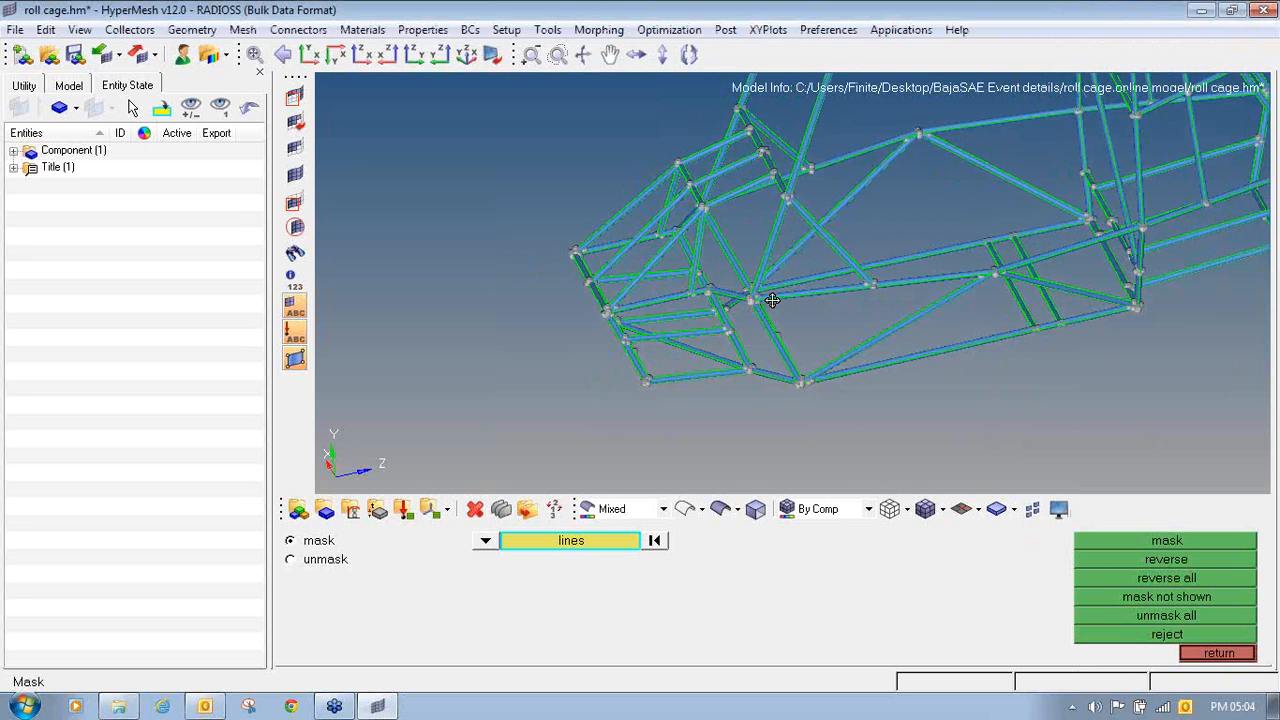
scroll(695, 307, up, 5)
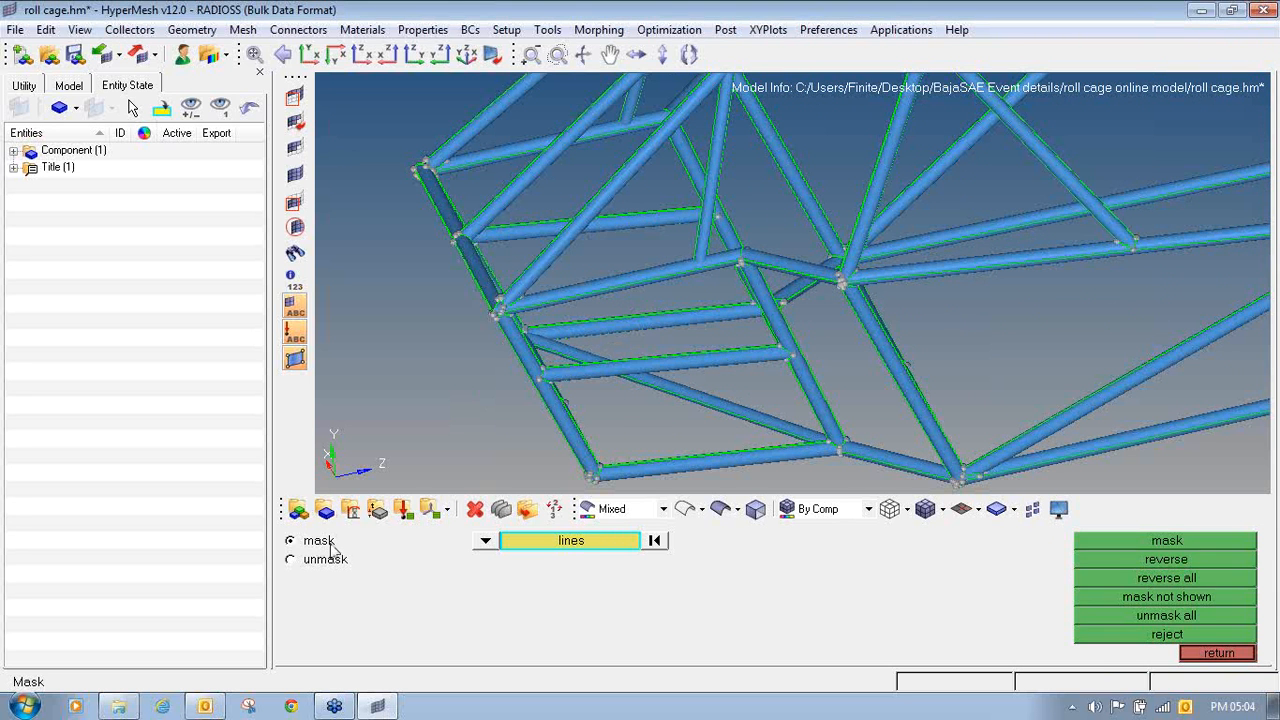
- Create a component named outer_surface with a dark olive color, no card image and no property
click(325, 509)
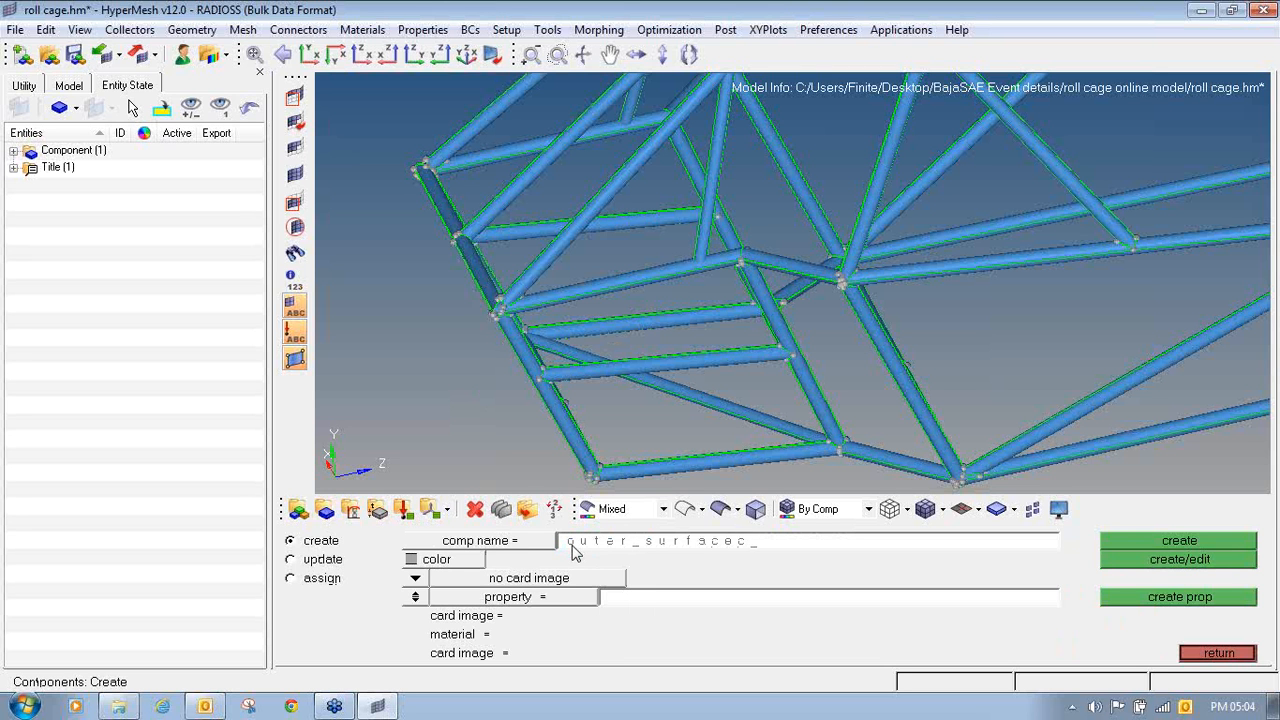
click(472, 559)
click(515, 607)
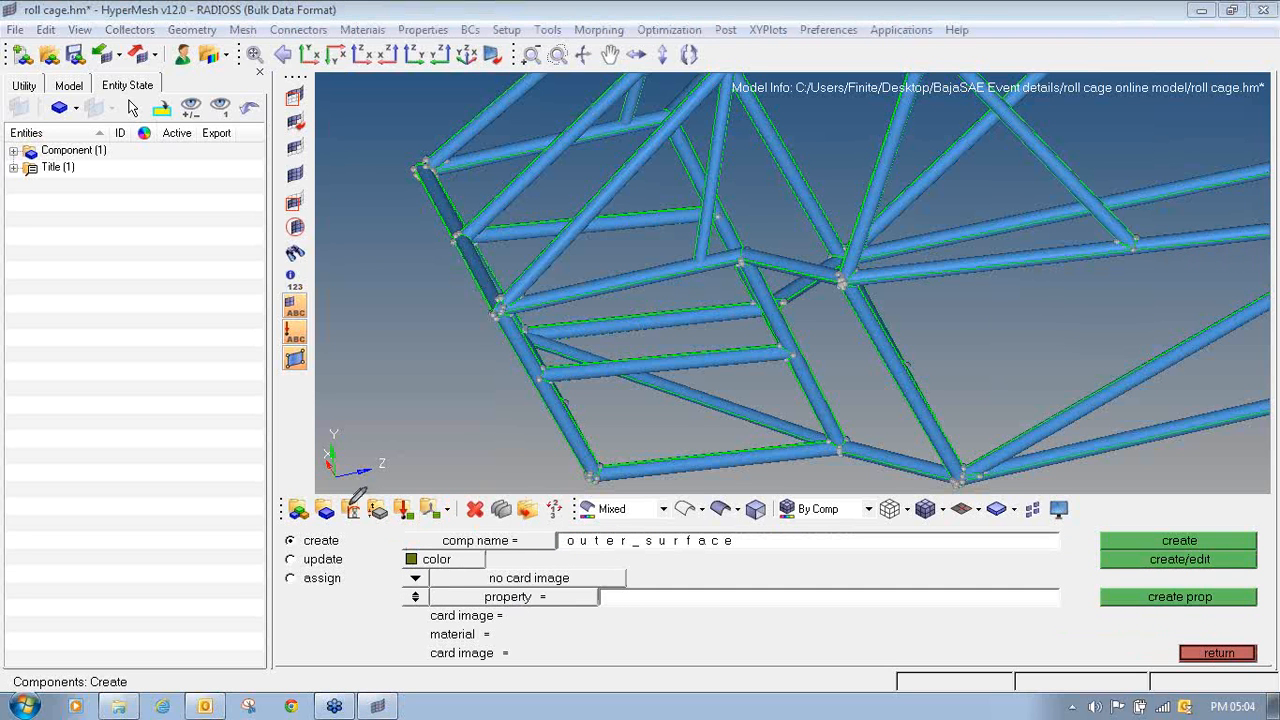
mouse_move(326, 490)
mouse_down()
mouse_move(309, 518)
mouse_move(340, 508)
mouse_move(328, 489)
mouse_up()
click(415, 596)
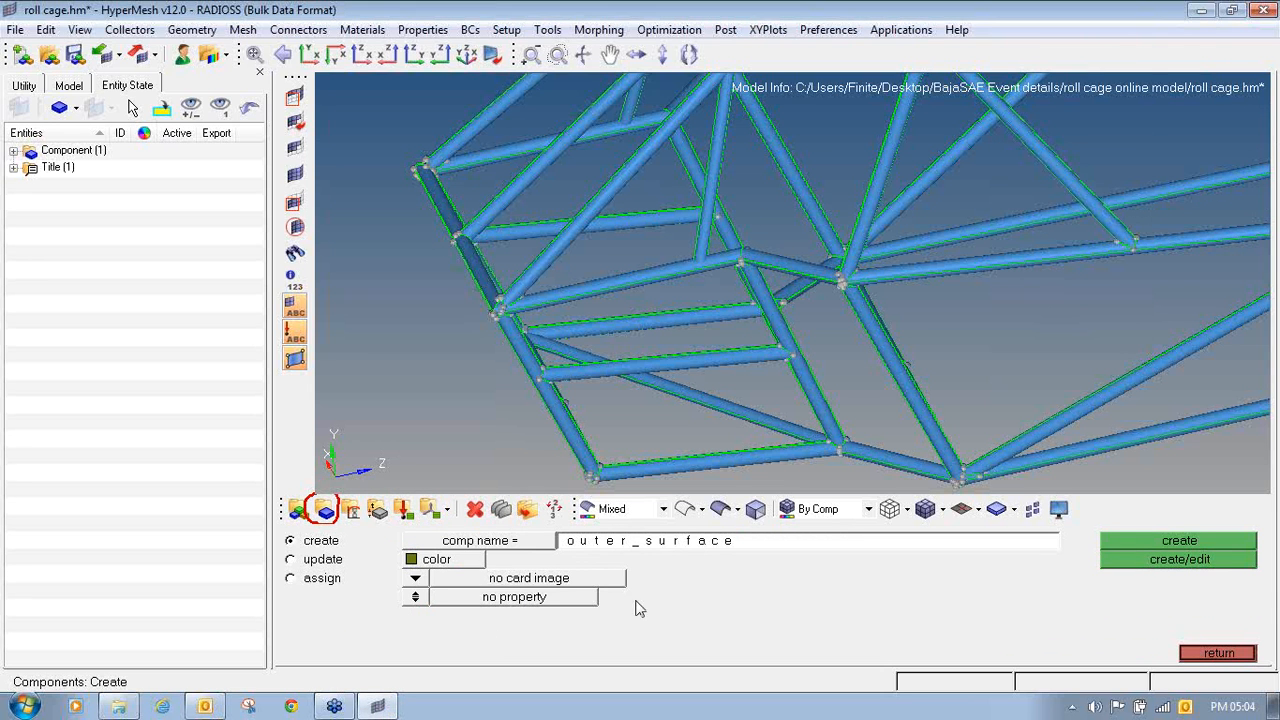
click(1195, 541)
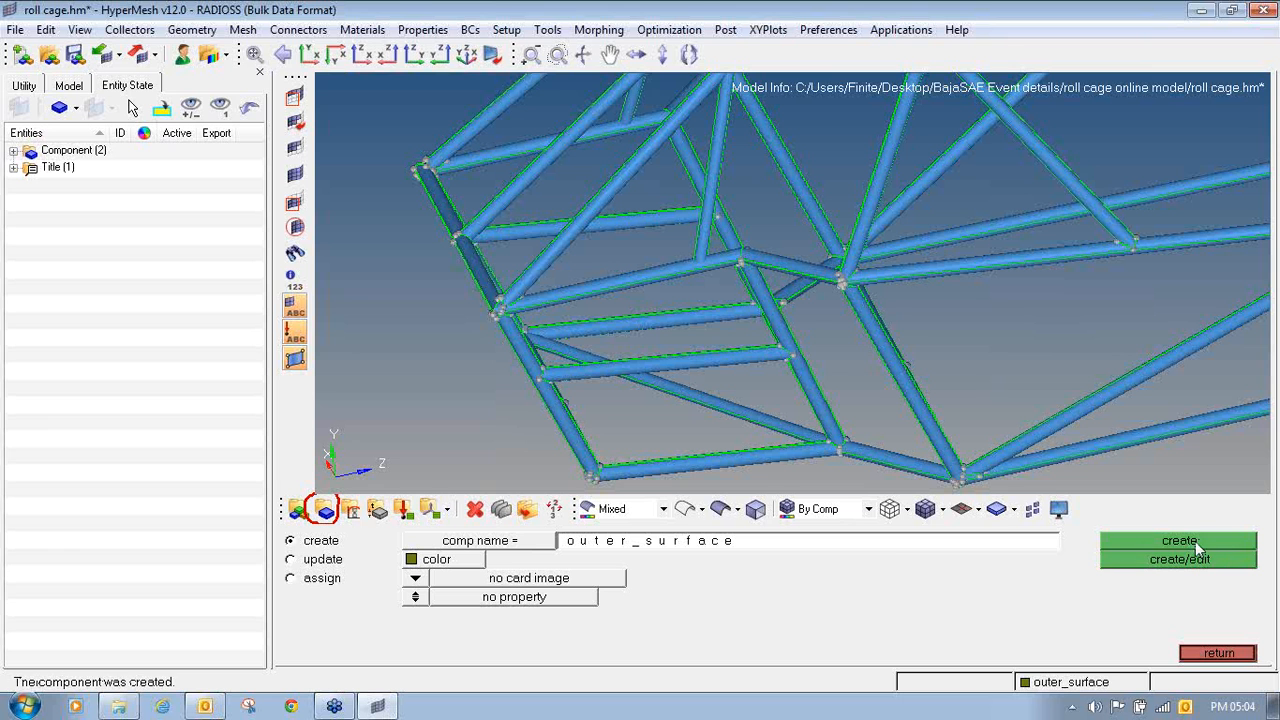
- Create a second component named inner_surface with an orange color, no card image and no property
click(669, 541)
text(inn)
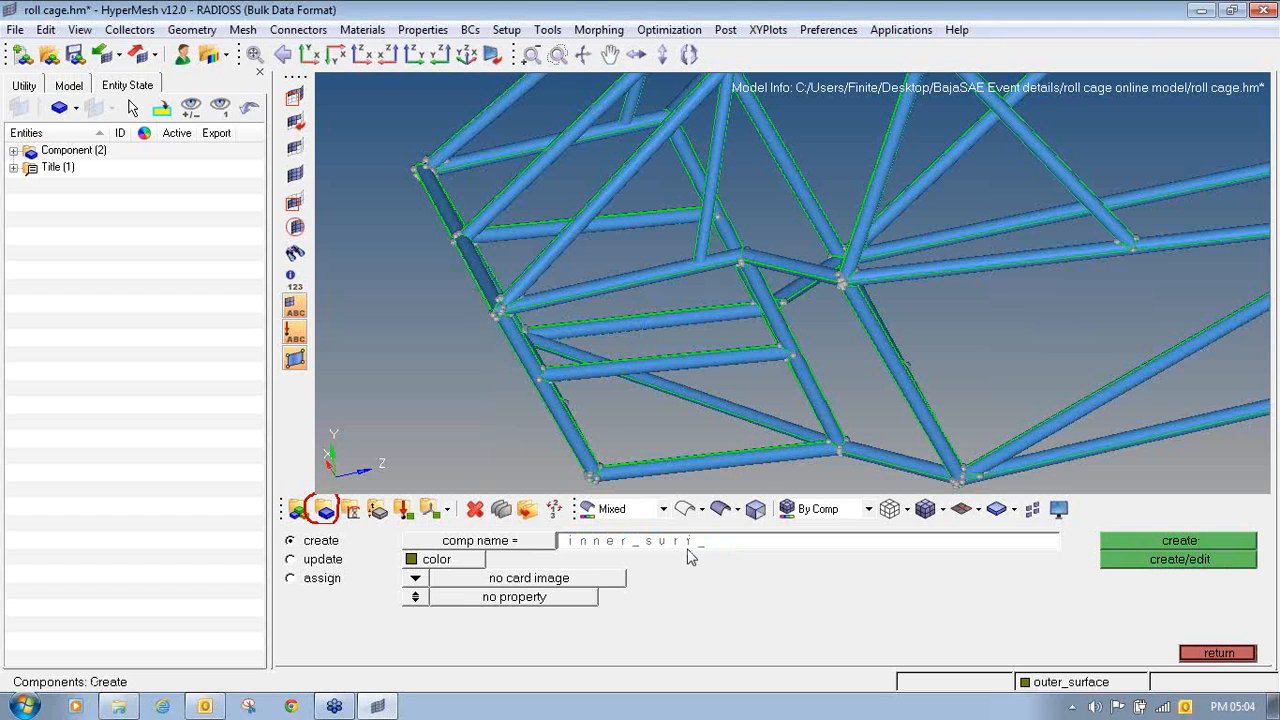
click(414, 561)
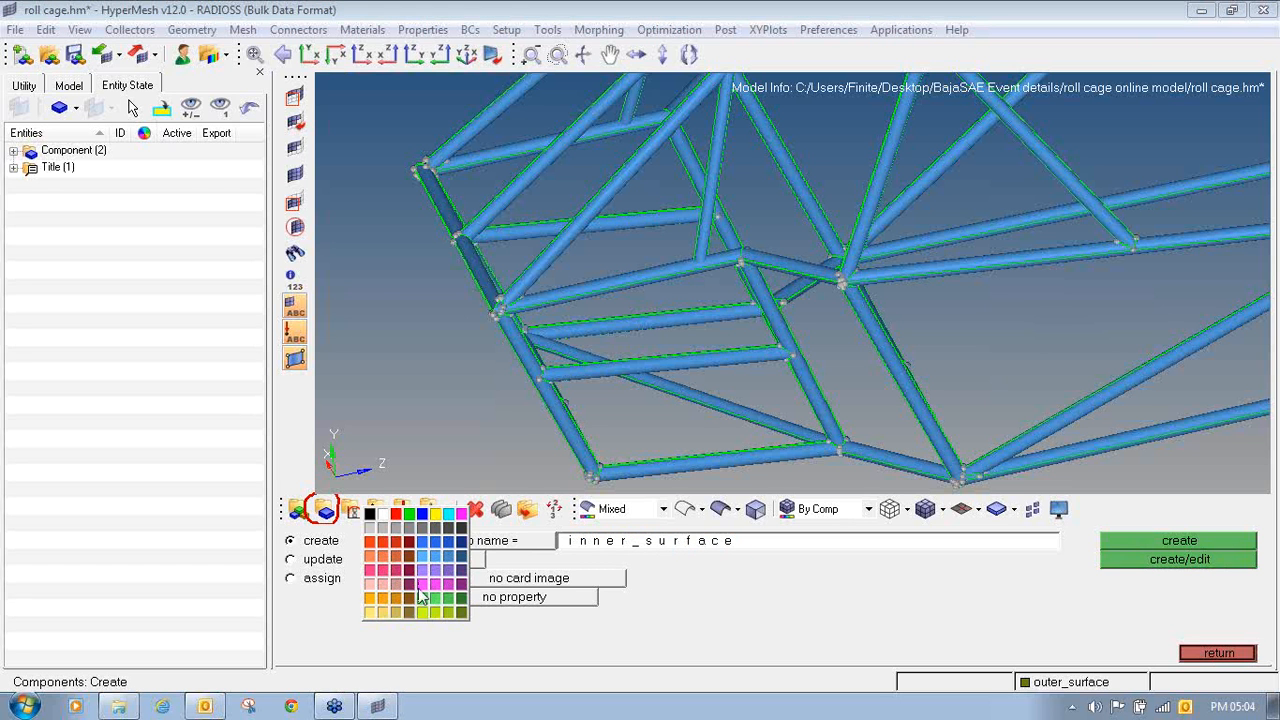
click(398, 609)
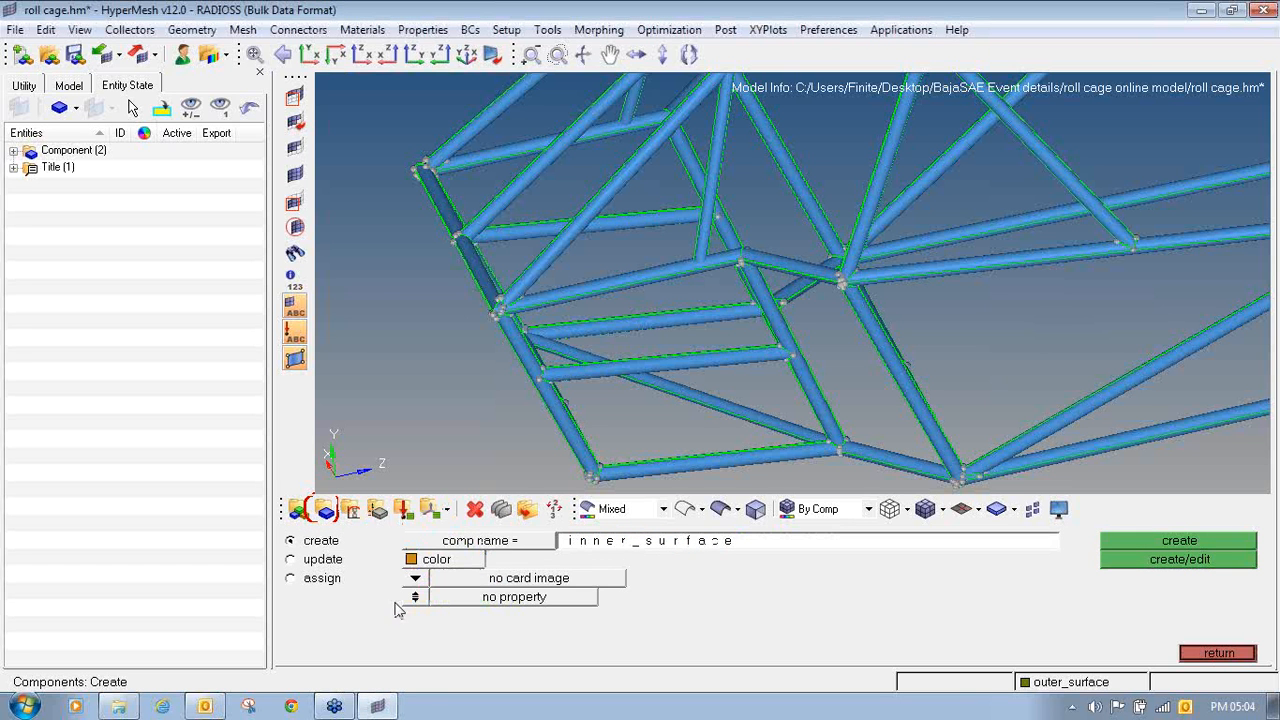
click(1192, 541)
key(F5)
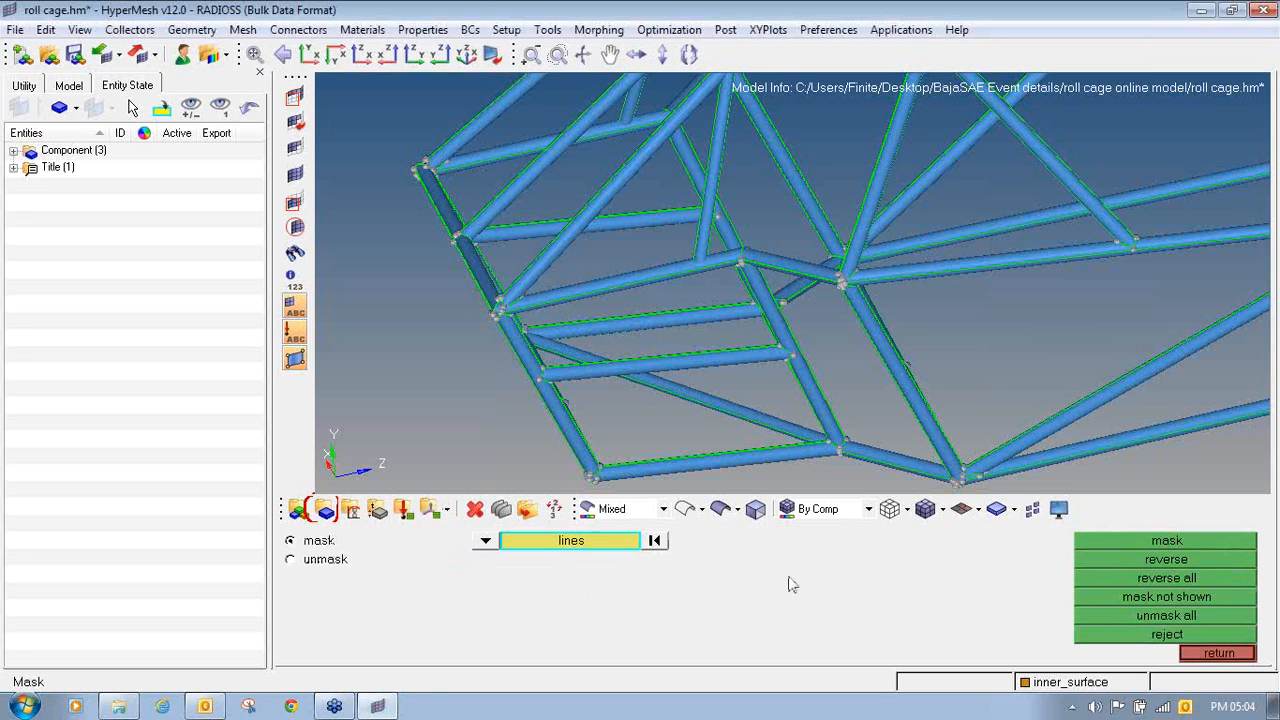
click(1250, 655)
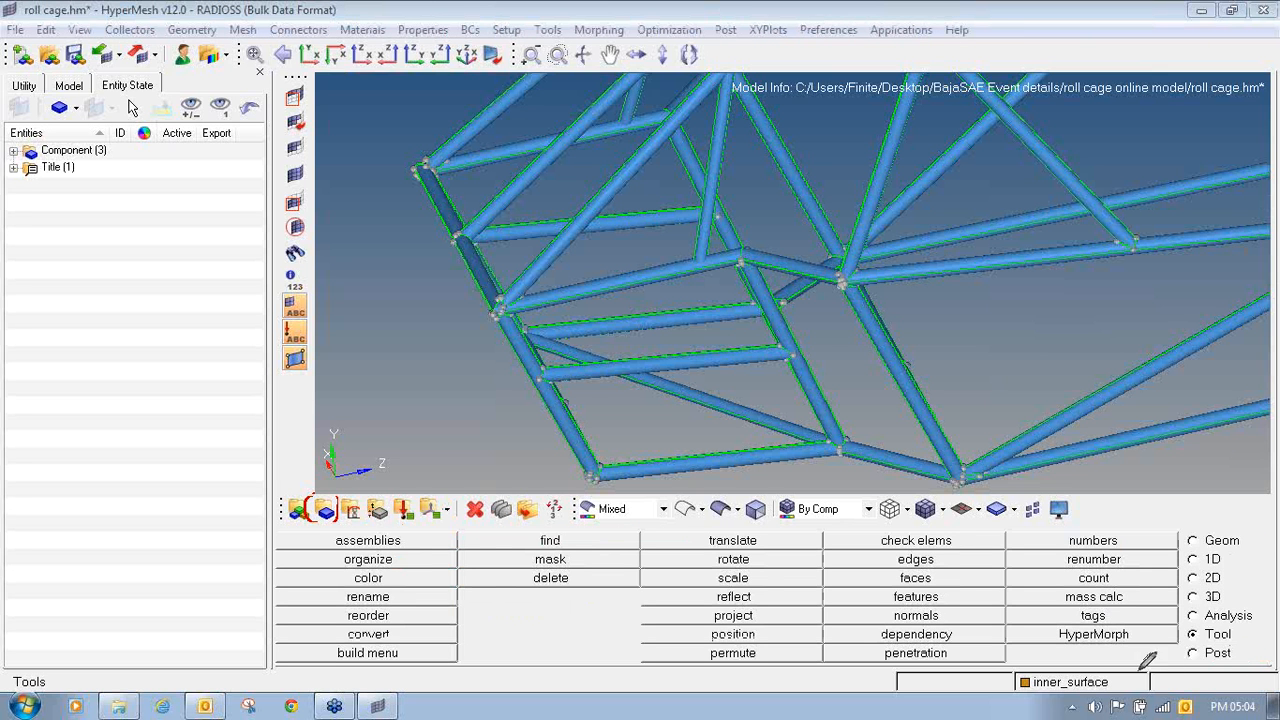
mouse_move(1228, 625)
mouse_down()
mouse_move(1183, 632)
mouse_move(1210, 646)
mouse_move(1235, 631)
mouse_move(1218, 622)
mouse_up()
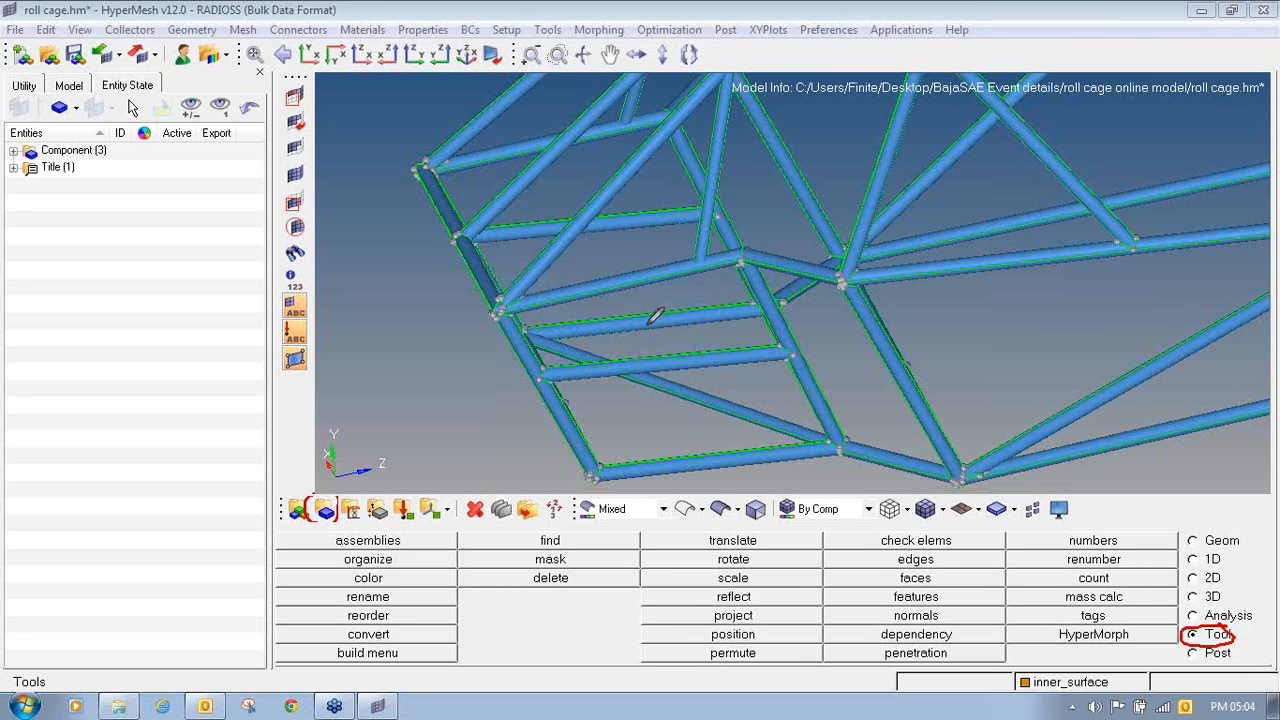
mouse_move(380, 548)
mouse_down()
mouse_move(348, 548)
mouse_move(343, 571)
mouse_move(420, 549)
mouse_move(391, 534)
mouse_move(335, 552)
mouse_up()
key(ctrl+z)
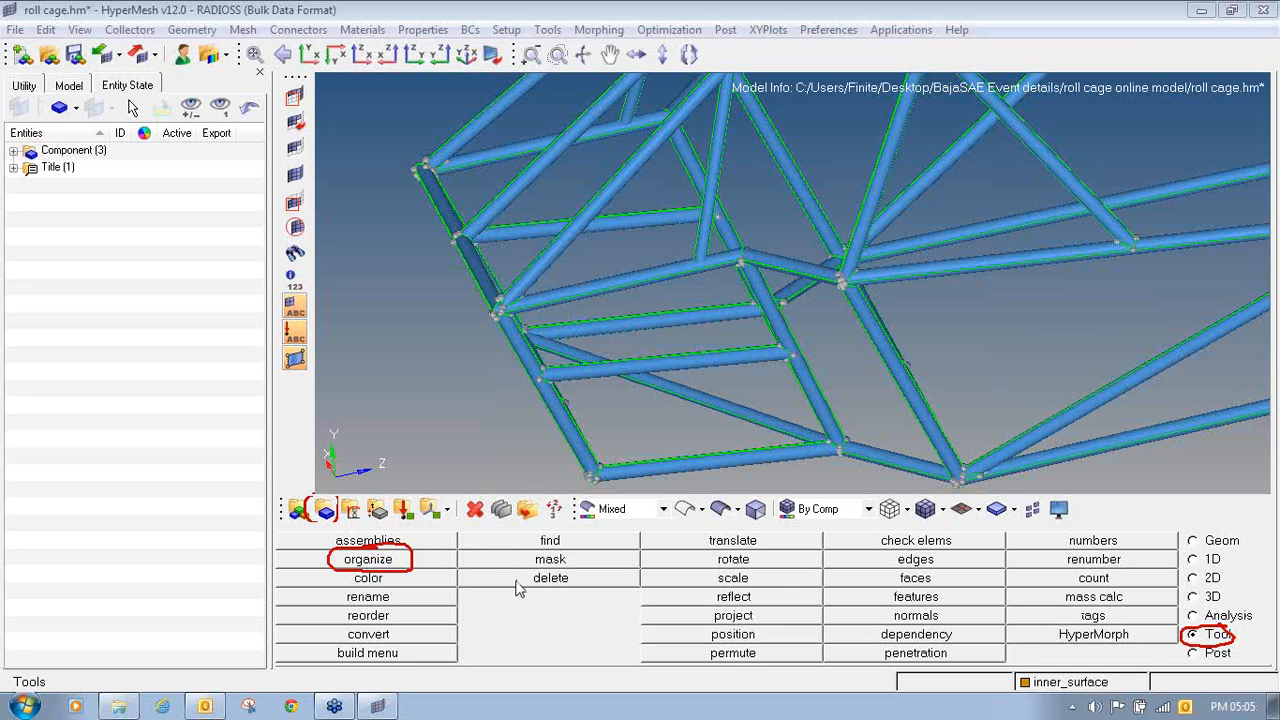
- Start organizing entities by collectors and set the entity type to surfs
click(410, 563)
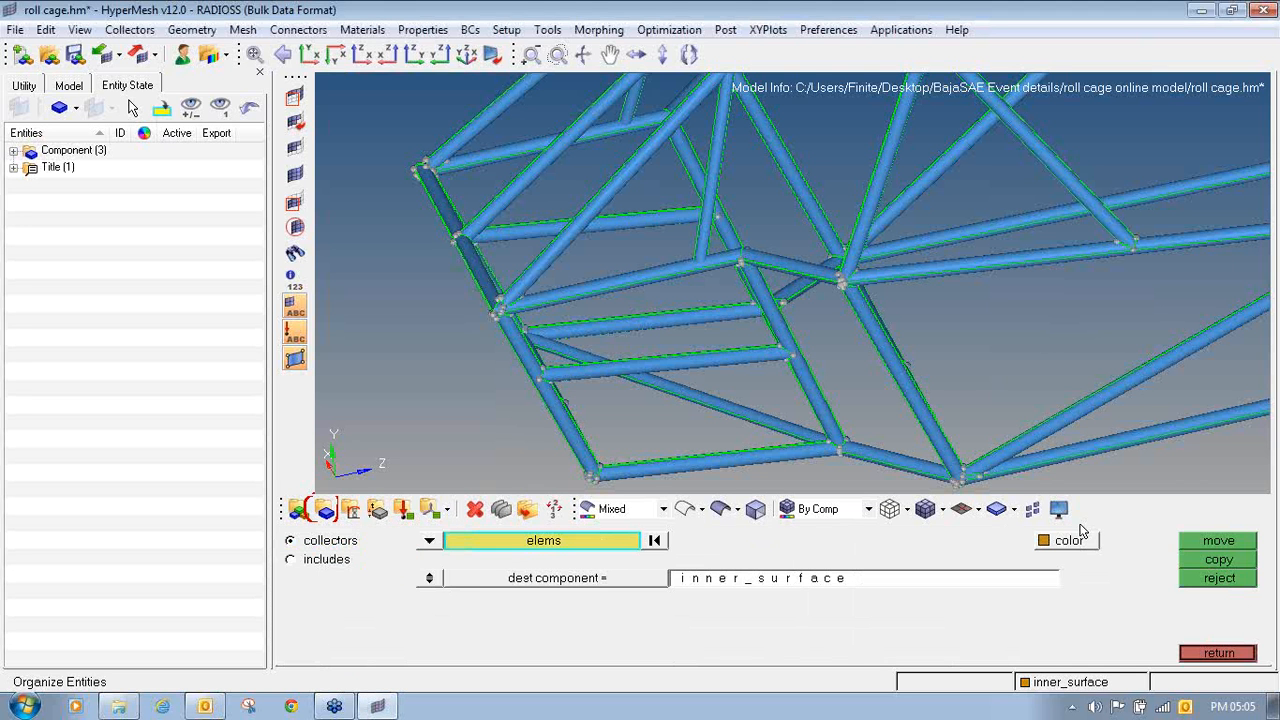
ctrl+right_drag(710, 367, 676, 277)
click(1266, 223)
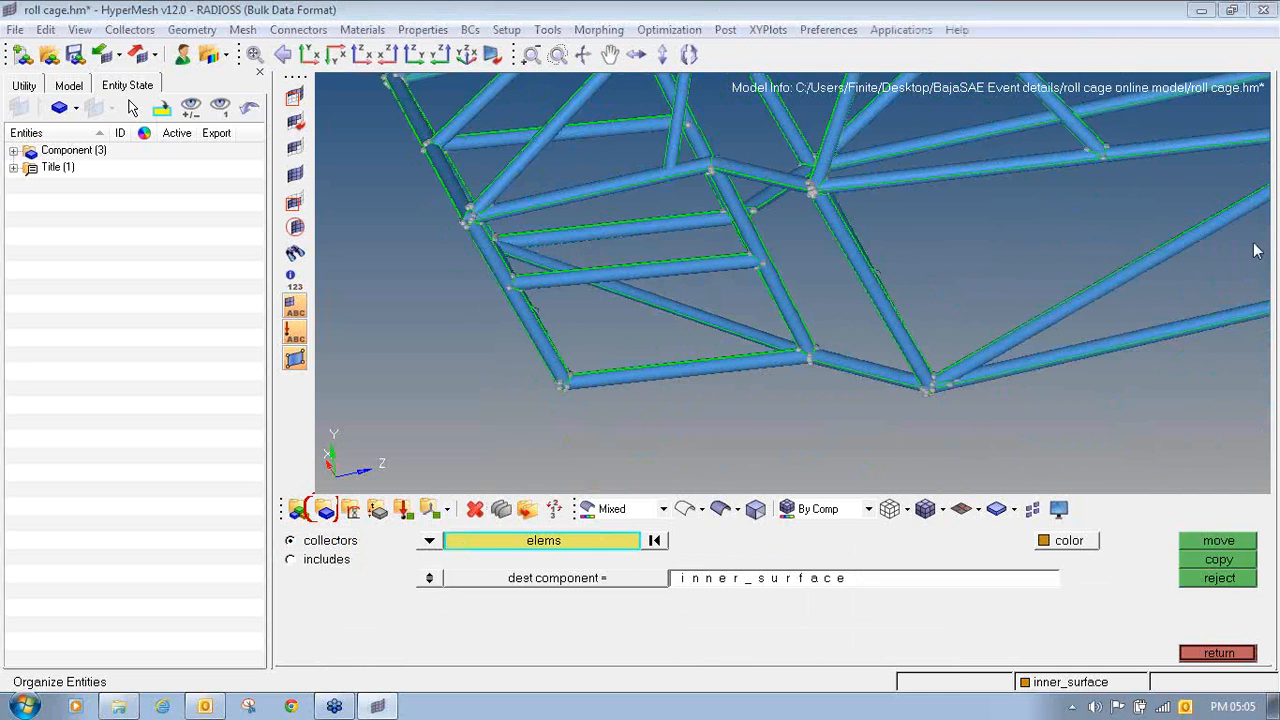
click(1239, 251)
mouse_move(305, 530)
mouse_down()
mouse_move(272, 530)
mouse_move(310, 553)
mouse_move(368, 534)
mouse_move(300, 530)
mouse_up()
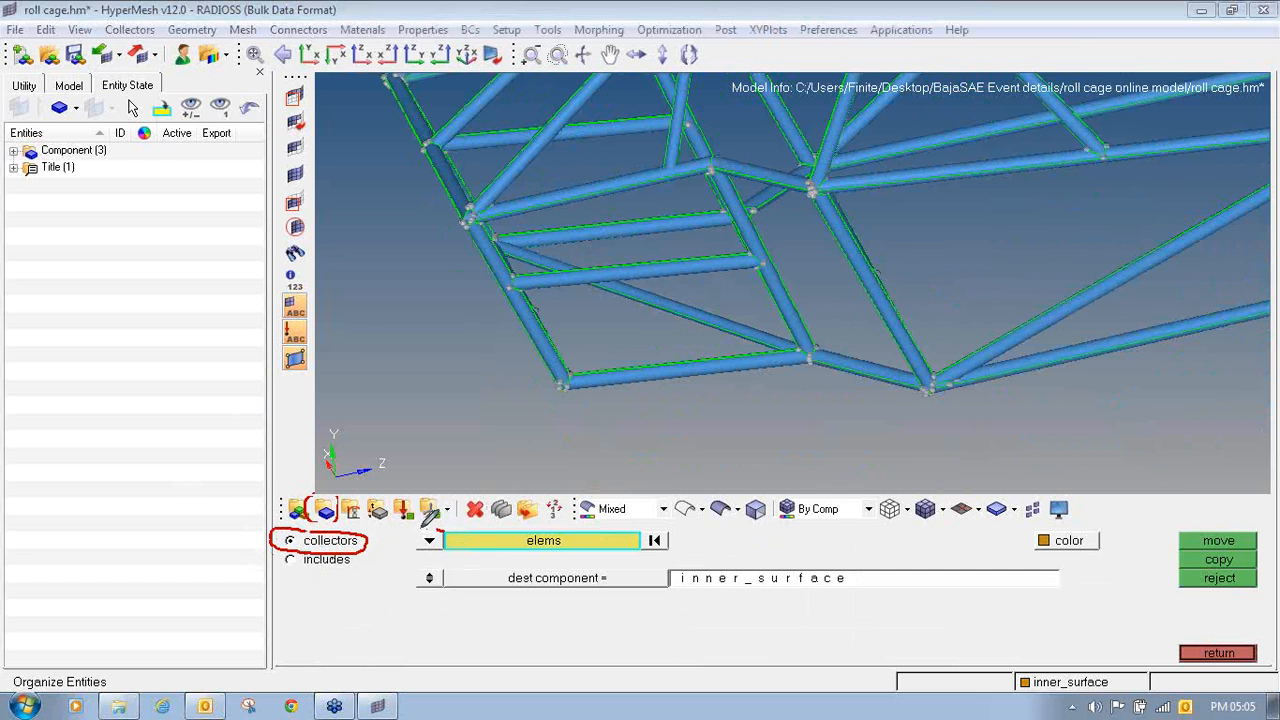
mouse_move(431, 524)
mouse_down()
mouse_move(420, 550)
mouse_move(452, 532)
mouse_move(433, 520)
mouse_up()
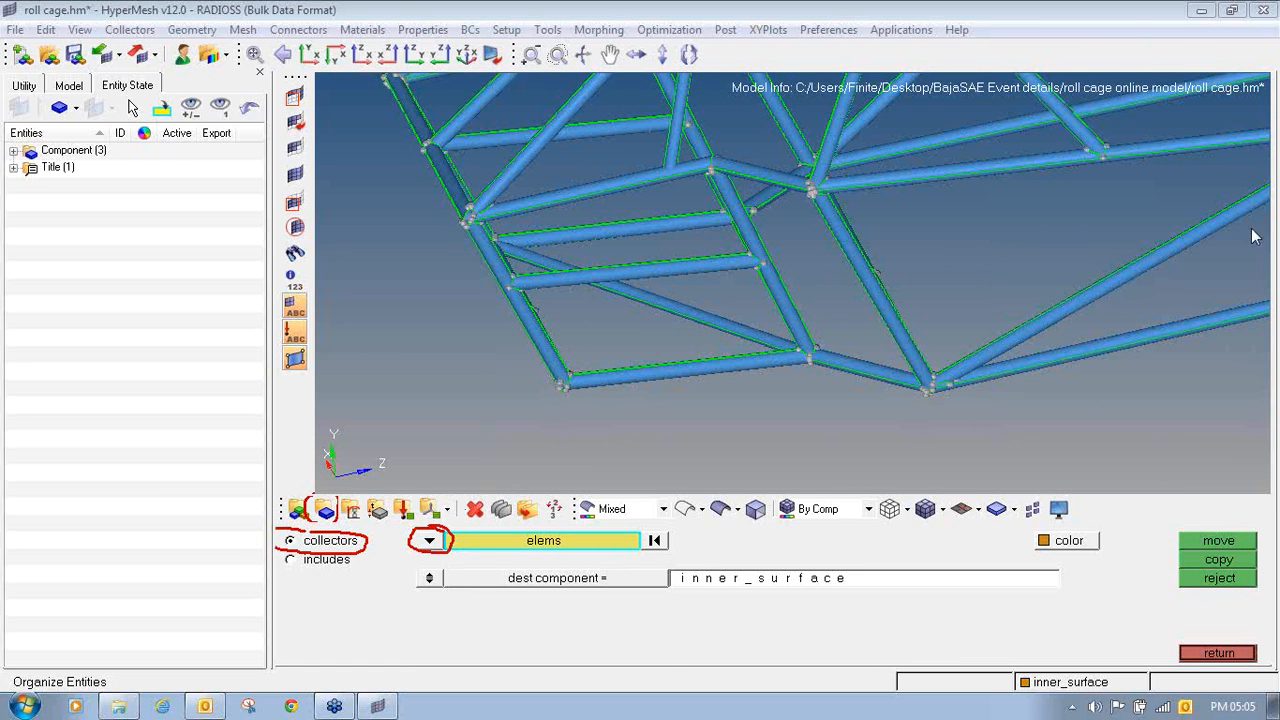
click(429, 541)
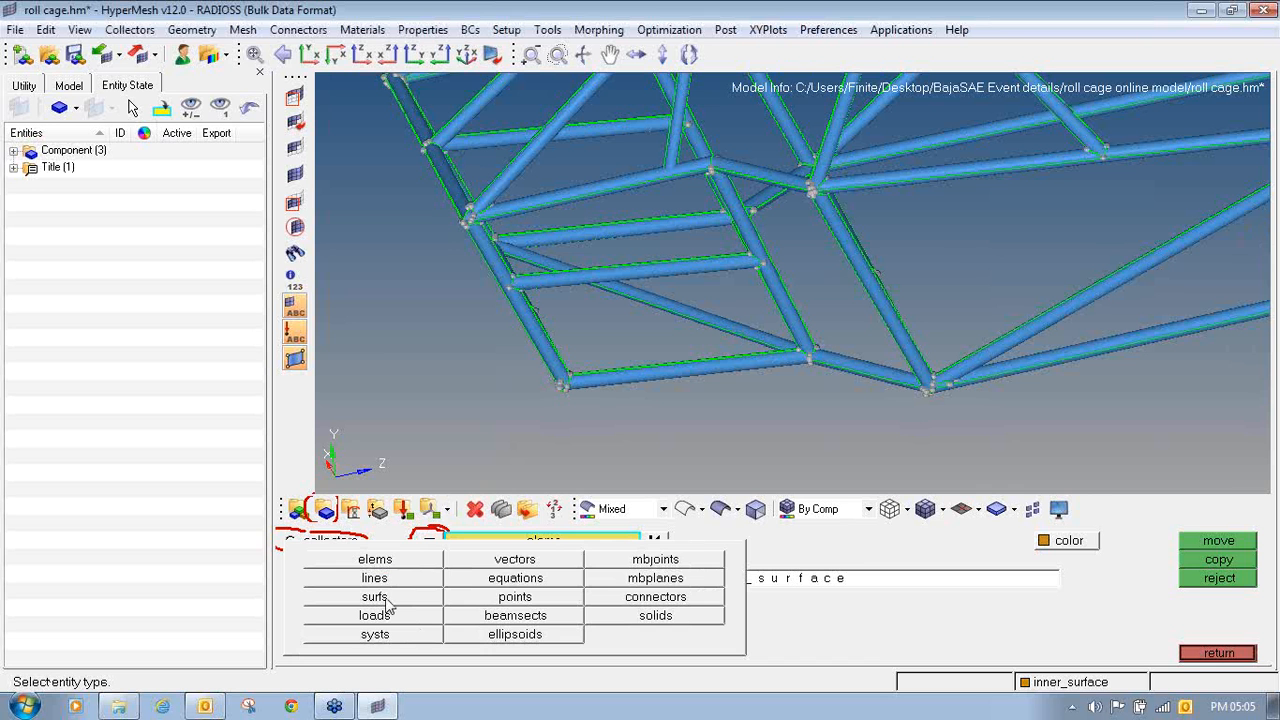
click(374, 597)
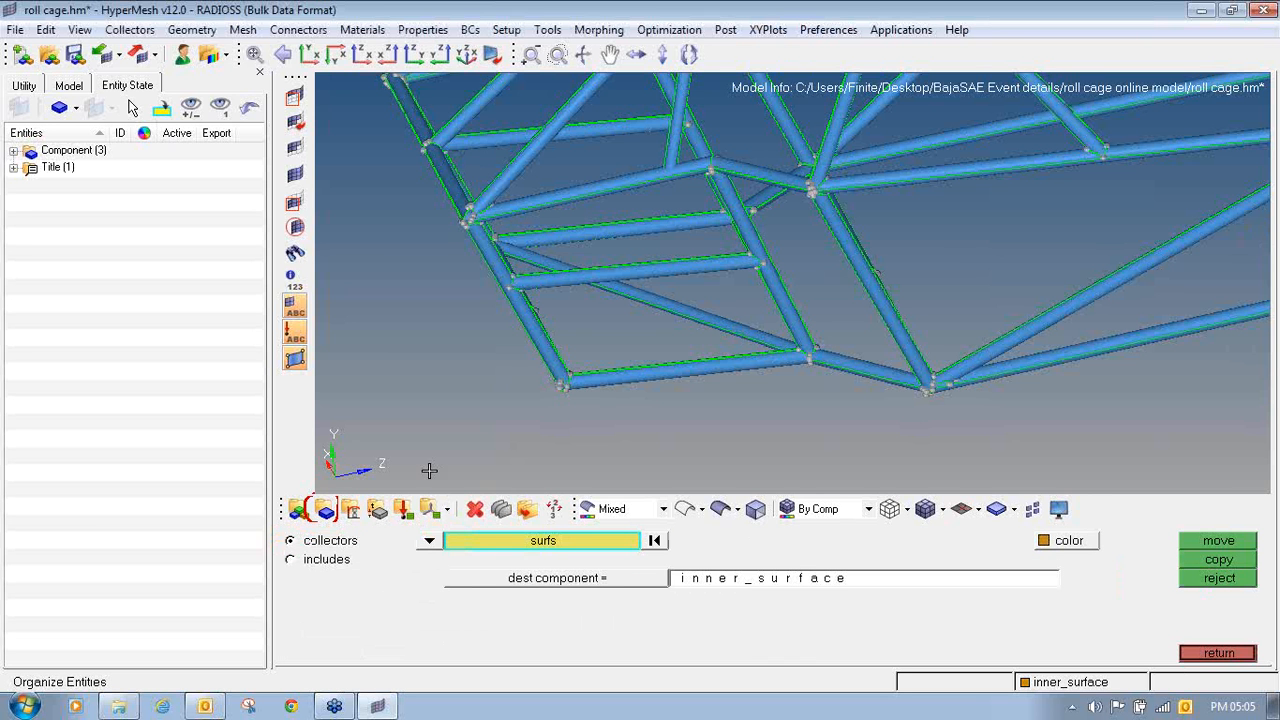
- Select the outer surfaces of the lowest front tubes and set outer_surface as the destination component
ctrl+right_drag(606, 286, 553, 342)
ctrl+scroll(553, 342, up, 8)
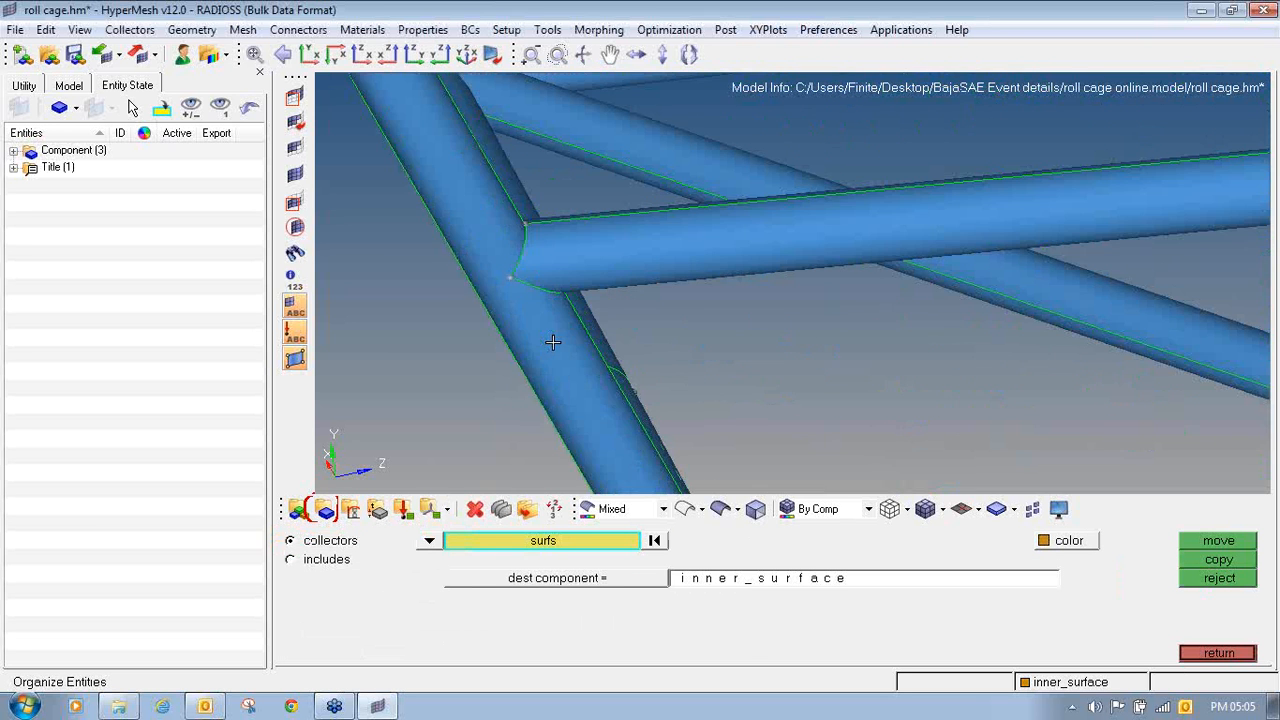
click(554, 341)
click(571, 267)
click(515, 181)
ctrl+scroll(507, 199, down, 5)
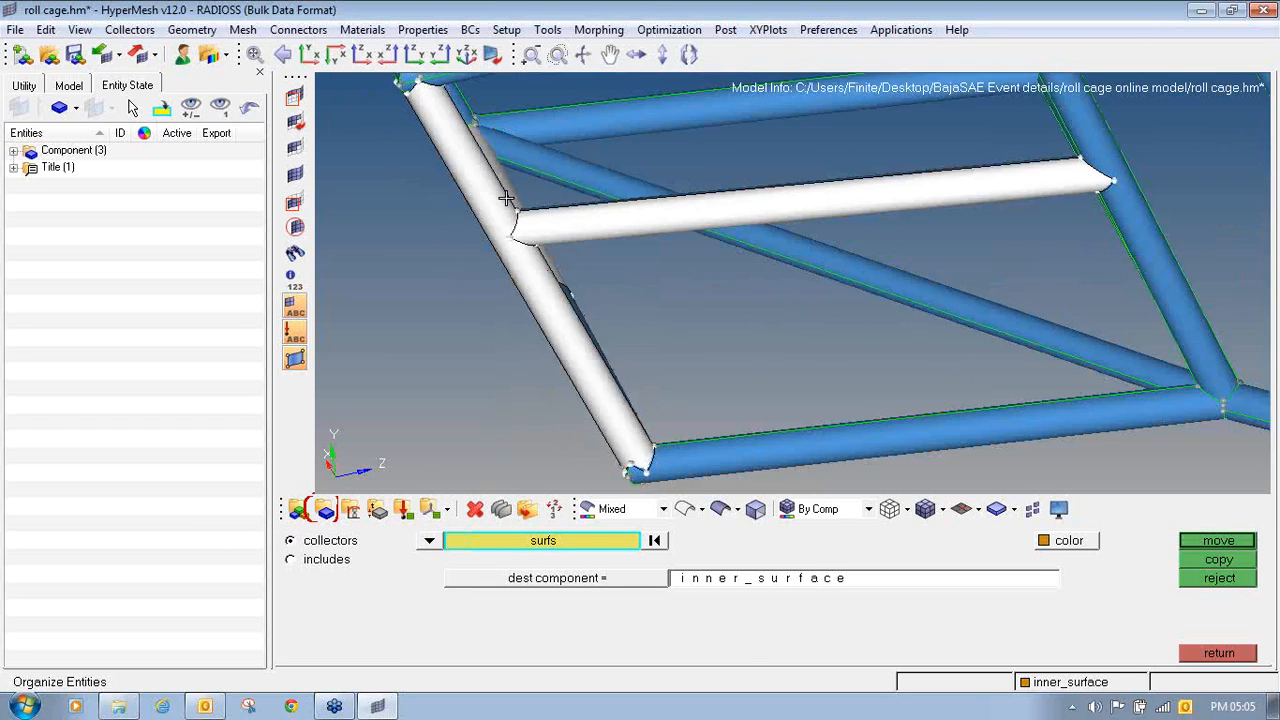
ctrl+scroll(577, 332, up, 6)
click(554, 244)
ctrl+scroll(530, 243, down, 5)
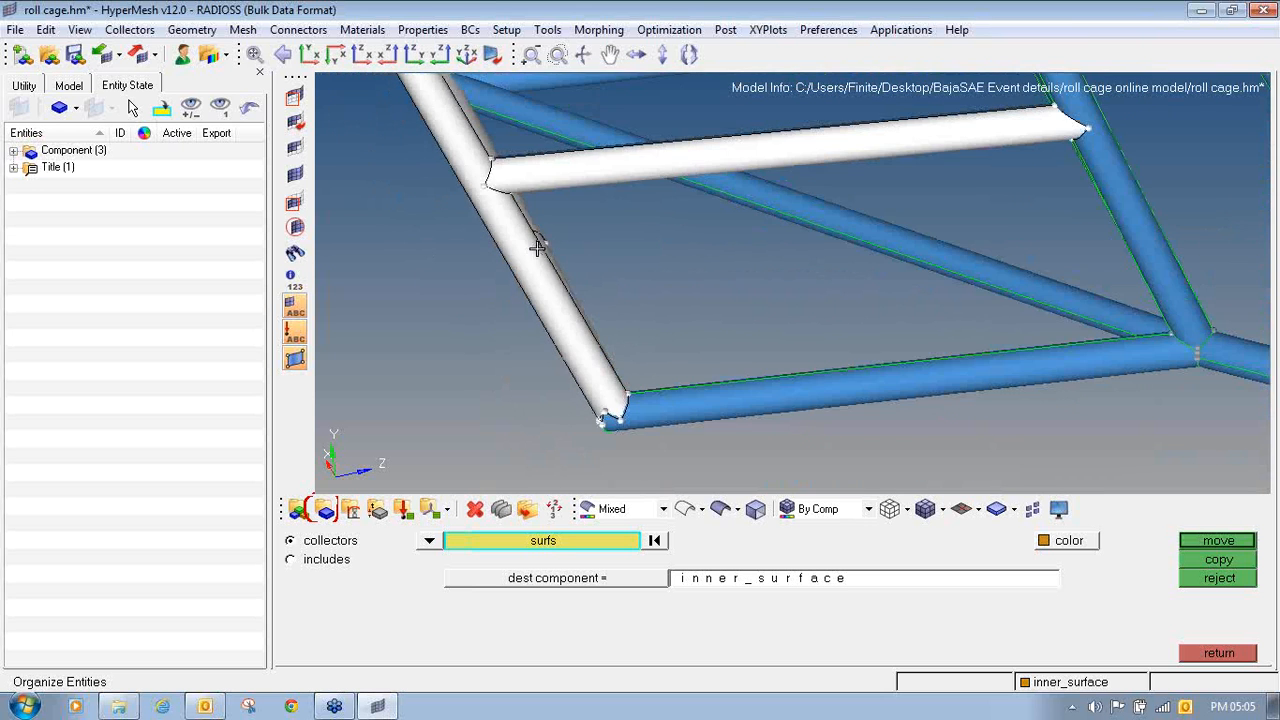
ctrl+scroll(651, 408, up, 6)
click(654, 409)
ctrl+scroll(654, 409, down, 5)
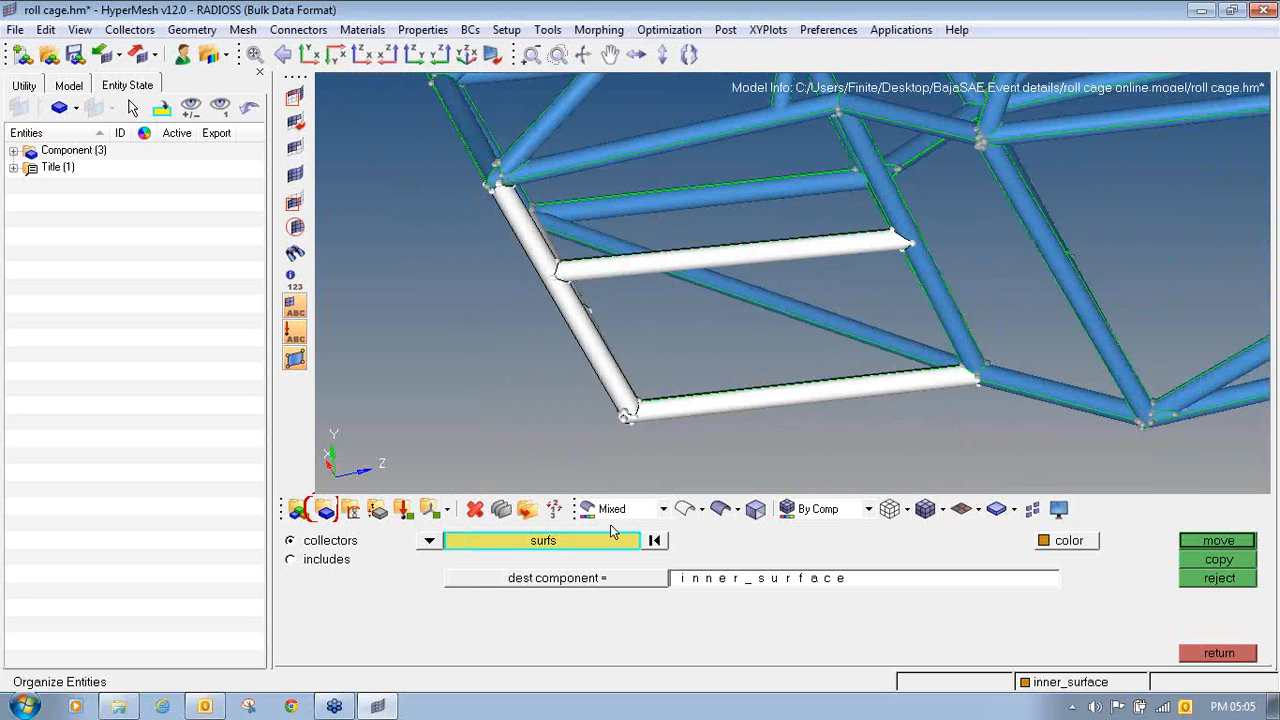
click(586, 586)
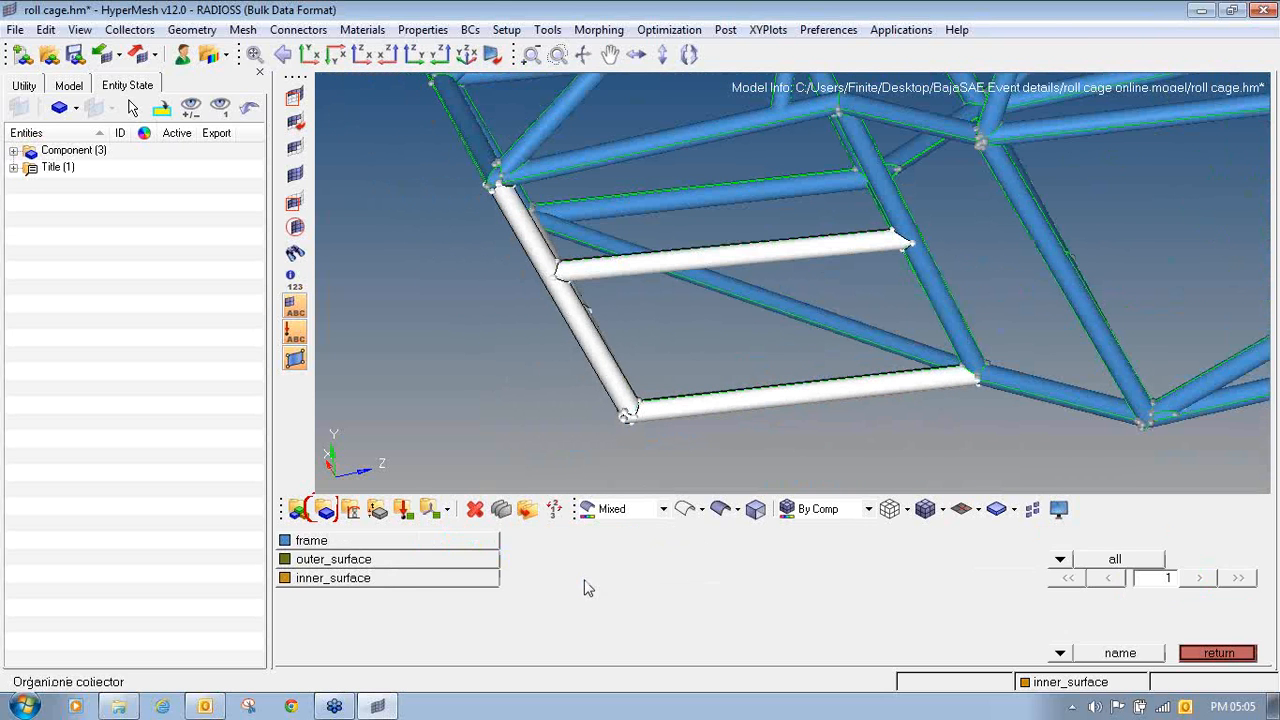
click(405, 569)
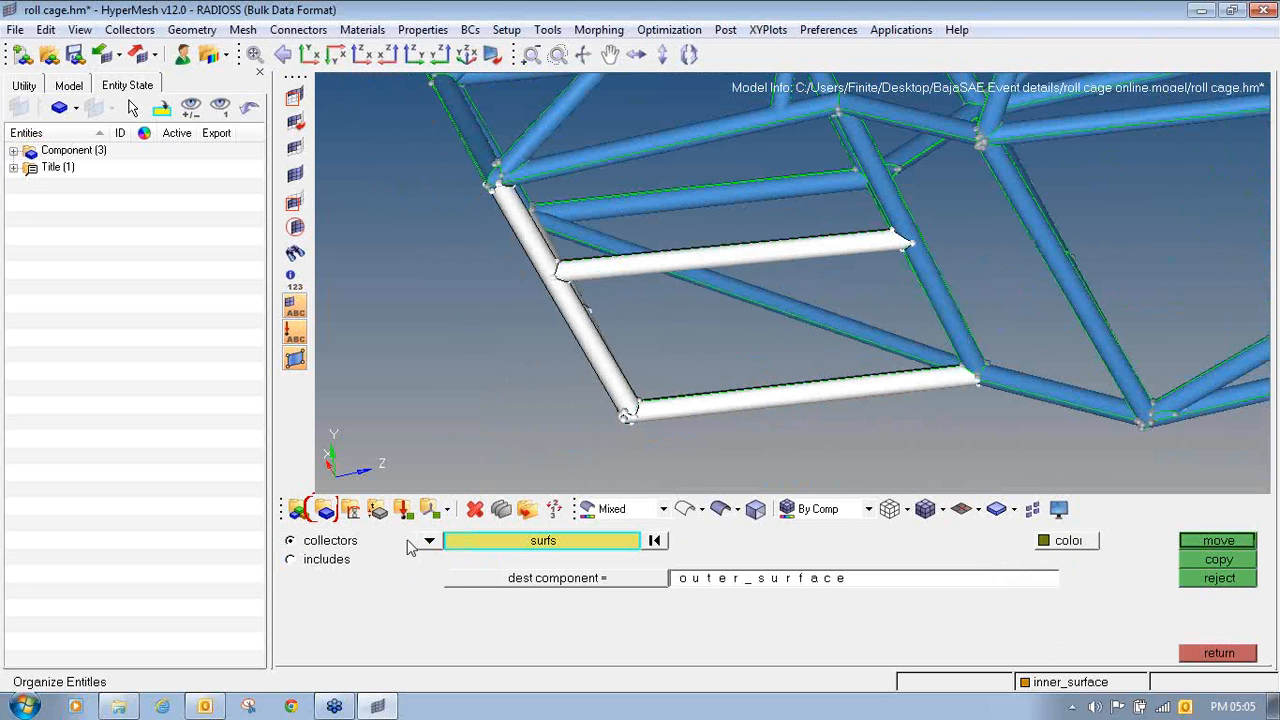
- Add the outer surfaces of the adjoining front cross, diagonal and side tubes to the selection and move them to outer_surface
ctrl+scroll(558, 339, up, 6)
click(597, 325)
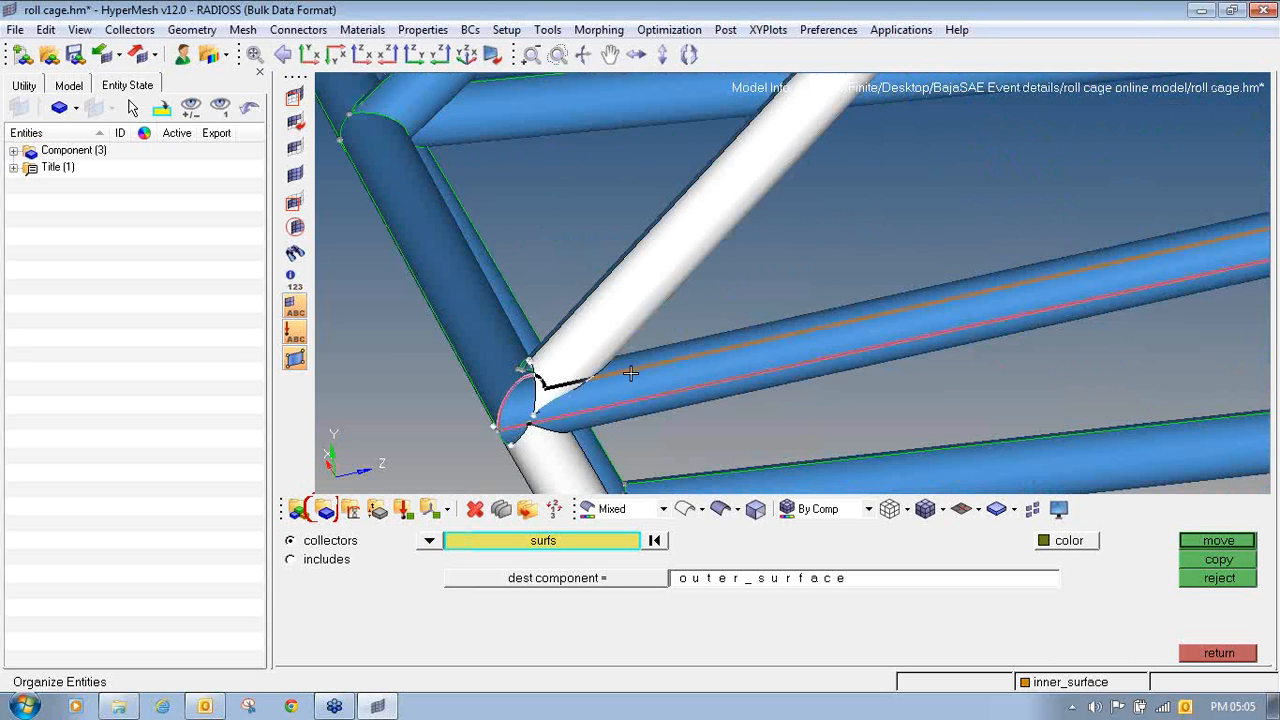
click(631, 372)
click(666, 407)
ctrl+right_drag(727, 451, 651, 241)
click(653, 306)
click(631, 331)
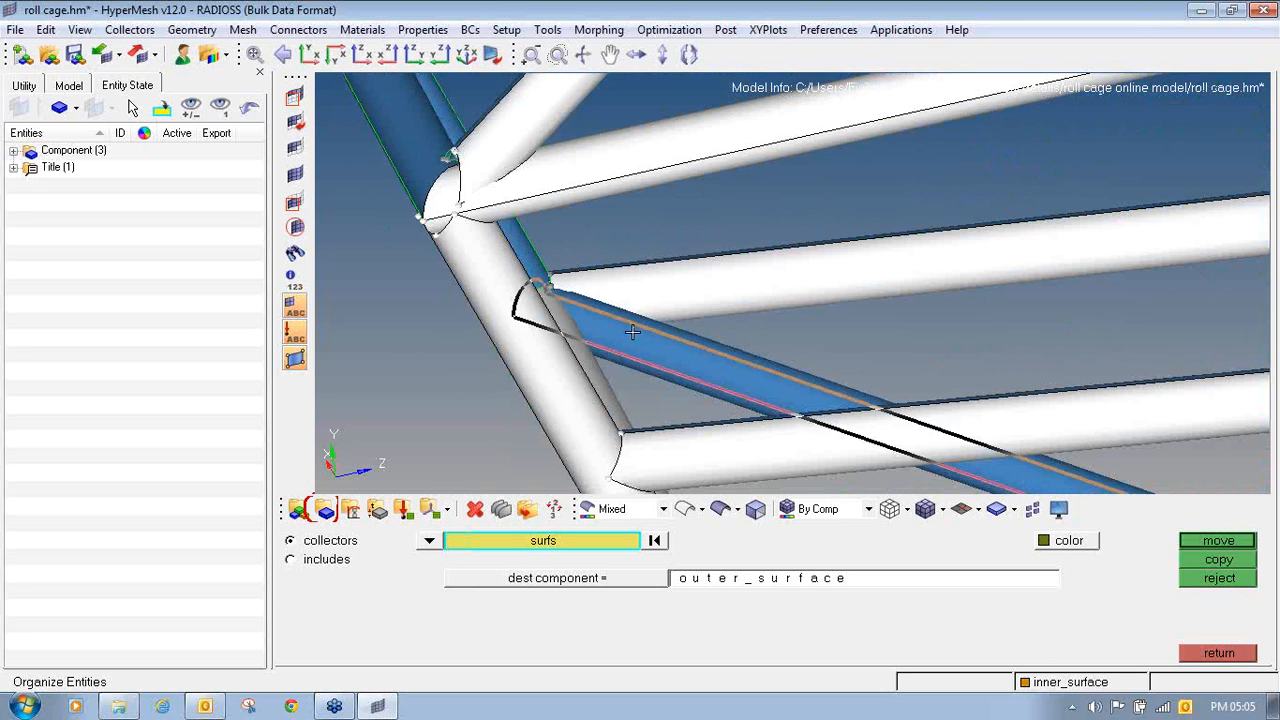
ctrl+right_drag(494, 234, 655, 389)
click(525, 202)
click(569, 194)
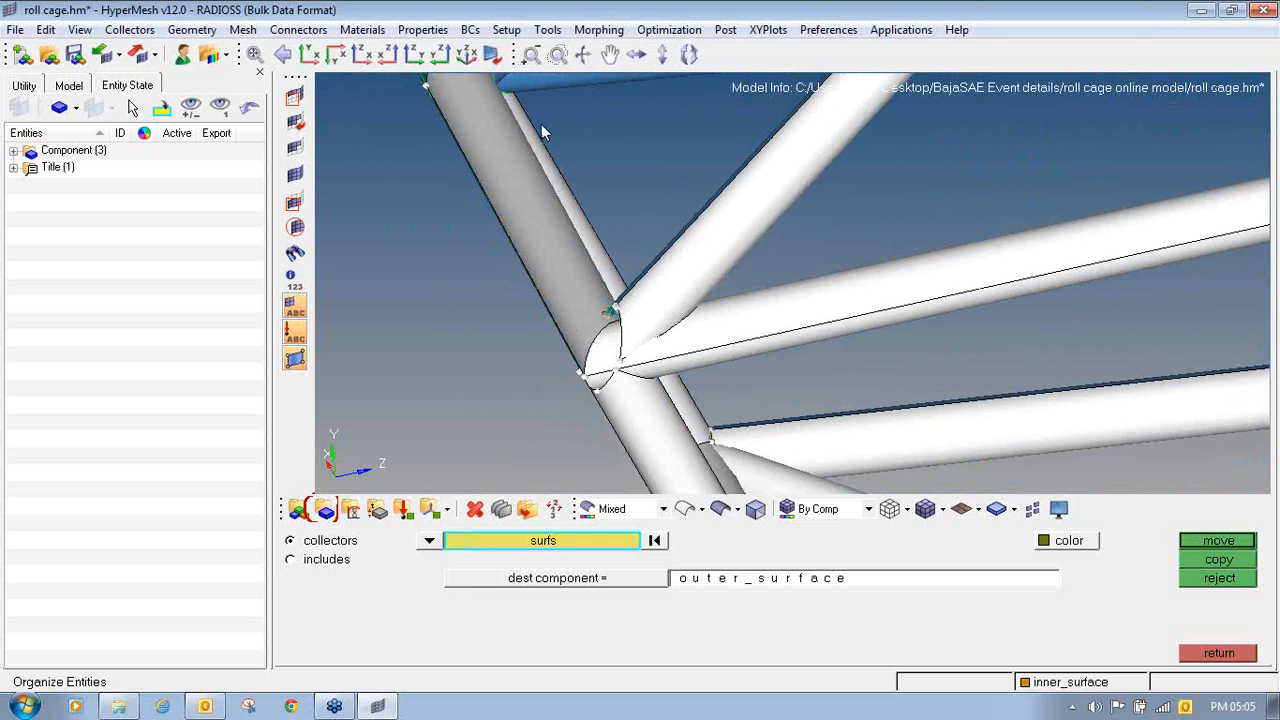
ctrl+right_drag(546, 133, 623, 315)
click(1198, 544)
- Move the outer surfaces of the upper front tubes to the outer_surface component
click(603, 274)
click(533, 231)
click(406, 210)
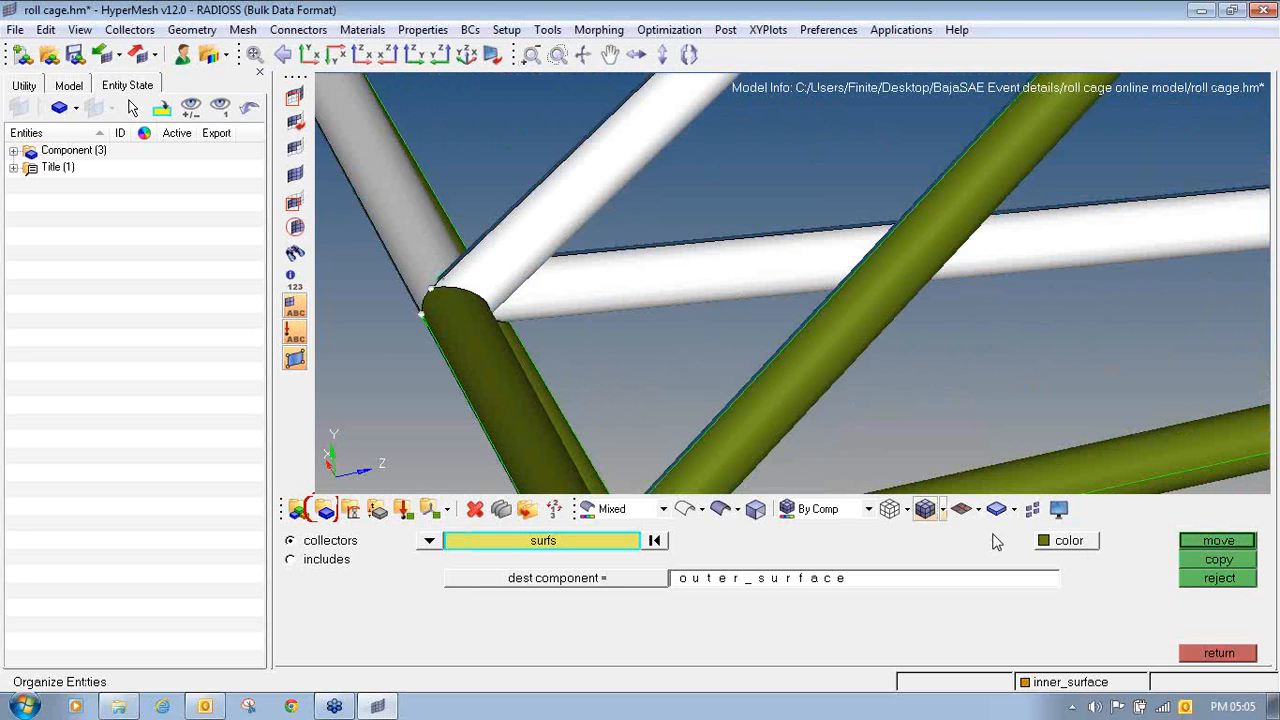
click(1186, 543)
- Move the outer surfaces of the tubes meeting at the lower joint behind the front section to outer_surface
scroll(643, 251, down, 8)
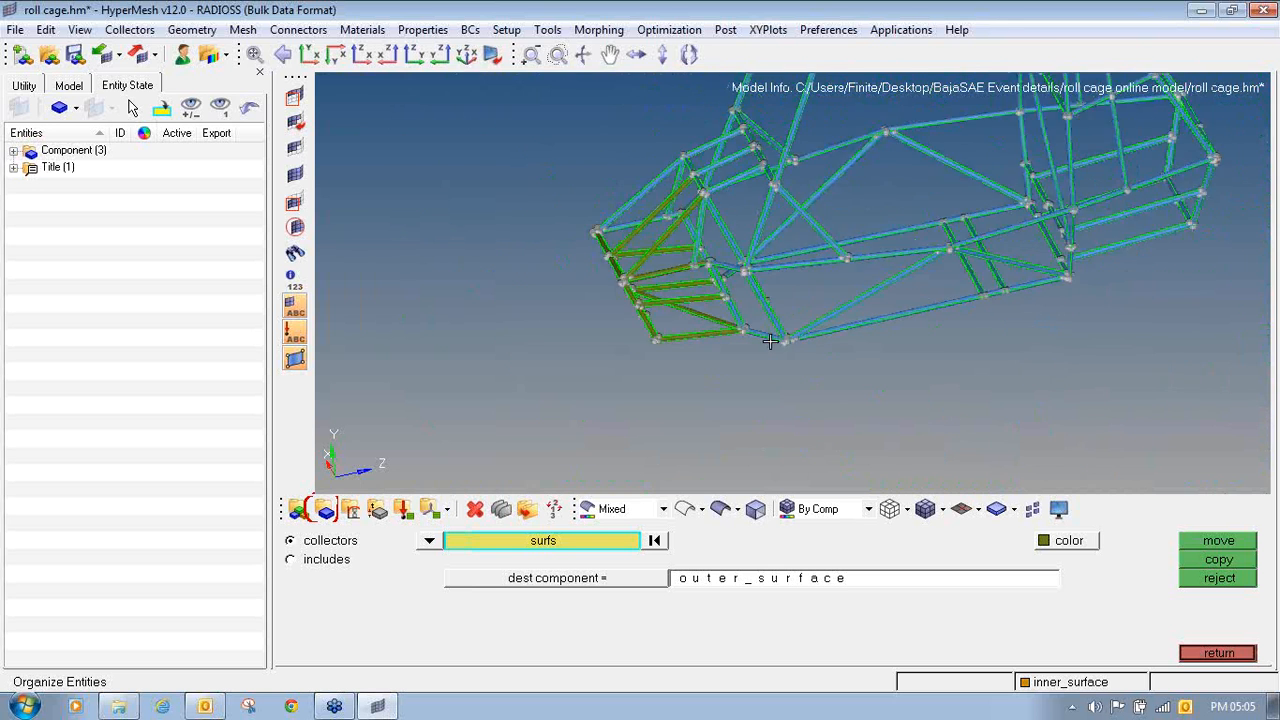
scroll(770, 341, up, 10)
click(760, 325)
click(831, 301)
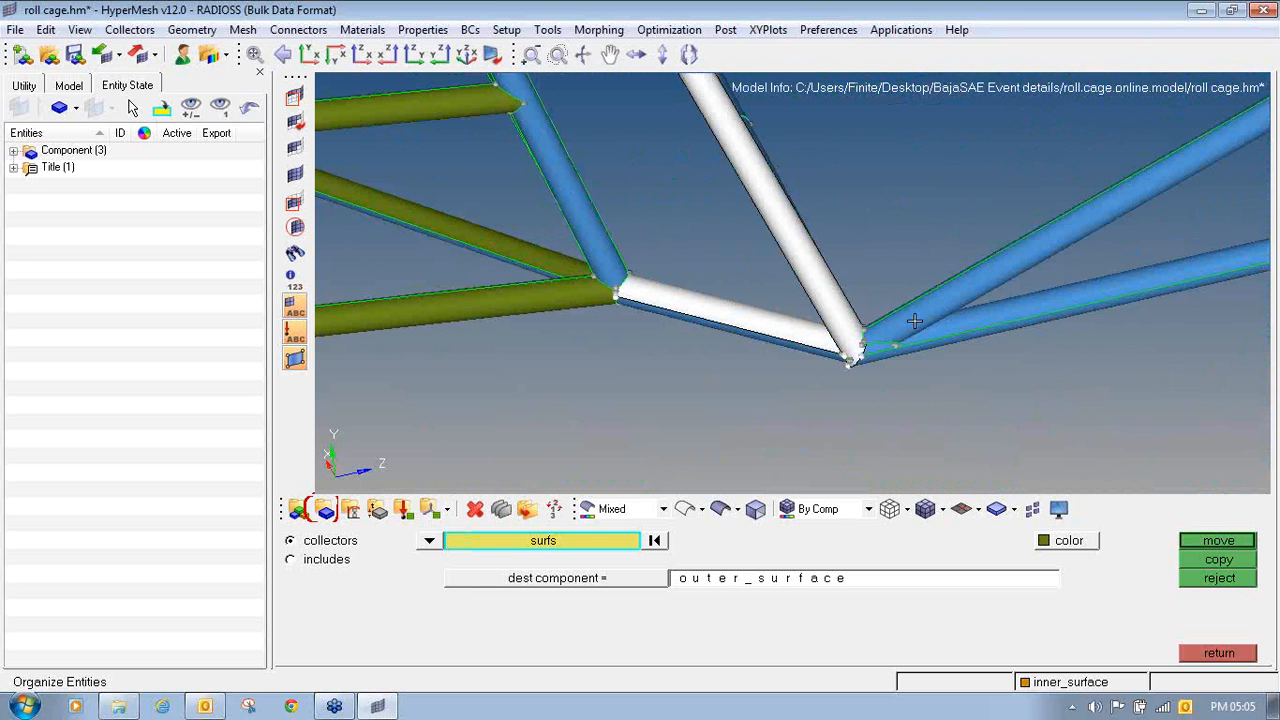
click(914, 320)
click(942, 347)
click(935, 344)
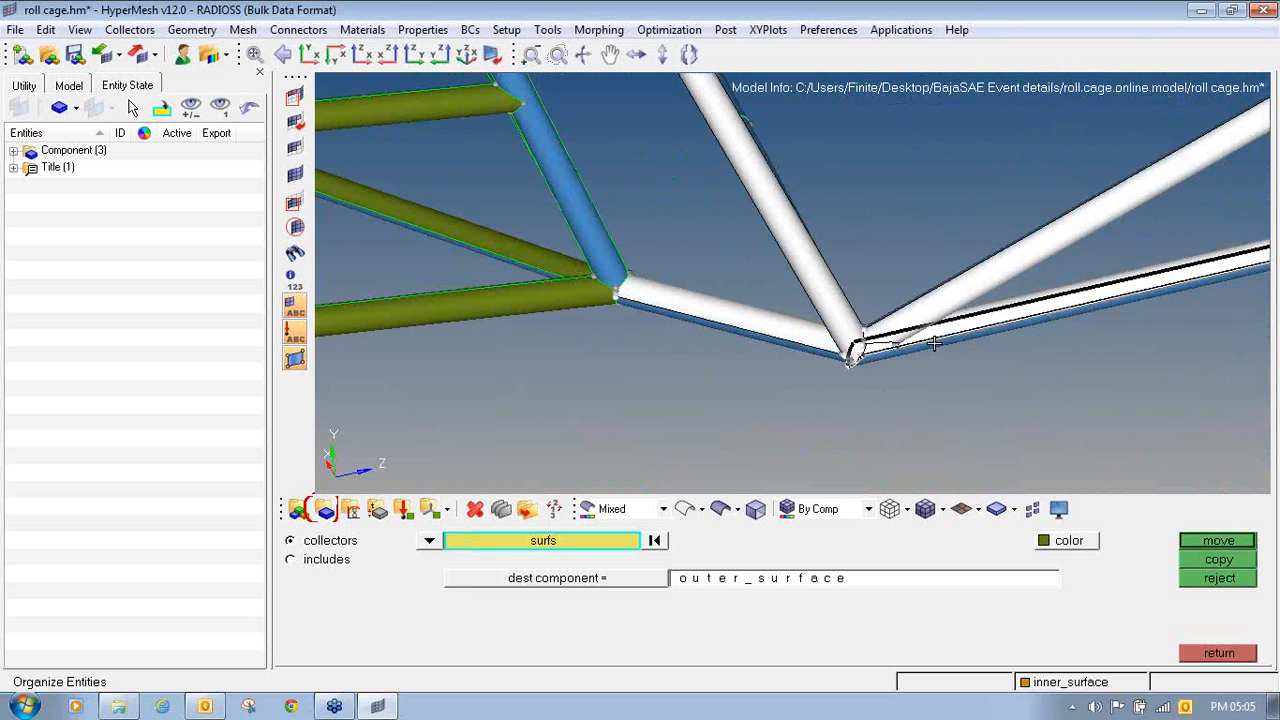
click(548, 185)
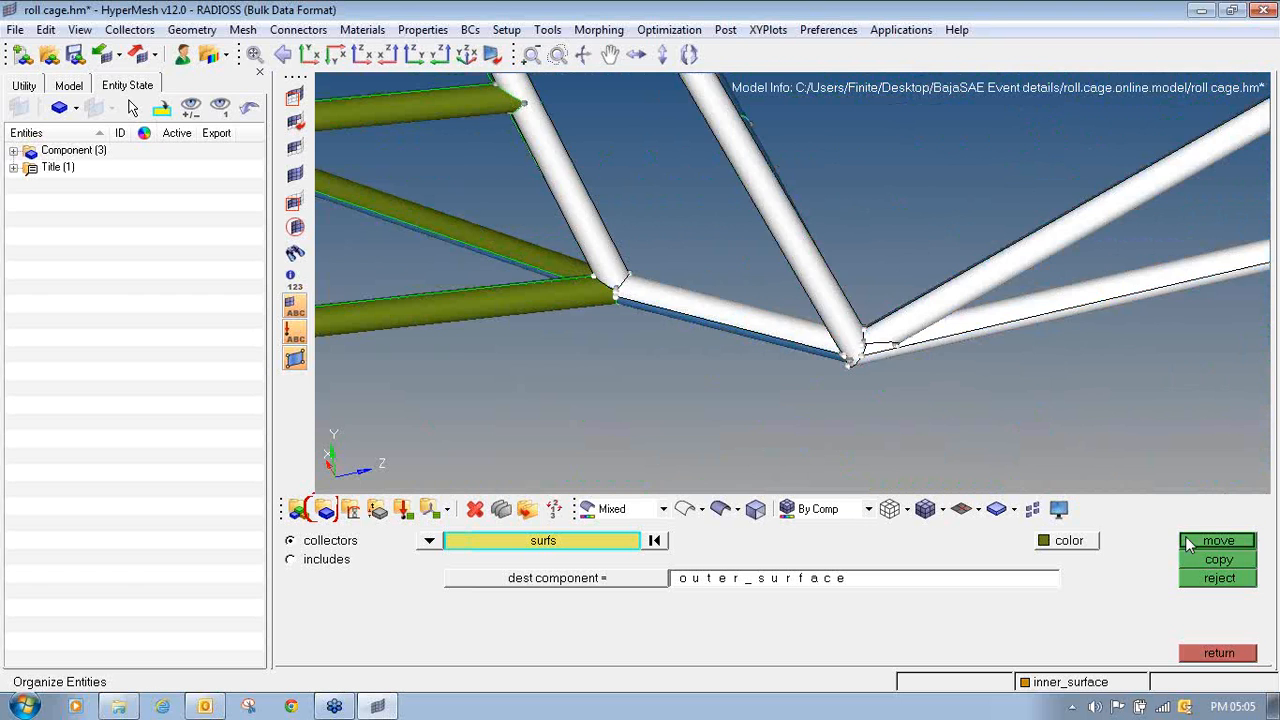
click(1218, 540)
- Hide the outer_surface component's geometry and move a remaining outer surface near the lower joint to outer_surface
click(13, 150)
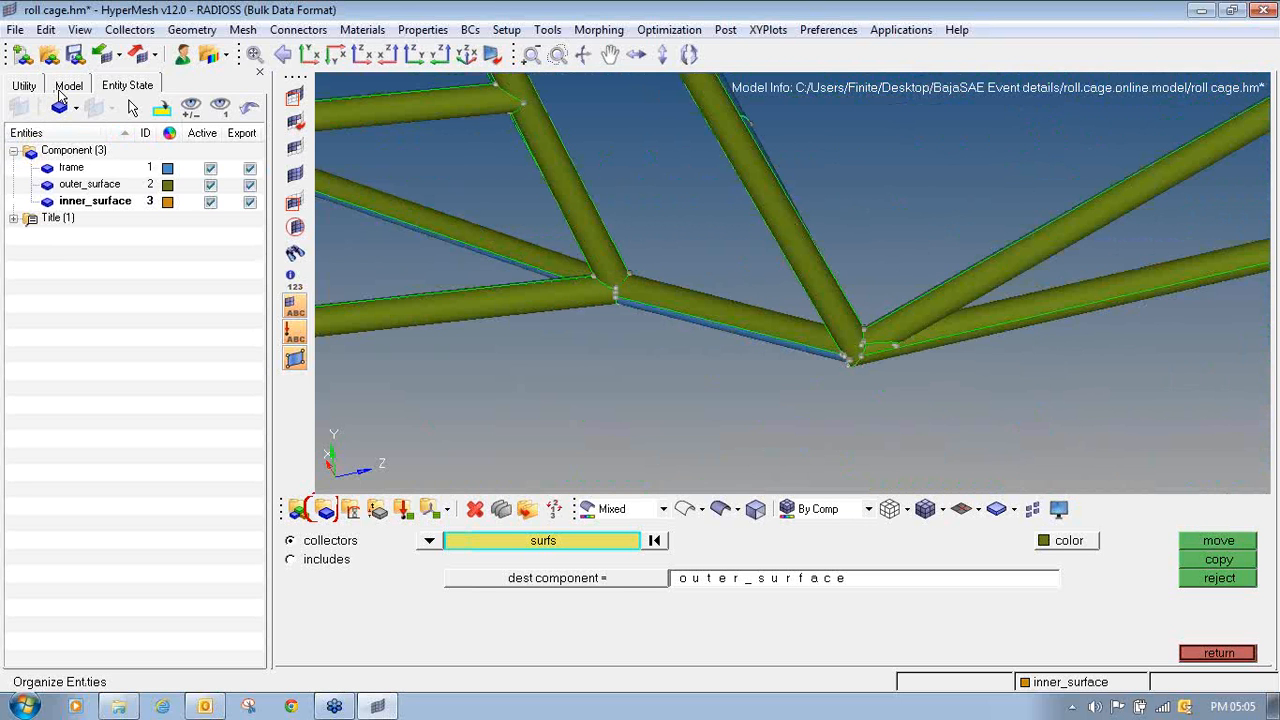
click(66, 86)
click(13, 193)
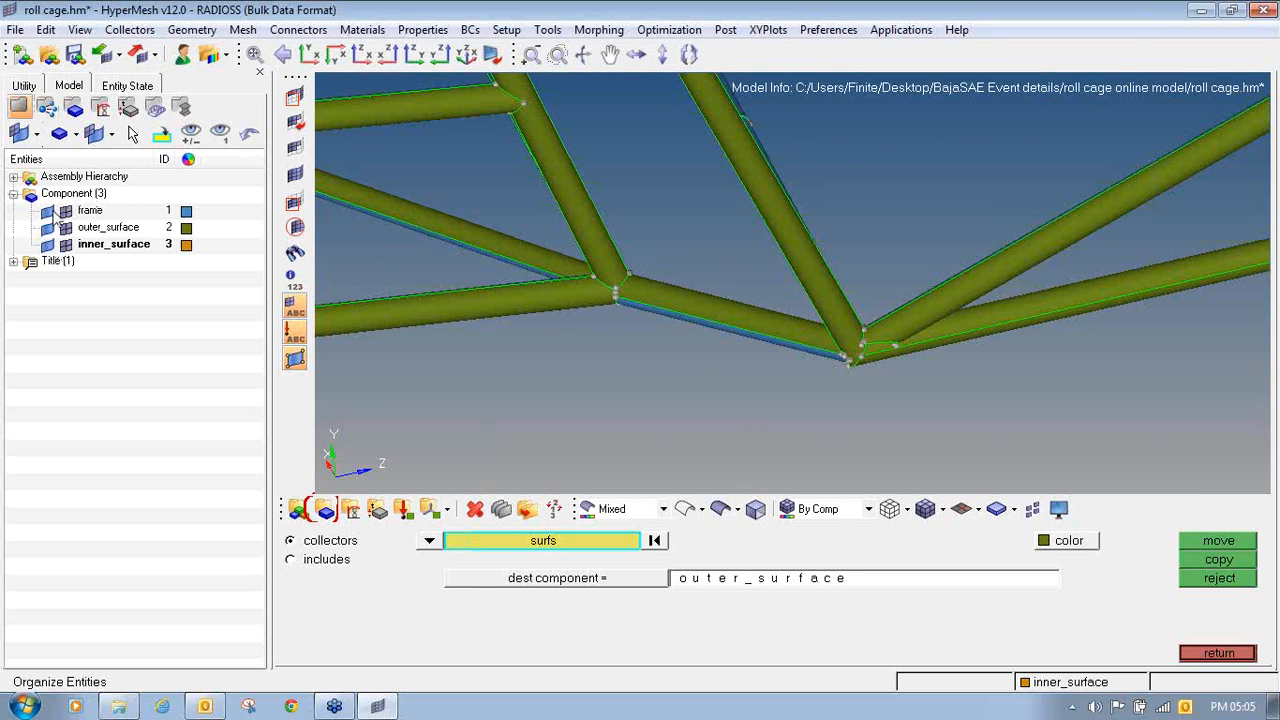
click(47, 228)
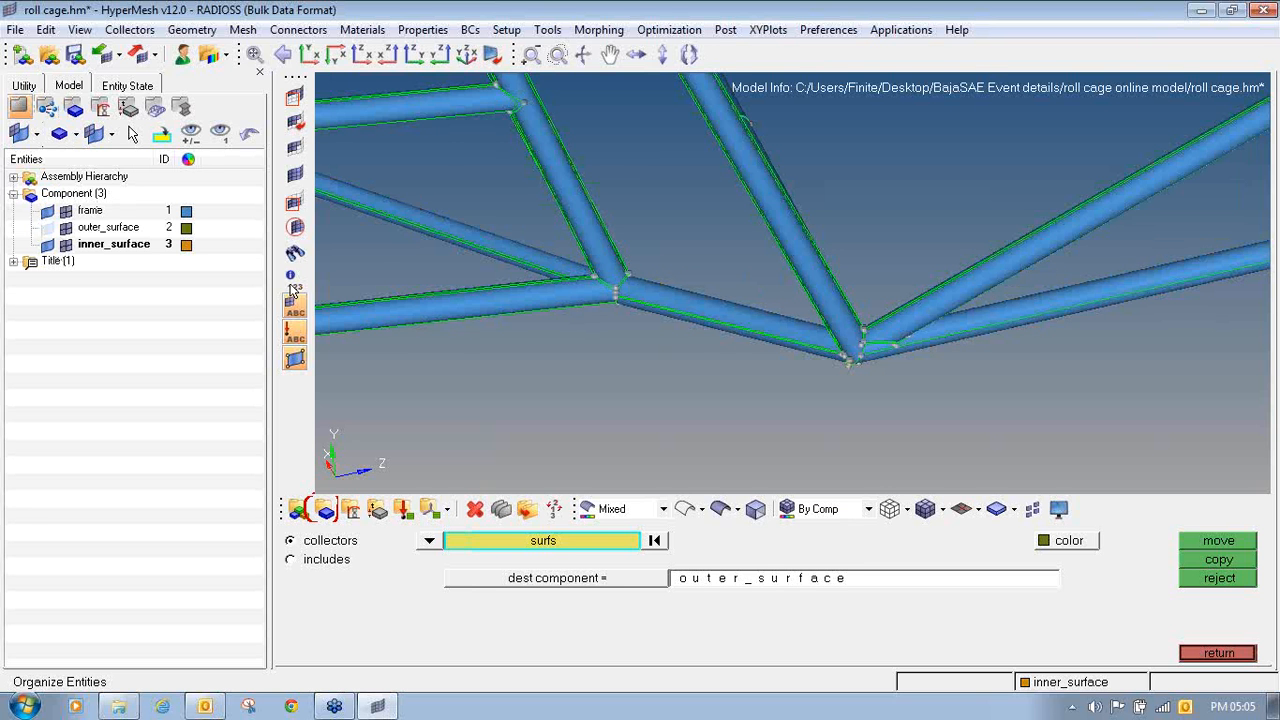
ctrl+drag(572, 355, 720, 308)
scroll(625, 316, up, 3)
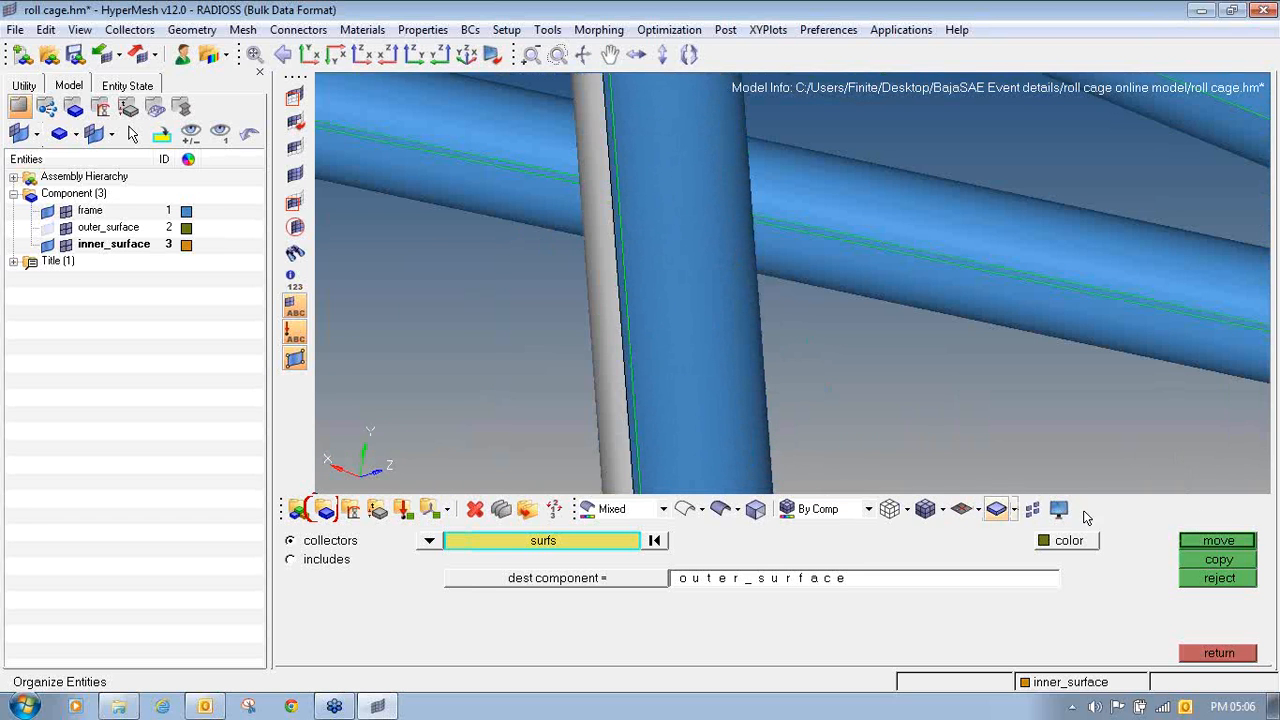
click(1220, 541)
- Set the destination component to inner_surface and move the inner surface of the upright tube at the lower joint to it
ctrl+scroll(663, 251, down, 7)
mouse_move(700, 341)
ctrl+right_down()
mouse_move(663, 251)
mouse_move(684, 355)
ctrl+right_up()
ctrl+scroll(682, 423, up, 1)
ctrl+scroll(682, 422, up, 3)
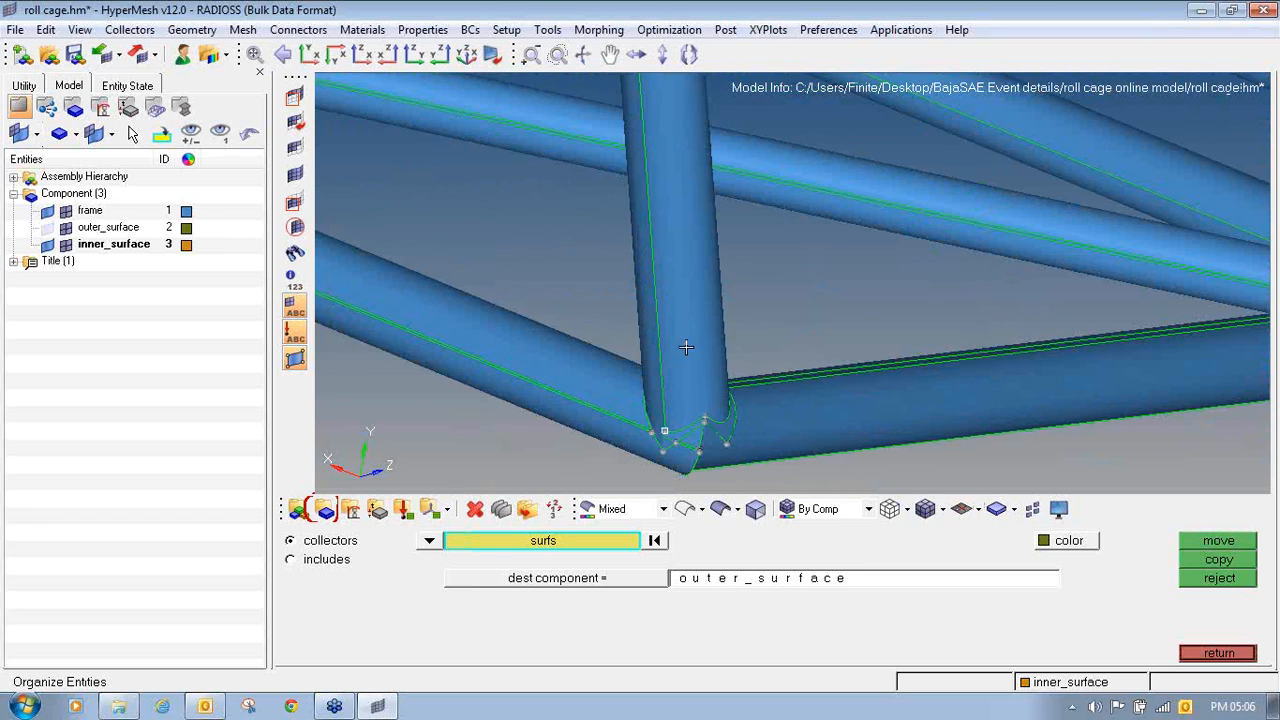
ctrl+drag(673, 336, 676, 301)
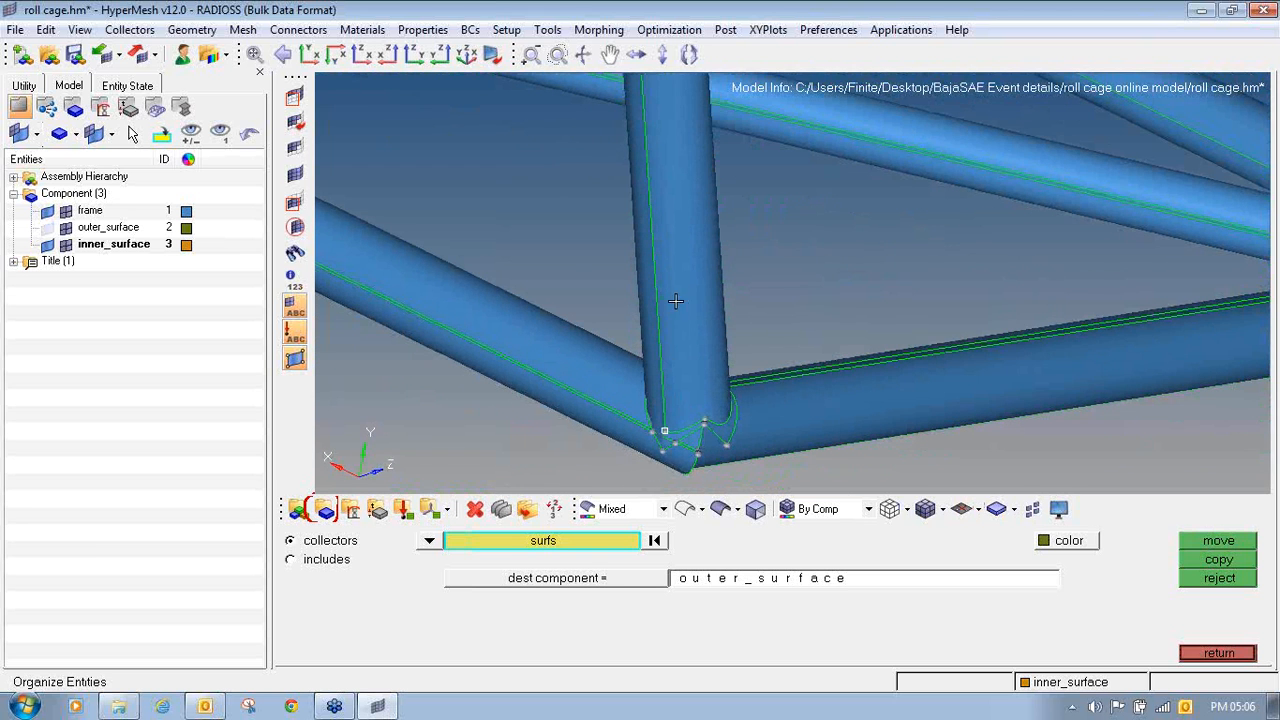
click(610, 580)
click(378, 585)
click(724, 235)
middle_click(724, 235)
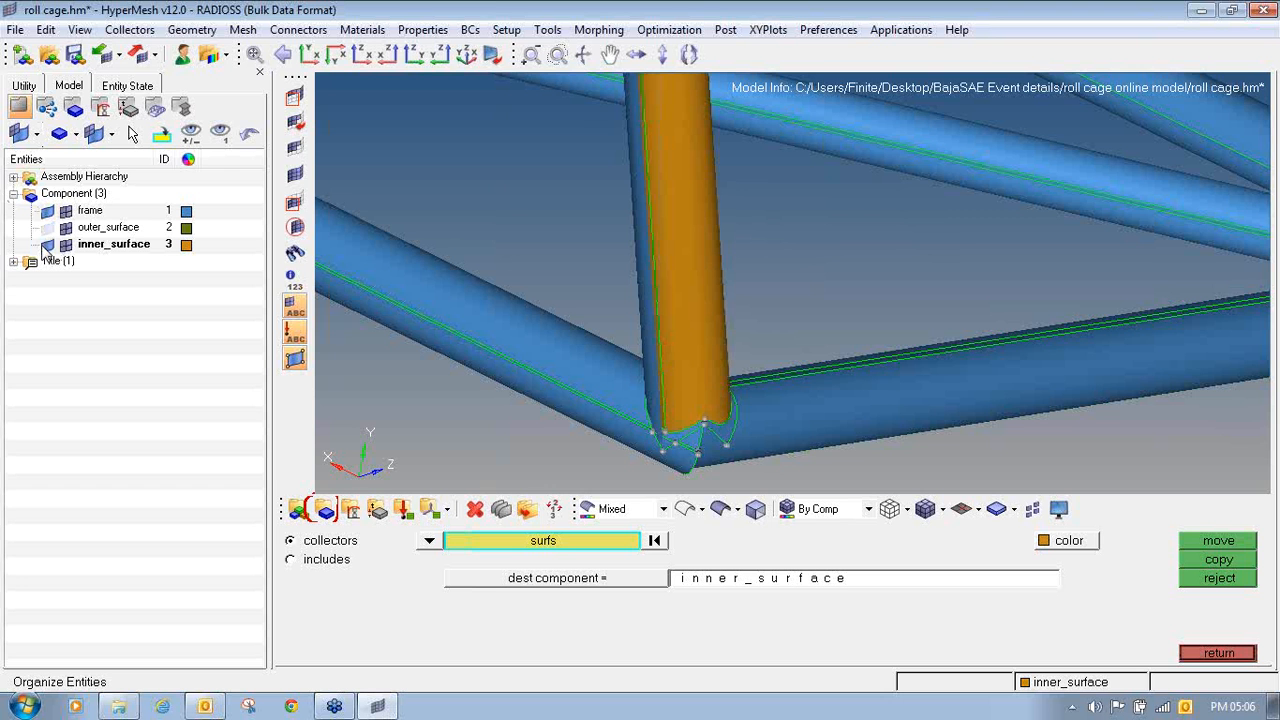
- Hide the inner_surface geometry to inspect the frame surfaces left around the lower joint, and leave Organize
click(47, 211)
click(47, 211)
click(47, 245)
ctrl+drag(777, 360, 658, 296)
click(603, 346)
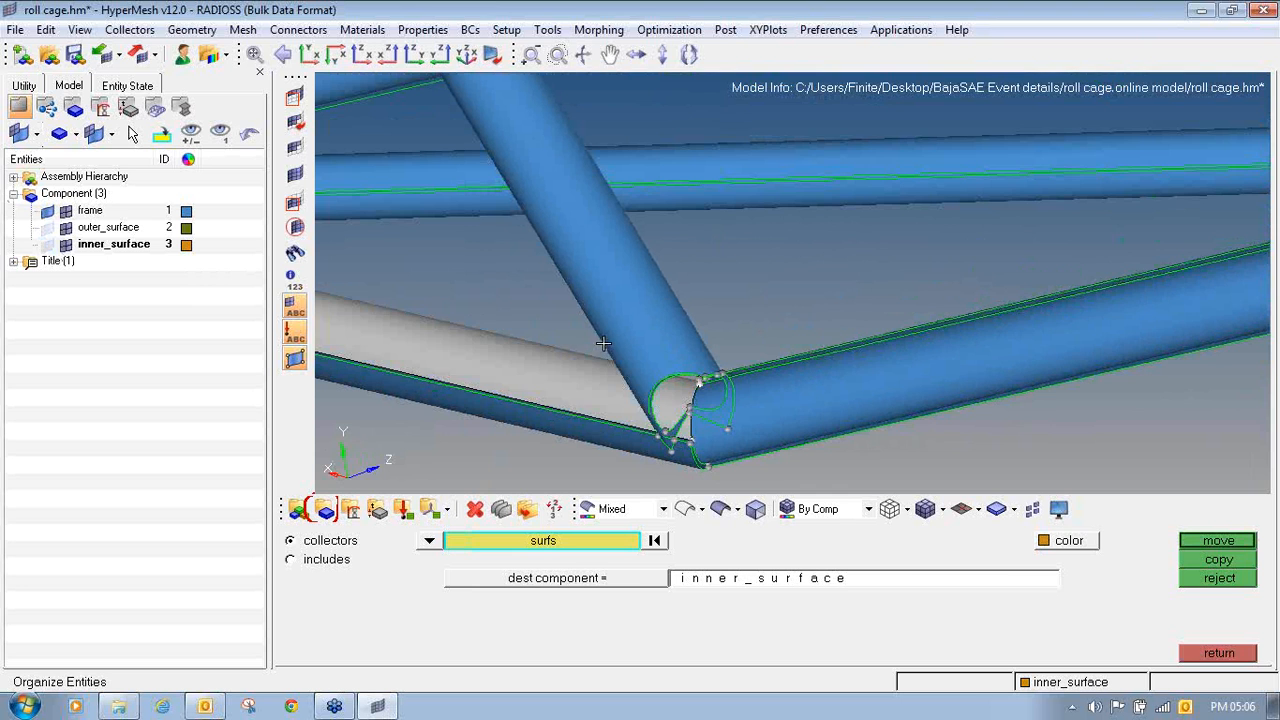
right_click(610, 339)
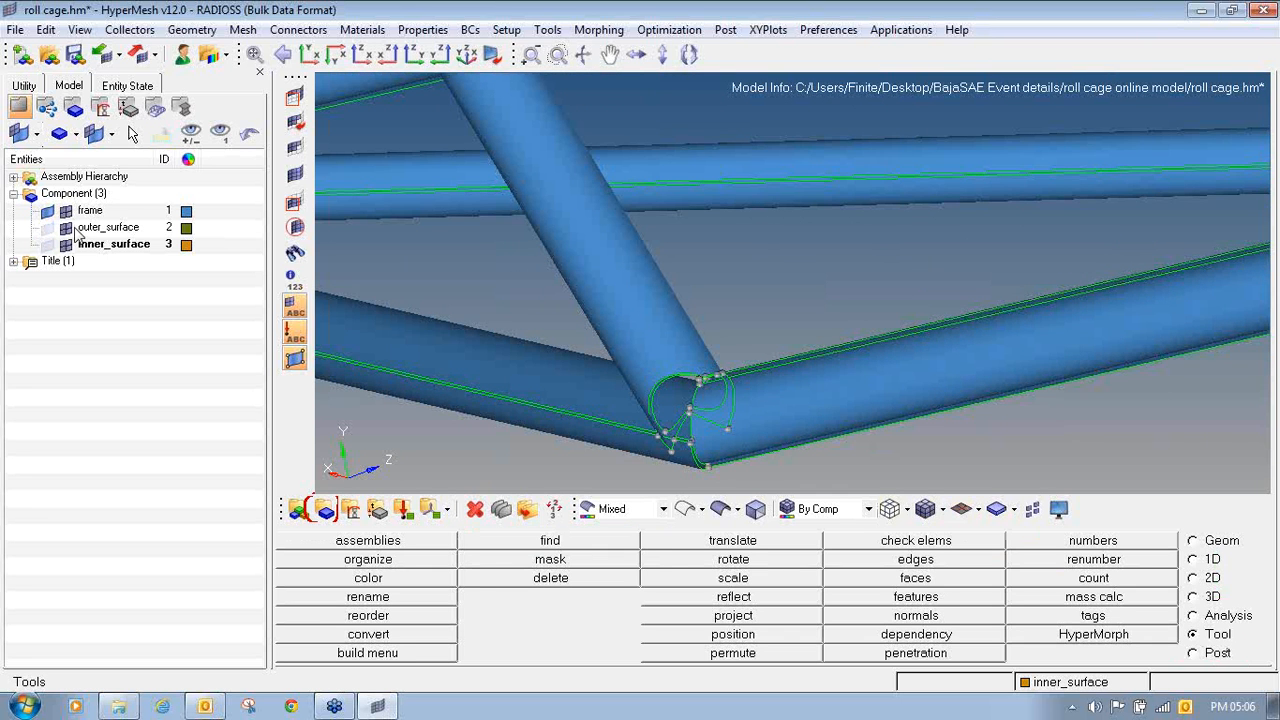
- Hide the frame component and display only the outer_surface and inner_surface geometry
click(47, 212)
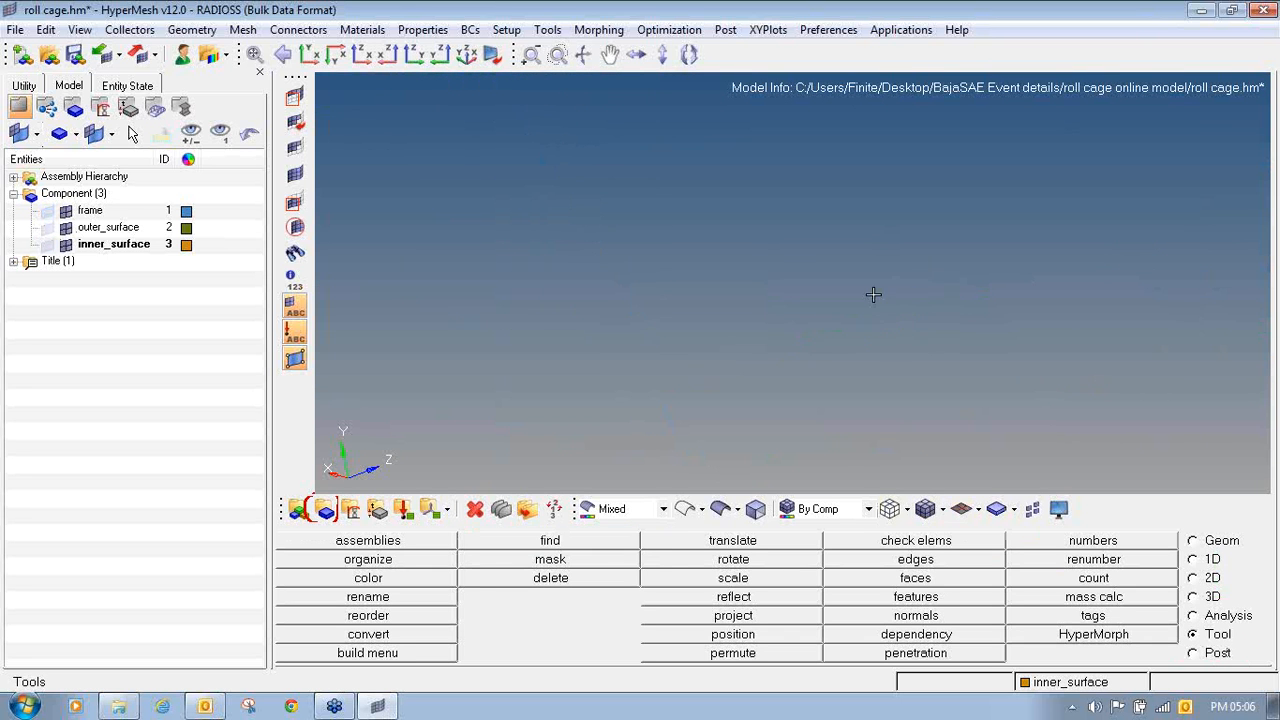
click(46, 232)
ctrl+right_drag(588, 361, 722, 274)
ctrl+scroll(636, 283, up, 5)
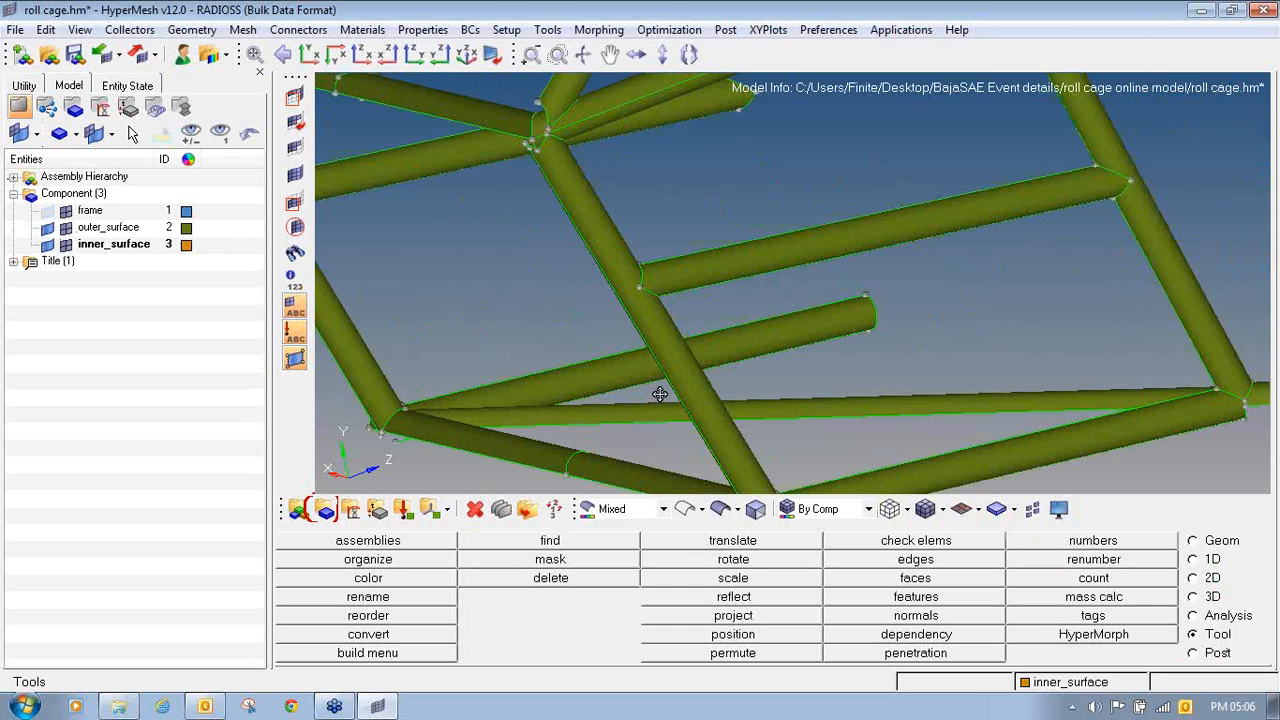
- Isolate the upright tube at the lower joint by masking all other displayed surfaces
ctrl+right_drag(660, 395, 604, 253)
ctrl+scroll(690, 302, up, 4)
key(F5)
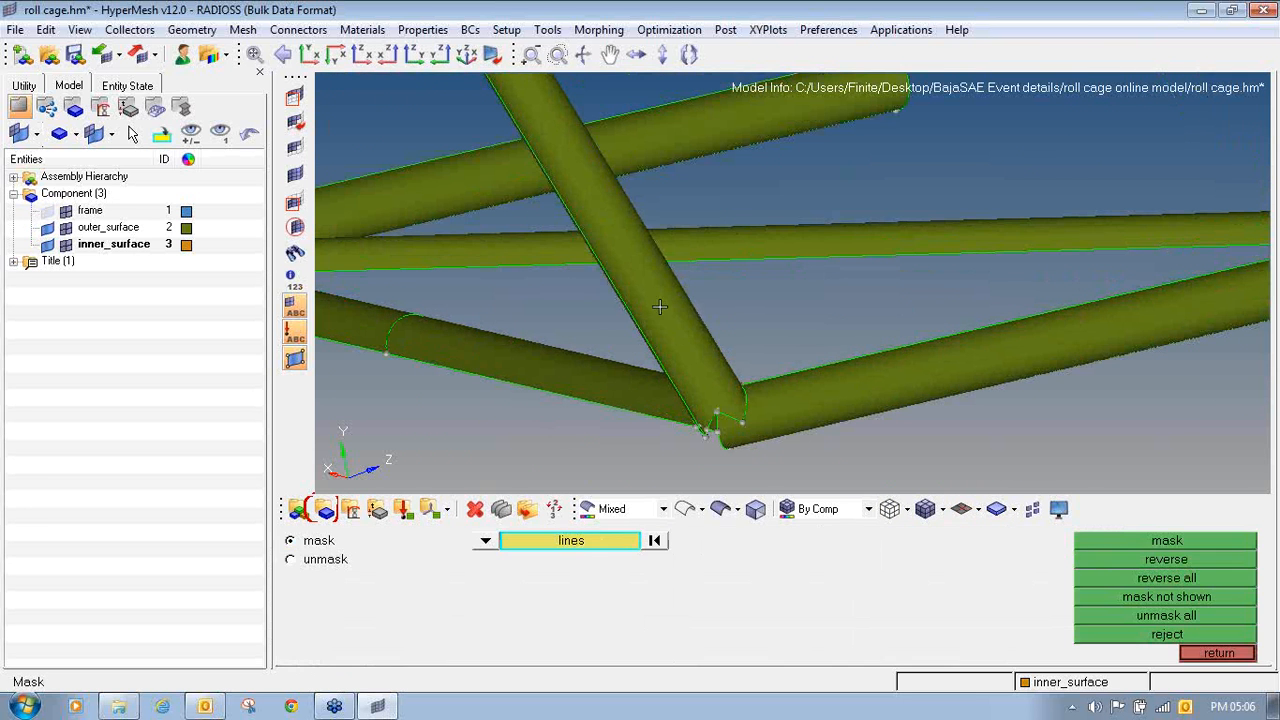
shift+drag(608, 292, 768, 334)
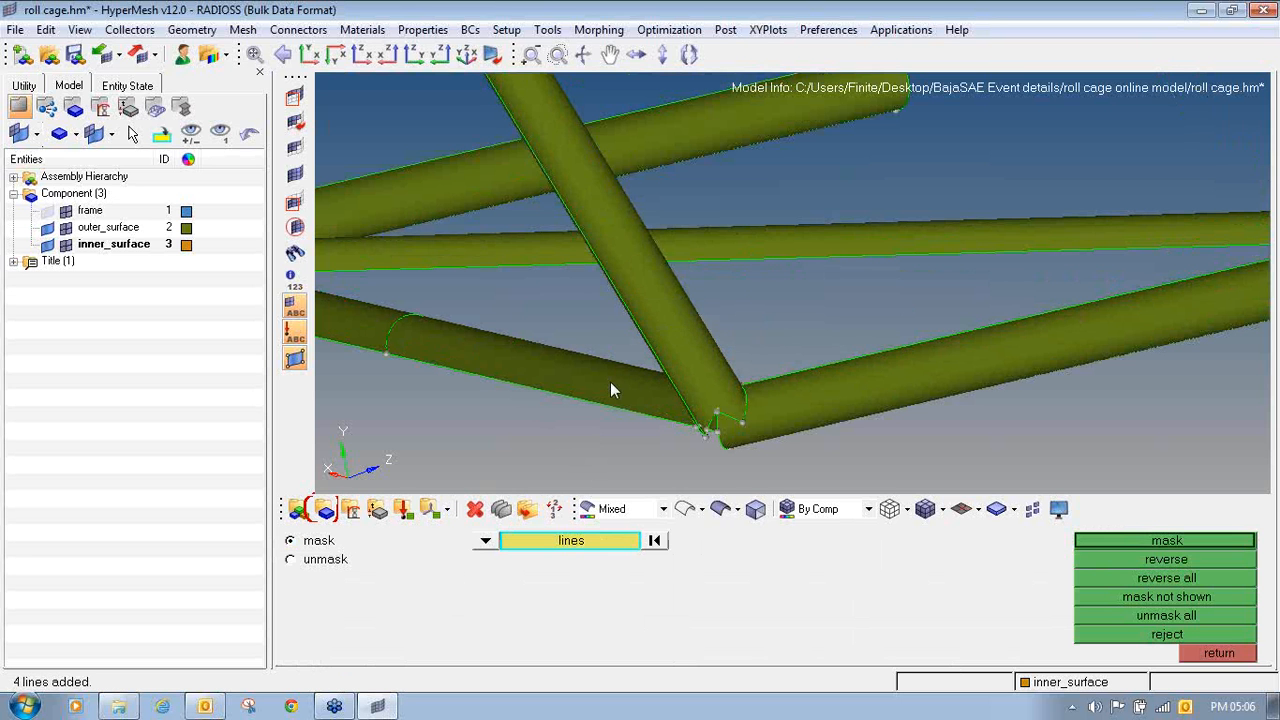
click(674, 326)
shift+drag(576, 275, 741, 322)
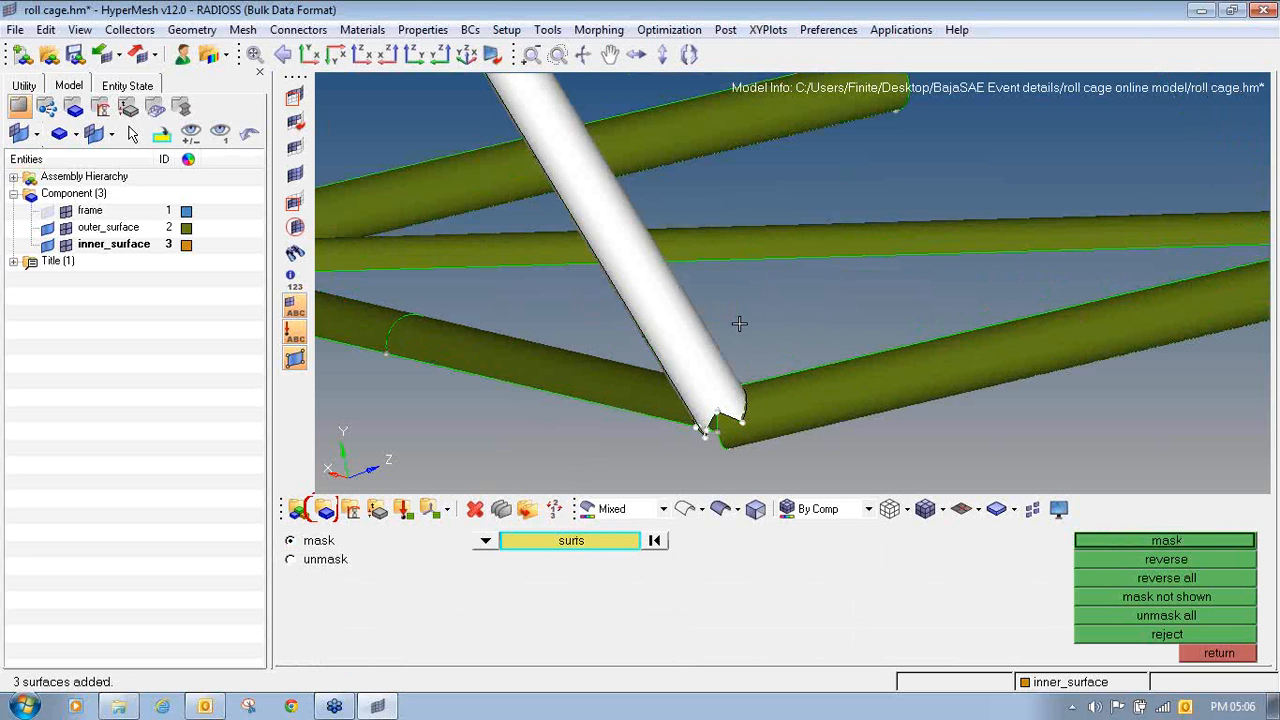
middle_click(739, 323)
click(1217, 566)
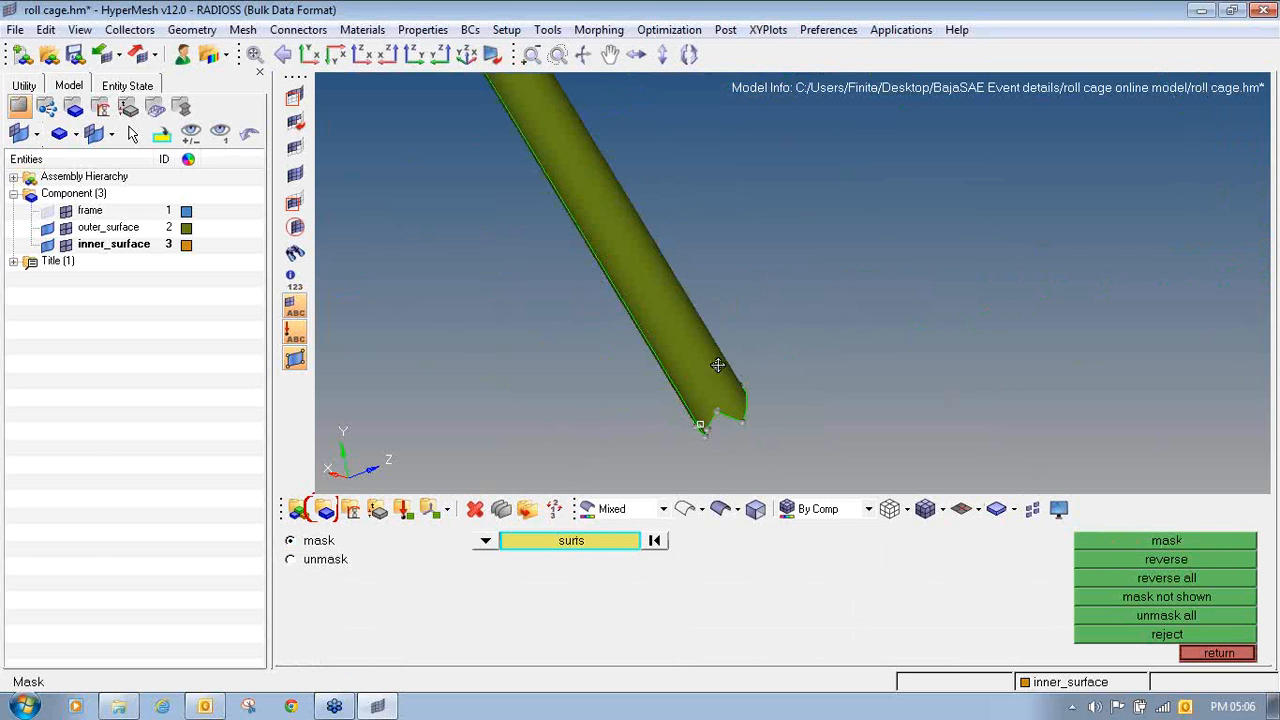
- Examine the open end of the isolated upright tube to compare its outer_surface and inner_surface geometry
ctrl+drag(754, 395, 615, 258)
ctrl+scroll(706, 340, up, 5)
ctrl+right_drag(712, 400, 671, 207)
ctrl+drag(671, 207, 635, 238)
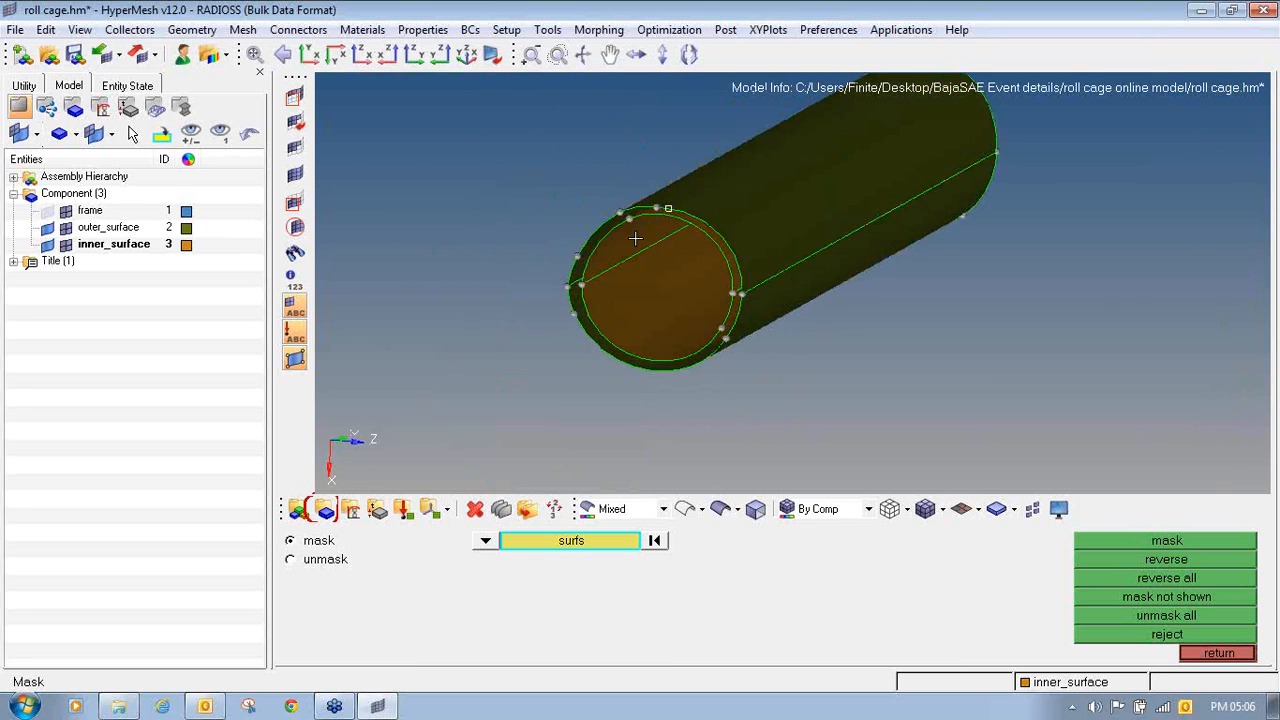
ctrl+scroll(578, 315, up, 5)
ctrl+click(592, 292)
ctrl+drag(634, 282, 596, 270)
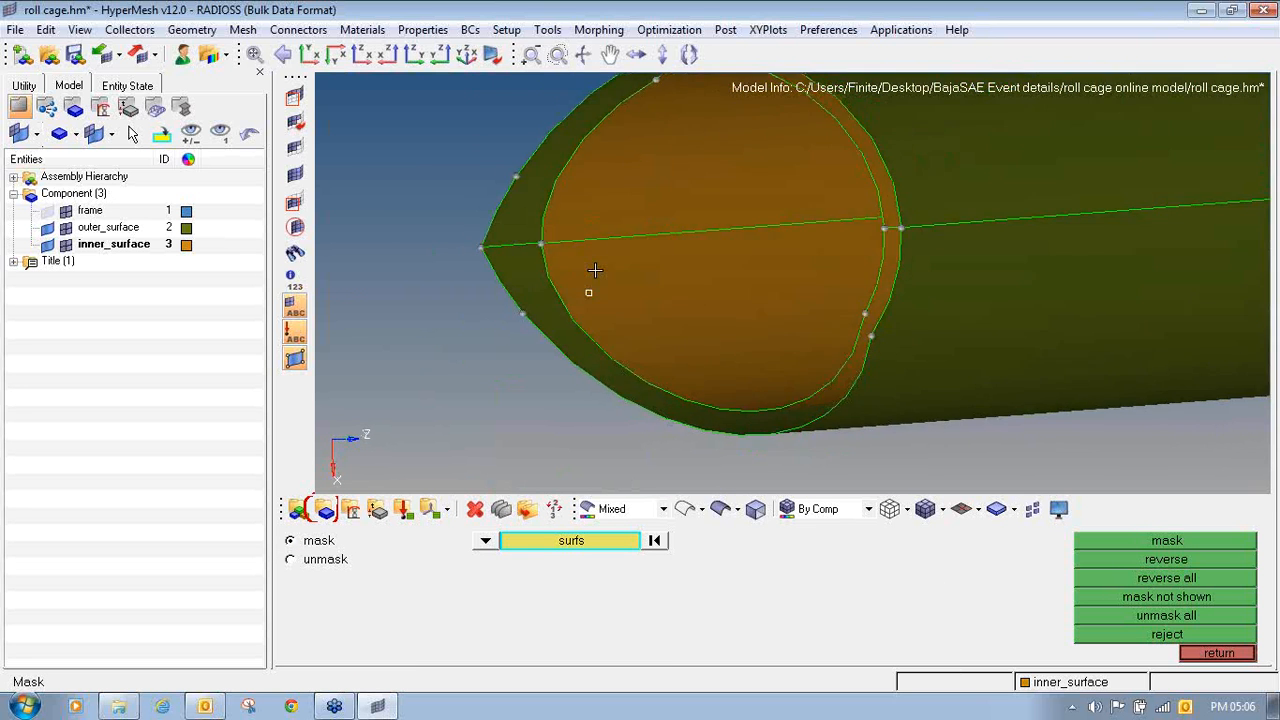
ctrl+scroll(583, 277, down, 5)
ctrl+right_drag(580, 278, 568, 304)
ctrl+drag(596, 247, 511, 300)
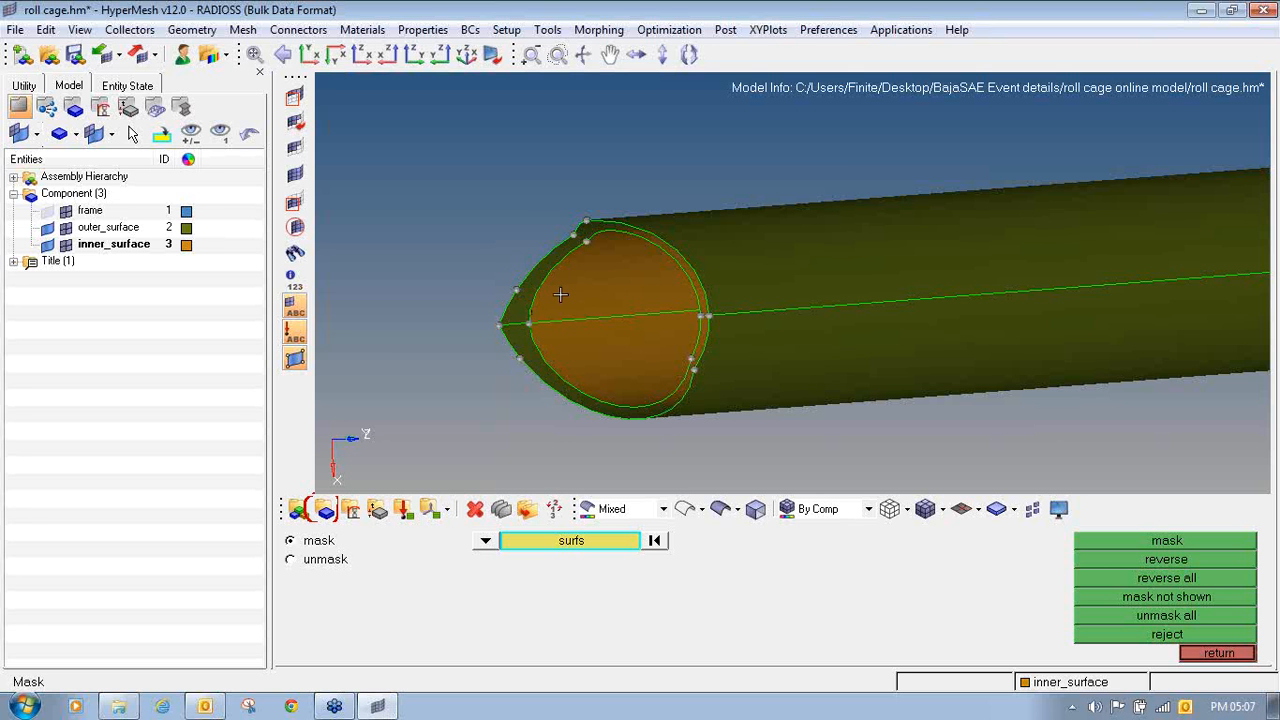
- Display the frame component's geometry again and view the whole roll cage
click(52, 213)
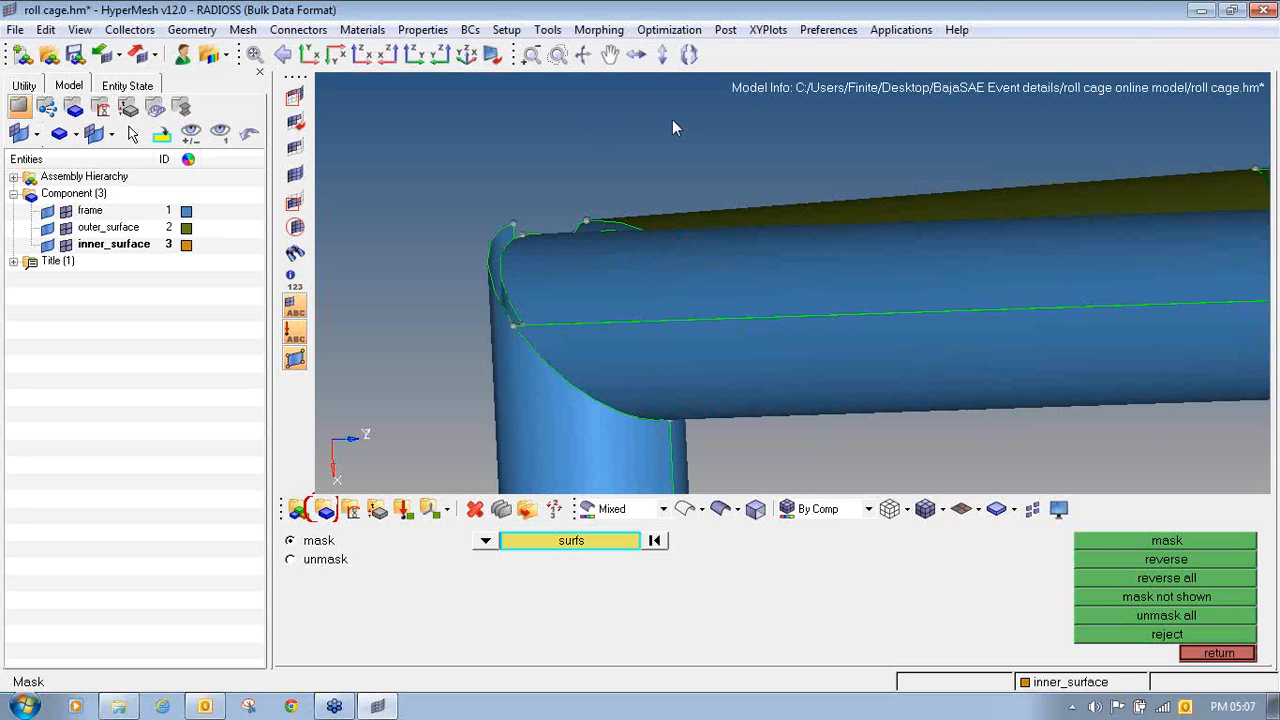
key(f)
ctrl+drag(703, 325, 681, 283)
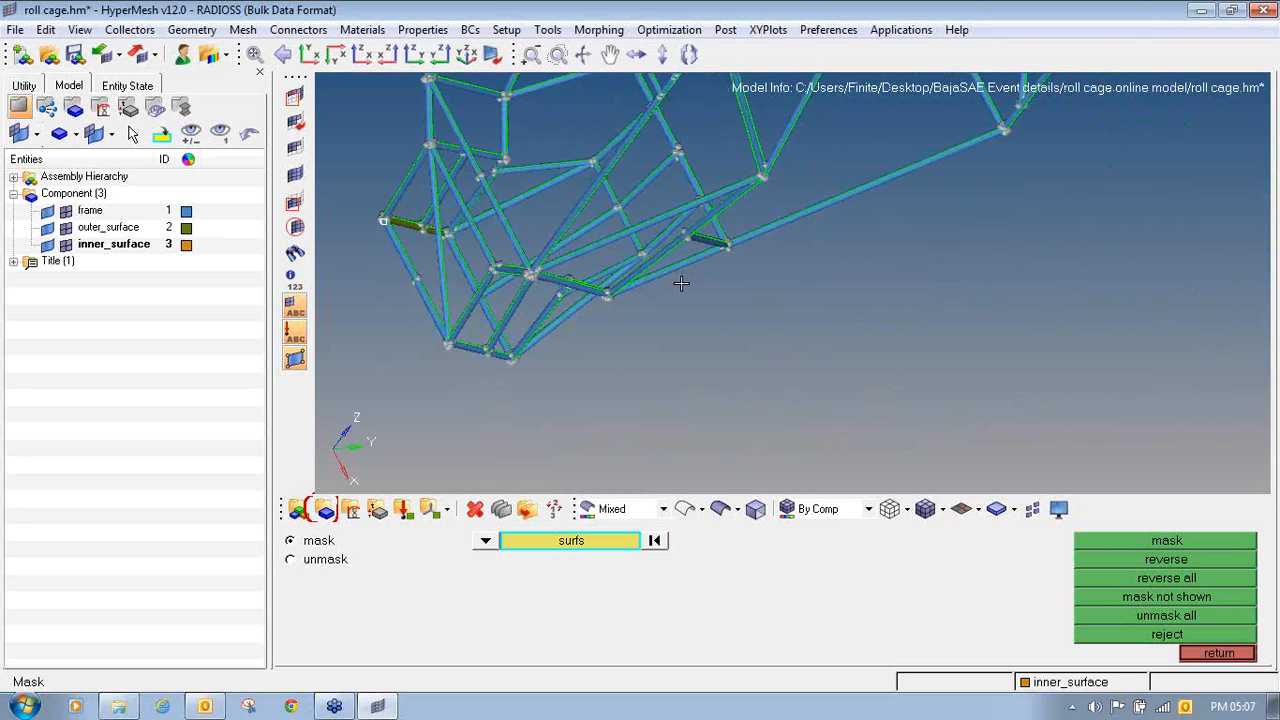
ctrl+drag(571, 347, 493, 260)
ctrl+drag(755, 258, 692, 336)
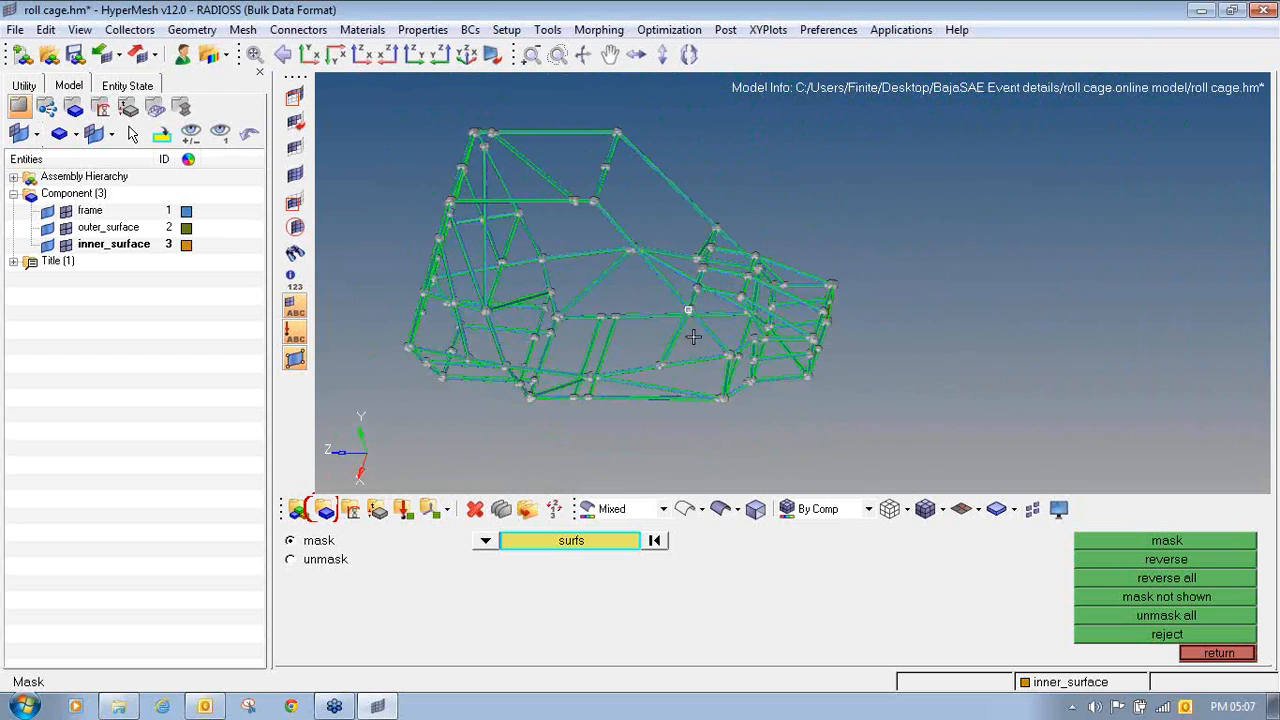
- Examine the frame's tube joints to see how the horizontal and vertical tubes meet at a corner
ctrl+scroll(689, 336, up, 8)
ctrl+scroll(689, 336, up, 5)
ctrl+scroll(705, 339, down, 6)
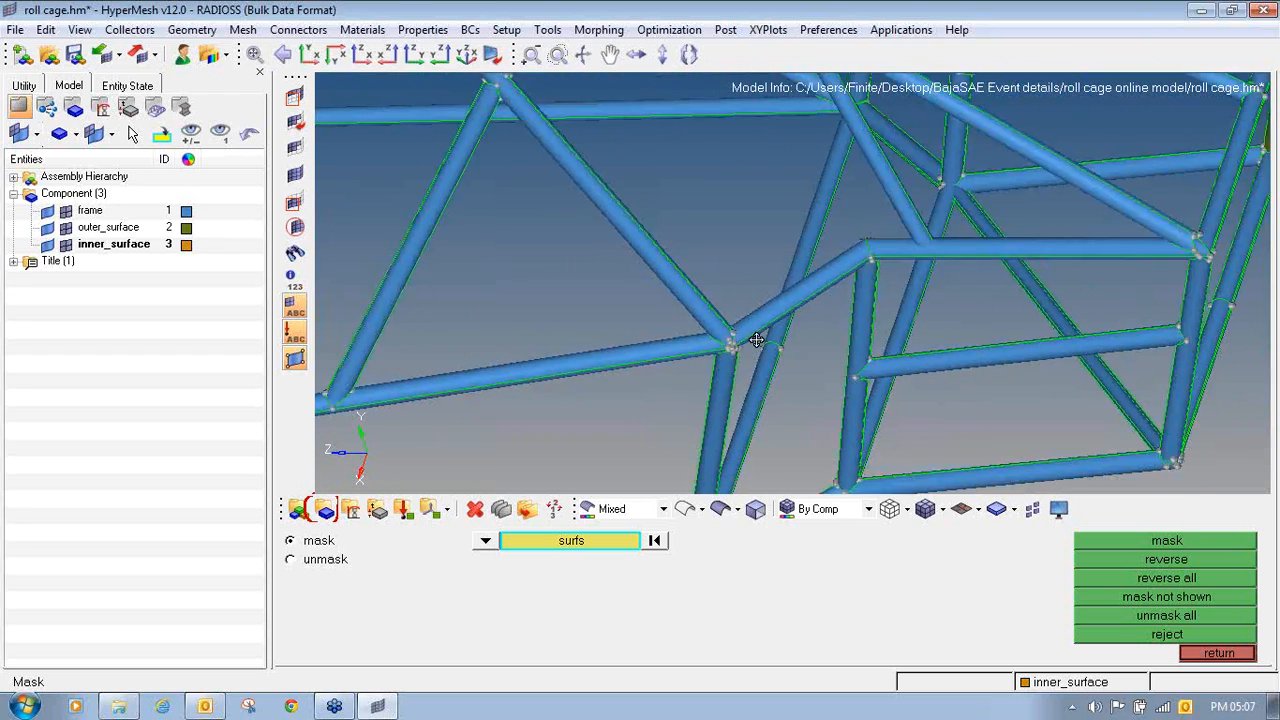
ctrl+right_drag(394, 403, 789, 363)
ctrl+scroll(780, 367, up, 5)
ctrl+drag(763, 376, 834, 378)
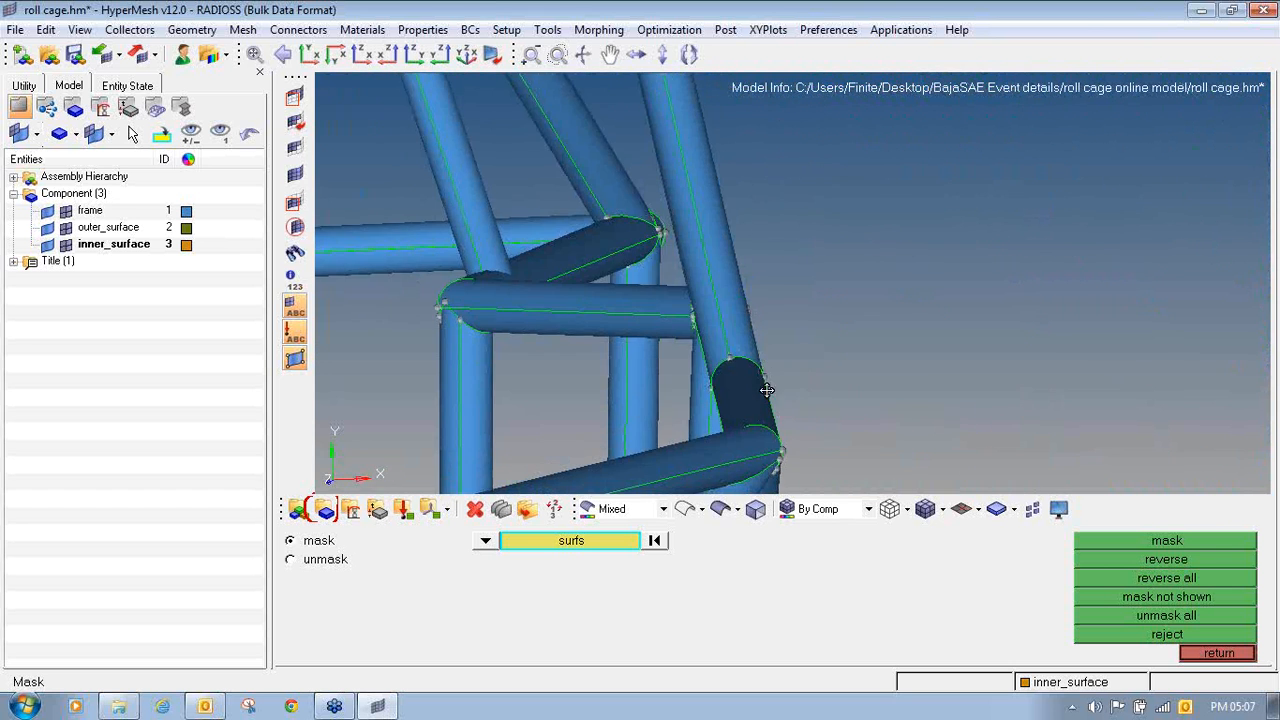
ctrl+right_drag(766, 394, 911, 320)
ctrl+right_drag(592, 214, 674, 270)
ctrl+scroll(674, 270, up, 4)
ctrl+scroll(674, 270, down, 4)
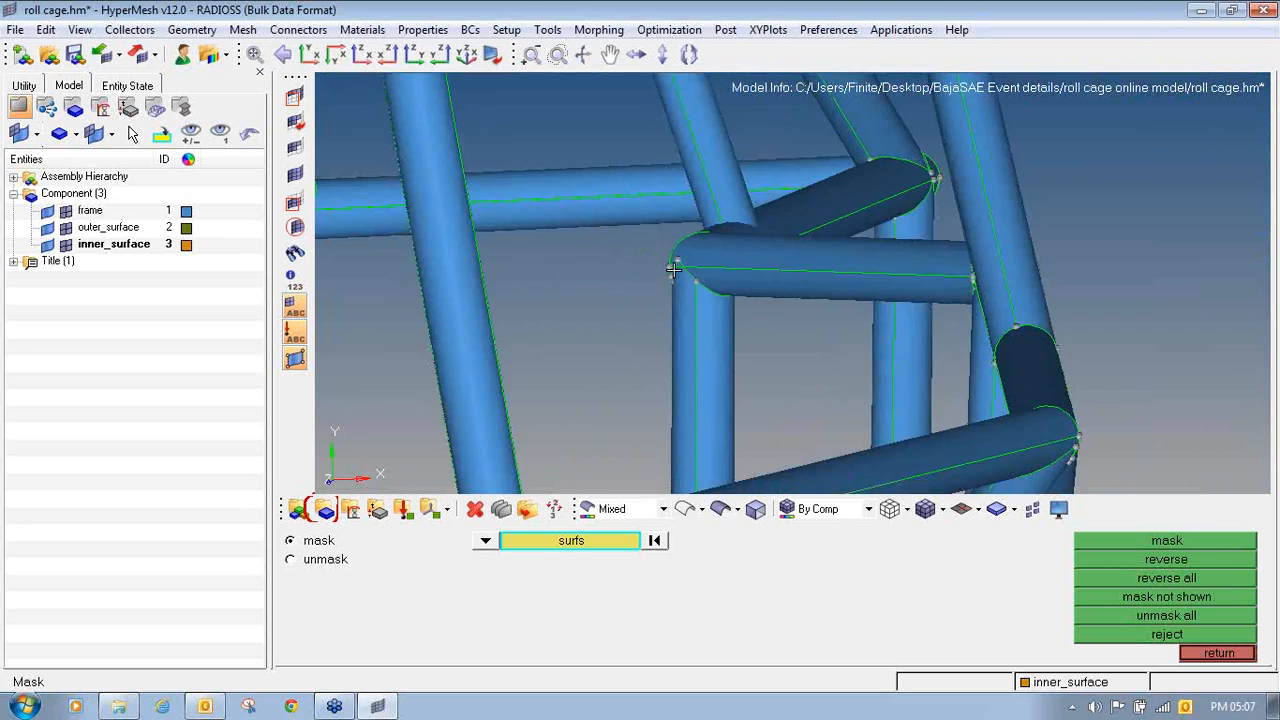
ctrl+scroll(674, 268, up, 6)
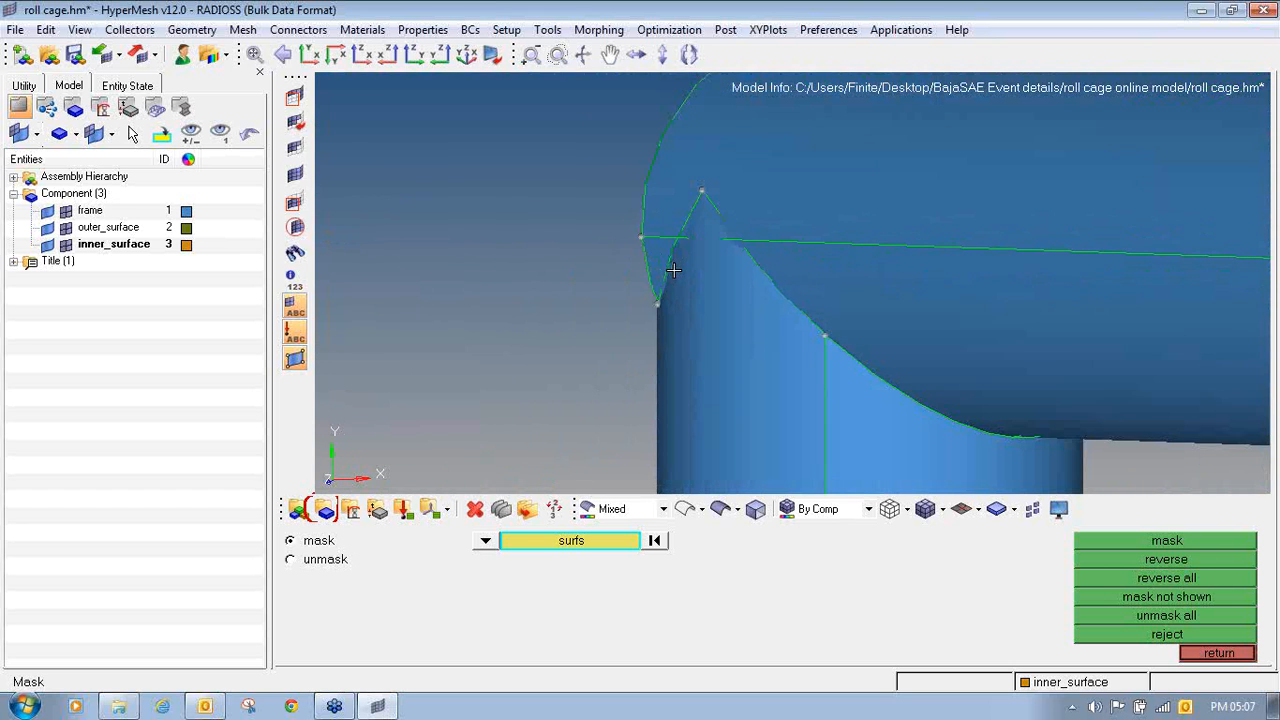
- Mask the horizontal and vertical tube surfaces at the corner joint to look inside it, and unmask everything
click(700, 225)
click(810, 234)
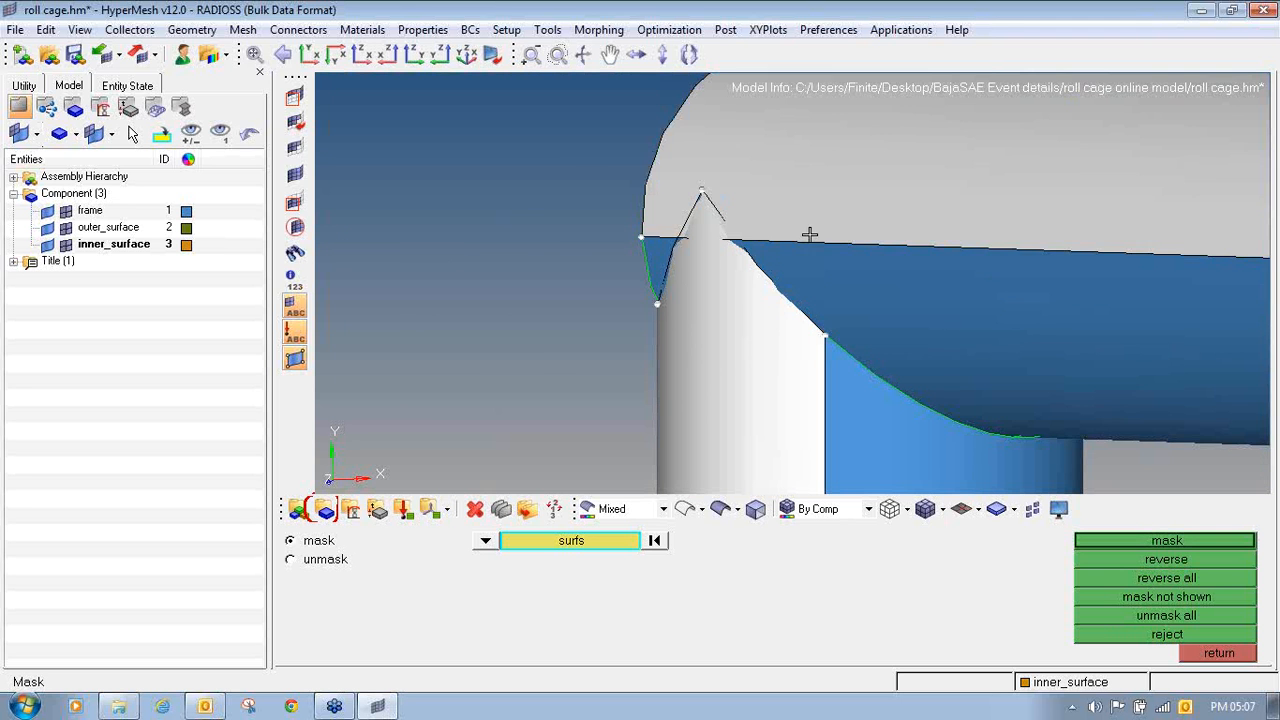
click(659, 262)
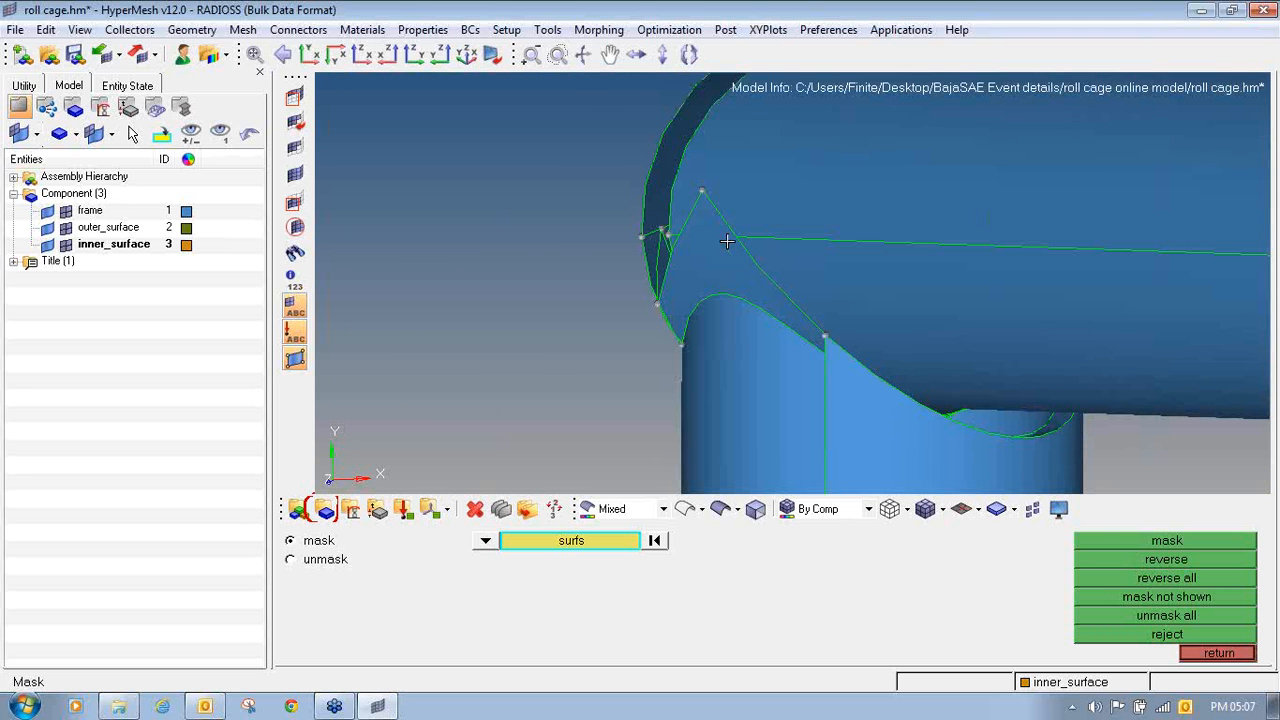
click(1183, 614)
click(1196, 650)
- Try meshing the horizontal and vertical tube surfaces at the corner joint with mixed elements of size 10, adjusting edge densities to 2
key(F12)
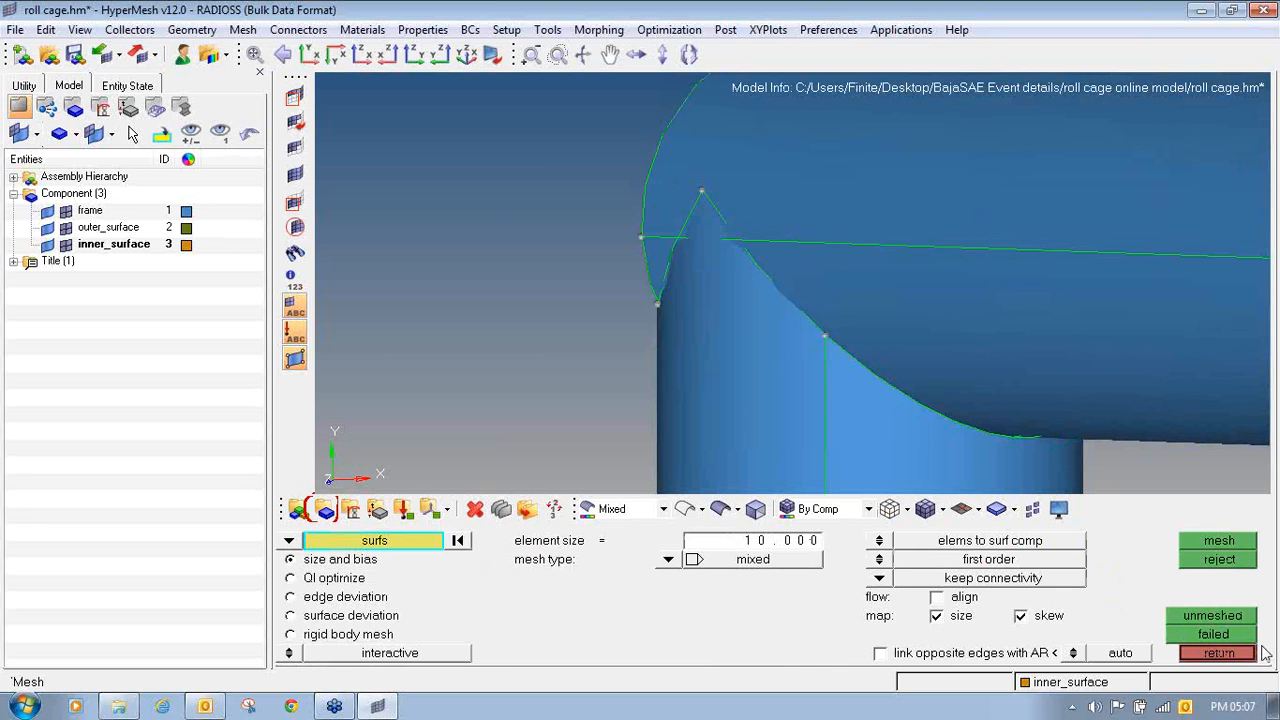
click(785, 357)
click(831, 294)
click(692, 213)
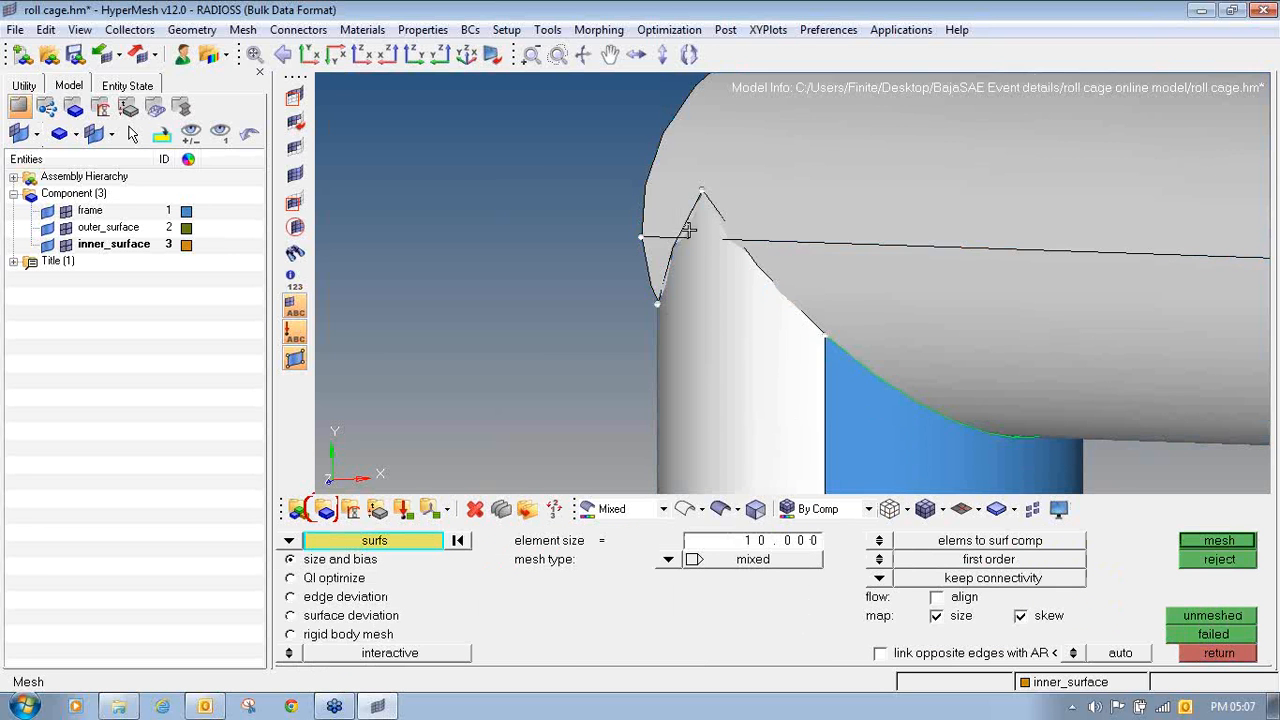
middle_click(687, 229)
ctrl+drag(687, 229, 741, 262)
scroll(741, 262, up, 3)
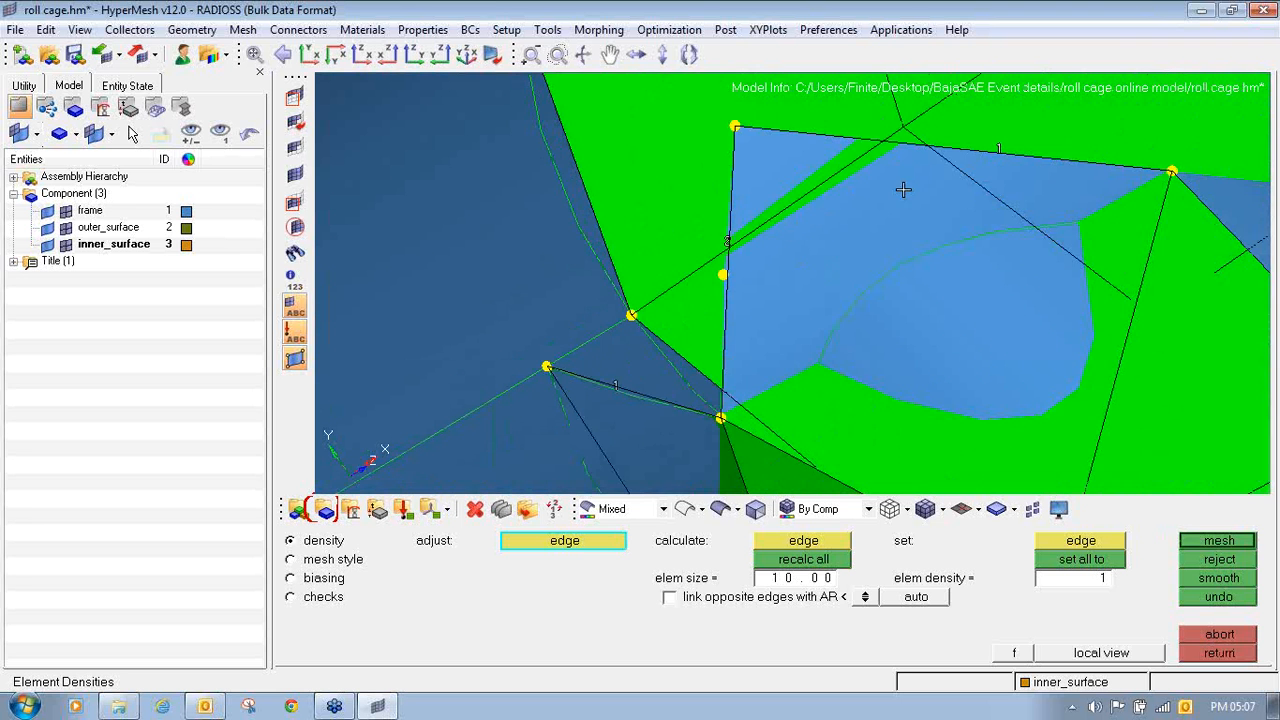
middle_click(977, 173)
scroll(756, 240, down, 3)
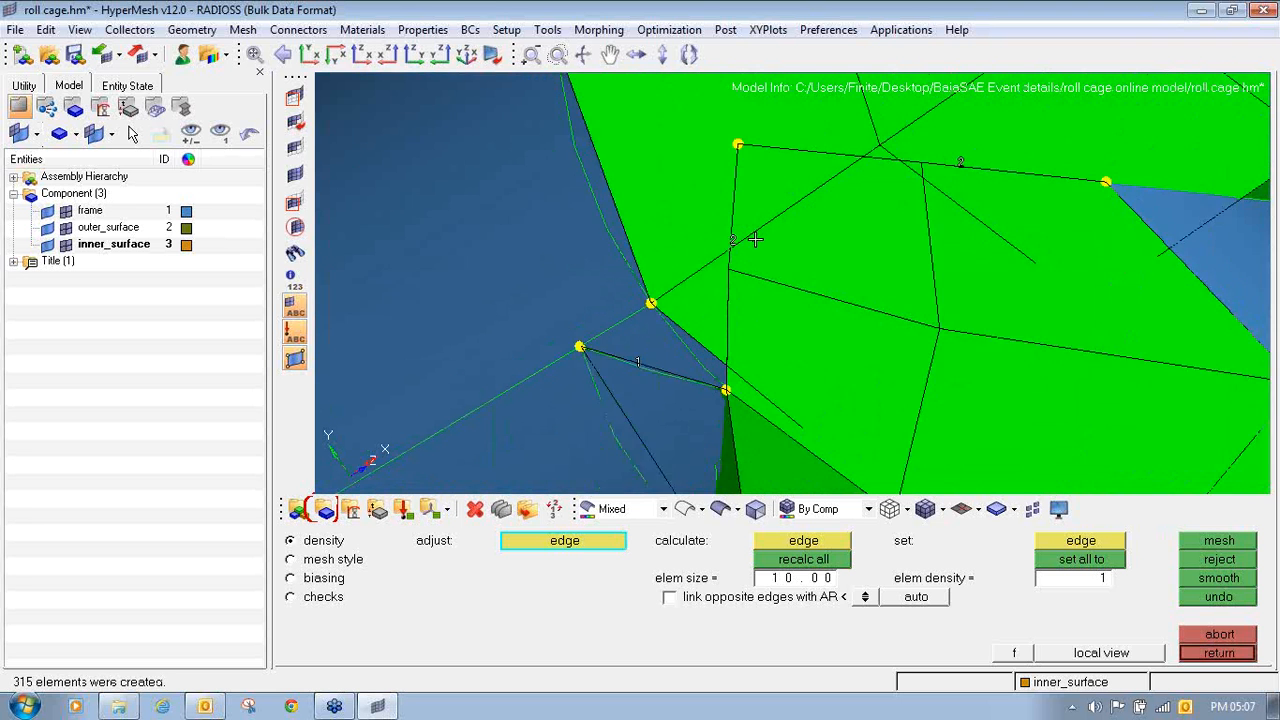
ctrl+drag(754, 244, 879, 215)
scroll(591, 343, down, 3)
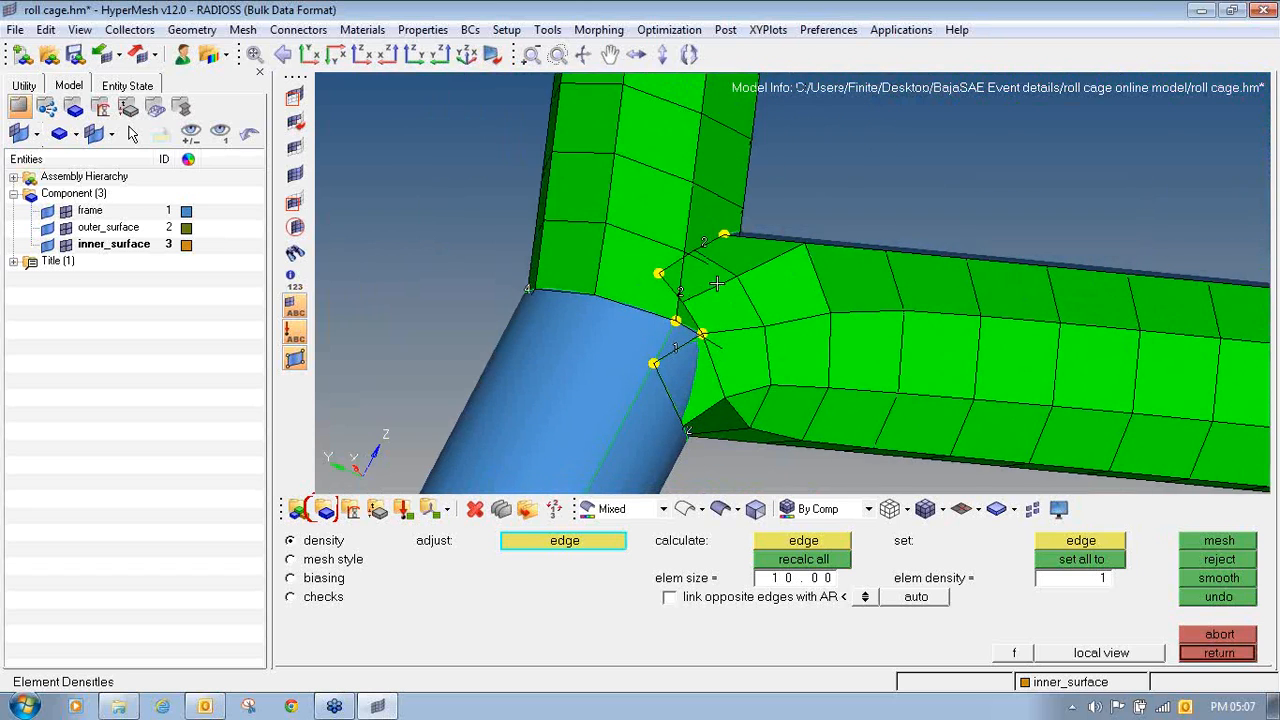
- Reject the trial mesh on the corner joint's surfaces
click(1208, 566)
scroll(618, 203, down, 6)
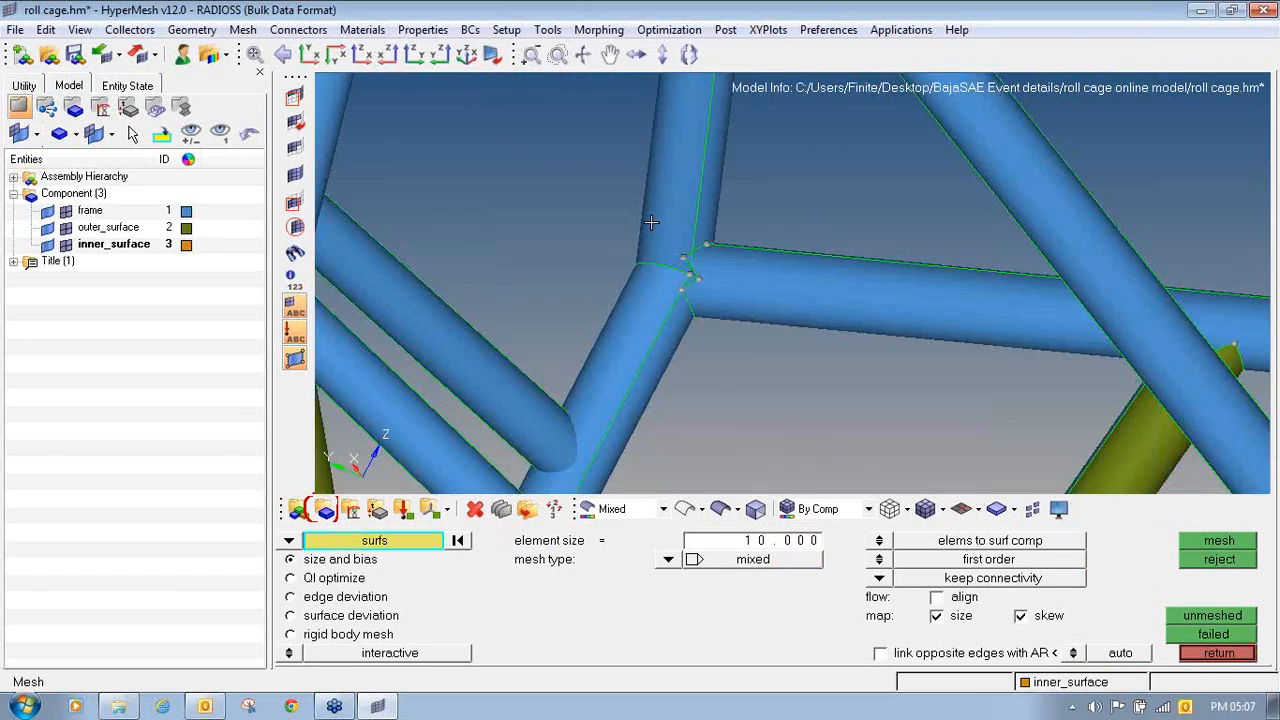
ctrl+drag(652, 224, 1255, 223)
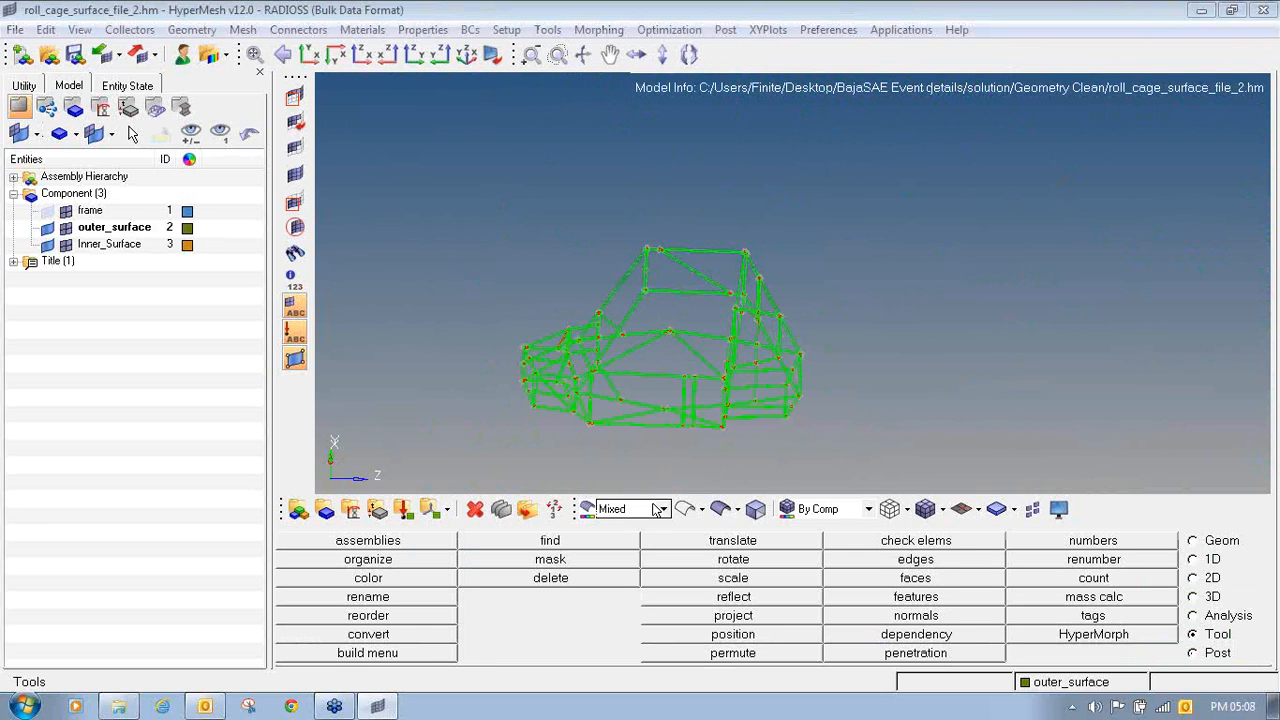
- Shade the geometry of the roll cage in roll_cage_surface_file_2.hm and inspect the overall structure
click(720, 509)
ctrl+drag(932, 397, 789, 387)
scroll(738, 315, up, 5)
scroll(723, 276, down, 2)
scroll(914, 262, down, 2)
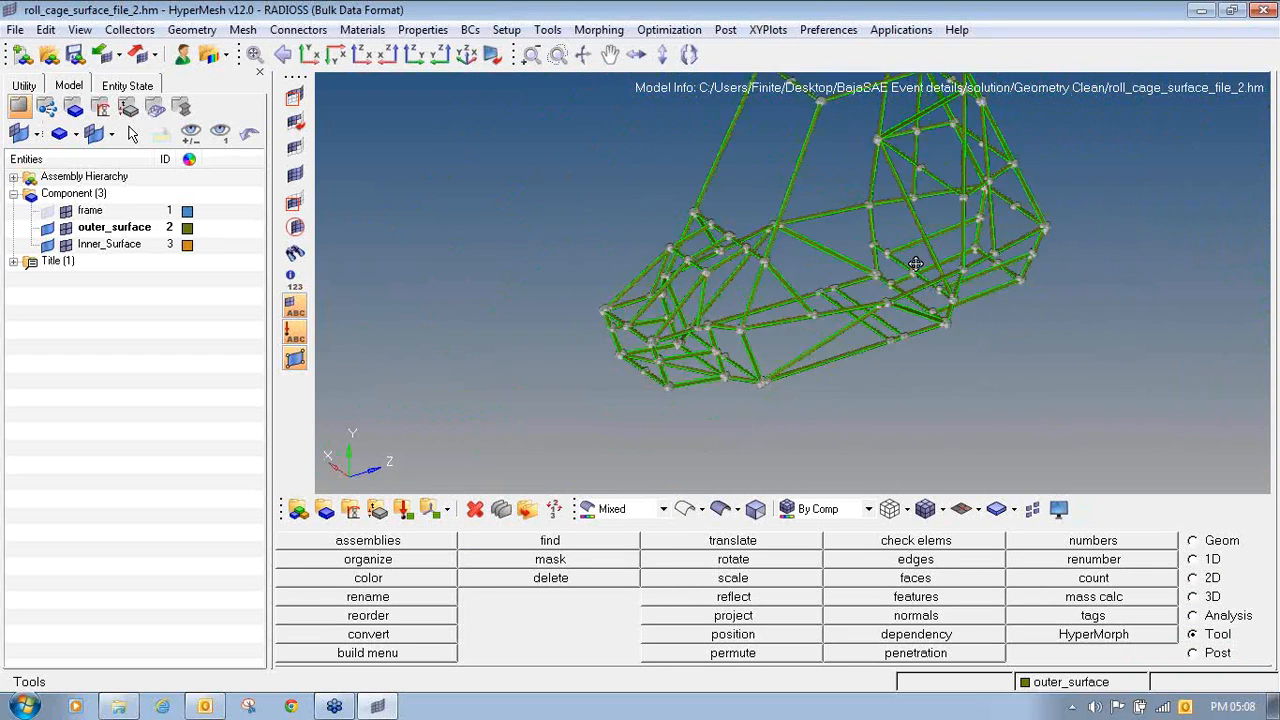
ctrl+right_drag(914, 263, 912, 320)
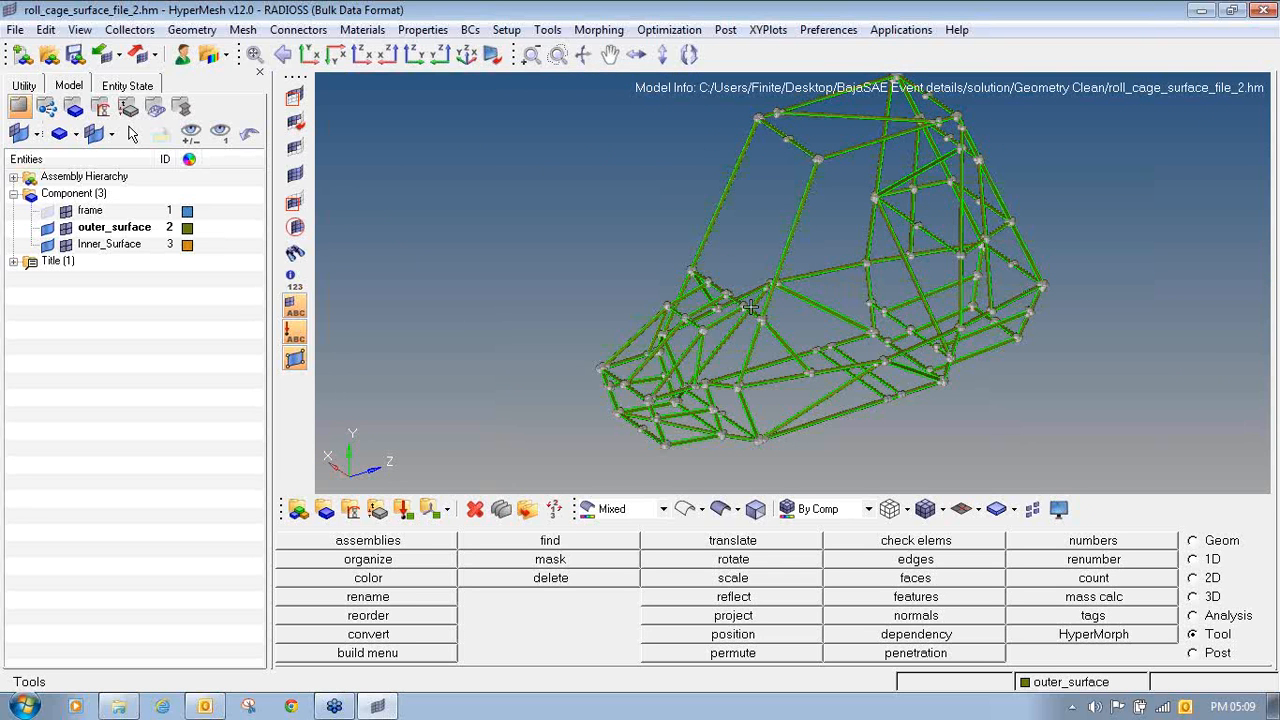
scroll(750, 308, up, 8)
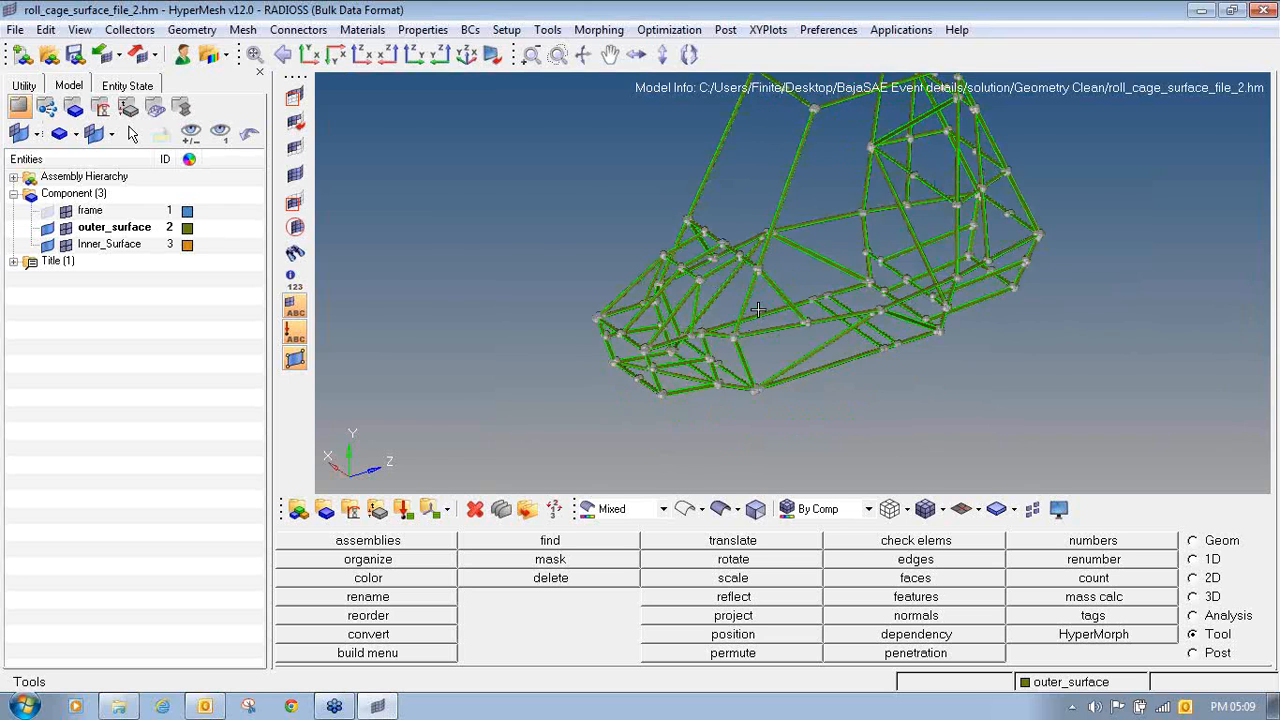
scroll(682, 333, down, 5)
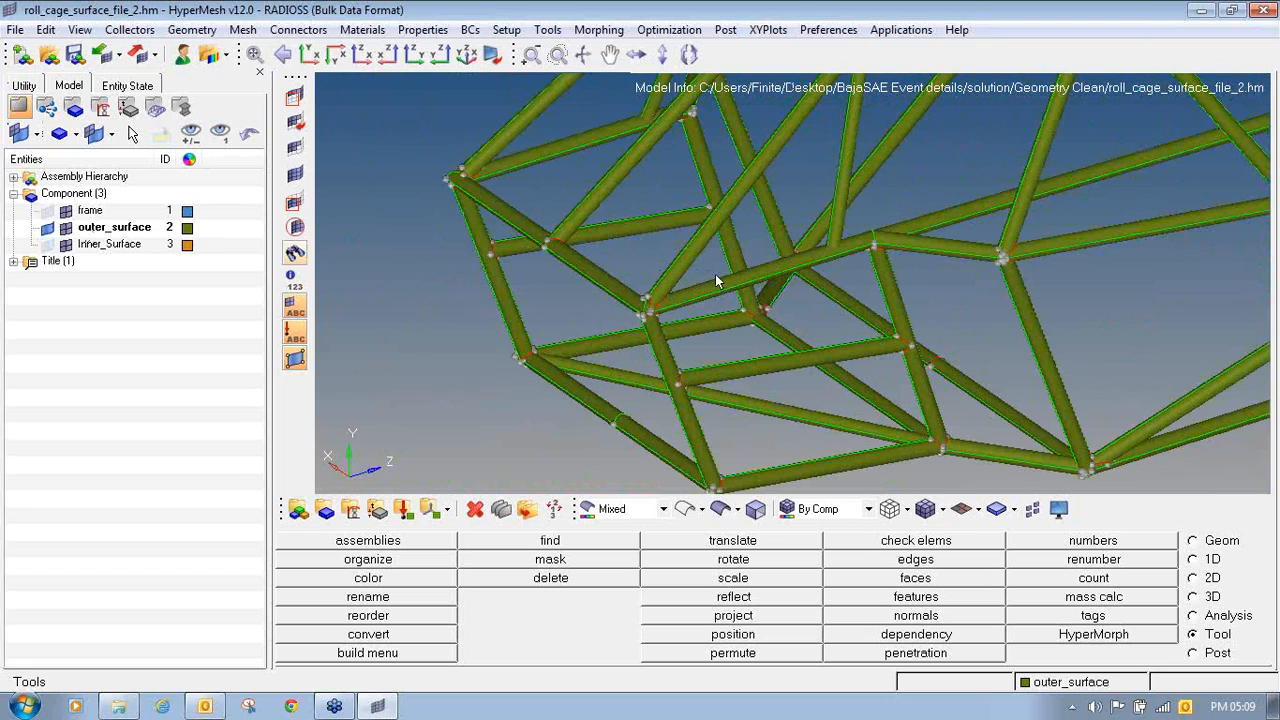
- Examine the outer_surface tubes and their joint edges at both ends of the roll cage
scroll(653, 308, up, 3)
scroll(653, 308, up, 5)
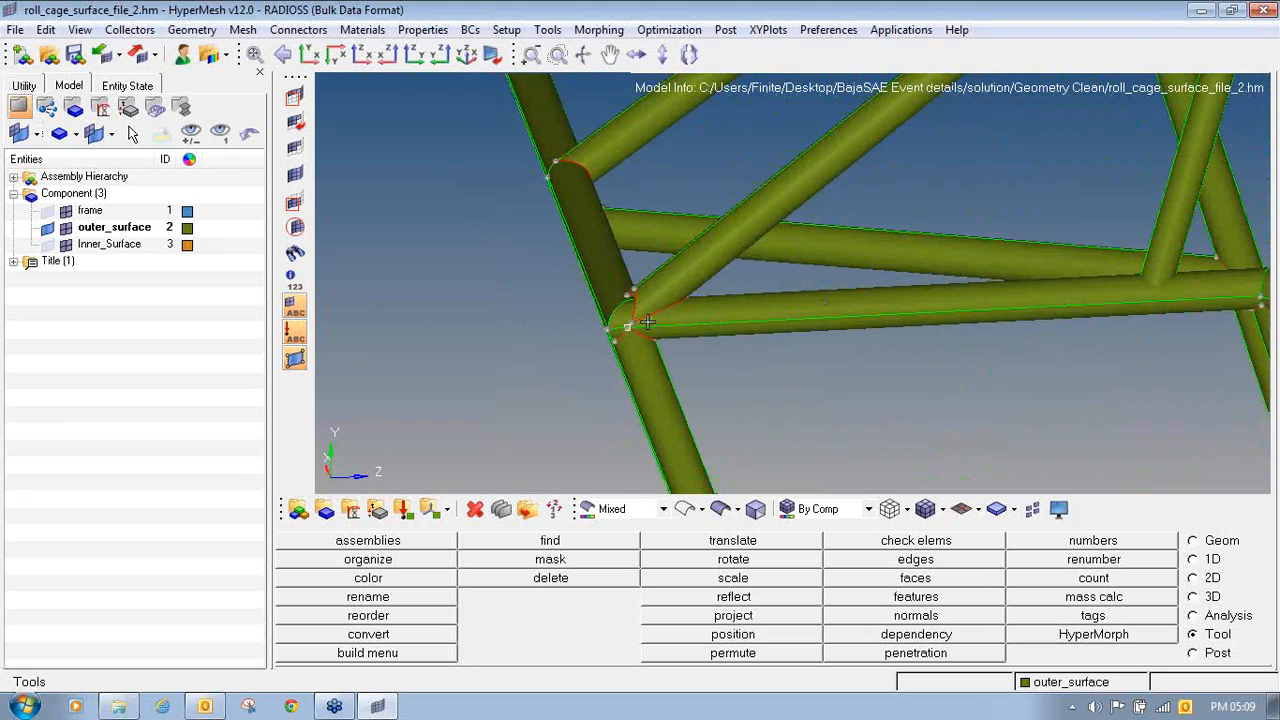
scroll(697, 313, down, 8)
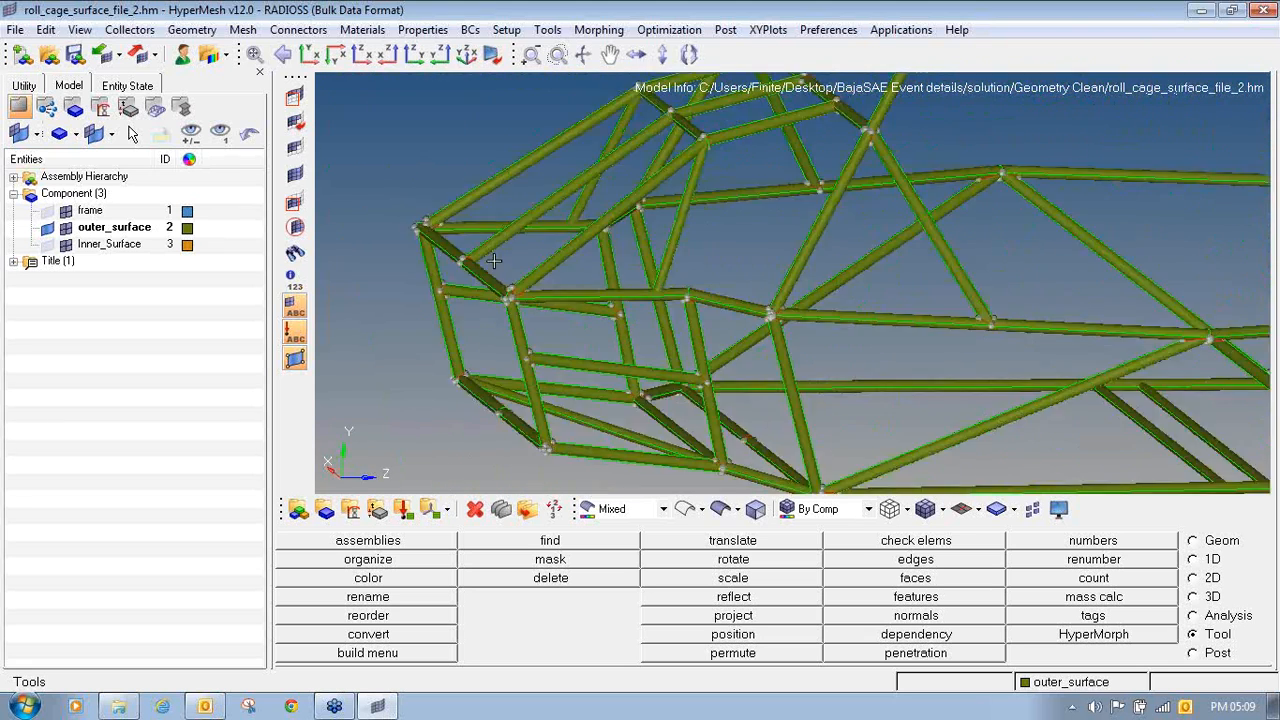
ctrl+scroll(810, 264, up, 2)
ctrl+click(810, 265)
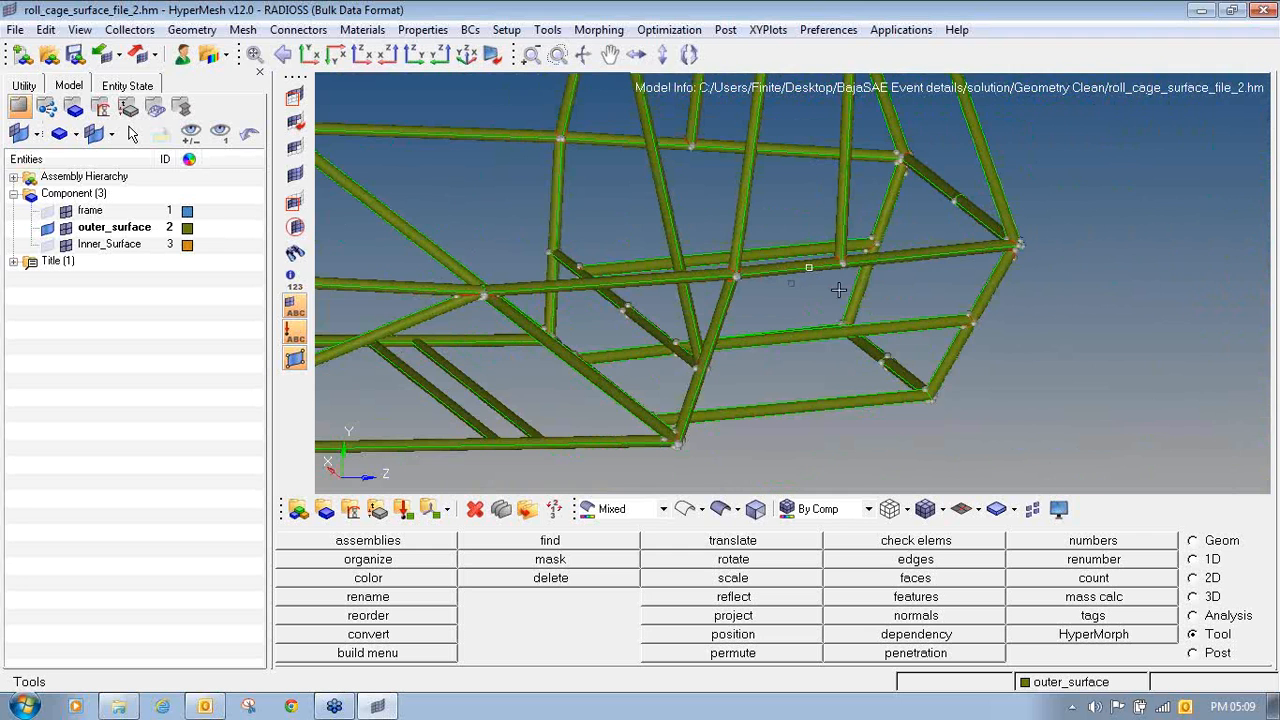
ctrl+drag(807, 285, 699, 282)
ctrl+right_drag(1091, 299, 906, 296)
ctrl+scroll(906, 297, up, 6)
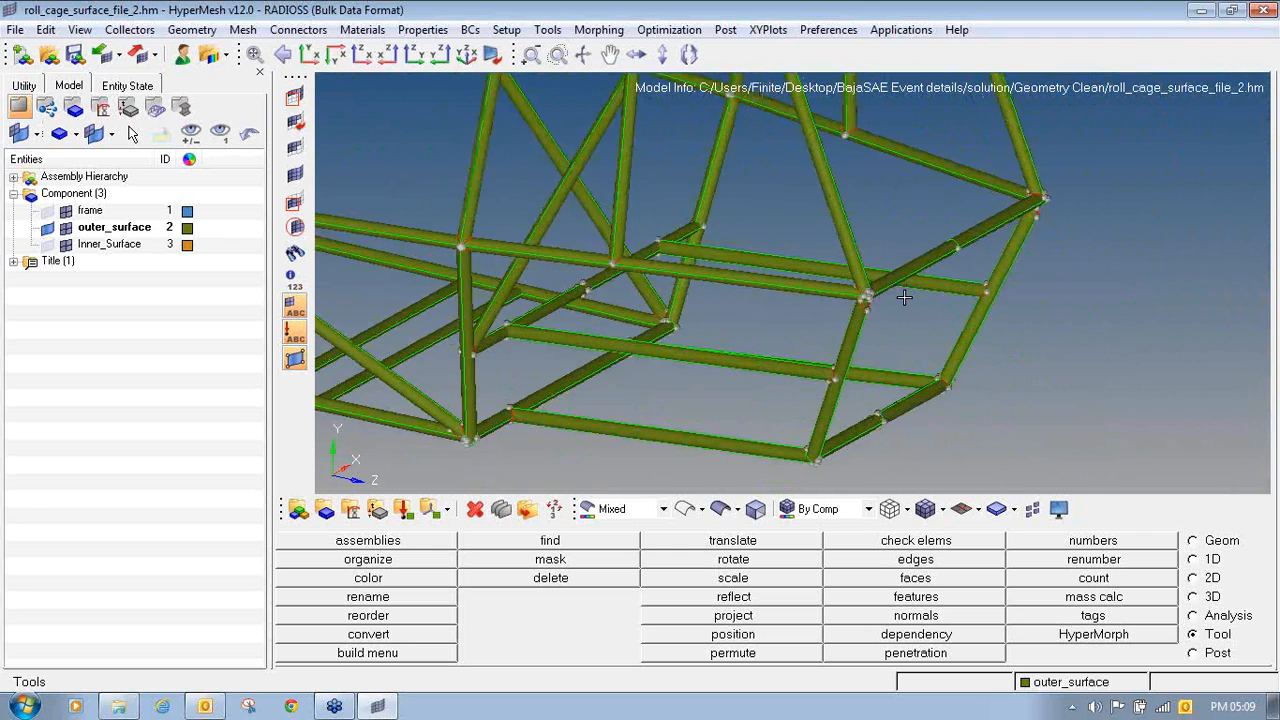
- Display only the Inner_Surface geometry to inspect its joints, and show the outer_surface geometry again
click(47, 228)
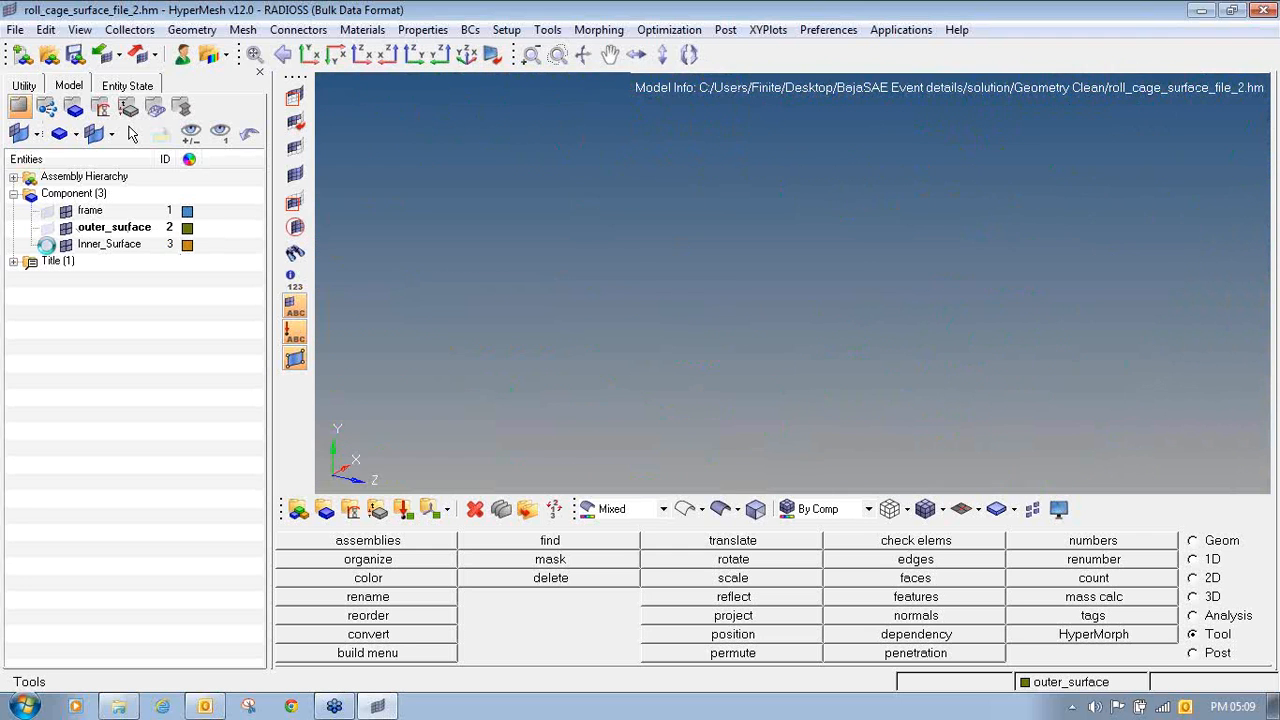
click(47, 244)
ctrl+scroll(840, 300, up, 3)
ctrl+click(810, 294)
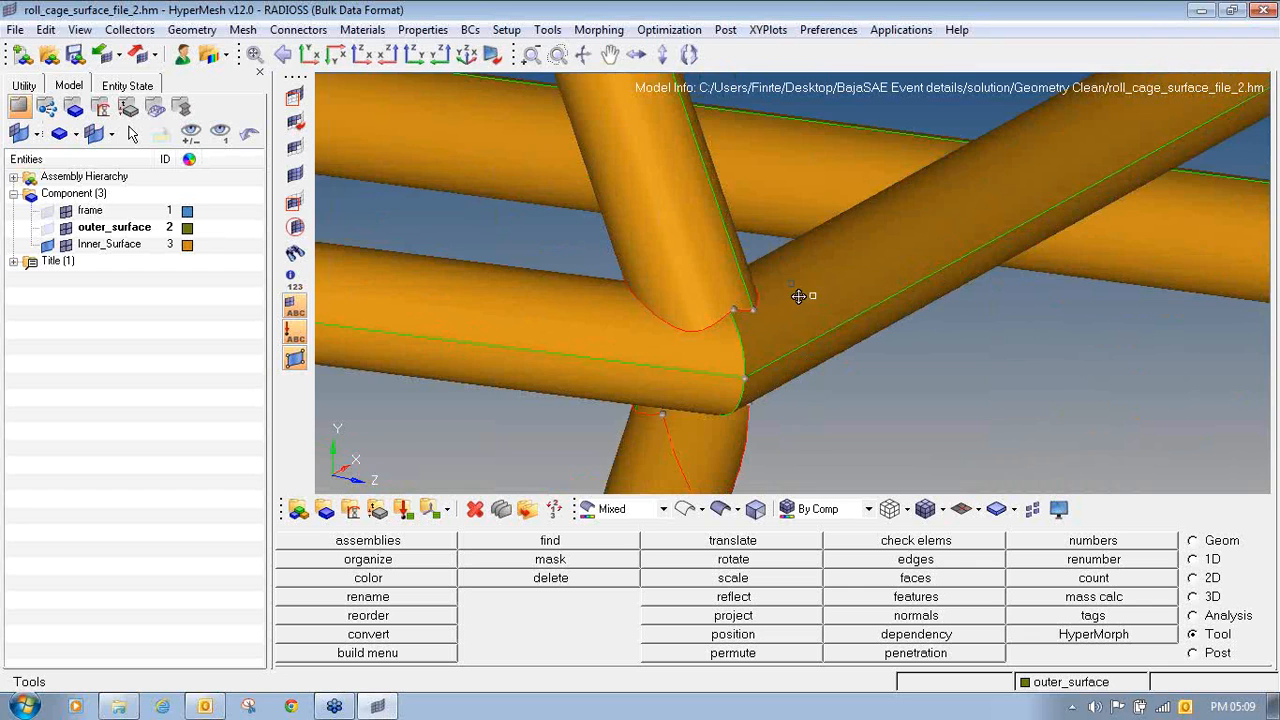
mouse_move(810, 294)
ctrl+mouse_down()
mouse_move(766, 277)
mouse_move(793, 269)
ctrl+mouse_up()
ctrl+scroll(793, 269, down, 6)
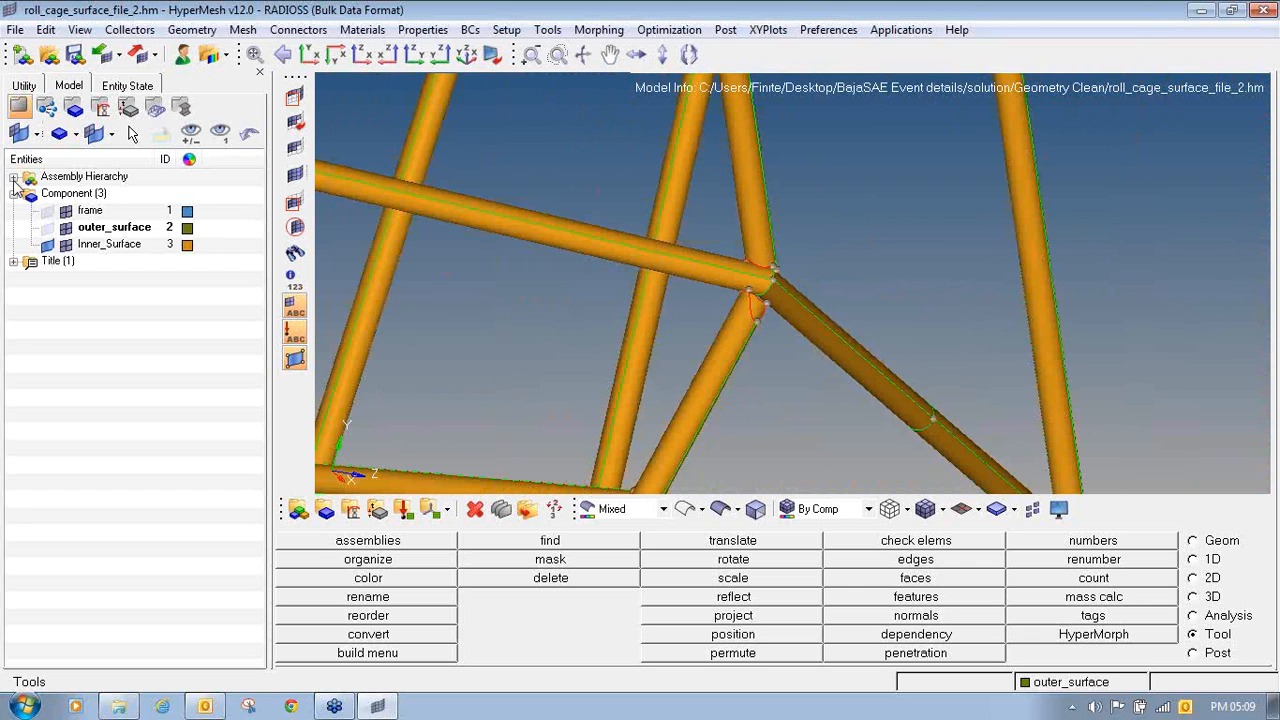
click(47, 228)
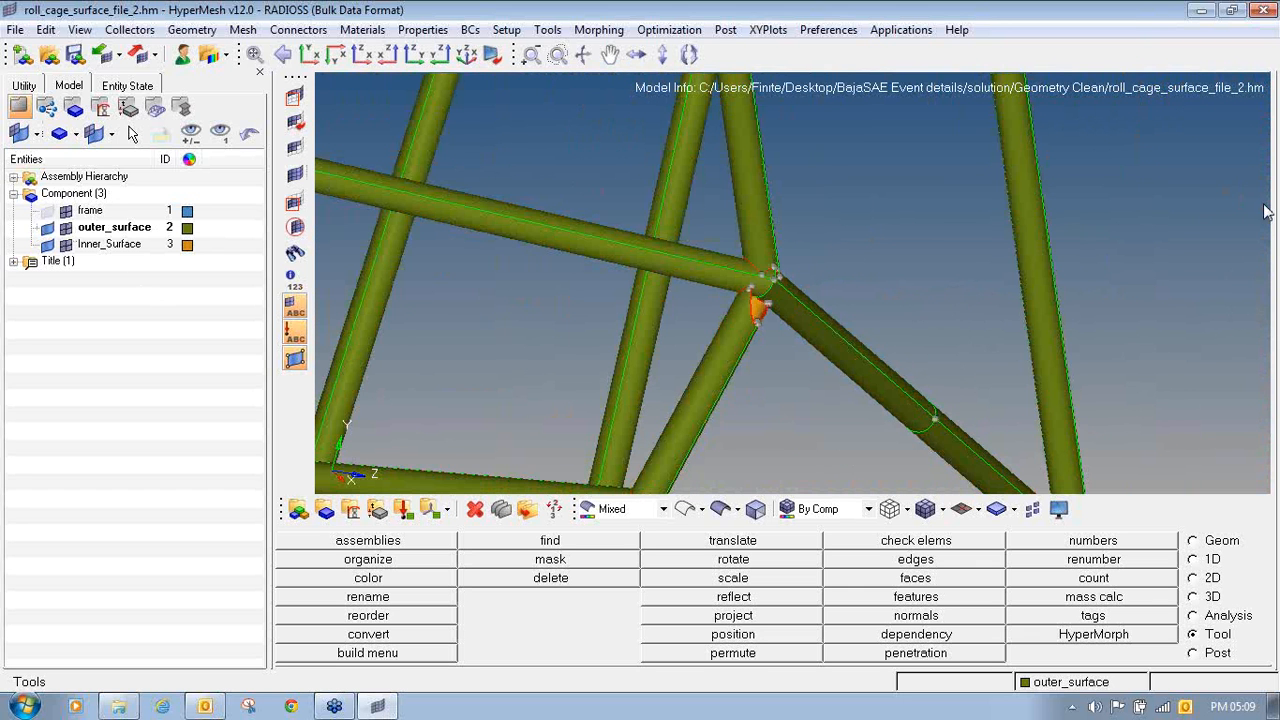
click(1270, 240)
click(1208, 263)
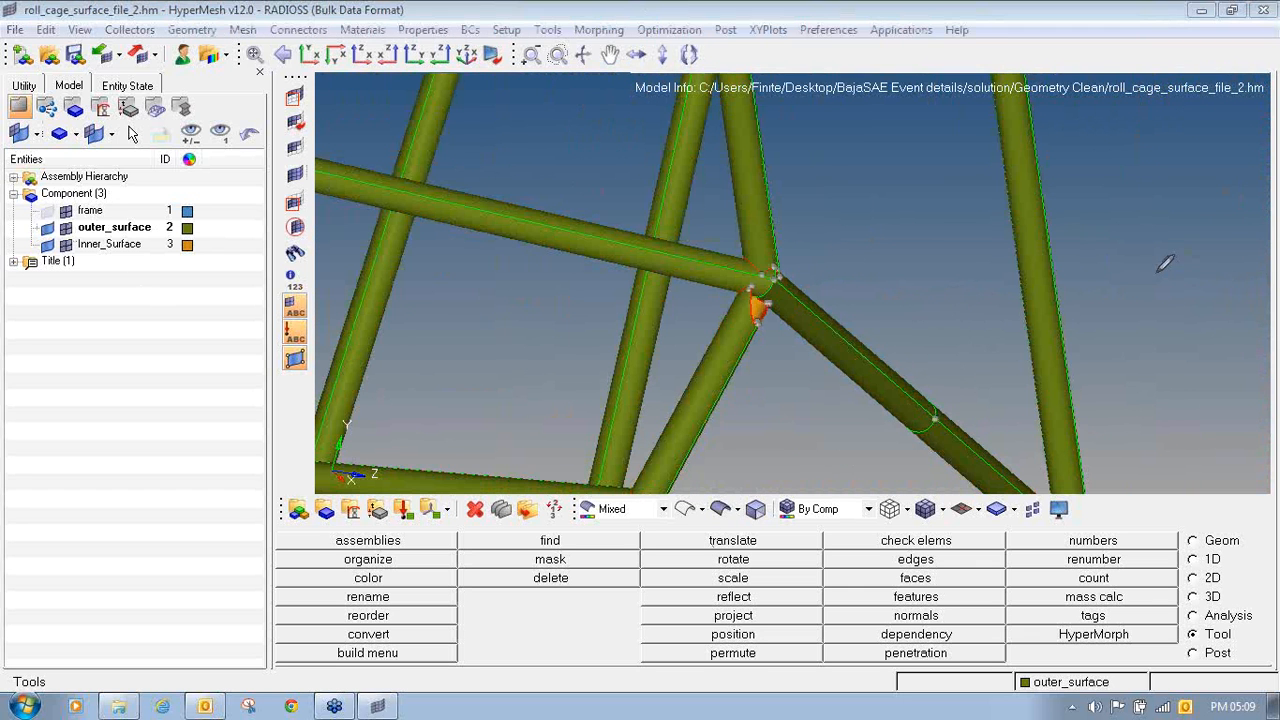
mouse_move(741, 490)
mouse_down()
mouse_move(748, 524)
mouse_move(774, 500)
mouse_move(742, 496)
mouse_up()
click(1266, 213)
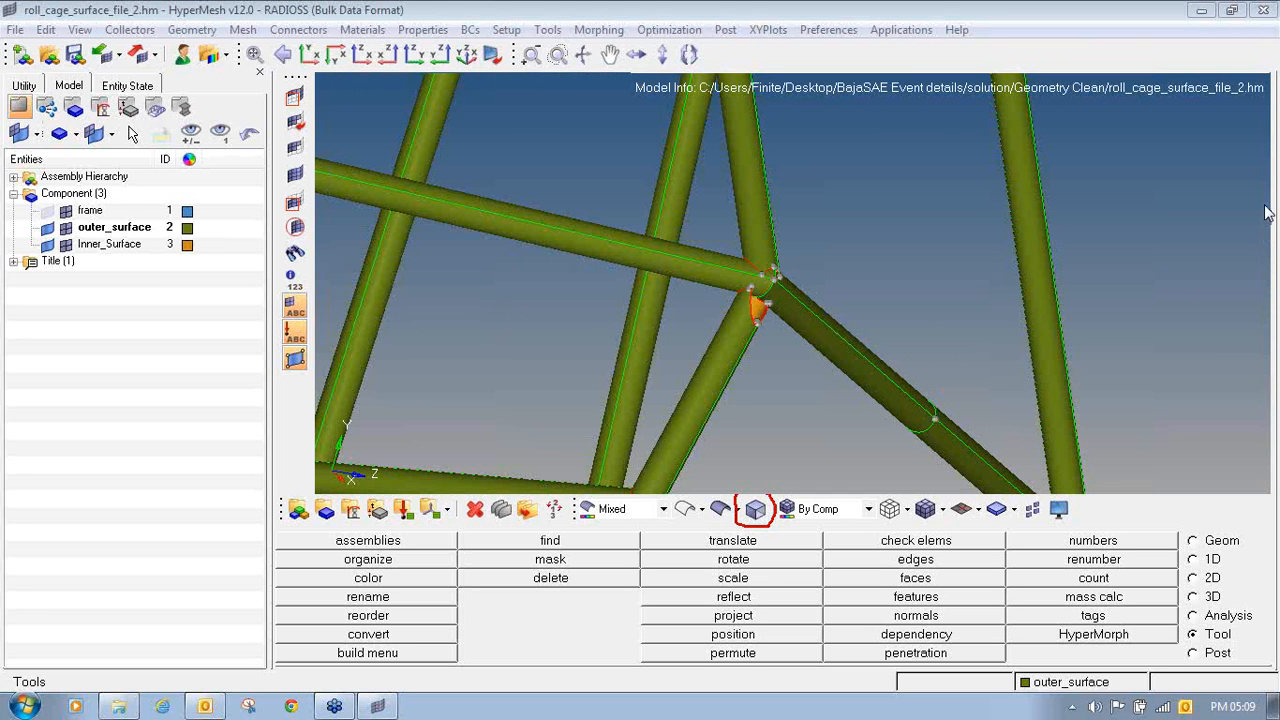
- Make the outer_surface component partly see-through with transparency level 4
click(757, 511)
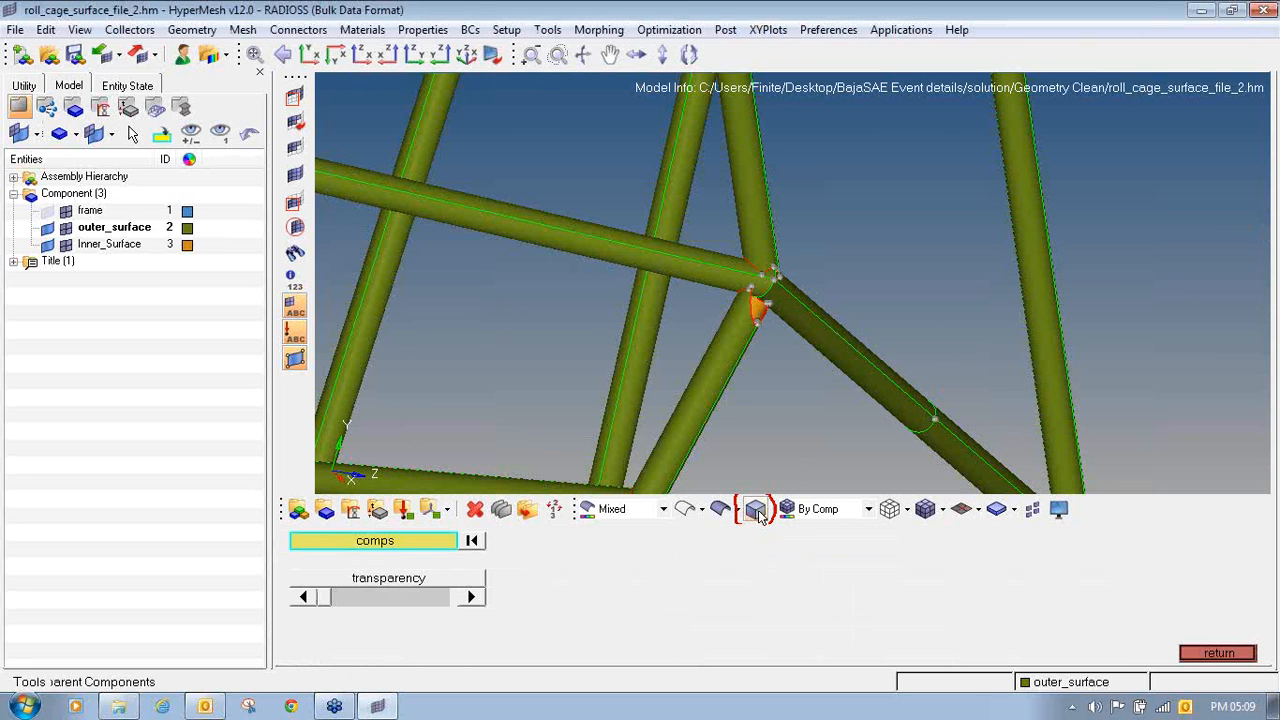
click(360, 540)
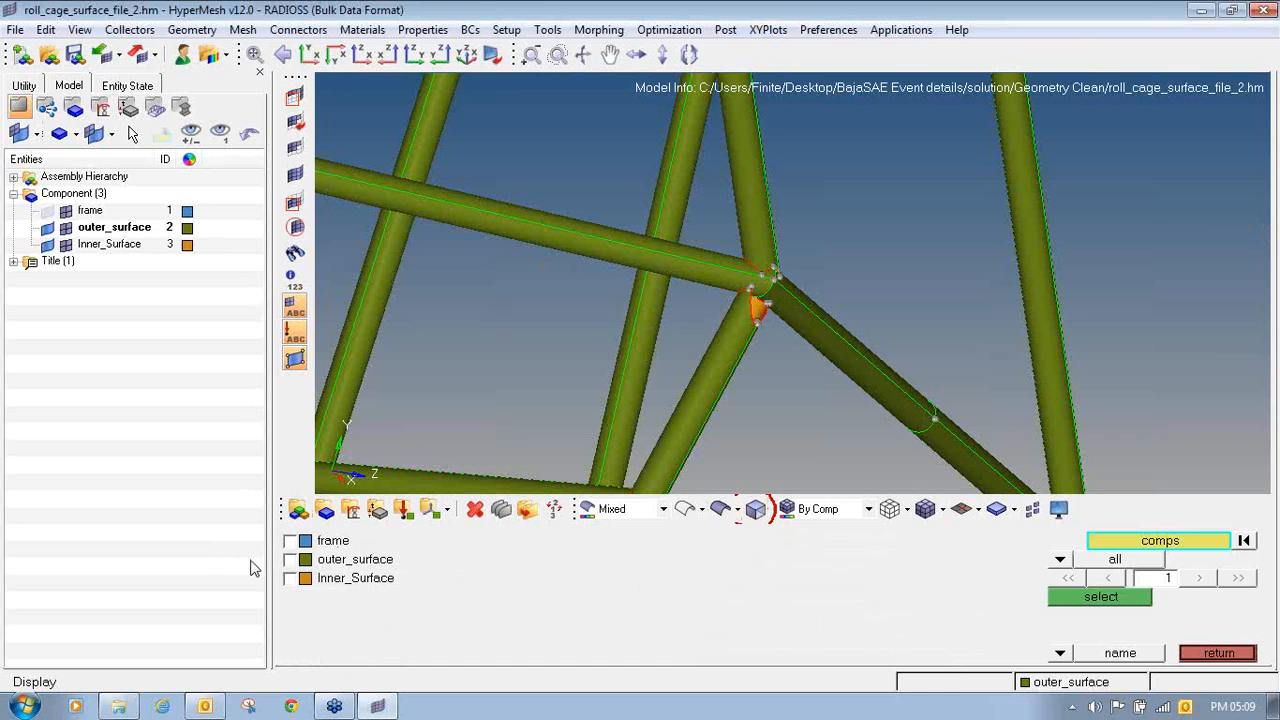
click(285, 558)
click(1101, 597)
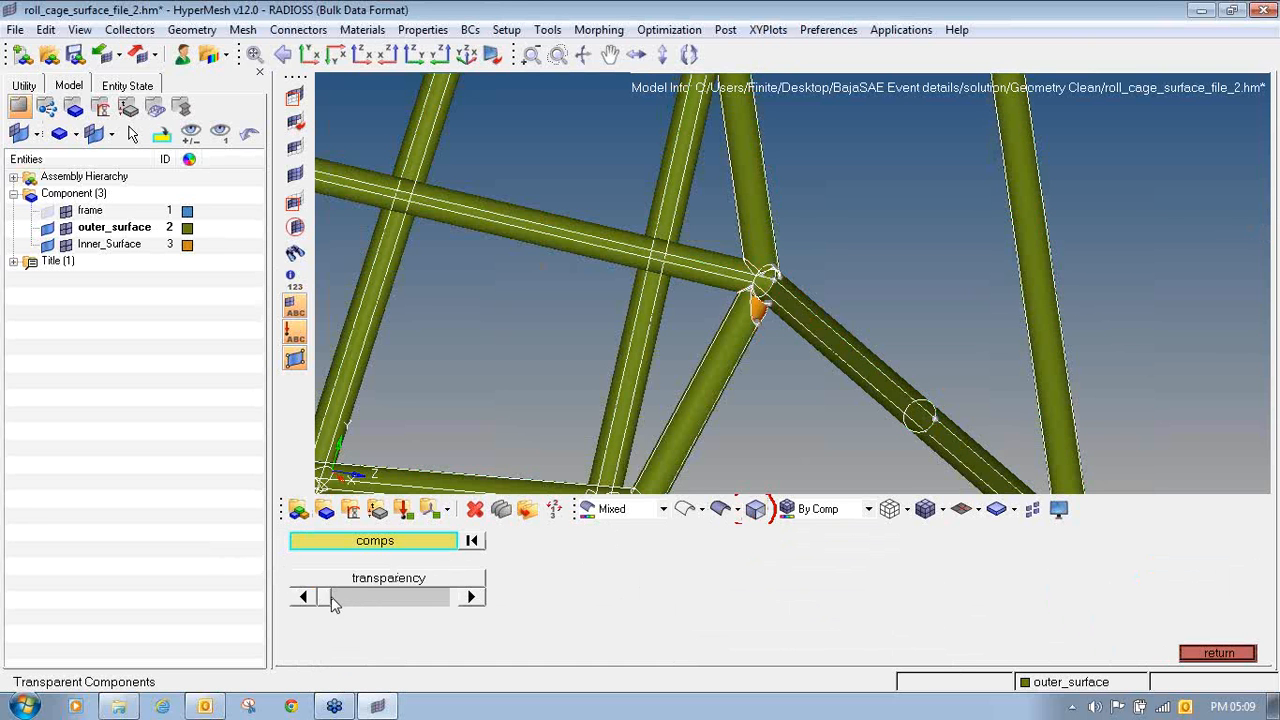
drag(340, 600, 387, 602)
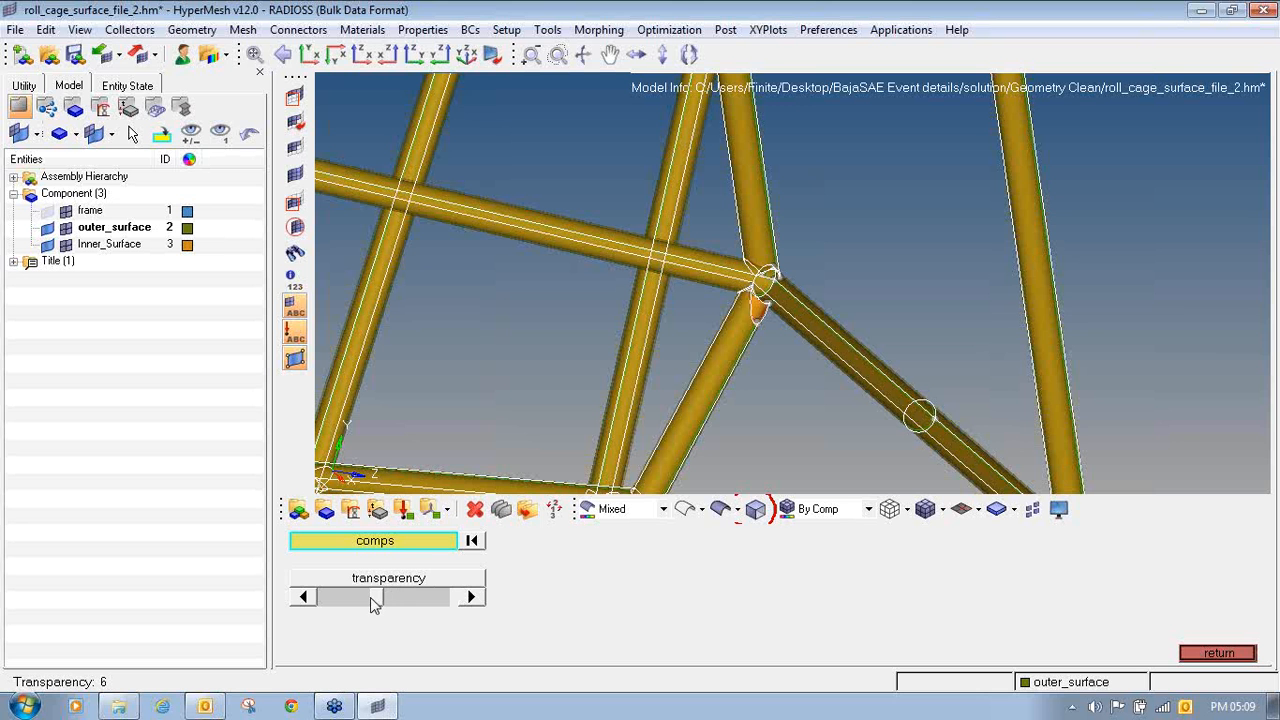
drag(370, 597, 366, 597)
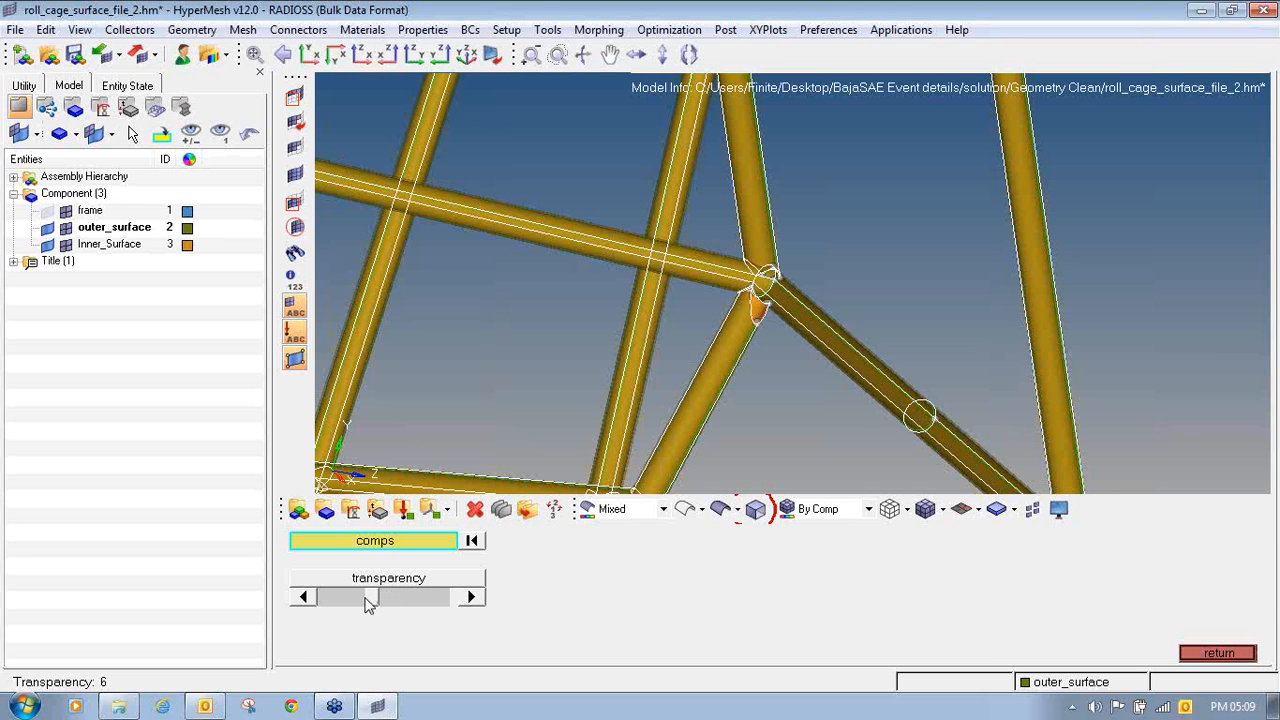
click(1214, 653)
- Examine how the inner and outer tube surfaces meet at the corner joint through the transparent outer_surface tubes
scroll(849, 318, up, 6)
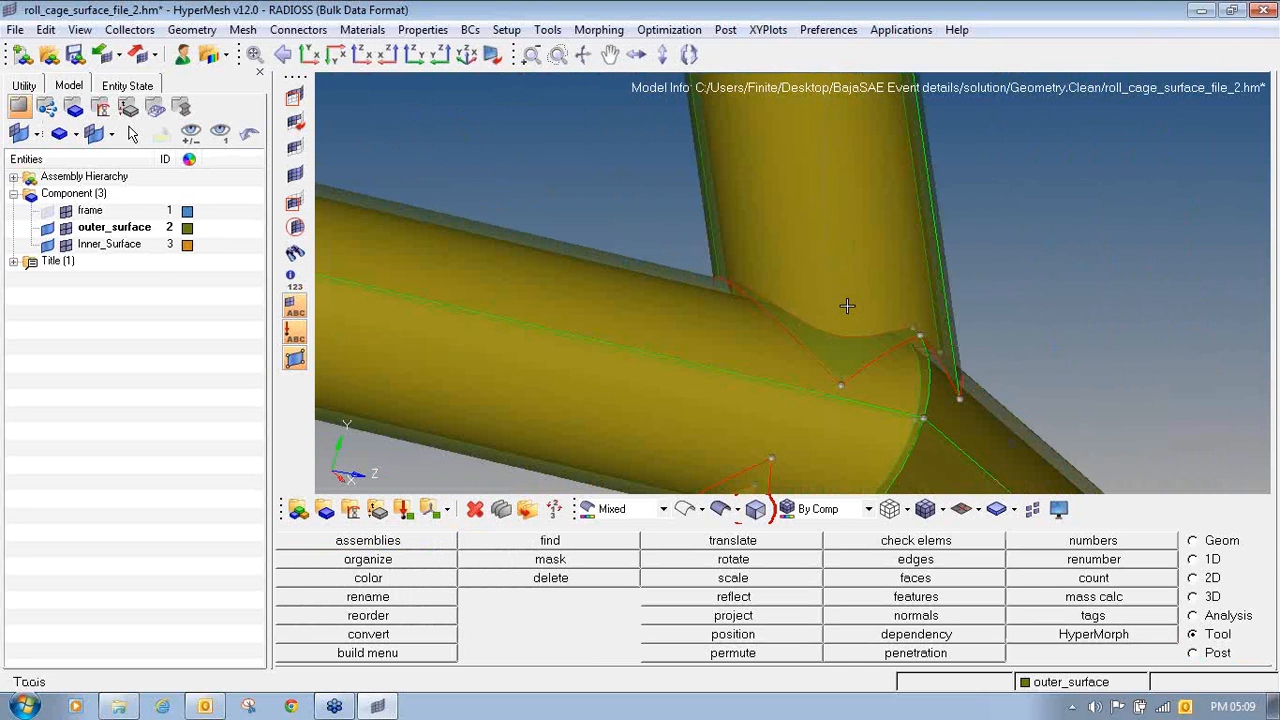
mouse_move(846, 305)
ctrl+mouse_down()
mouse_move(906, 263)
mouse_move(899, 251)
mouse_move(923, 377)
mouse_move(857, 351)
mouse_move(879, 336)
ctrl+mouse_up()
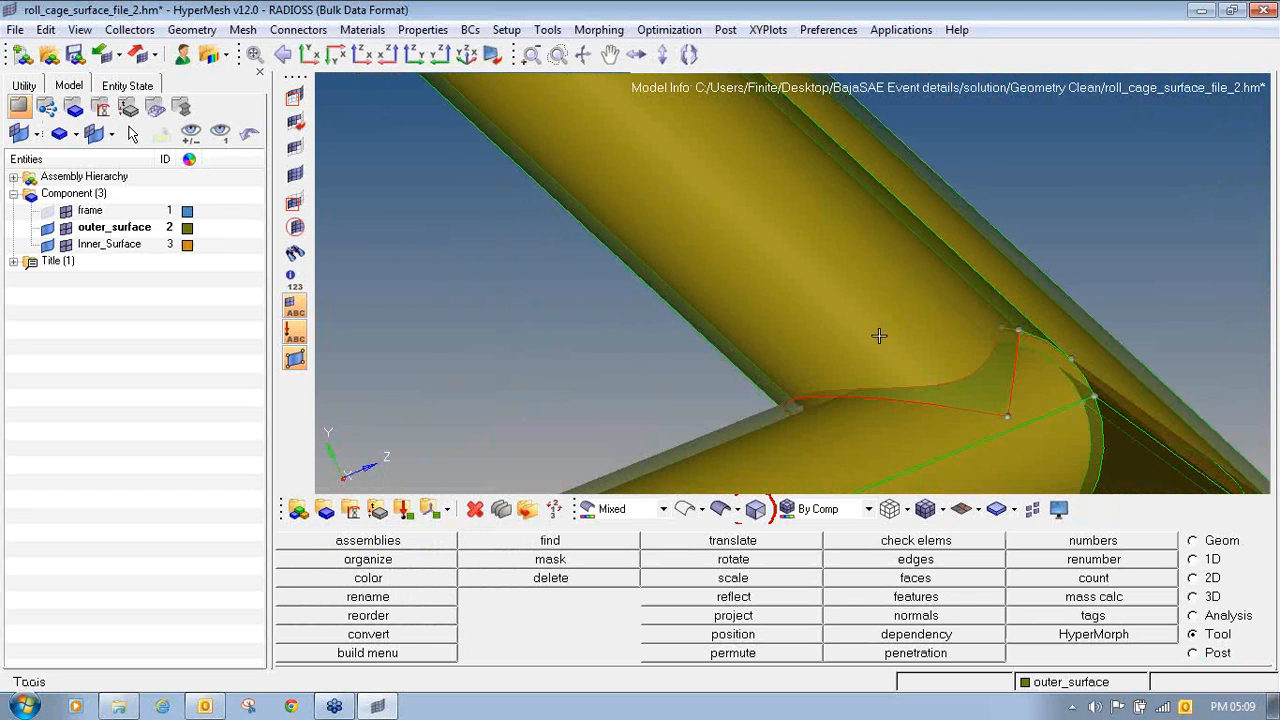
ctrl+scroll(879, 336, down, 3)
ctrl+scroll(742, 295, up, 3)
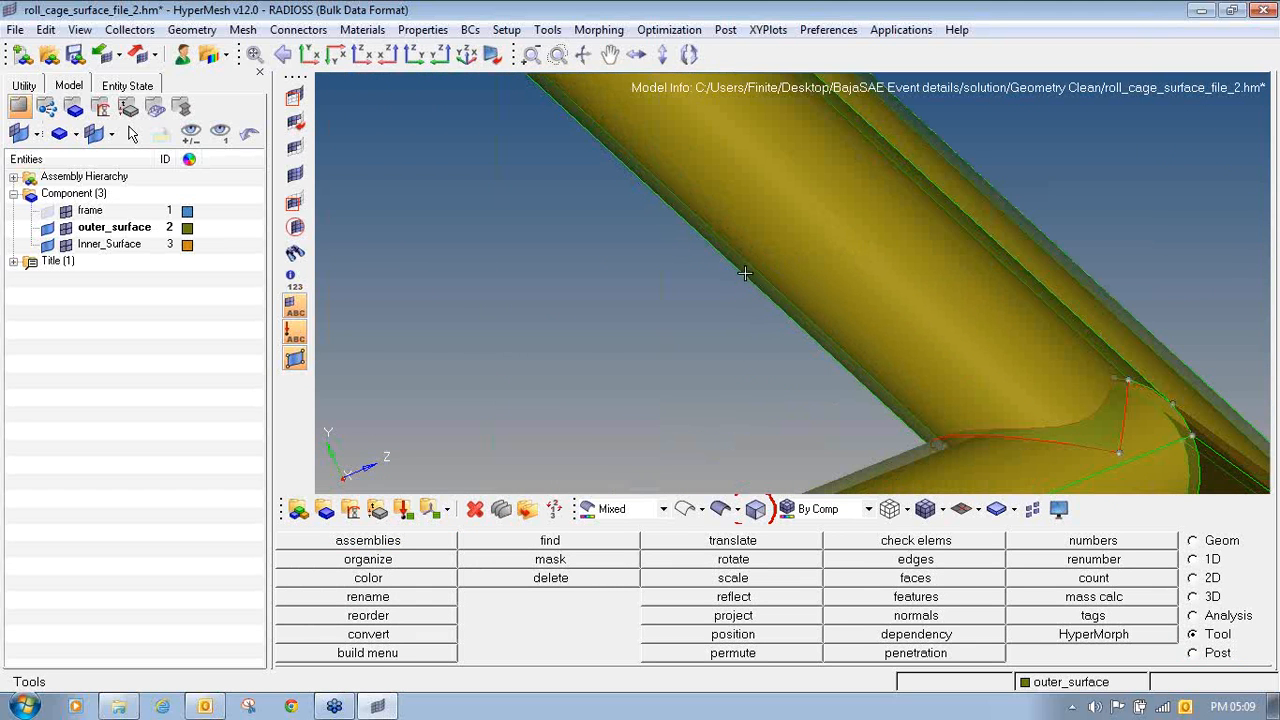
ctrl+scroll(737, 281, down, 3)
ctrl+scroll(837, 379, up, 3)
mouse_move(934, 344)
ctrl+mouse_down()
mouse_move(1001, 308)
mouse_move(1080, 366)
mouse_move(820, 310)
ctrl+mouse_up()
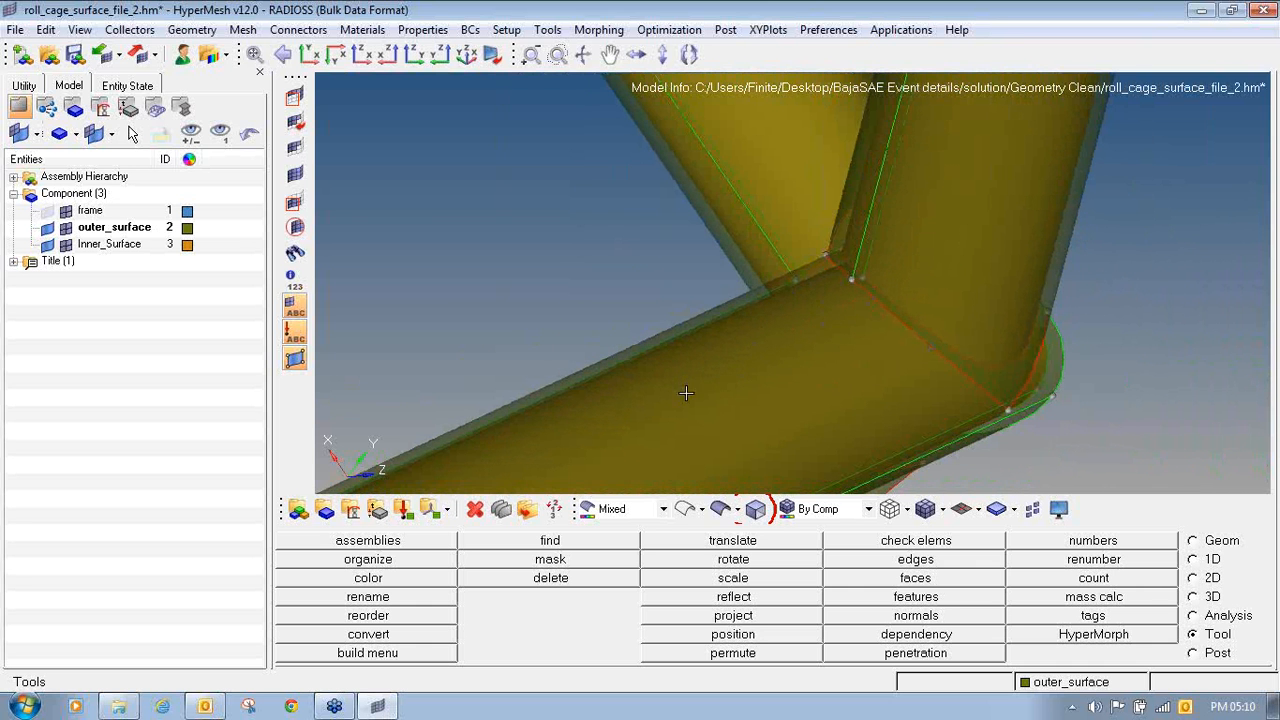
scroll(834, 323, down, 3)
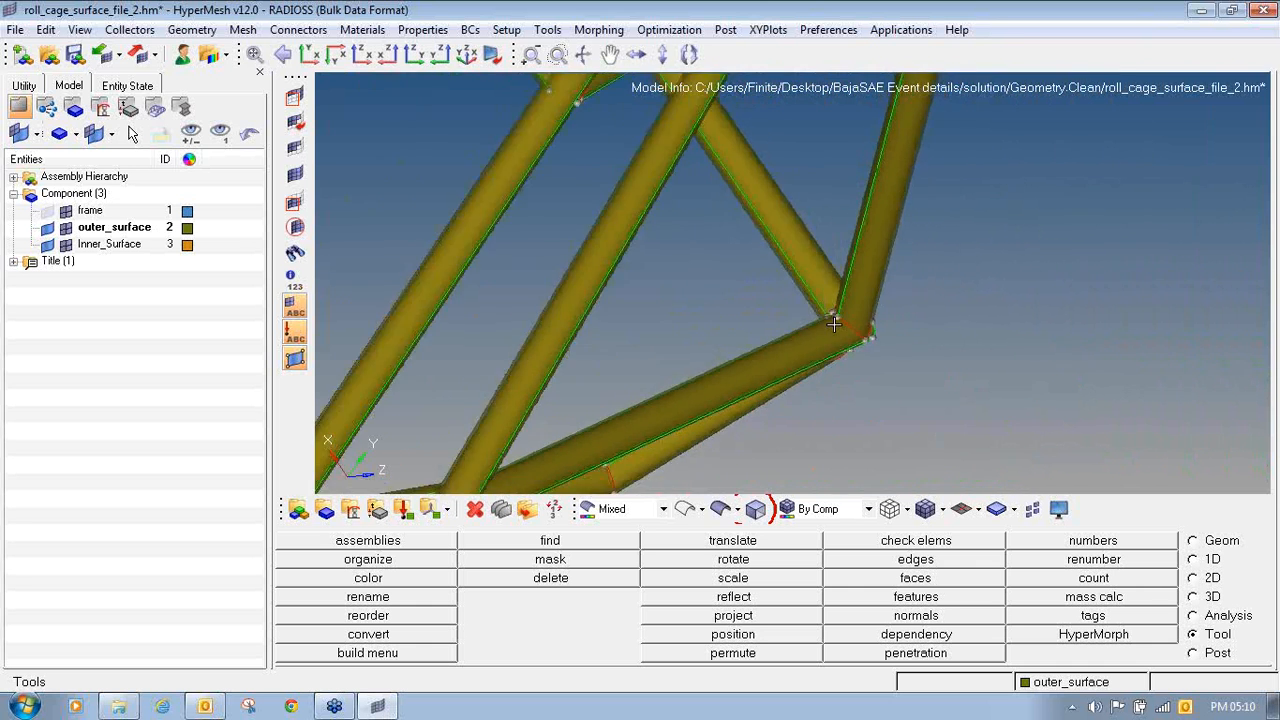
scroll(1026, 331, up, 3)
scroll(883, 268, up, 5)
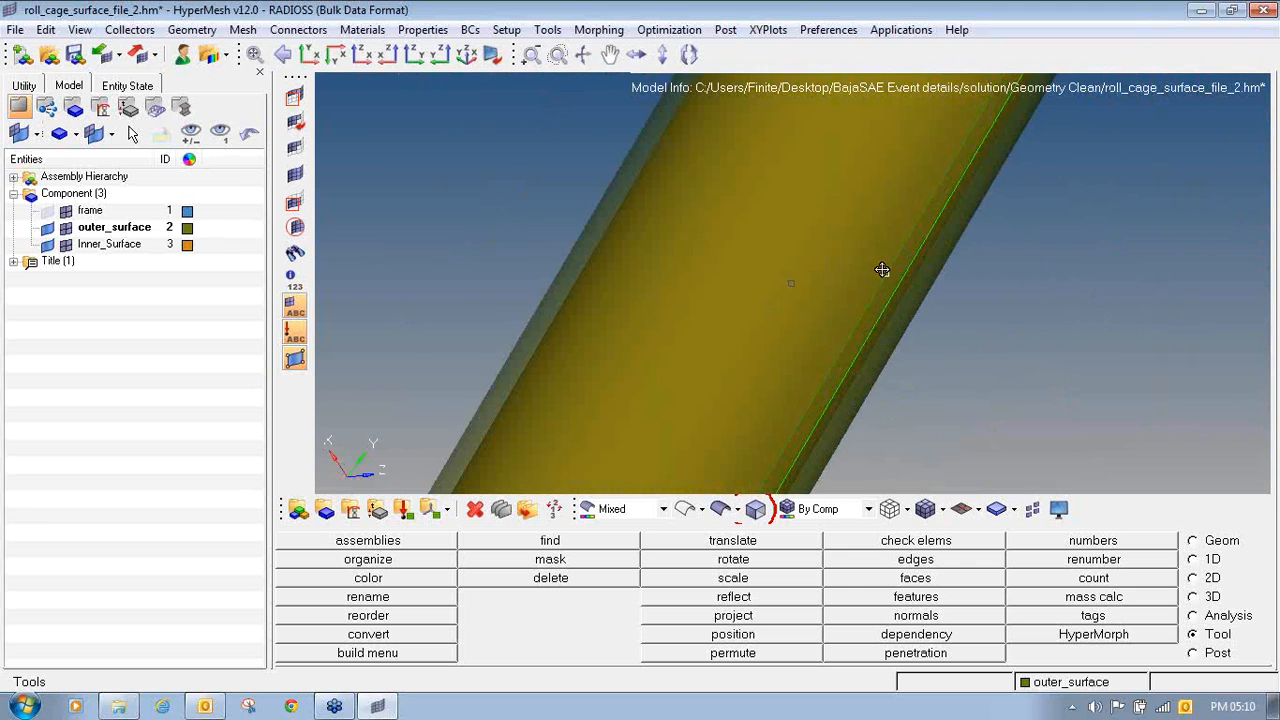
mouse_move(886, 273)
ctrl+mouse_down()
mouse_move(961, 275)
mouse_move(774, 249)
ctrl+mouse_up()
- Review the whole transparent roll cage and examine the tube joints at its front end
scroll(774, 249, down, 5)
scroll(752, 277, down, 5)
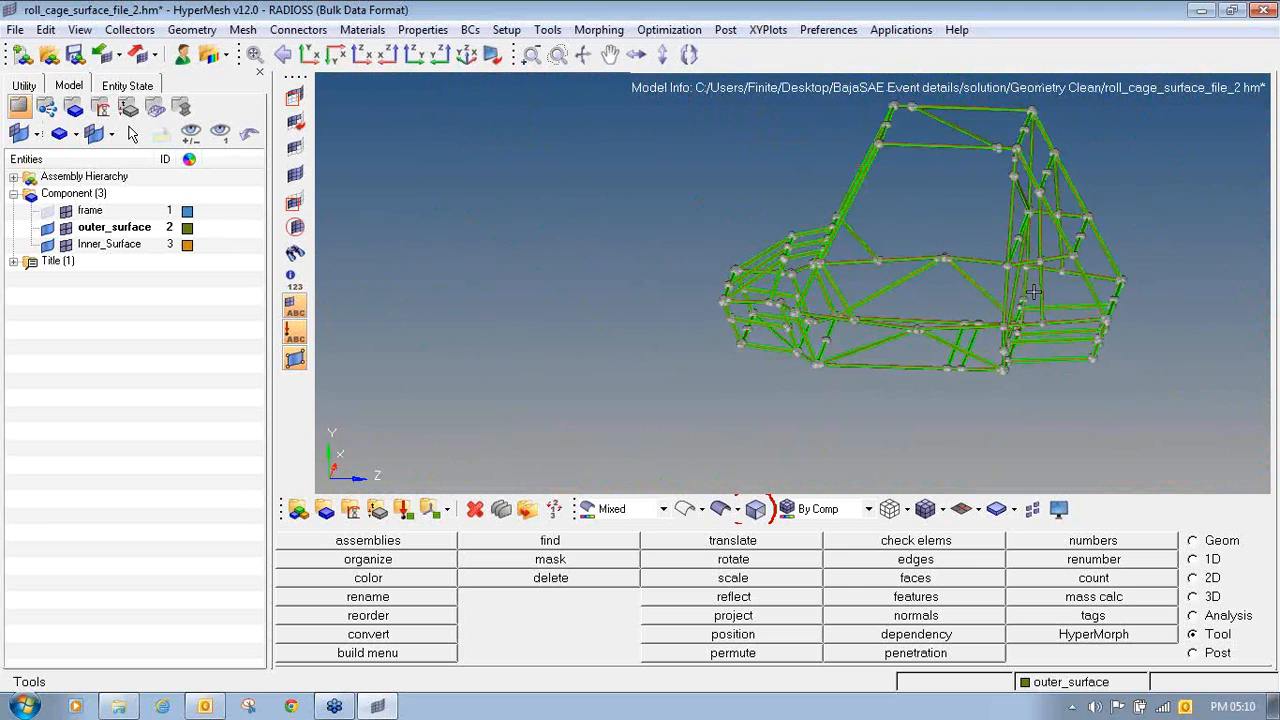
ctrl+drag(791, 336, 836, 337)
scroll(836, 337, up, 6)
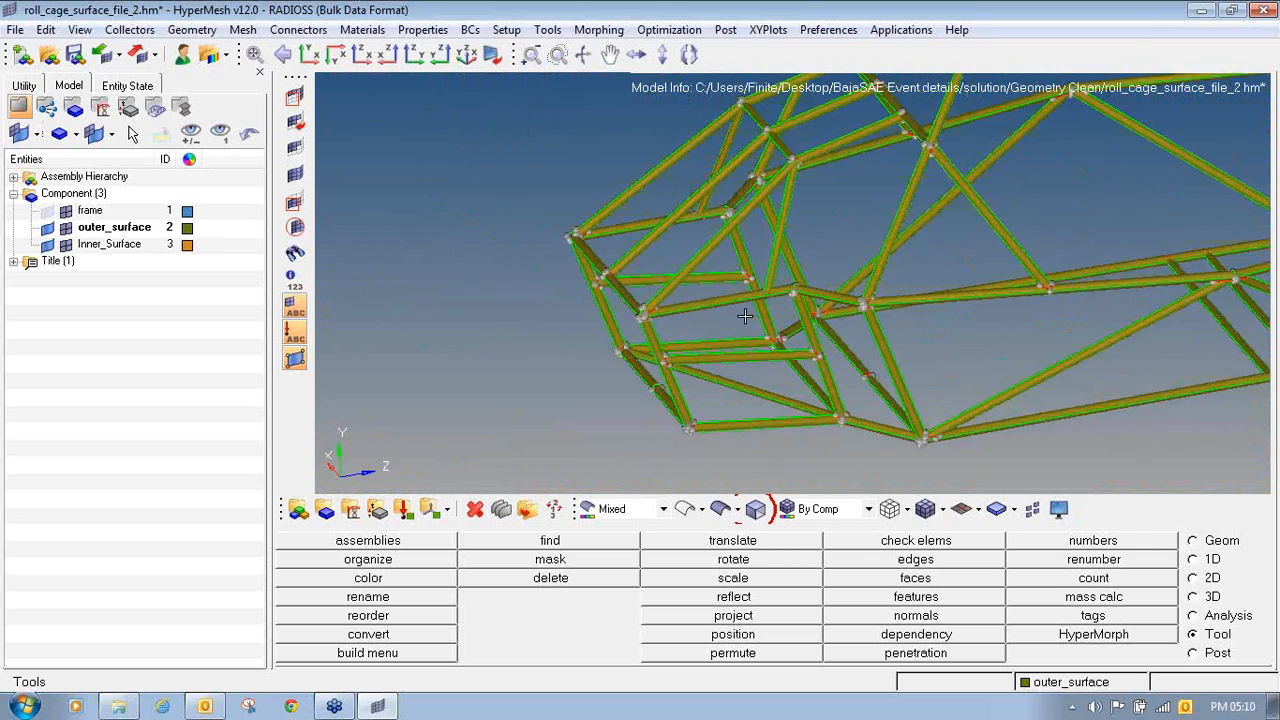
mouse_move(652, 296)
ctrl+mouse_down()
mouse_move(706, 309)
mouse_move(631, 313)
ctrl+mouse_up()
scroll(558, 288, up, 3)
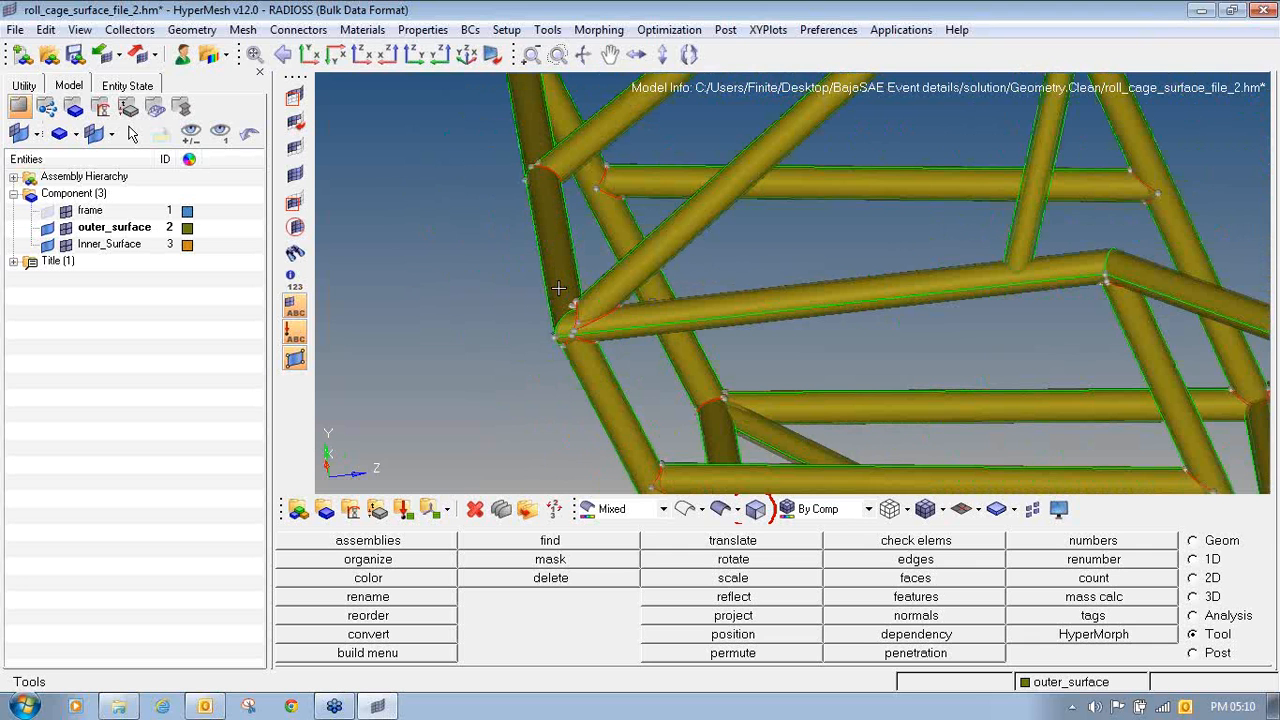
- Make the outer_surface component fully opaque again
click(755, 509)
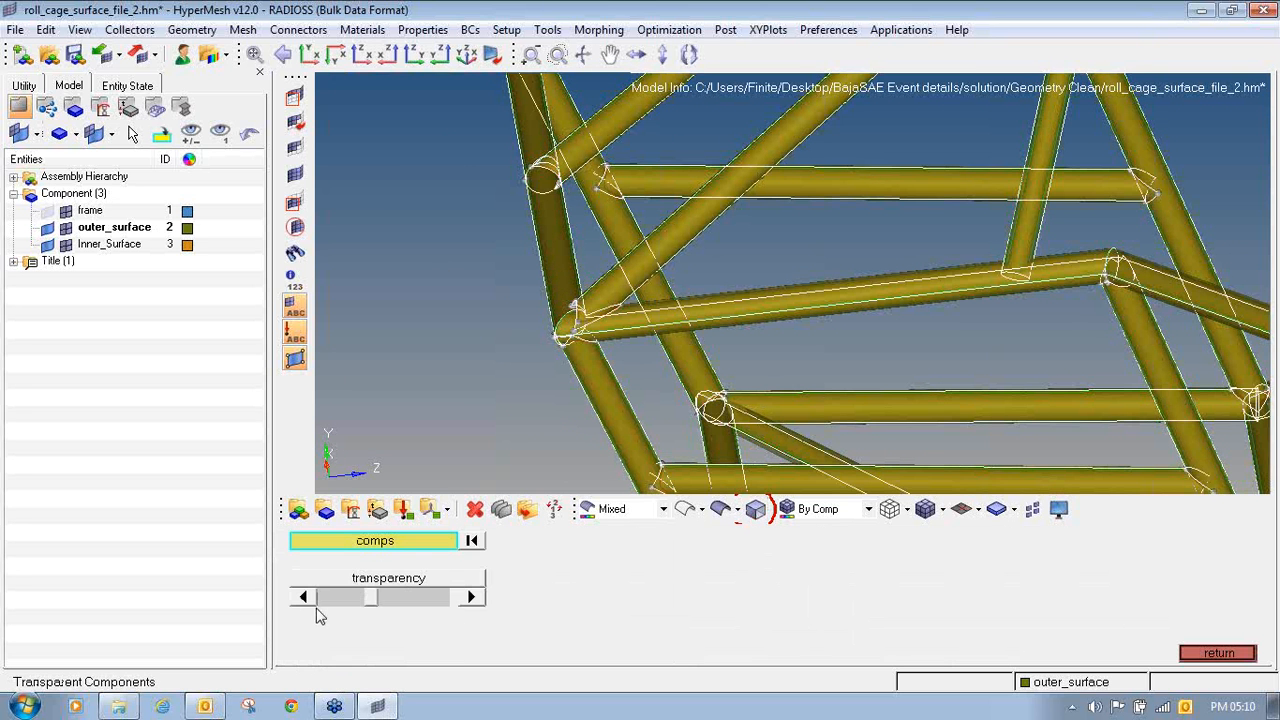
drag(362, 605, 324, 605)
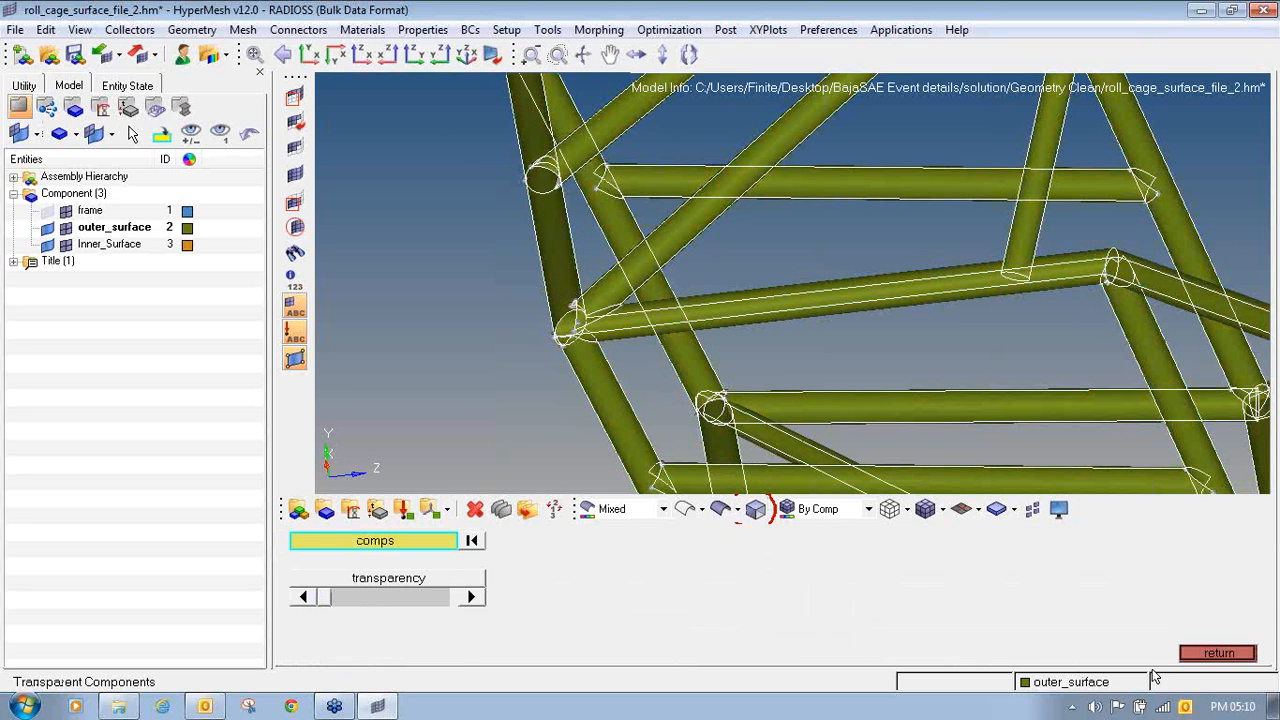
click(1202, 656)
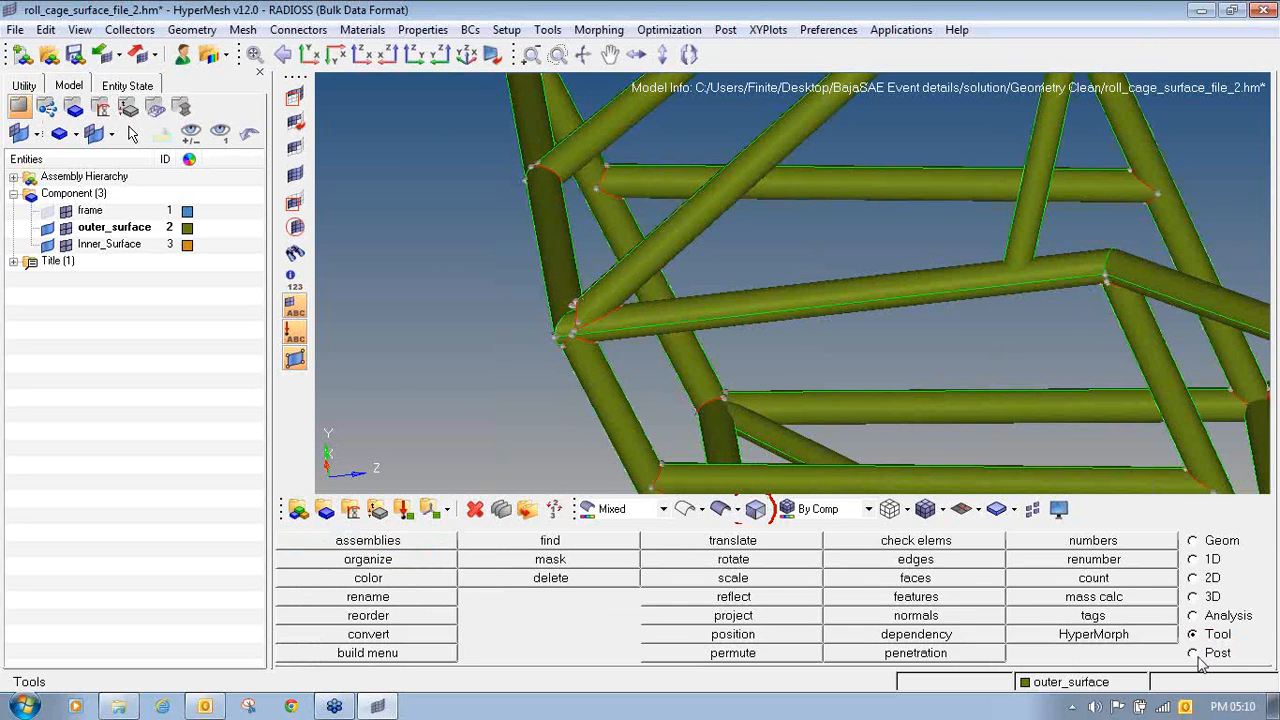
- Hide the outer_surface geometry and inspect the joint where an Inner_Surface cross tube meets the side tube
click(47, 229)
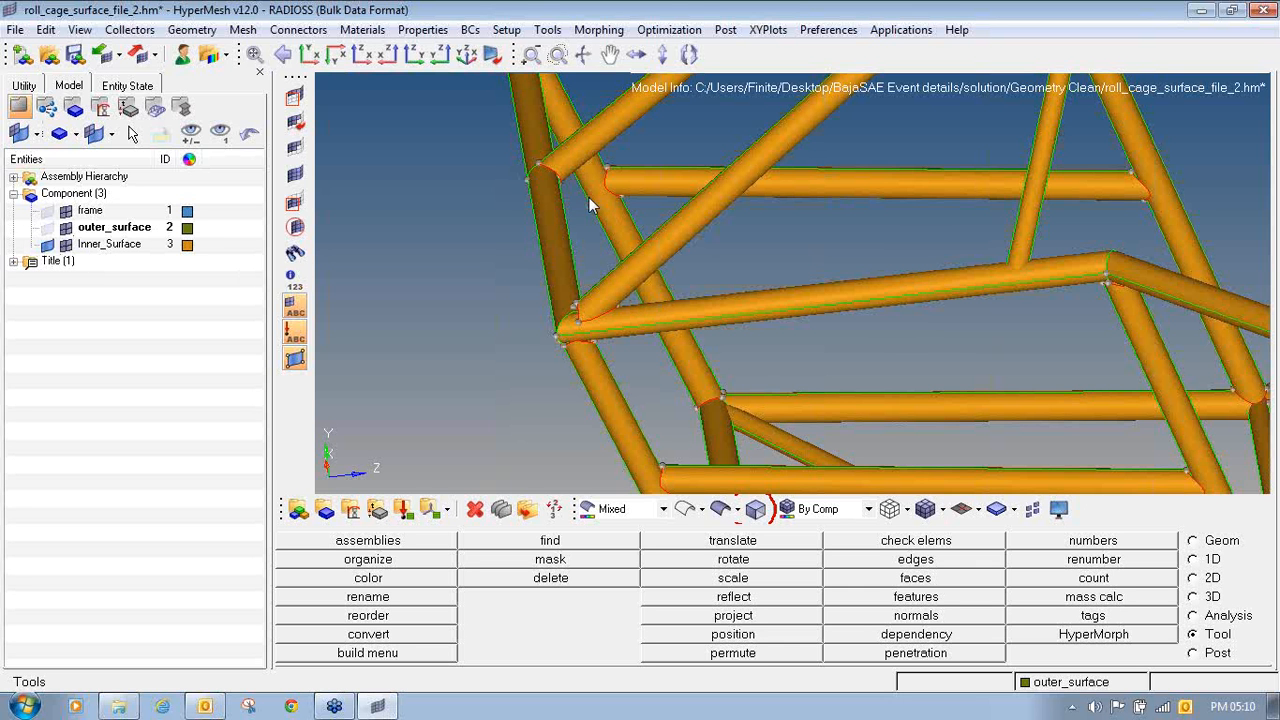
ctrl+drag(589, 197, 590, 247)
ctrl+right_drag(588, 237, 558, 268)
ctrl+scroll(558, 268, up, 3)
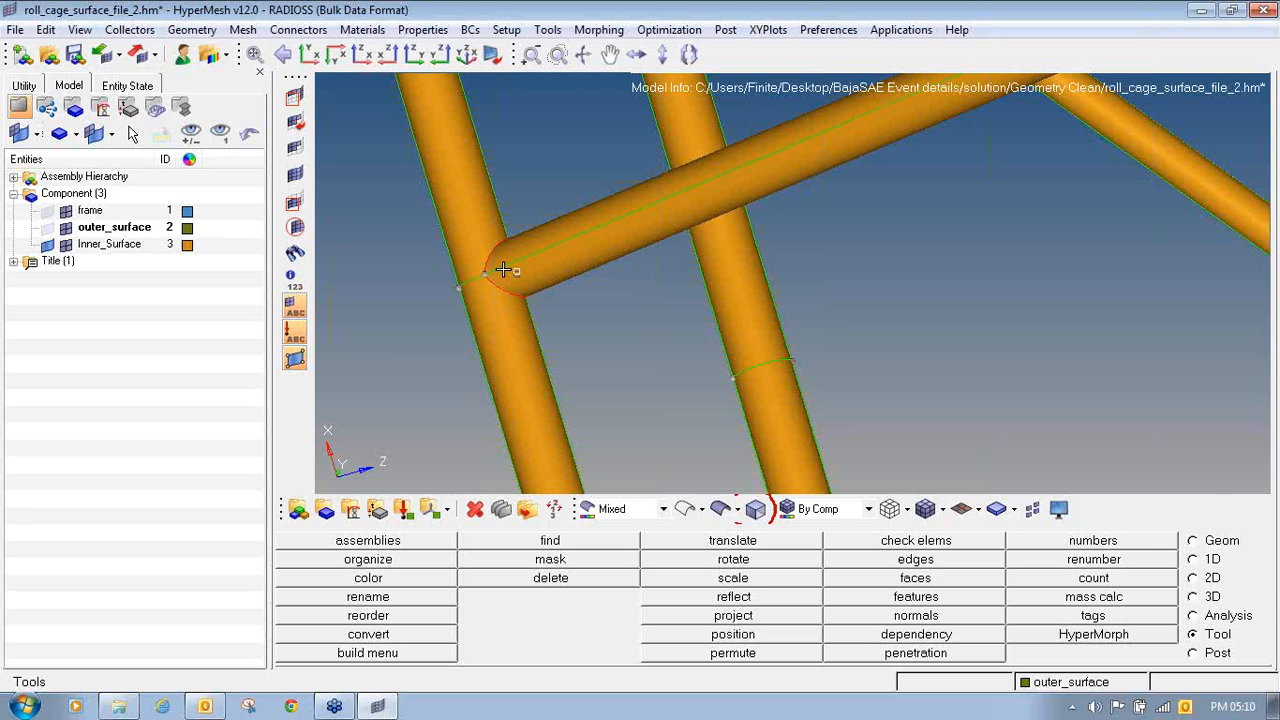
mouse_move(503, 270)
ctrl+mouse_down()
mouse_move(589, 257)
mouse_move(509, 271)
ctrl+mouse_up()
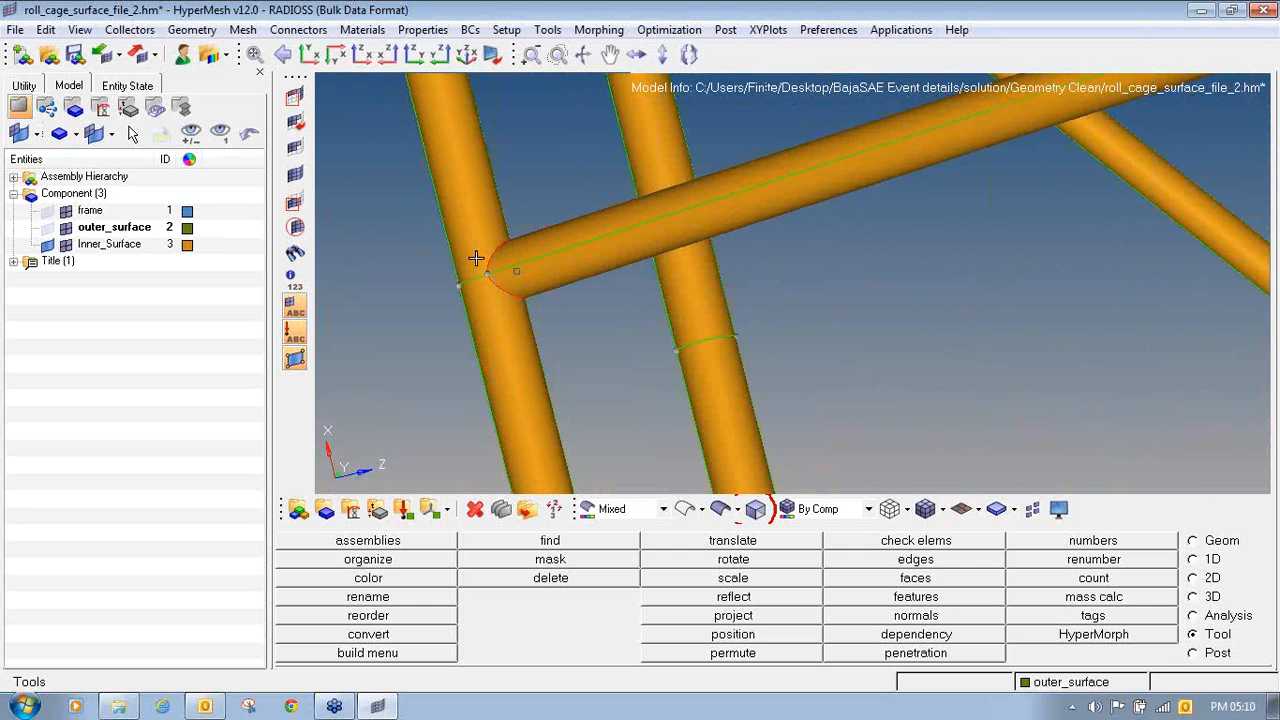
ctrl+drag(502, 254, 434, 294)
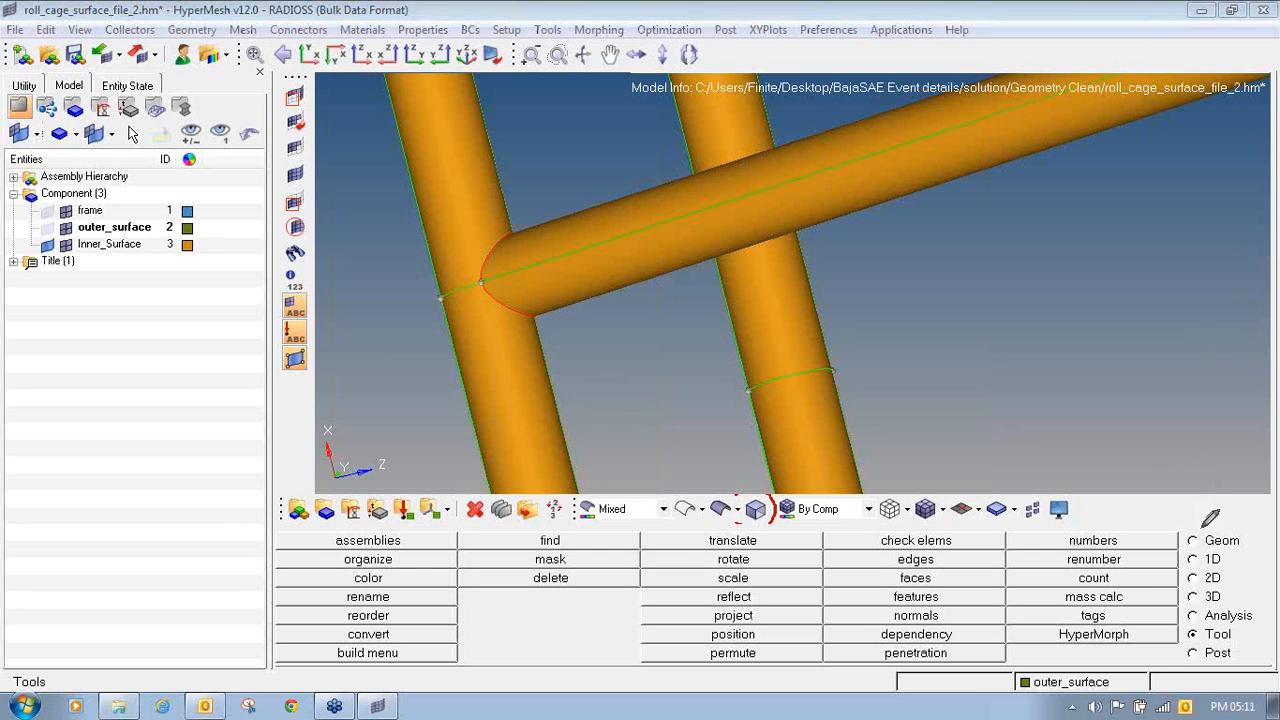
mouse_move(1203, 527)
mouse_down()
mouse_move(1182, 545)
mouse_move(1246, 553)
mouse_move(1216, 529)
mouse_up()
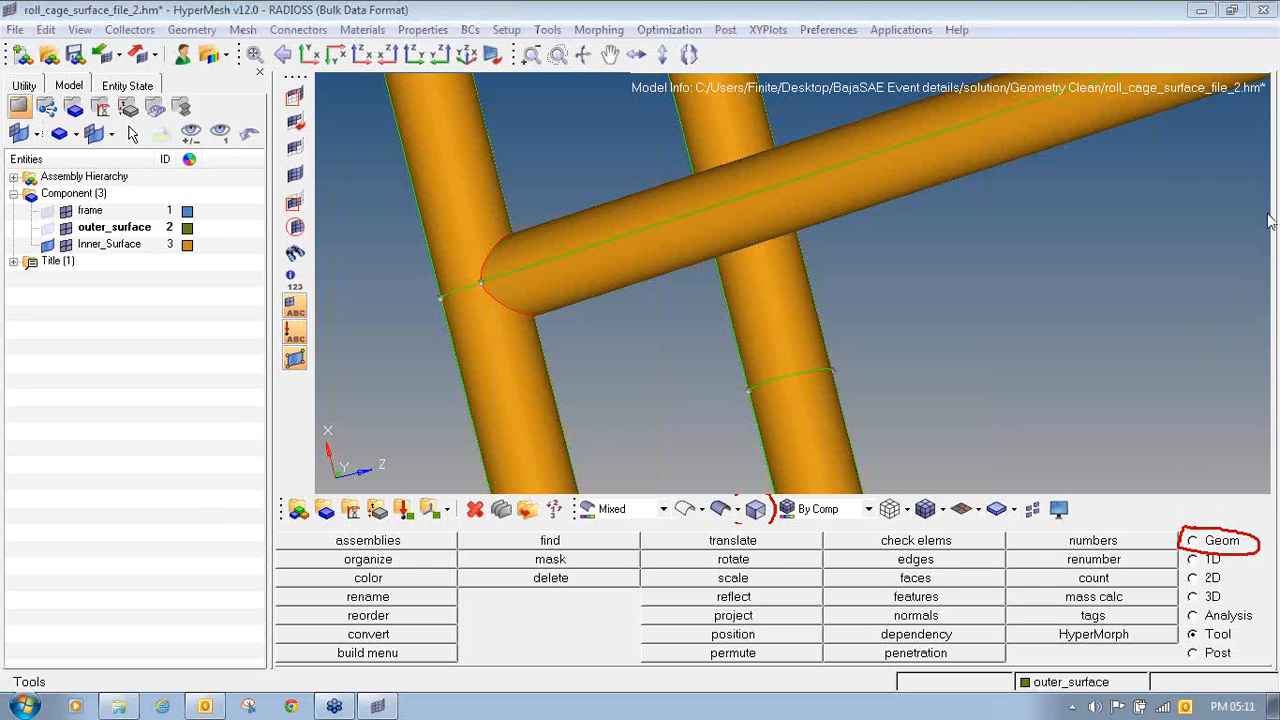
click(1216, 544)
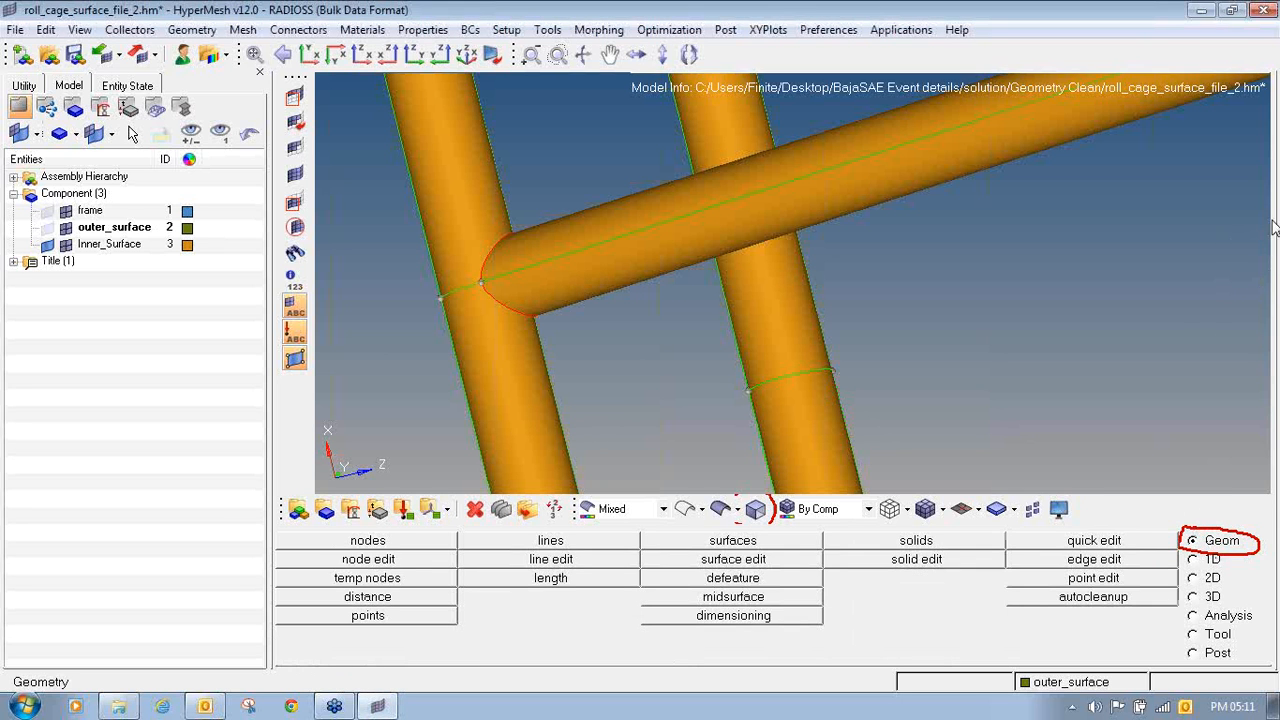
click(1196, 250)
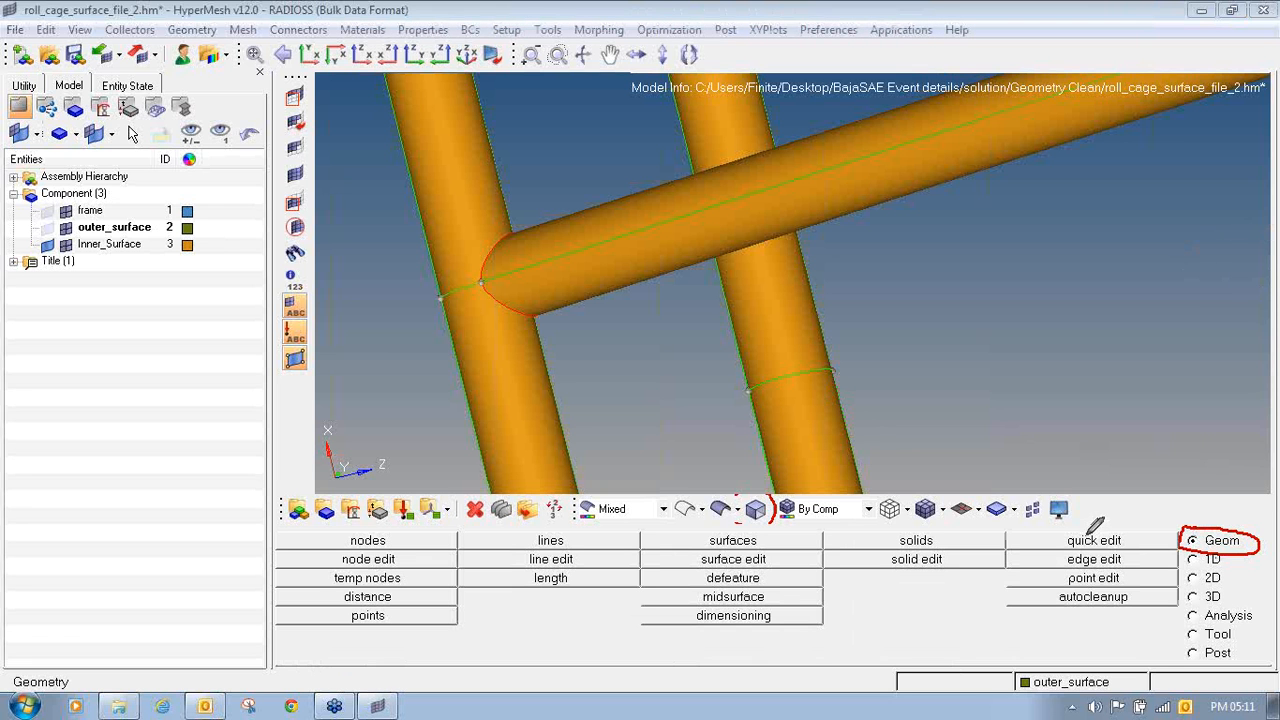
mouse_move(1077, 535)
mouse_down()
mouse_move(1058, 537)
mouse_move(1074, 550)
mouse_move(1134, 534)
mouse_move(1063, 530)
mouse_up()
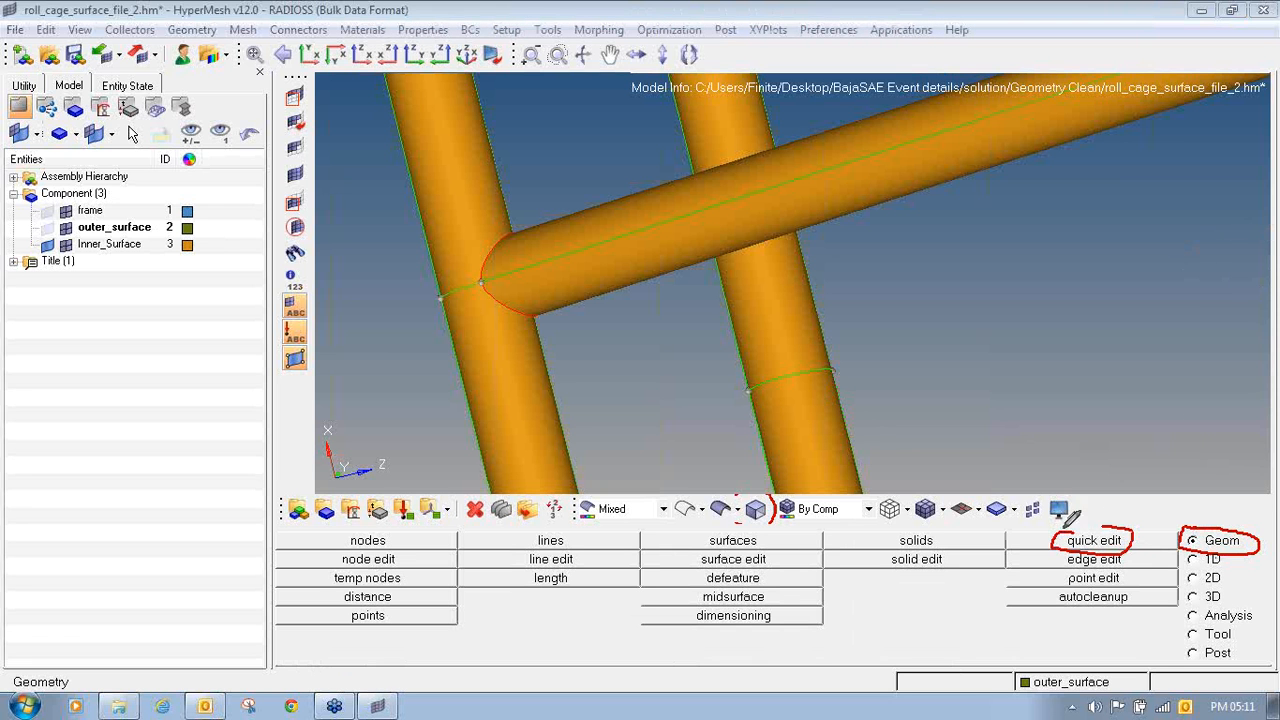
click(1094, 540)
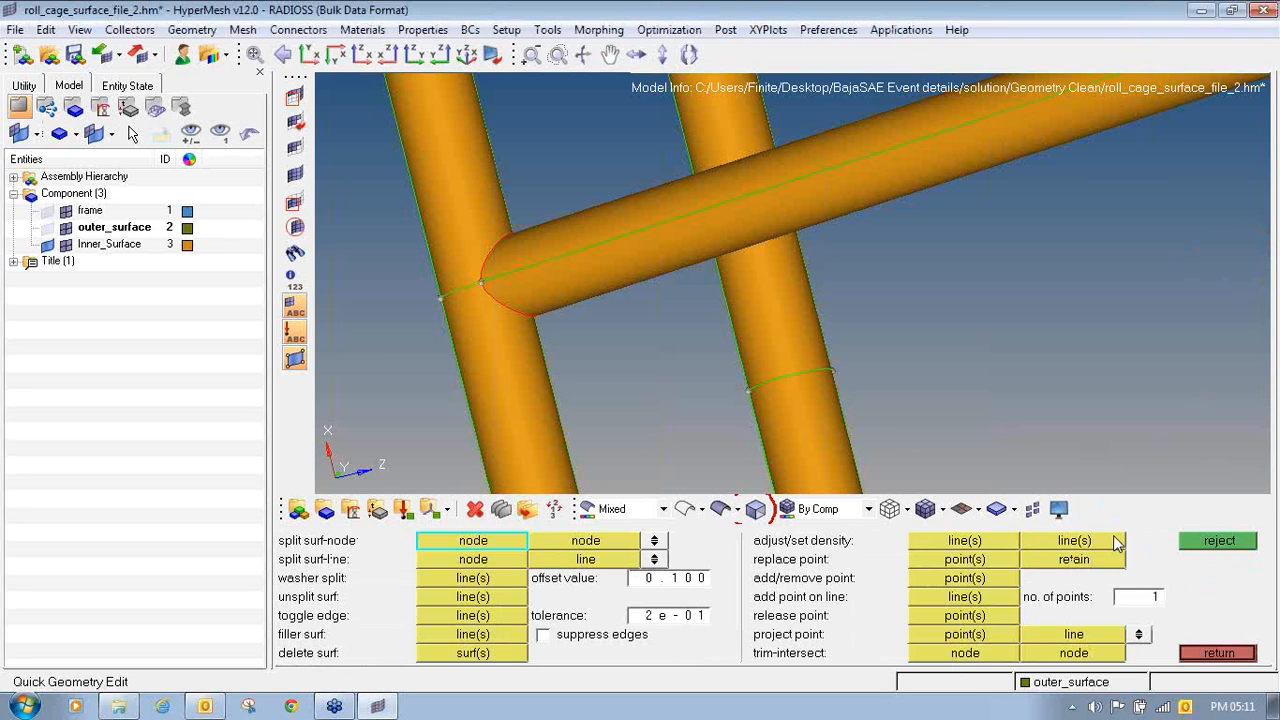
click(1217, 652)
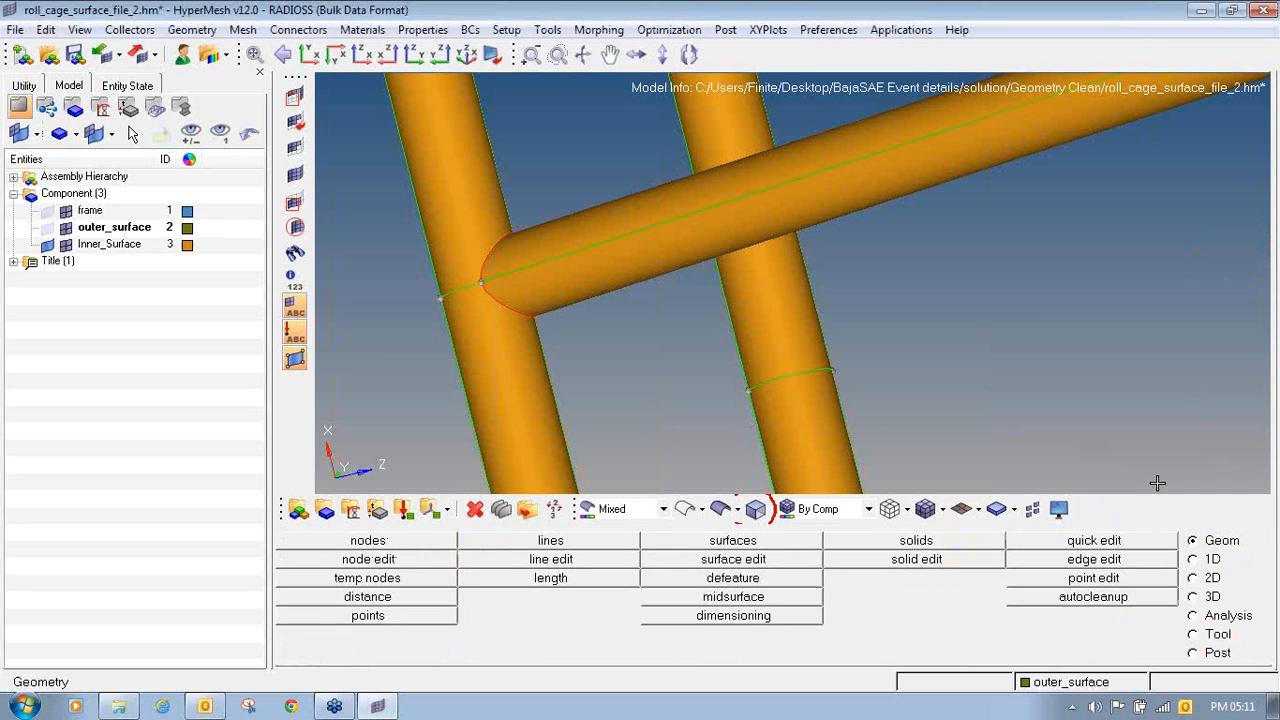
click(1266, 205)
click(1217, 249)
mouse_move(1019, 268)
mouse_down()
mouse_move(1037, 312)
mouse_move(1037, 274)
mouse_move(1160, 275)
mouse_up()
drag(1150, 230, 1178, 269)
click(1271, 215)
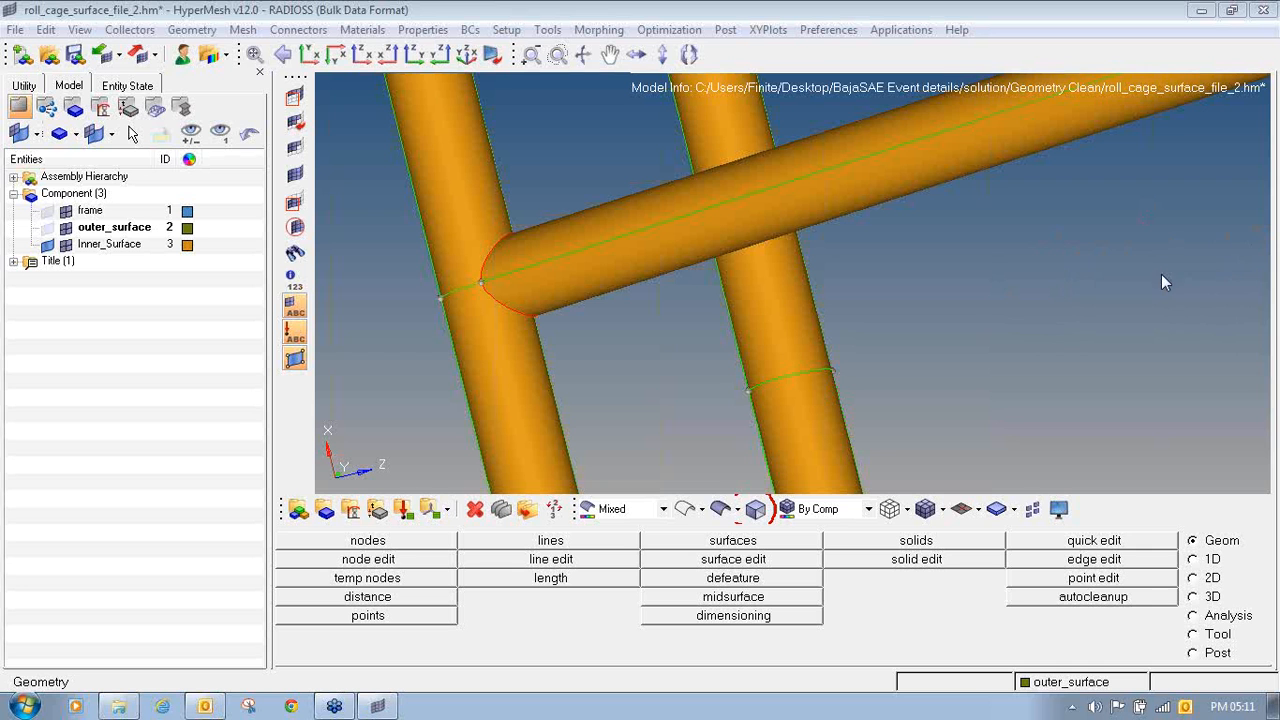
drag(953, 248, 973, 313)
mouse_move(938, 273)
mouse_down()
mouse_move(980, 249)
mouse_move(993, 268)
mouse_move(1061, 249)
mouse_move(1134, 284)
mouse_up()
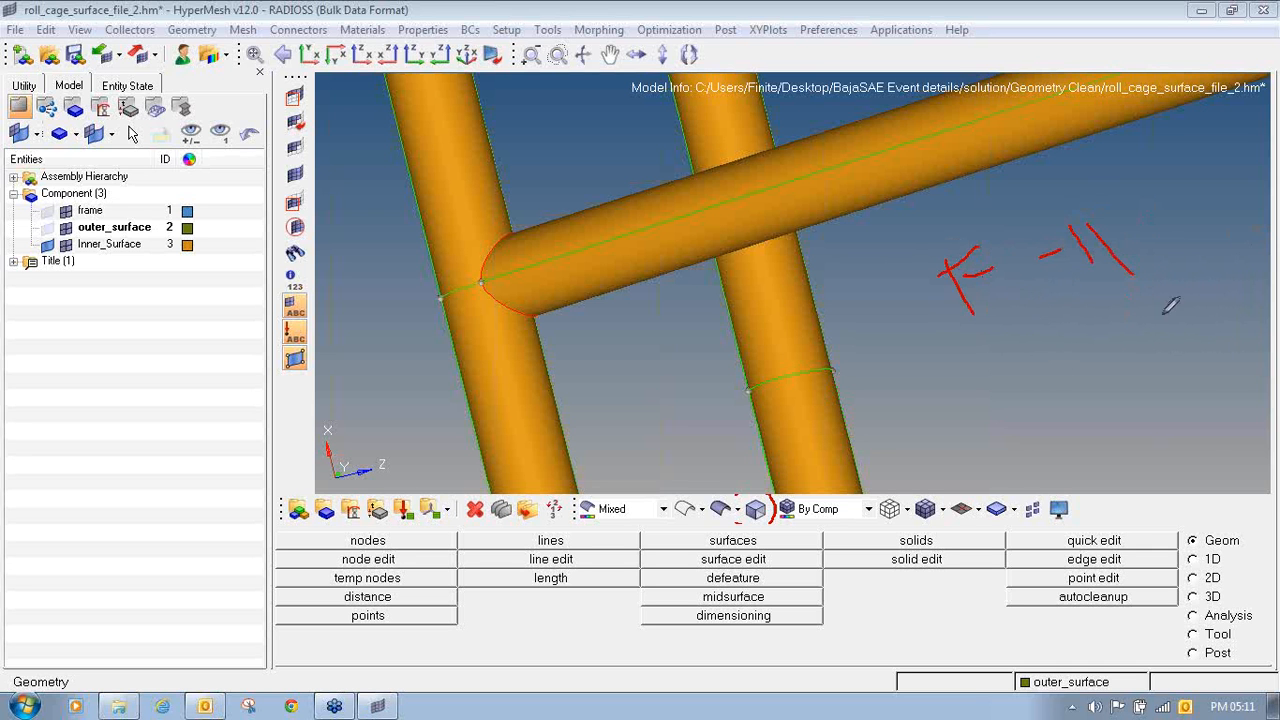
click(1257, 220)
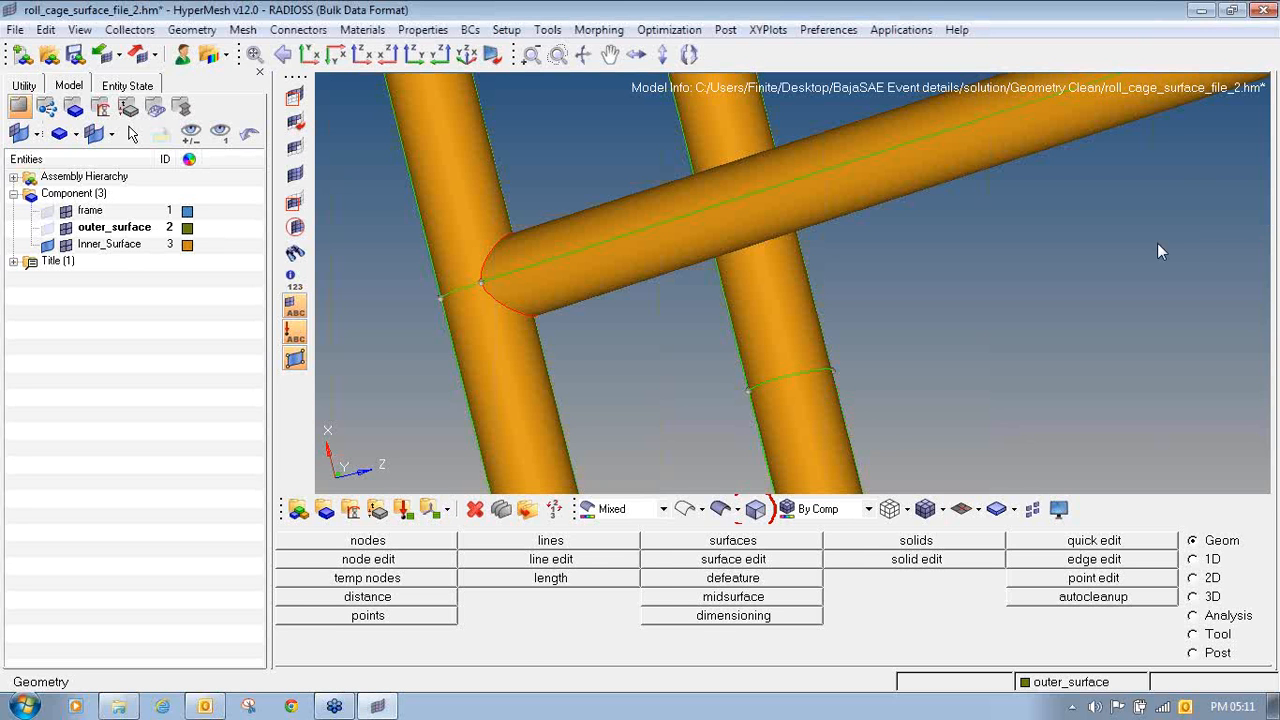
- Split the Inner_Surface cross tube all the way round, close to its joint with the side tube, using Quick Edit's split surf-line
key(F11)
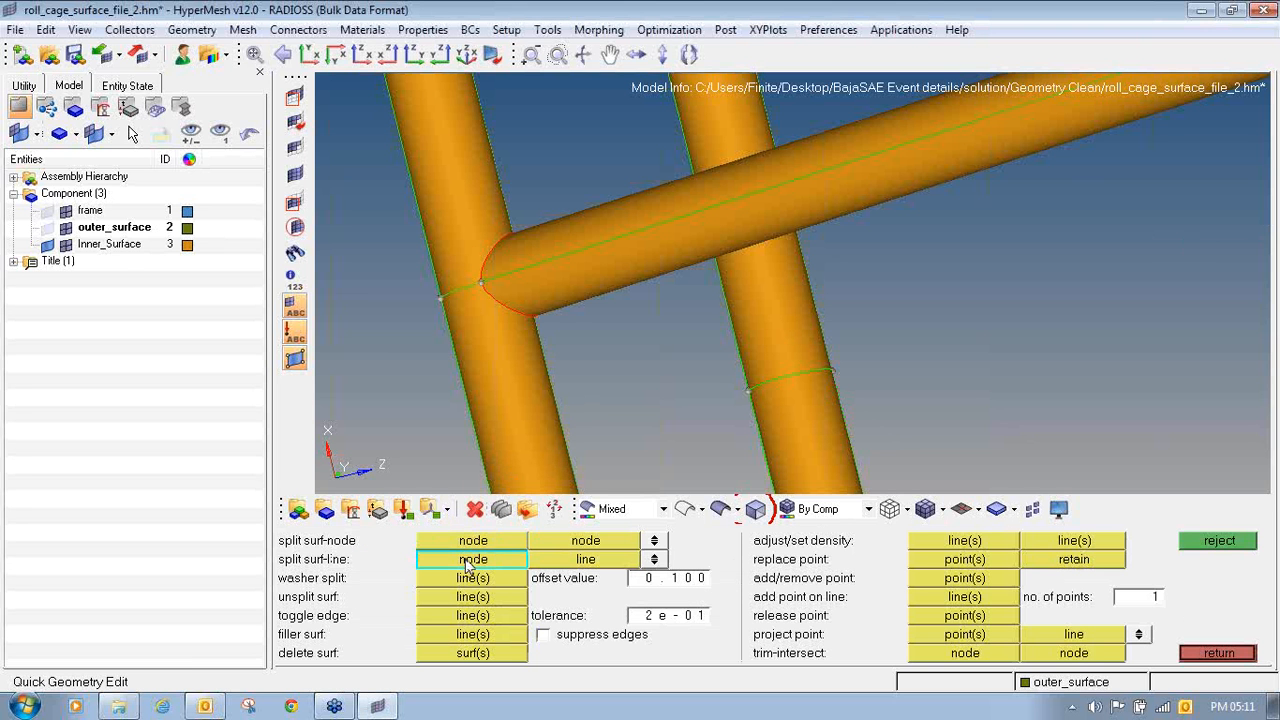
click(566, 253)
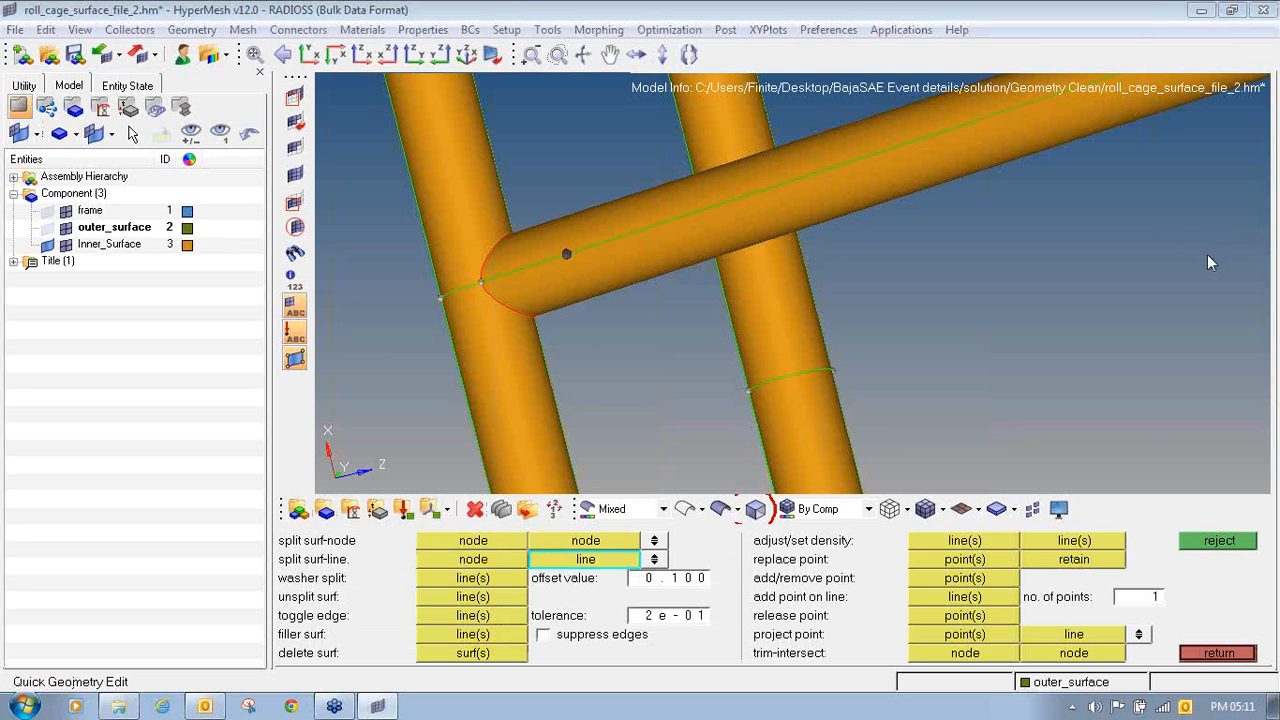
mouse_move(302, 549)
mouse_down()
mouse_move(285, 562)
mouse_move(381, 572)
mouse_up()
mouse_move(463, 563)
mouse_down()
mouse_move(656, 560)
mouse_move(680, 540)
mouse_move(628, 538)
mouse_up()
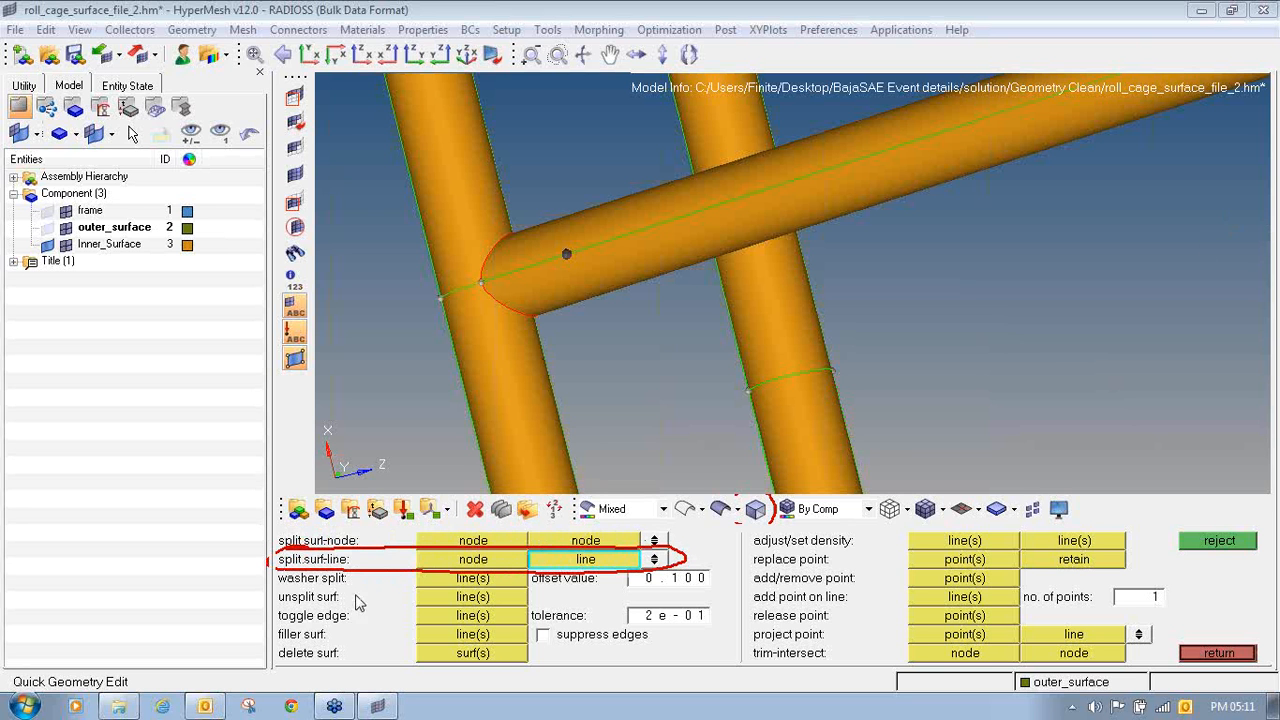
click(452, 562)
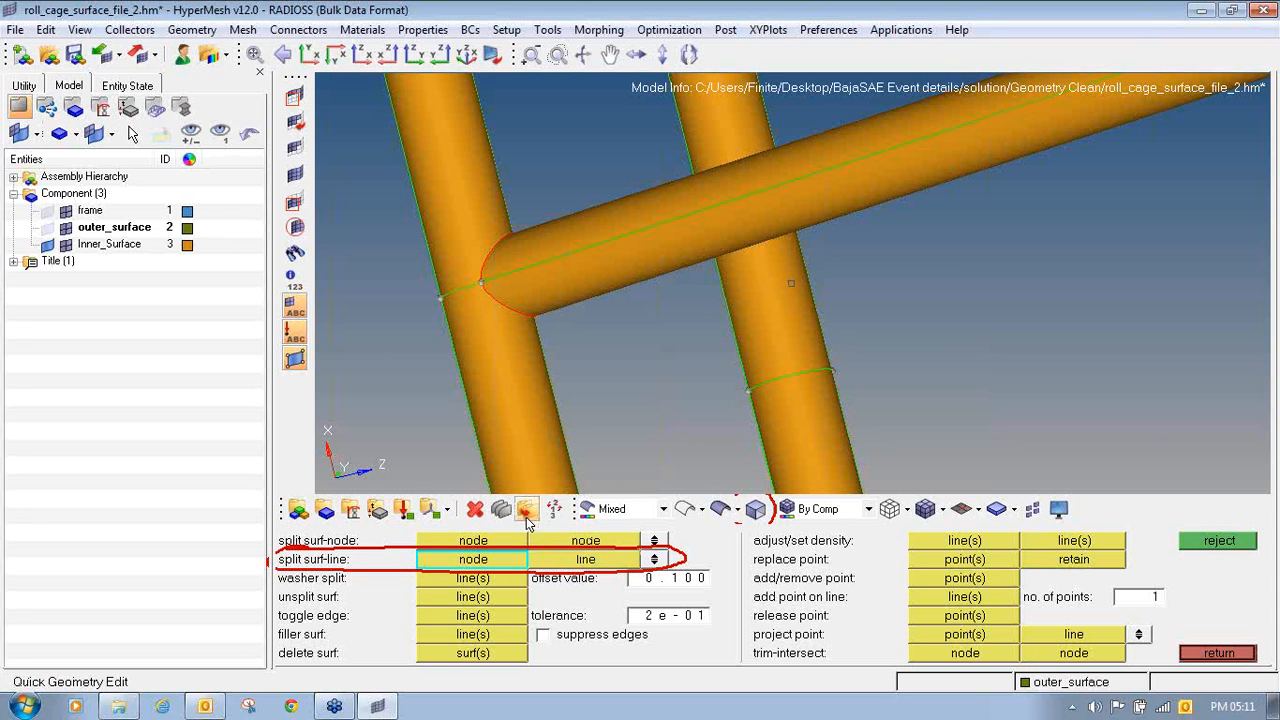
click(564, 254)
mouse_move(588, 371)
ctrl+mouse_down()
mouse_move(496, 237)
mouse_move(623, 417)
mouse_move(703, 212)
ctrl+mouse_up()
ctrl+click(705, 220)
mouse_move(742, 286)
ctrl+mouse_down()
mouse_move(746, 297)
mouse_move(755, 223)
mouse_move(740, 288)
mouse_move(733, 221)
ctrl+mouse_up()
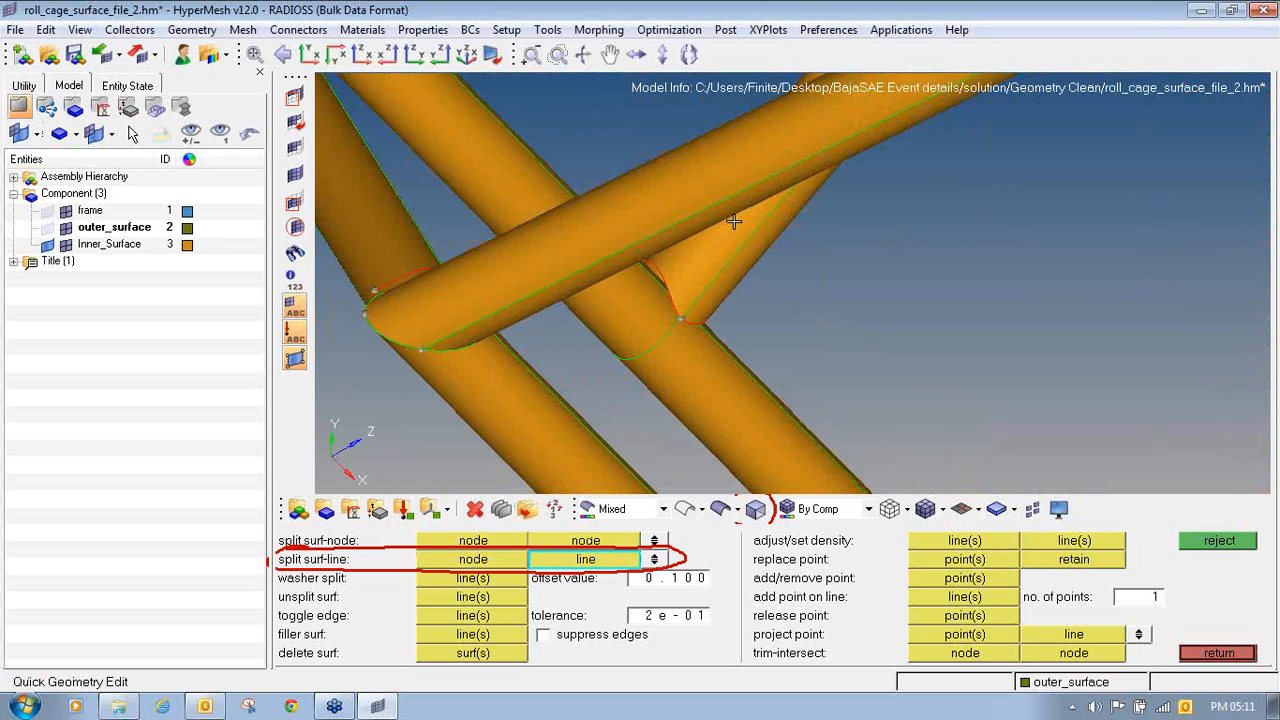
click(743, 240)
click(745, 243)
ctrl+drag(754, 283, 717, 229)
click(713, 219)
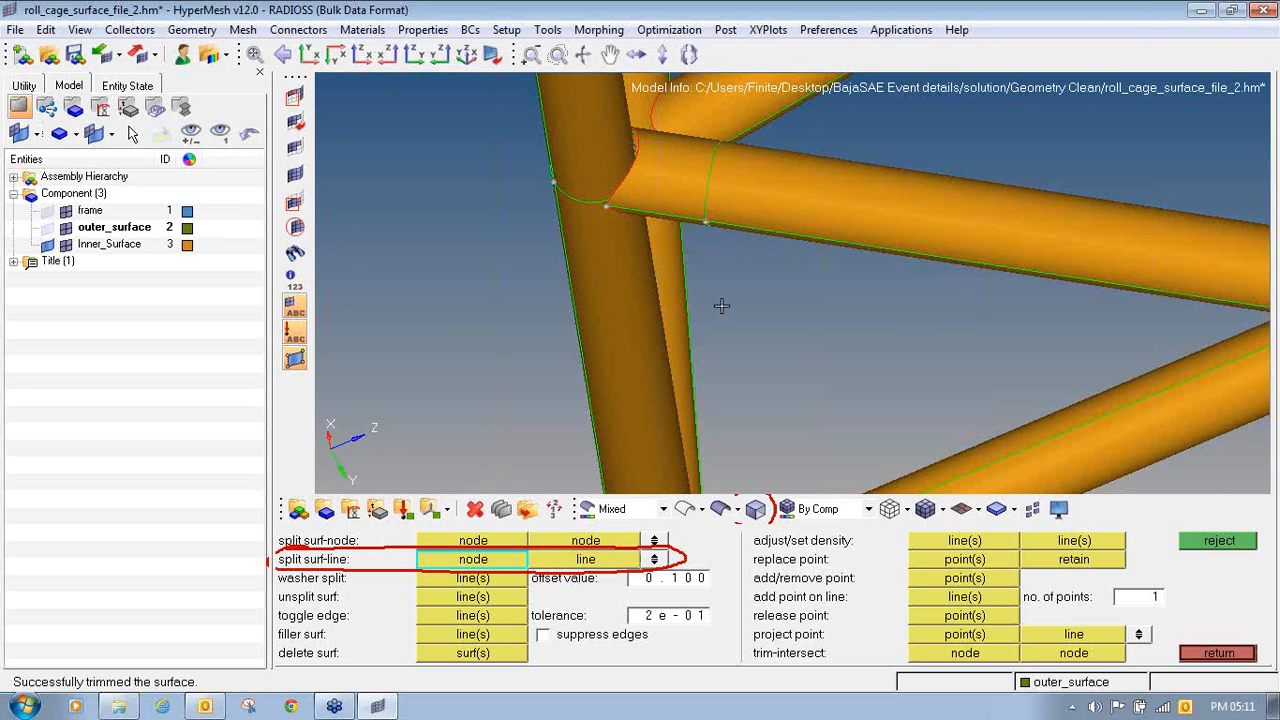
- Mask everything except the split cross tube and the side tube it joins by masking these surfaces and reversing the display
ctrl+drag(722, 305, 703, 113)
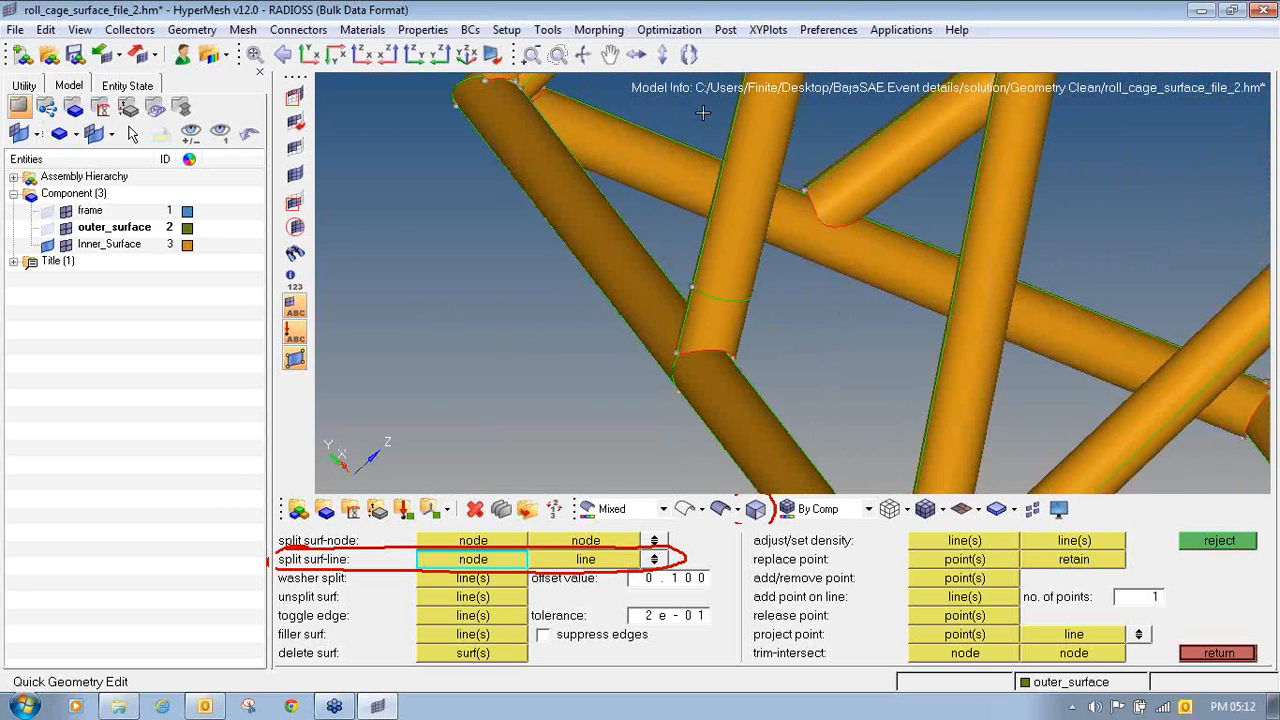
ctrl+right_drag(693, 302, 594, 282)
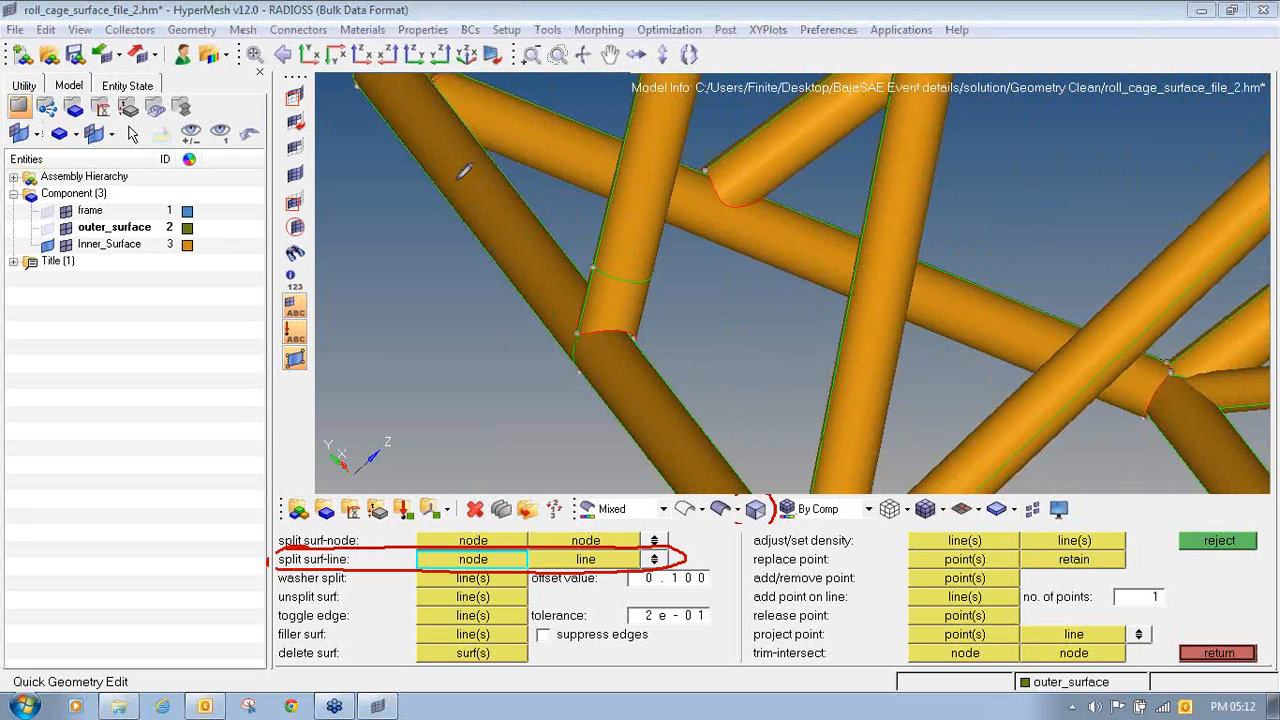
mouse_move(325, 82)
mouse_down()
mouse_move(282, 82)
mouse_move(312, 112)
mouse_move(315, 80)
mouse_up()
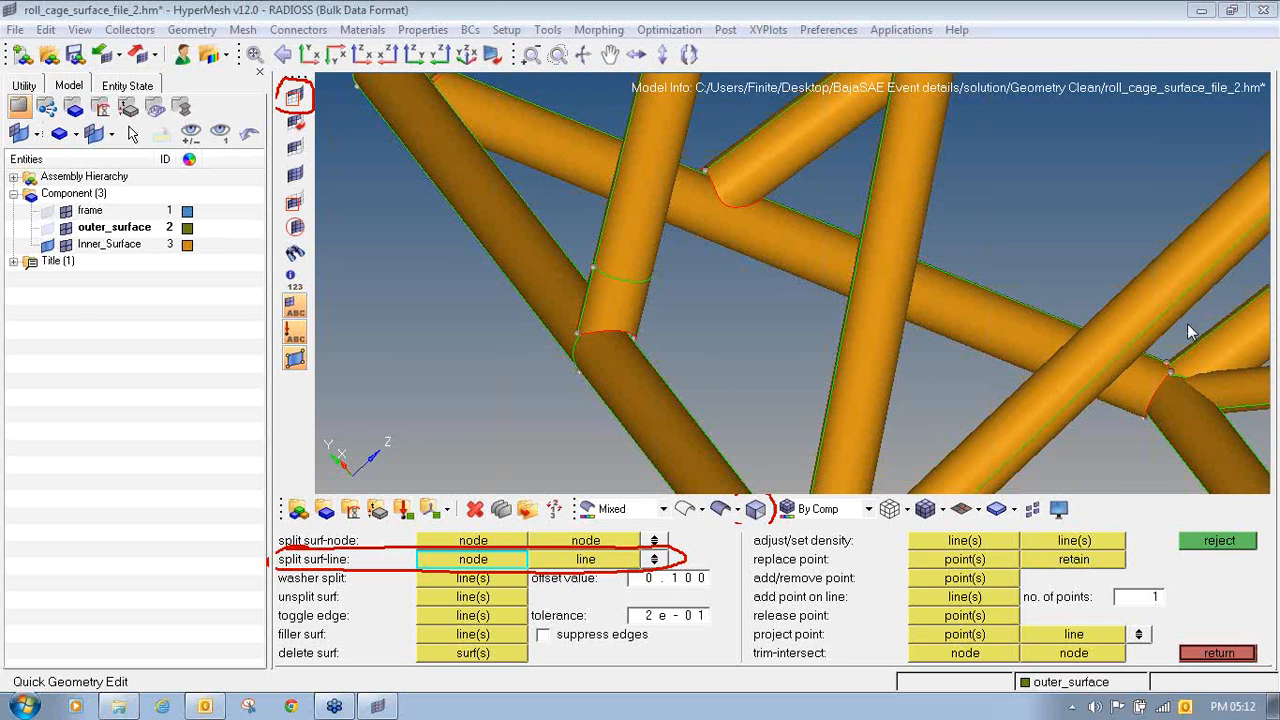
click(1266, 207)
click(295, 97)
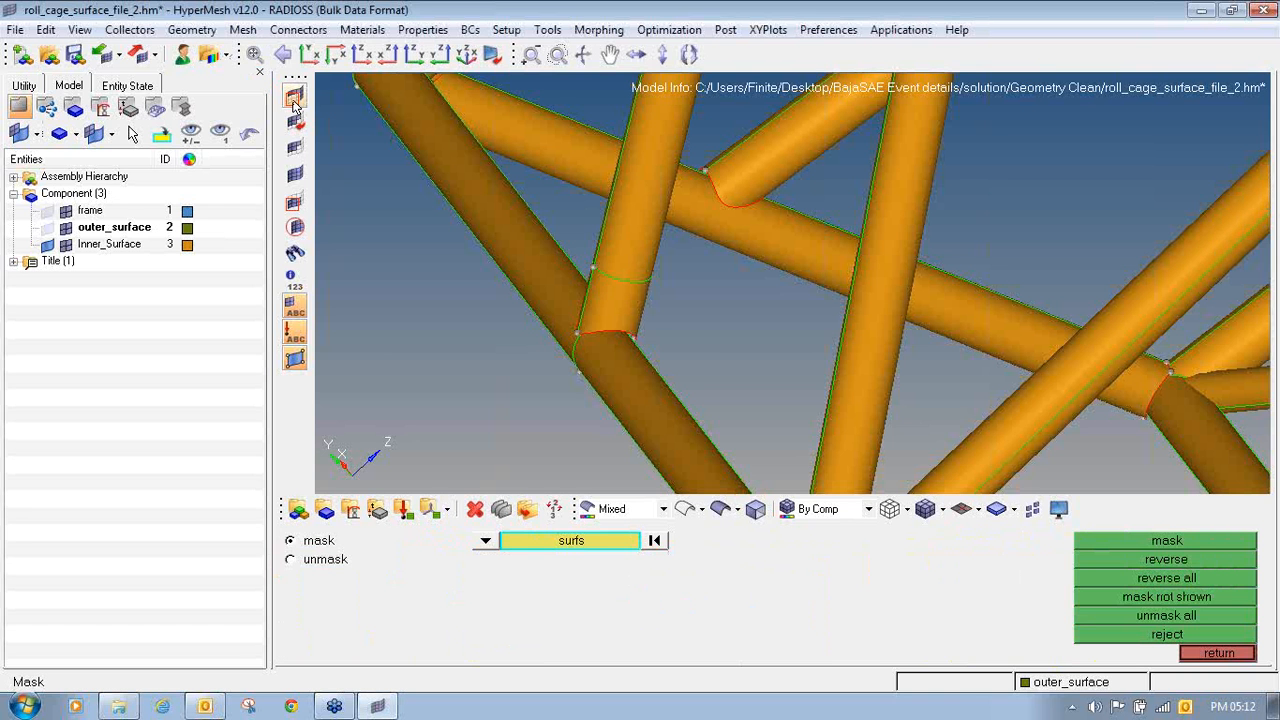
shift+drag(490, 313, 743, 413)
click(1164, 542)
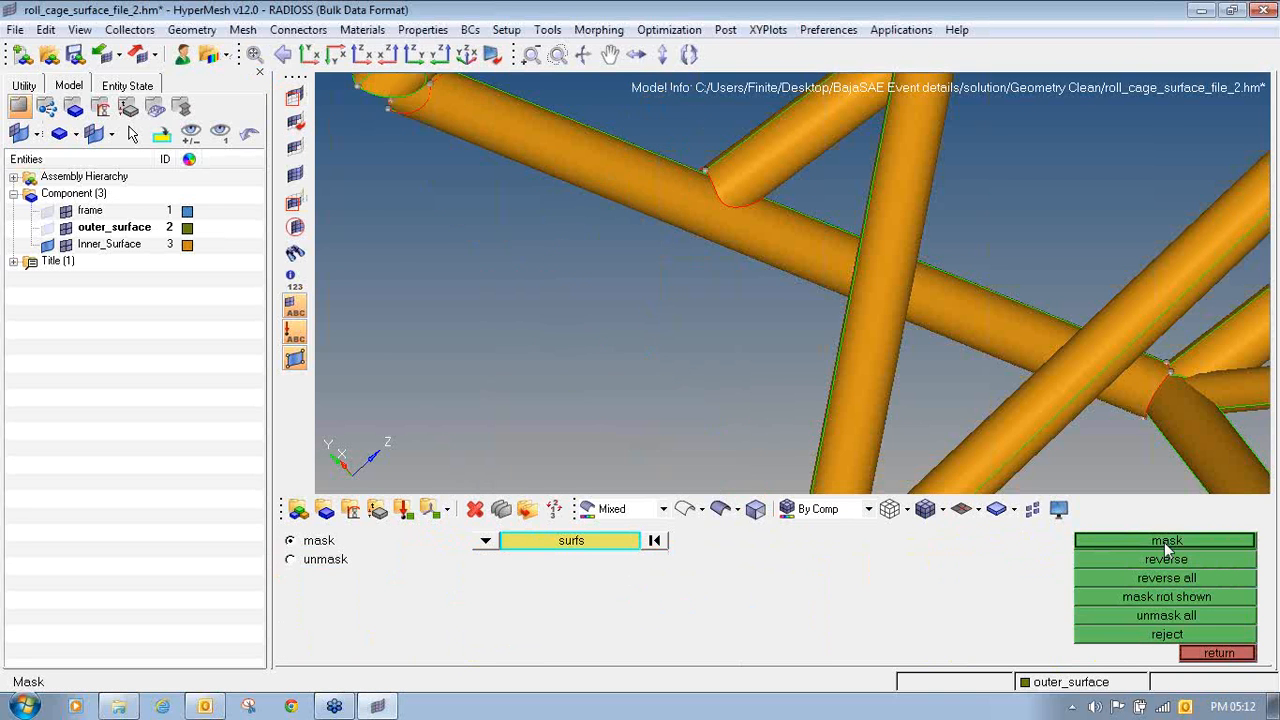
click(1158, 560)
- Delete the short split-off surface at the cross tube's end, between the new split line and the side tube
ctrl+drag(690, 291, 764, 293)
ctrl+scroll(764, 293, down, 10)
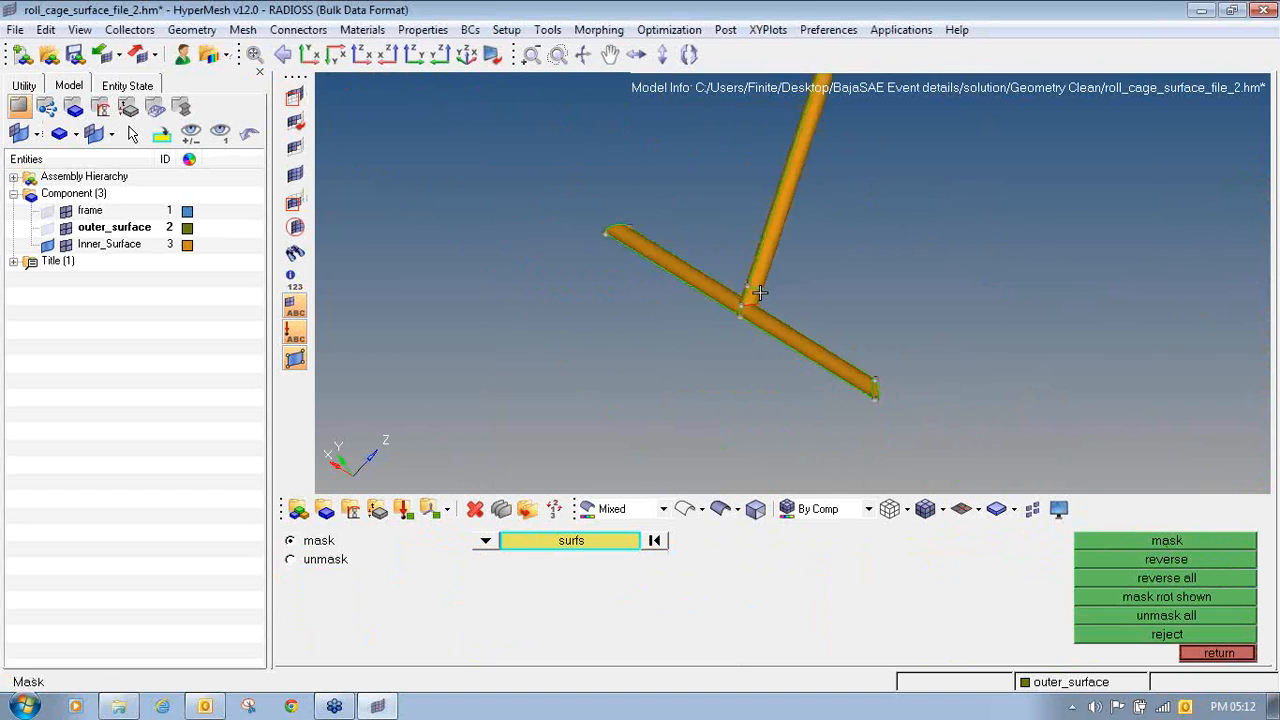
ctrl+scroll(765, 291, up, 5)
ctrl+scroll(697, 346, up, 4)
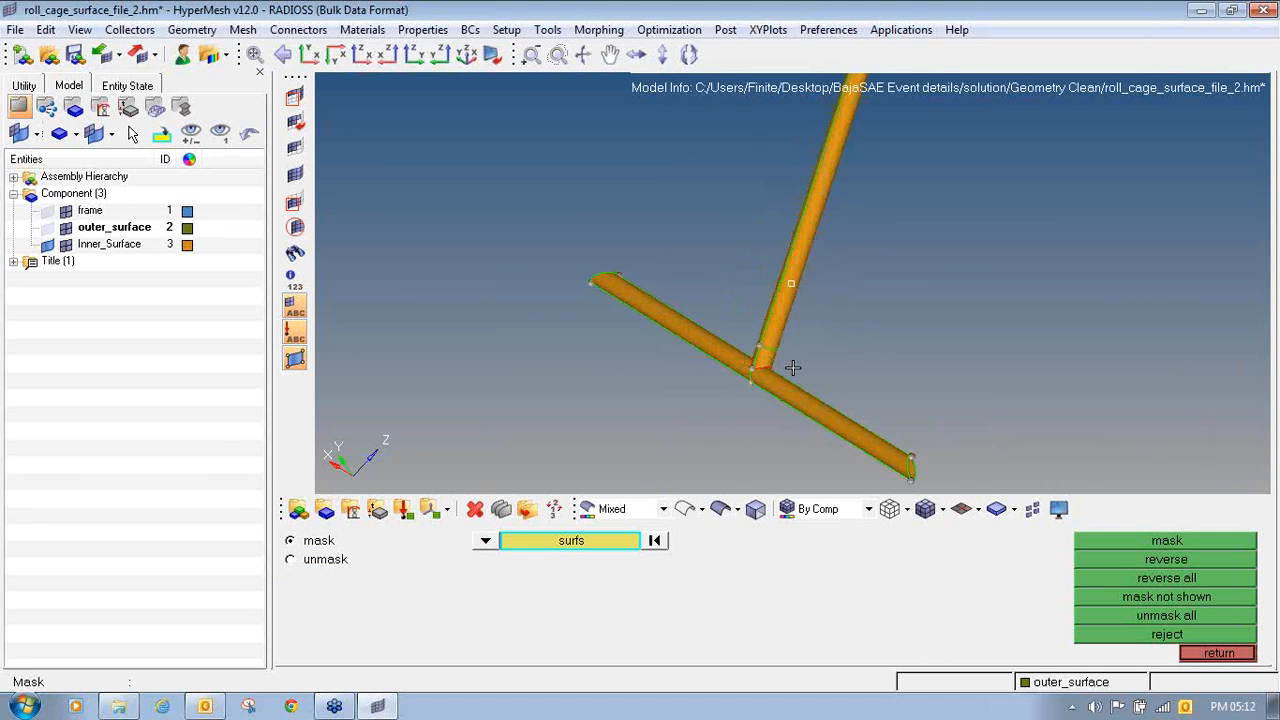
ctrl+drag(792, 368, 869, 363)
ctrl+scroll(763, 365, up, 6)
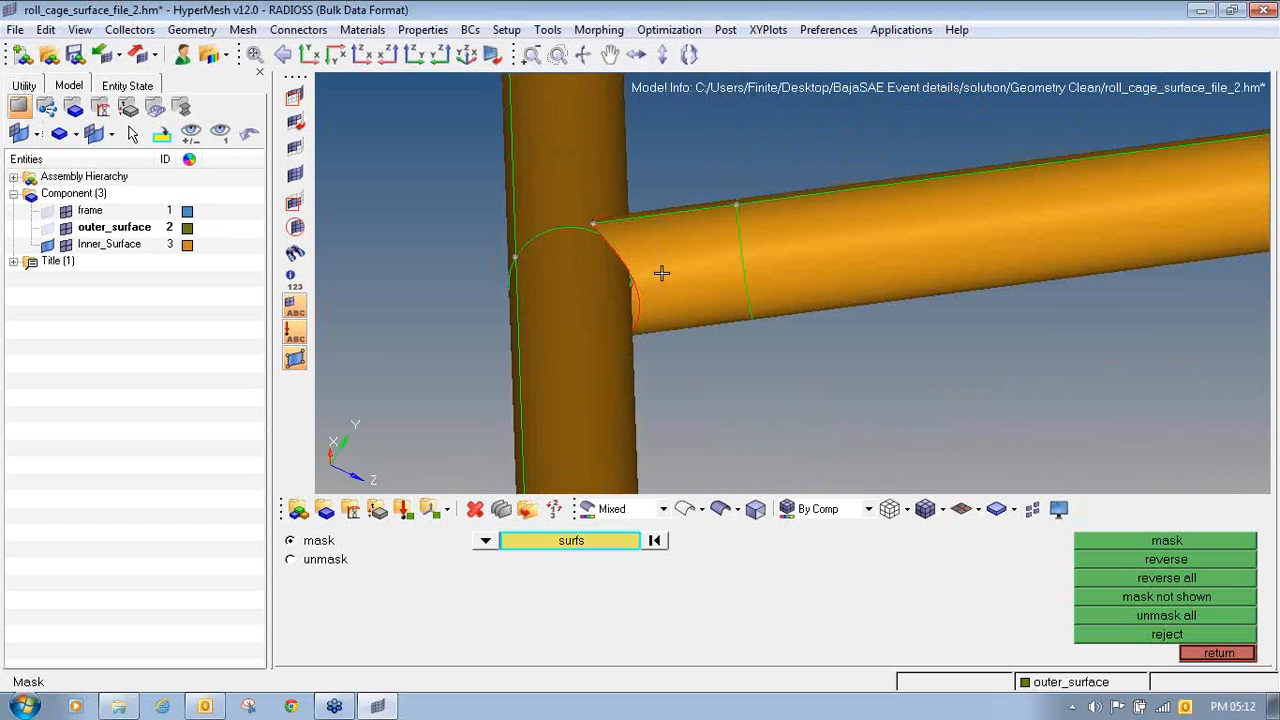
ctrl+drag(680, 260, 673, 181)
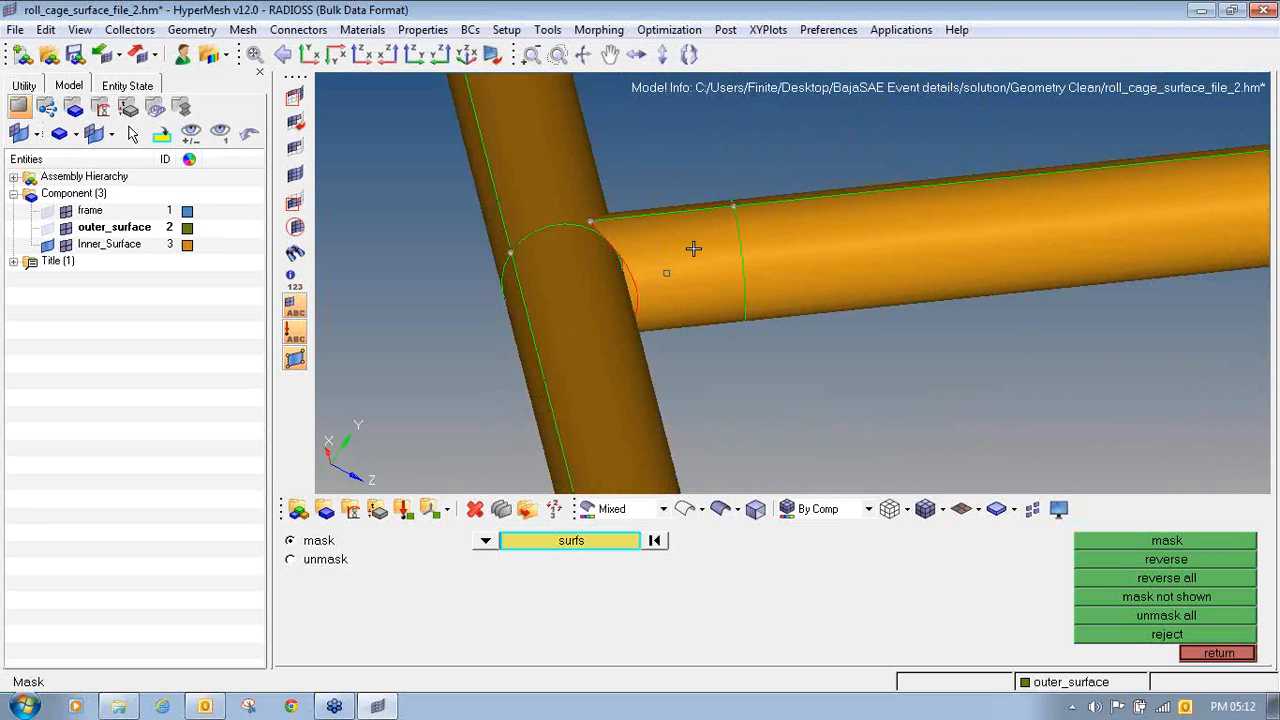
key(F2)
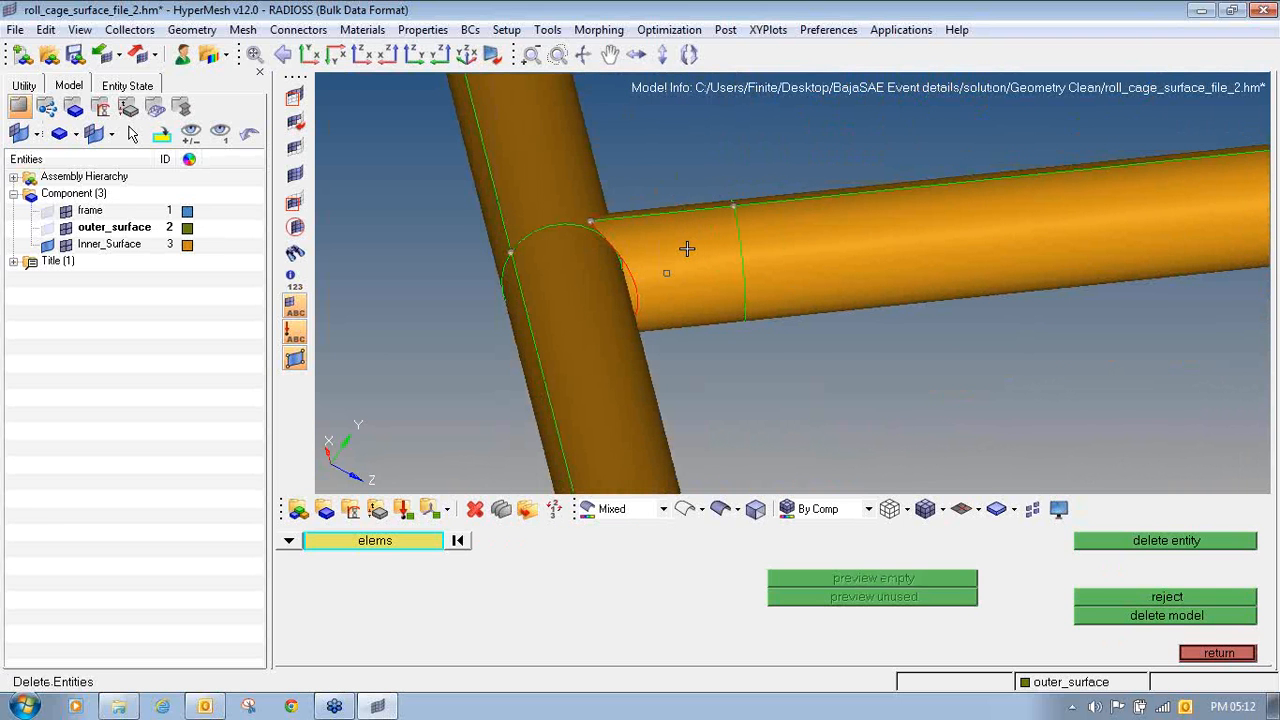
click(686, 248)
click(300, 545)
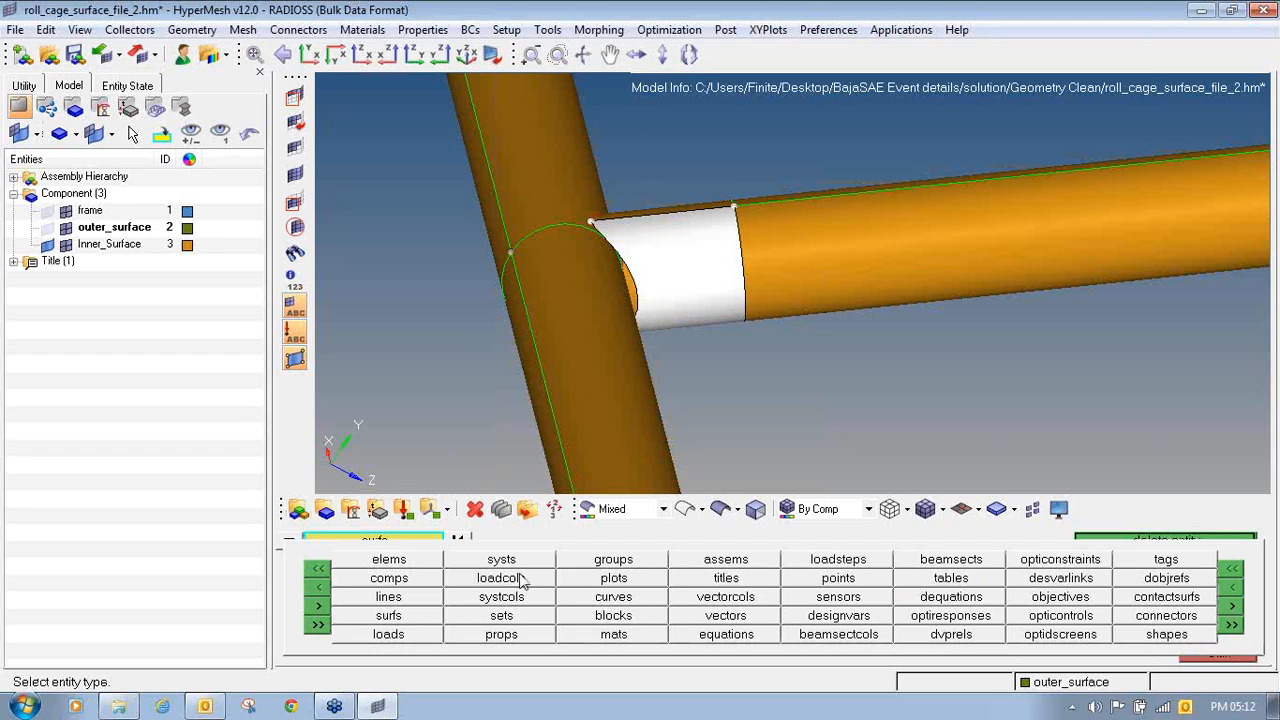
click(388, 616)
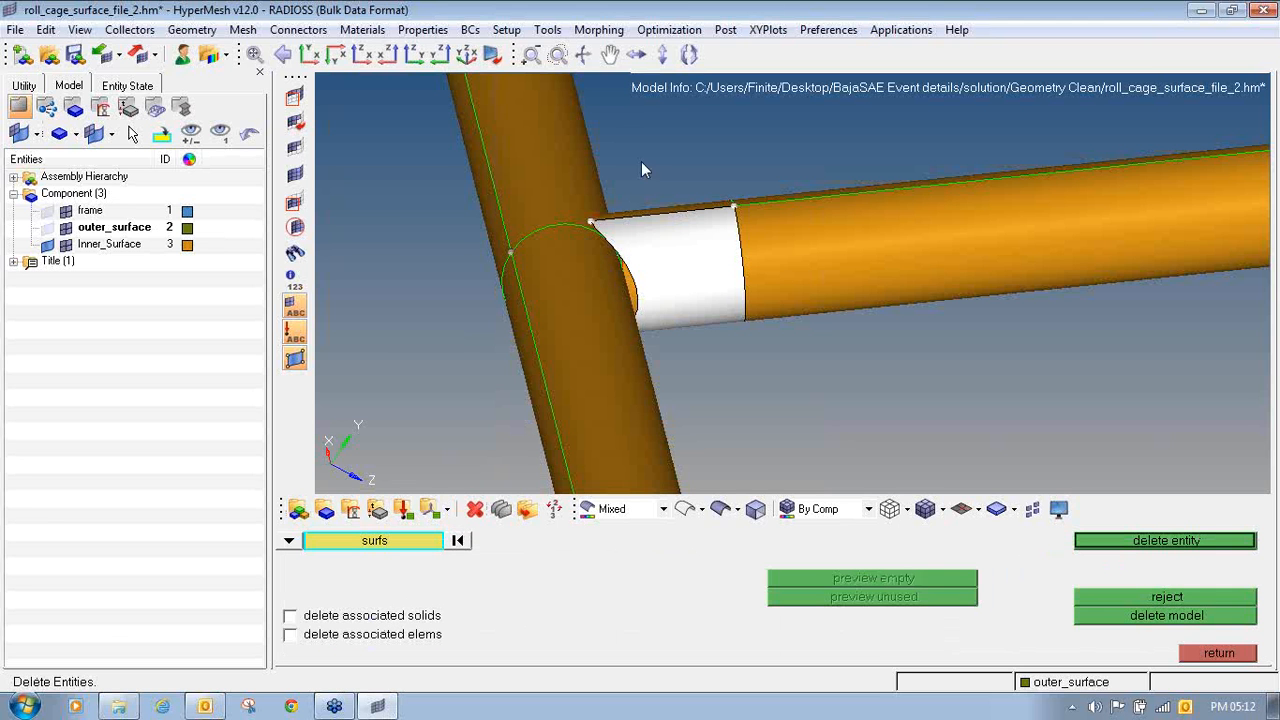
click(1273, 218)
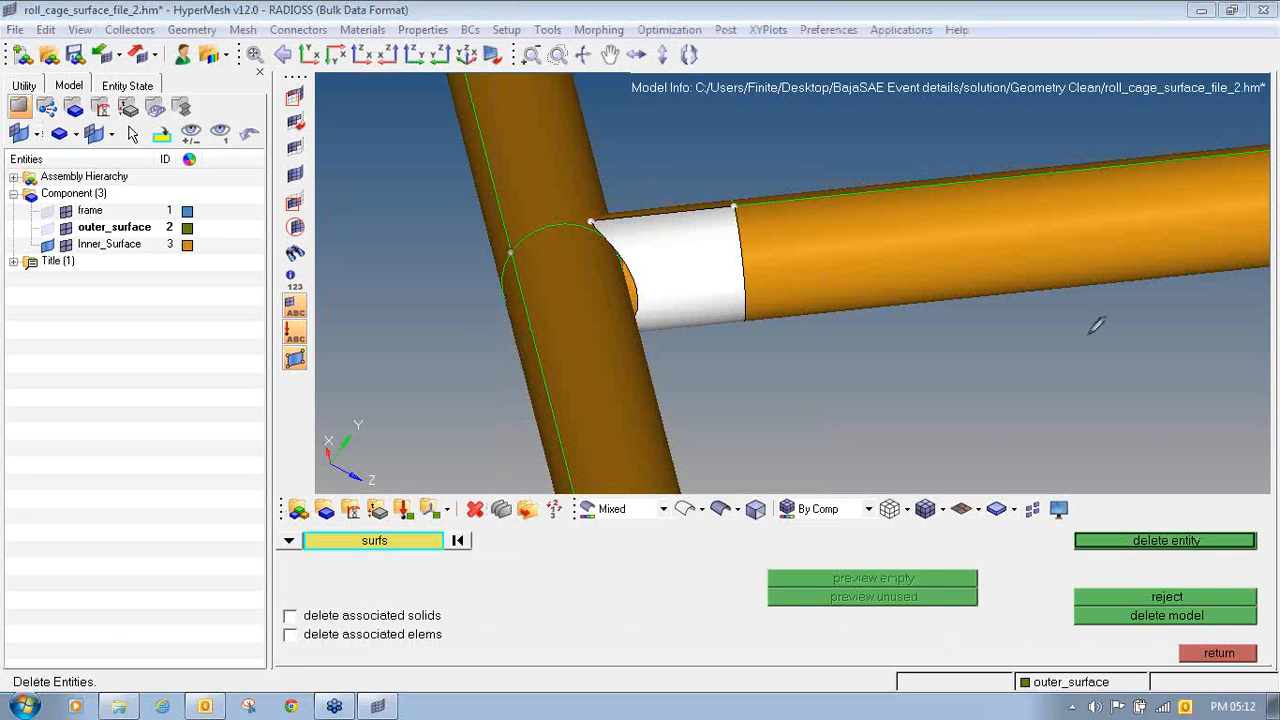
mouse_move(1013, 360)
mouse_down()
mouse_move(1022, 398)
mouse_move(1027, 354)
mouse_move(1077, 367)
mouse_move(1112, 342)
mouse_move(1150, 366)
mouse_move(1168, 360)
mouse_up()
click(1277, 232)
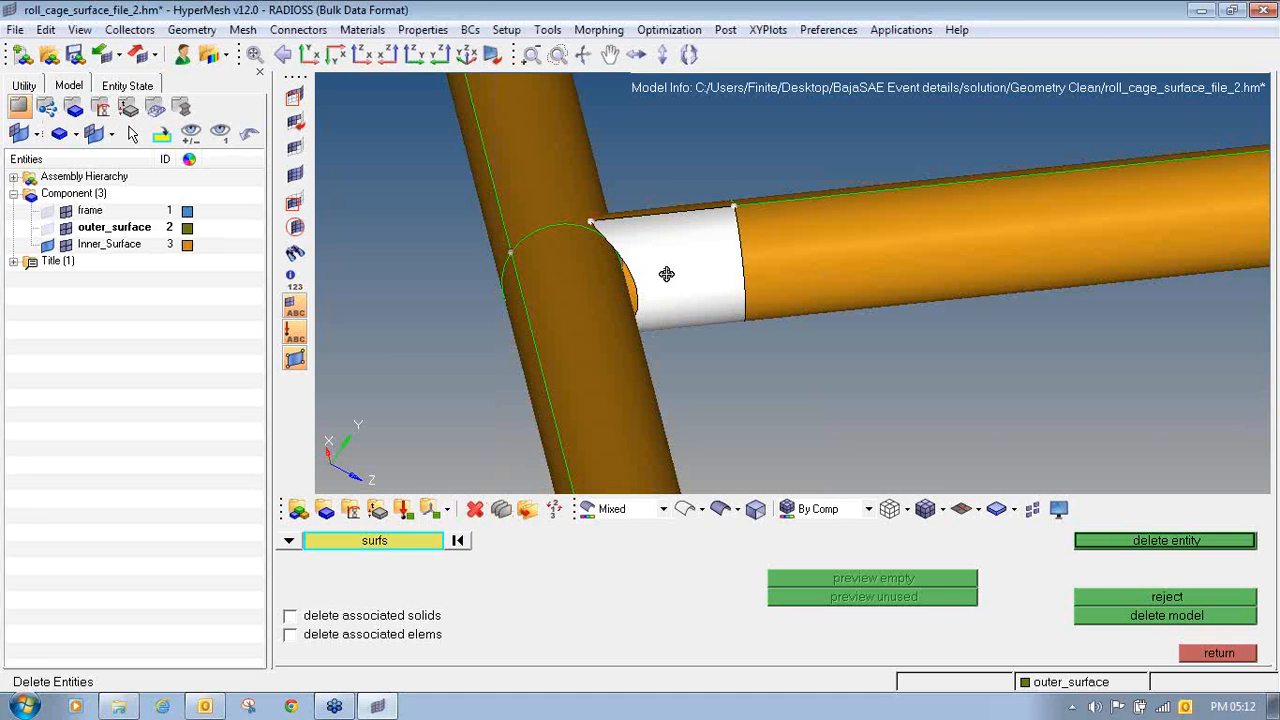
ctrl+drag(666, 273, 649, 185)
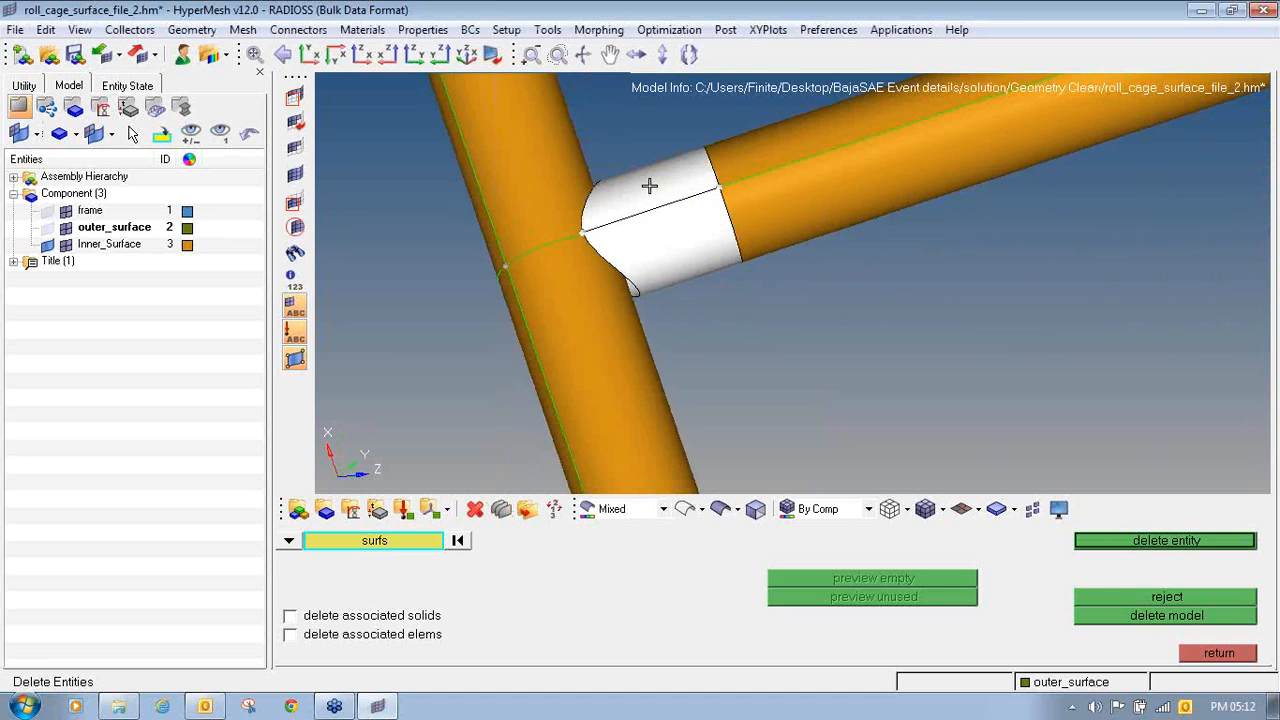
click(1183, 548)
ctrl+drag(654, 301, 610, 216)
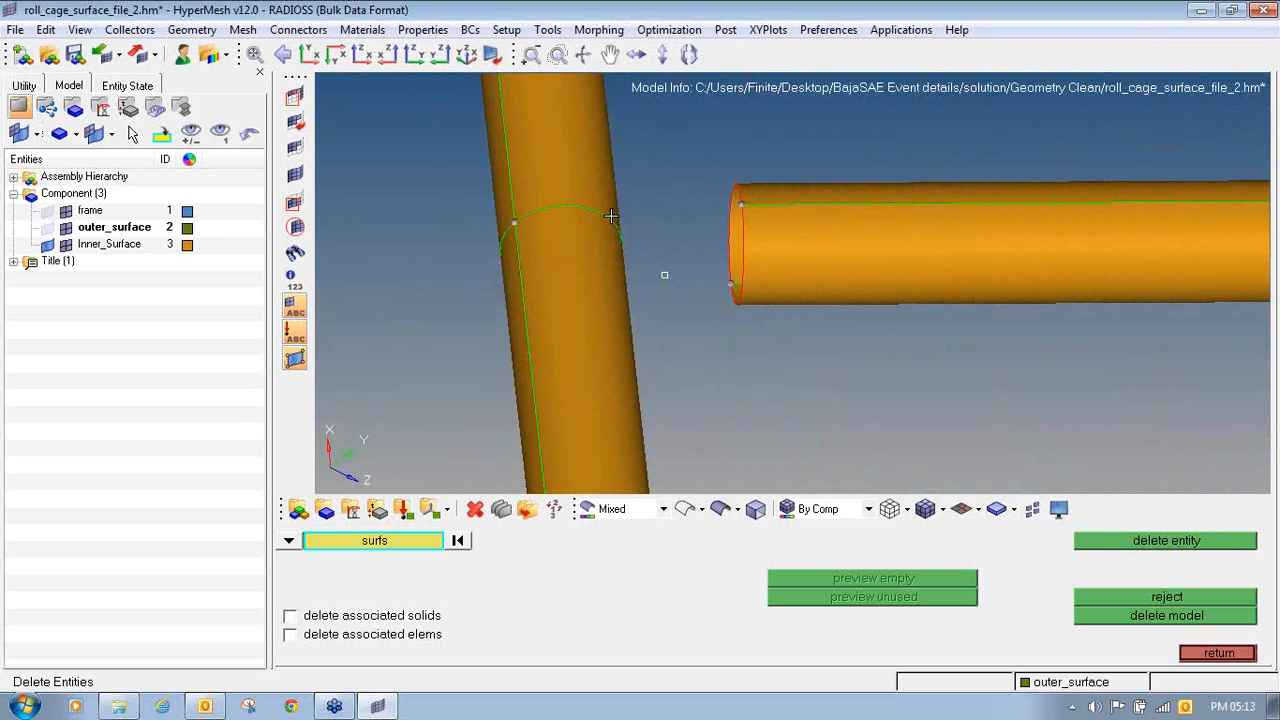
click(1195, 653)
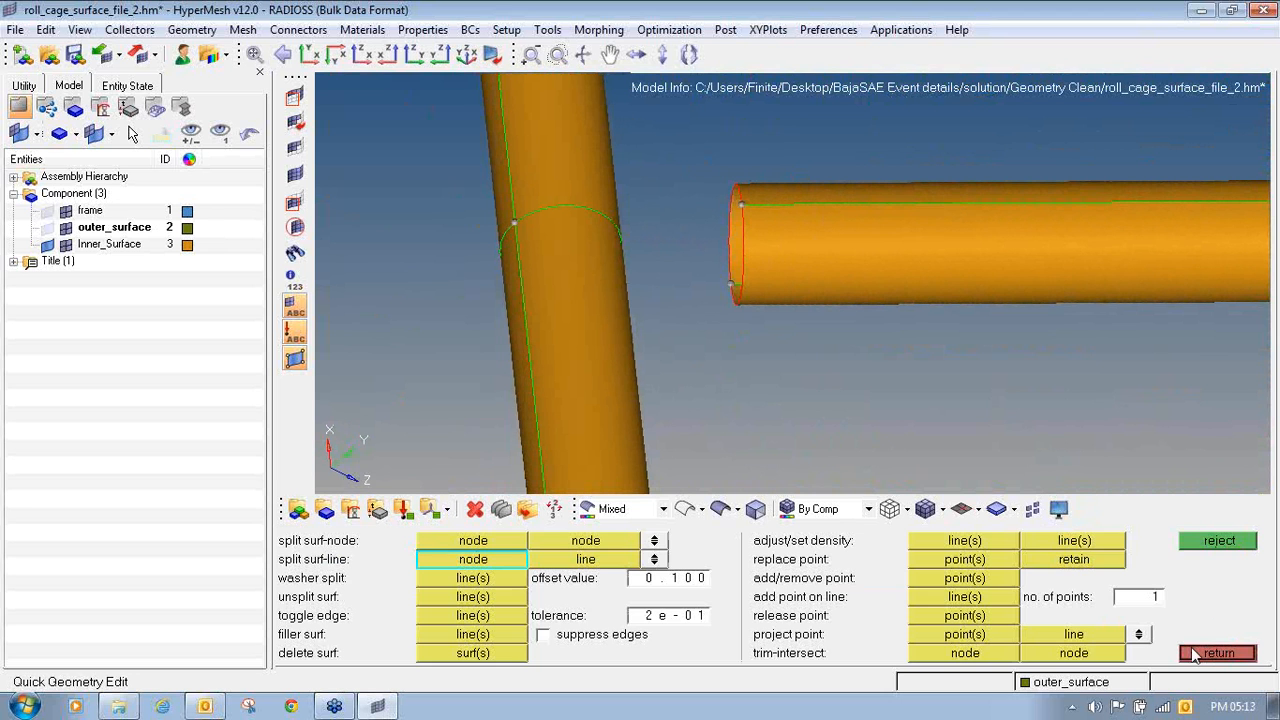
click(1195, 653)
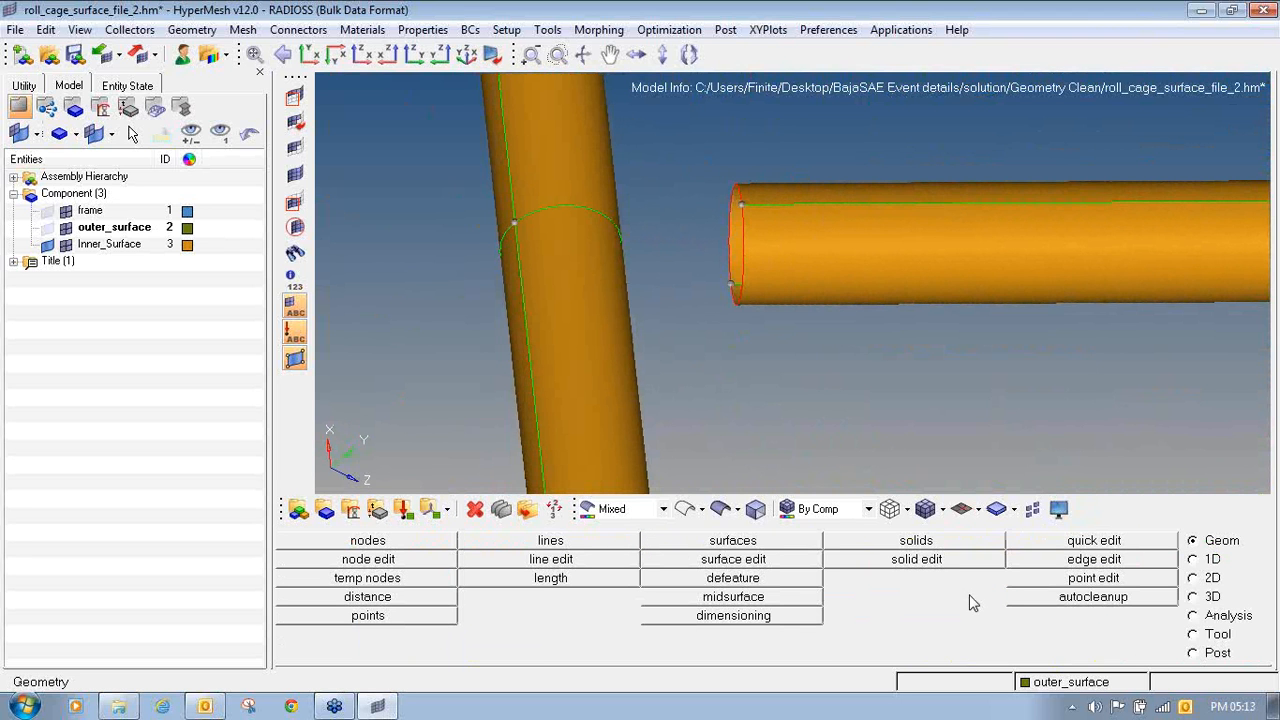
click(1263, 222)
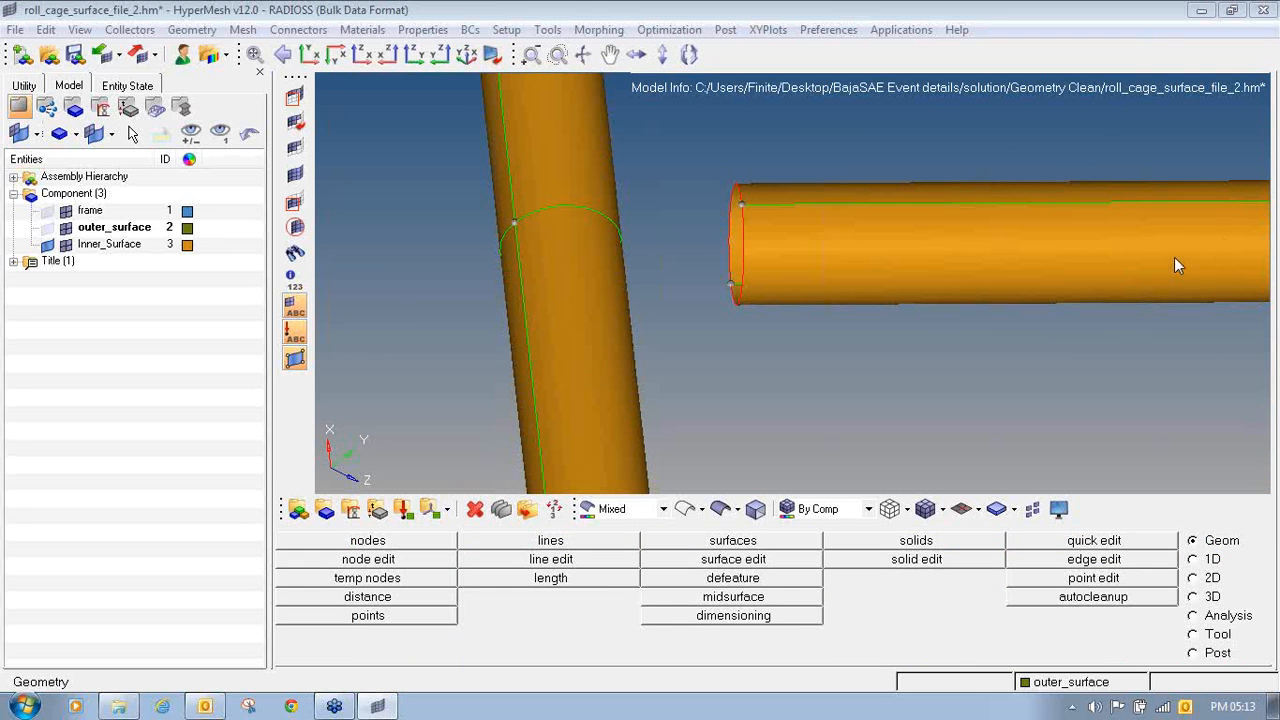
click(1174, 257)
drag(930, 361, 945, 416)
mouse_move(905, 396)
mouse_down()
mouse_move(955, 352)
mouse_move(946, 379)
mouse_move(1014, 363)
mouse_move(1034, 395)
mouse_up()
drag(998, 352, 1008, 382)
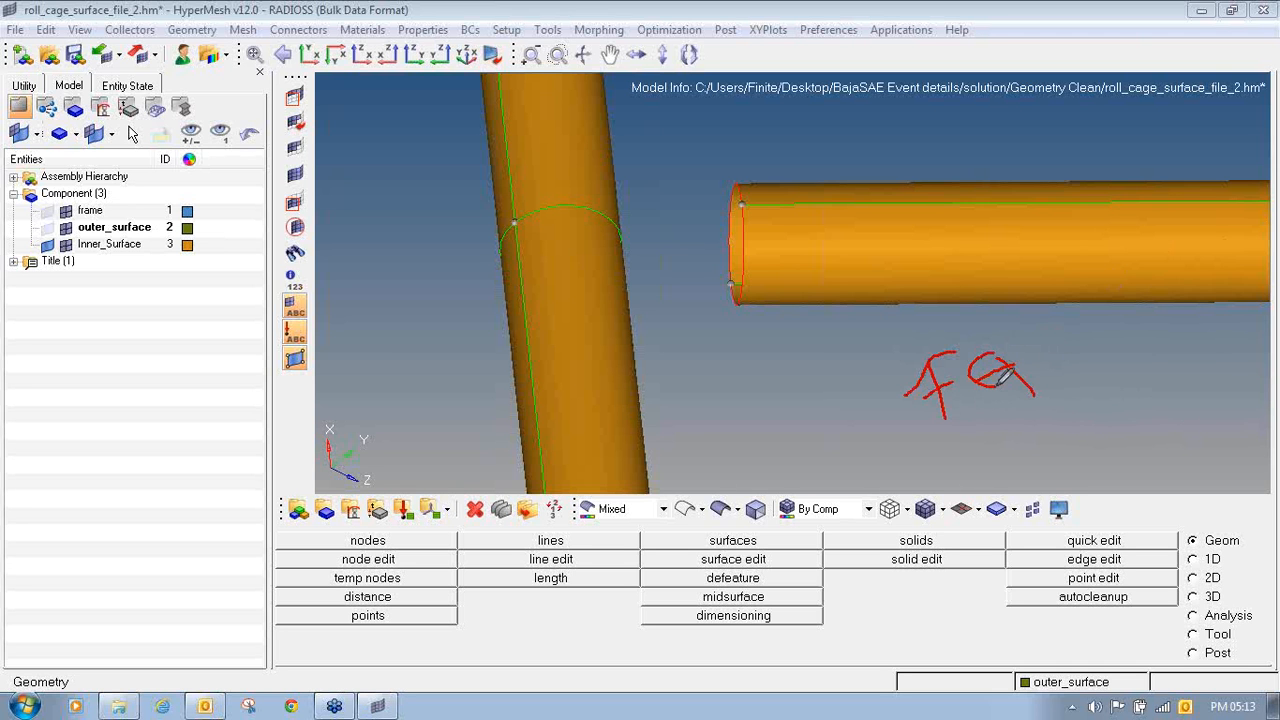
drag(733, 395, 689, 458)
mouse_move(745, 390)
mouse_down()
mouse_move(747, 430)
mouse_move(770, 412)
mouse_up()
click(756, 367)
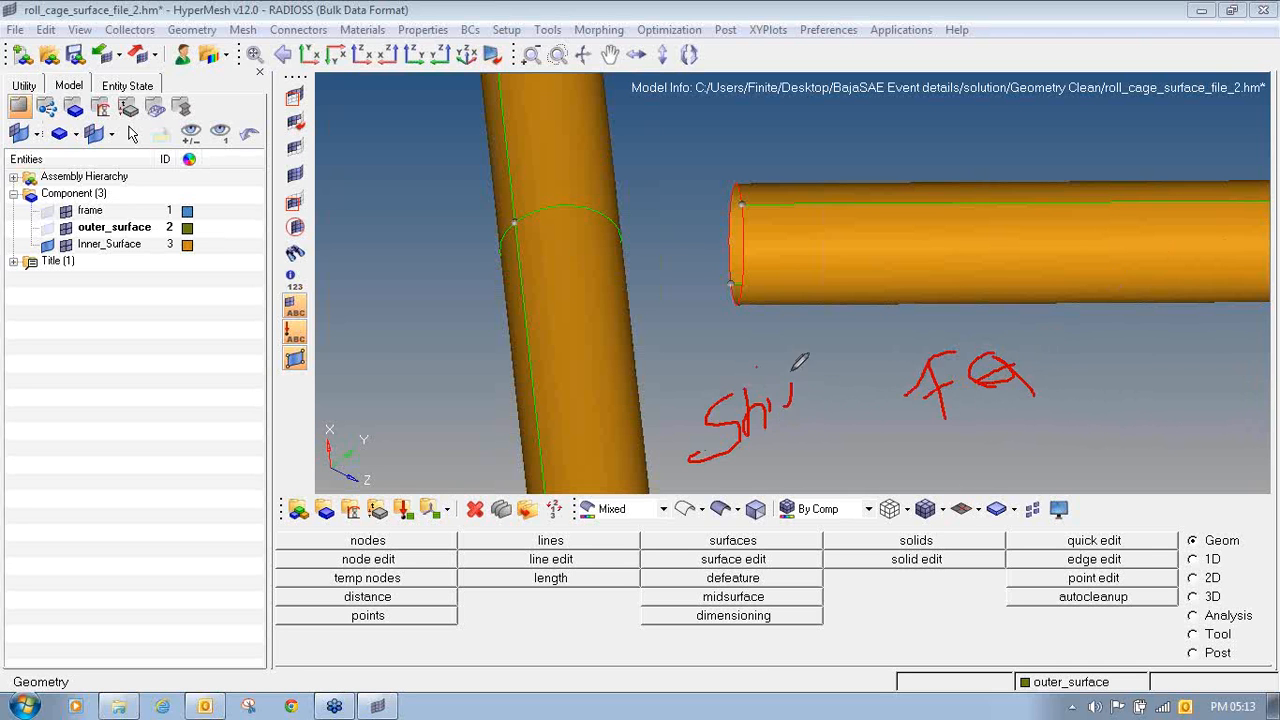
mouse_move(788, 370)
mouse_down()
mouse_move(804, 416)
mouse_move(835, 393)
mouse_move(889, 389)
mouse_move(885, 410)
mouse_up()
key(Escape)
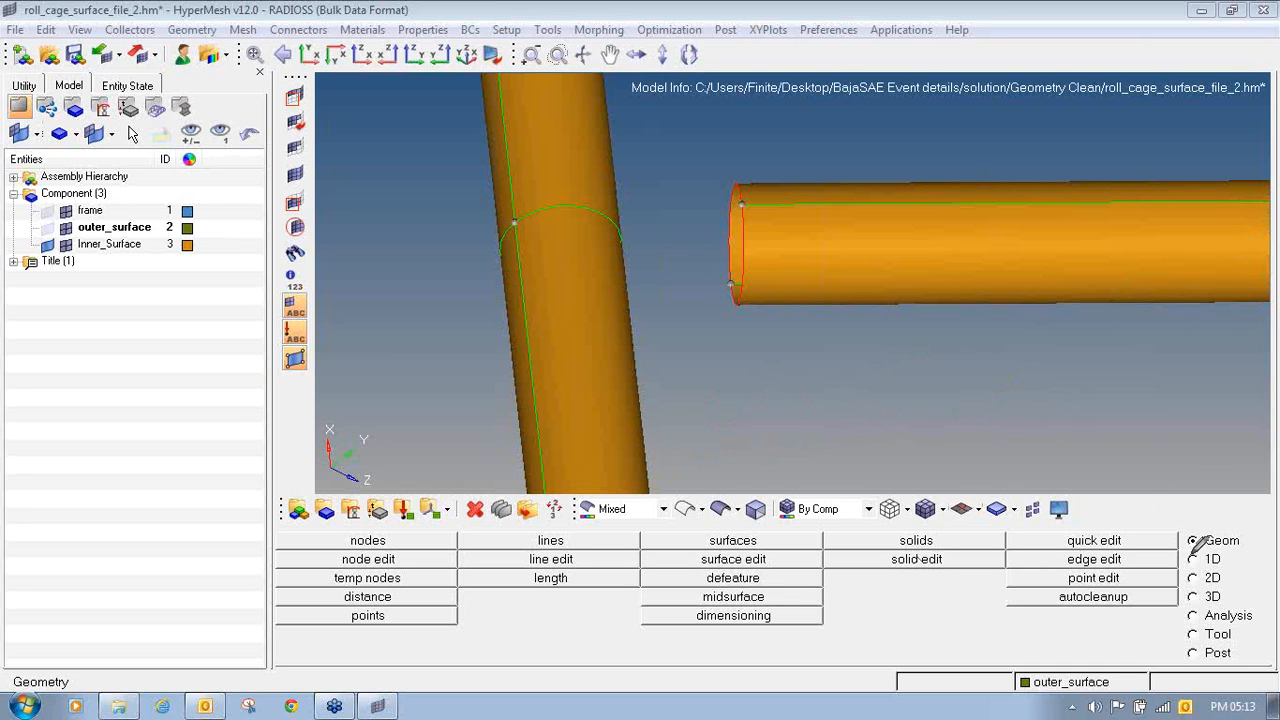
mouse_move(1215, 525)
mouse_down()
mouse_move(1198, 550)
mouse_move(1245, 535)
mouse_up()
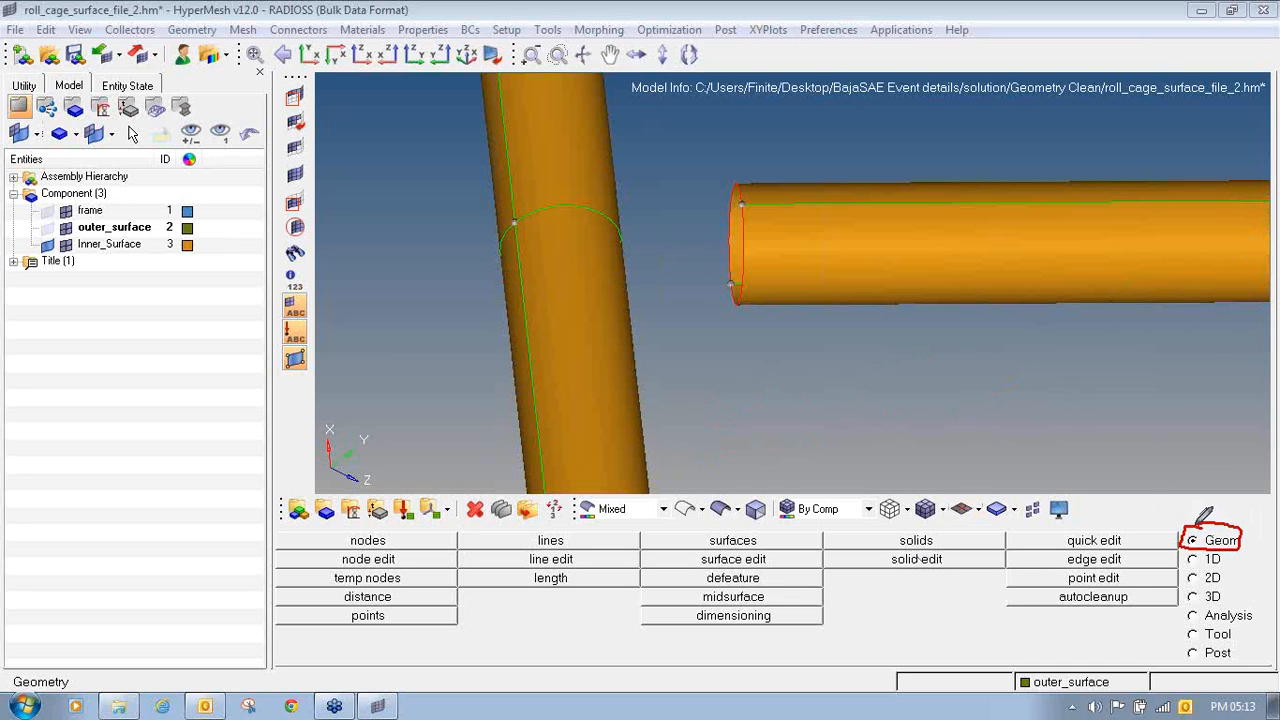
mouse_move(712, 549)
mouse_down()
mouse_move(720, 566)
mouse_move(792, 552)
mouse_move(700, 546)
mouse_up()
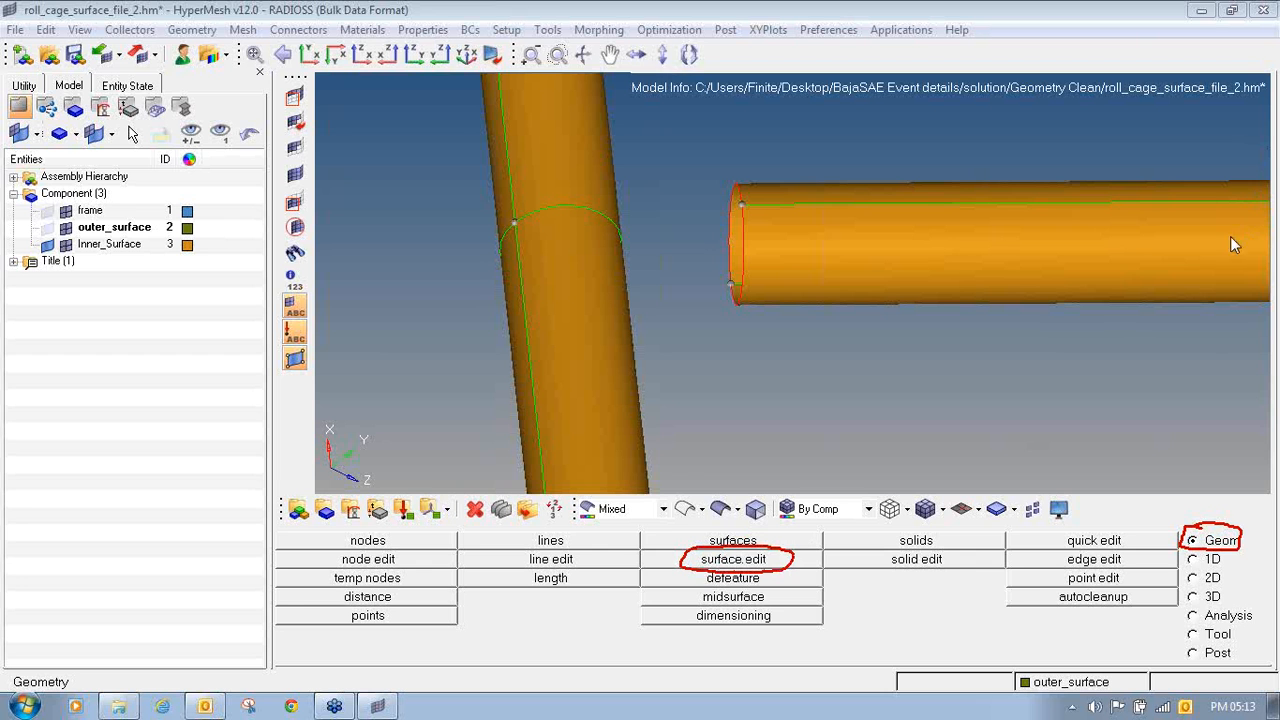
- Set up a surface edit Extend that extends over edges by distance, with a distance of 100
click(741, 565)
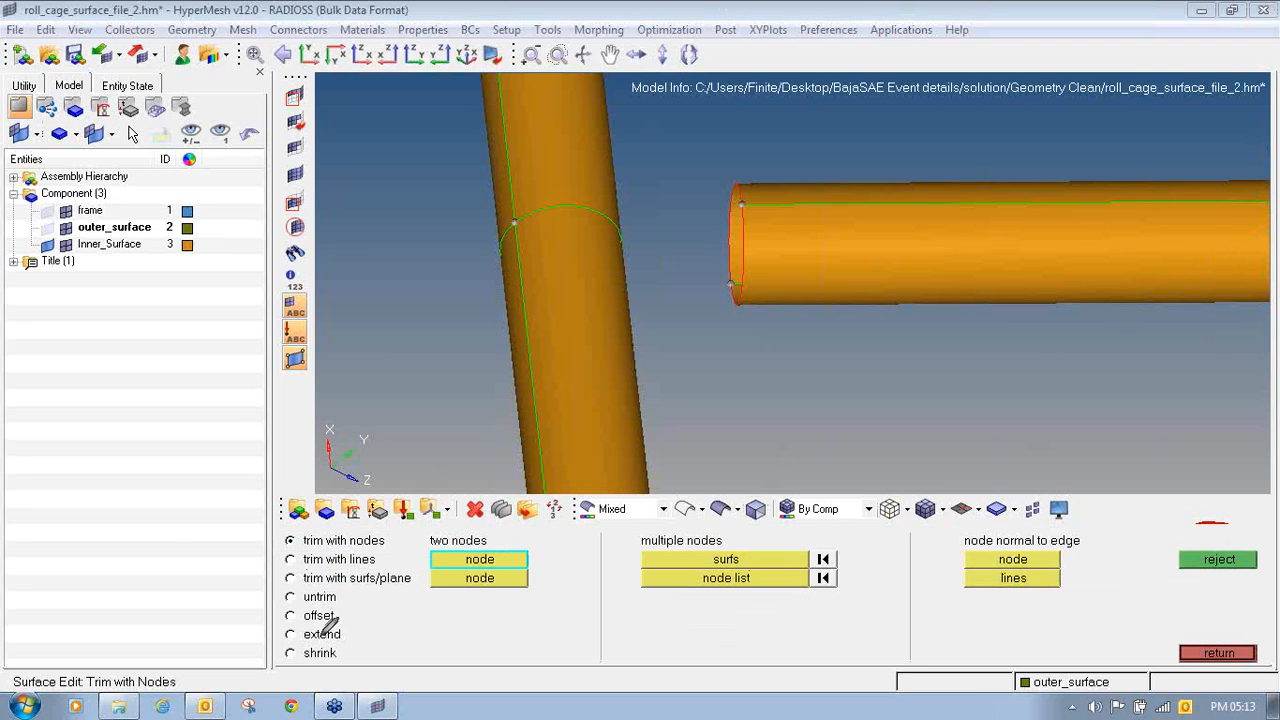
mouse_move(312, 624)
mouse_down()
mouse_move(284, 644)
mouse_move(348, 636)
mouse_up()
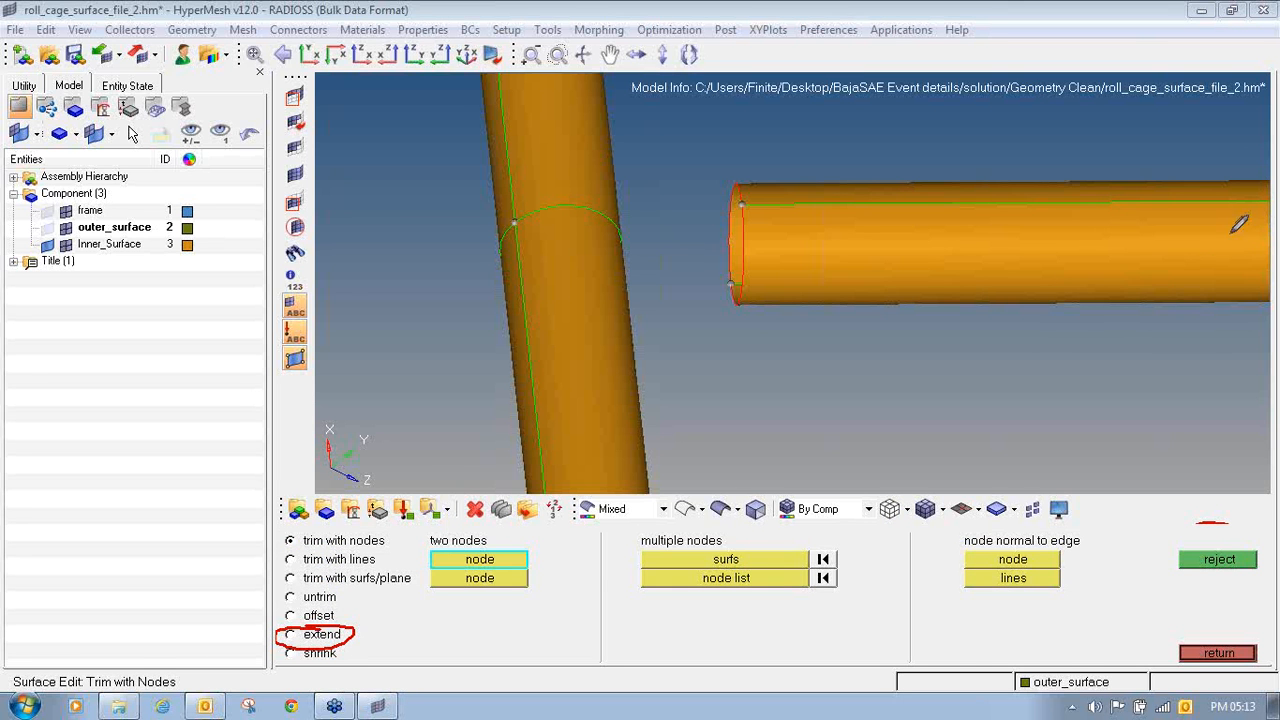
click(309, 635)
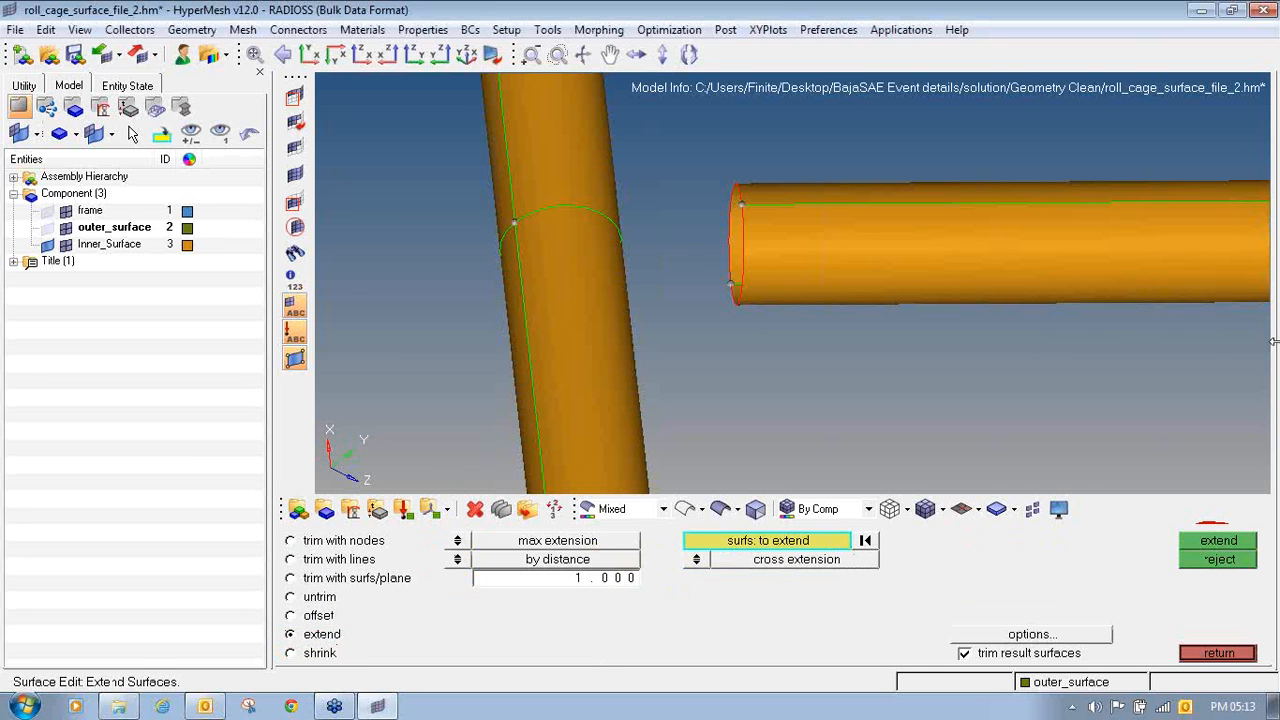
click(457, 545)
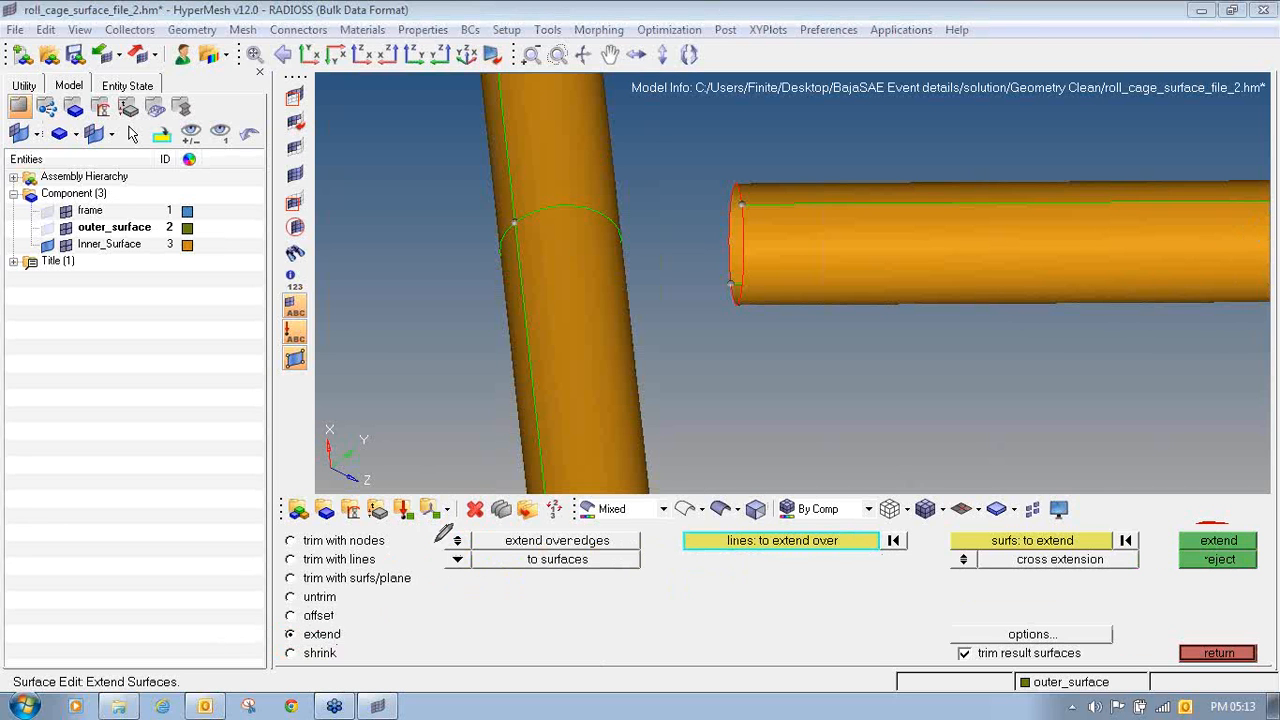
mouse_move(462, 526)
mouse_down()
mouse_move(448, 548)
mouse_move(476, 532)
mouse_move(460, 525)
mouse_up()
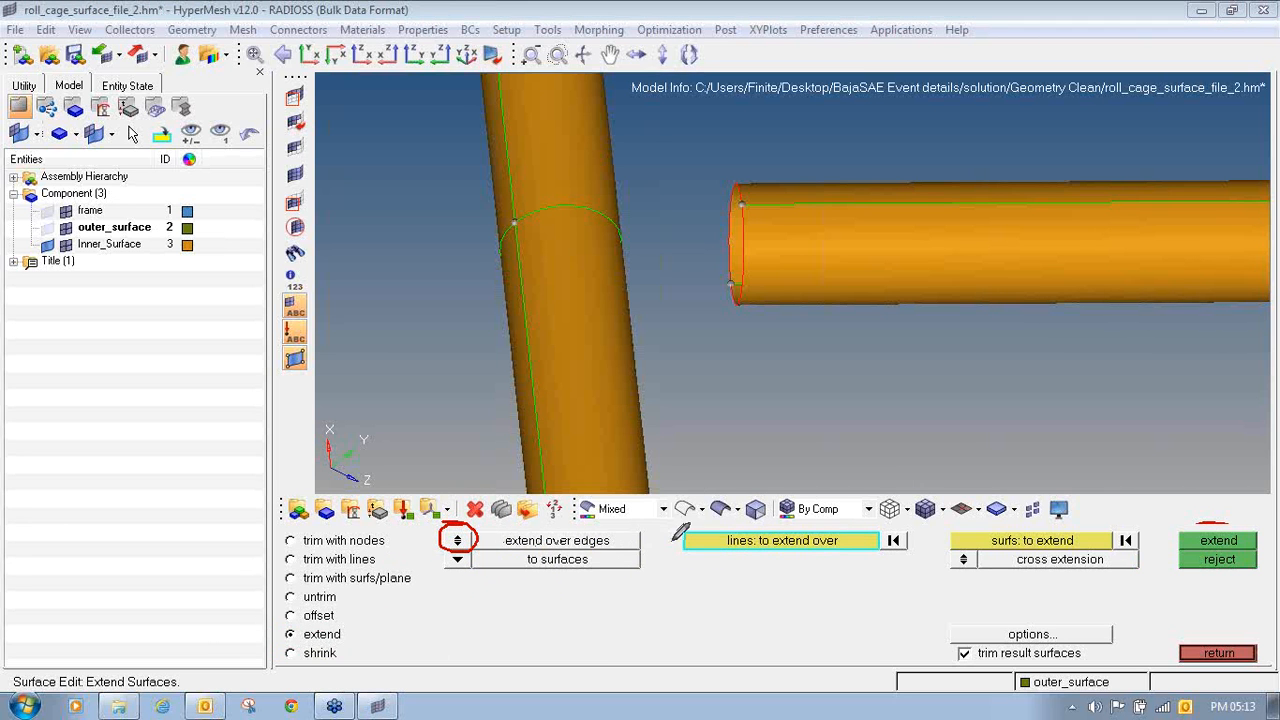
mouse_move(472, 549)
mouse_down()
mouse_move(449, 558)
mouse_move(466, 546)
mouse_up()
click(457, 560)
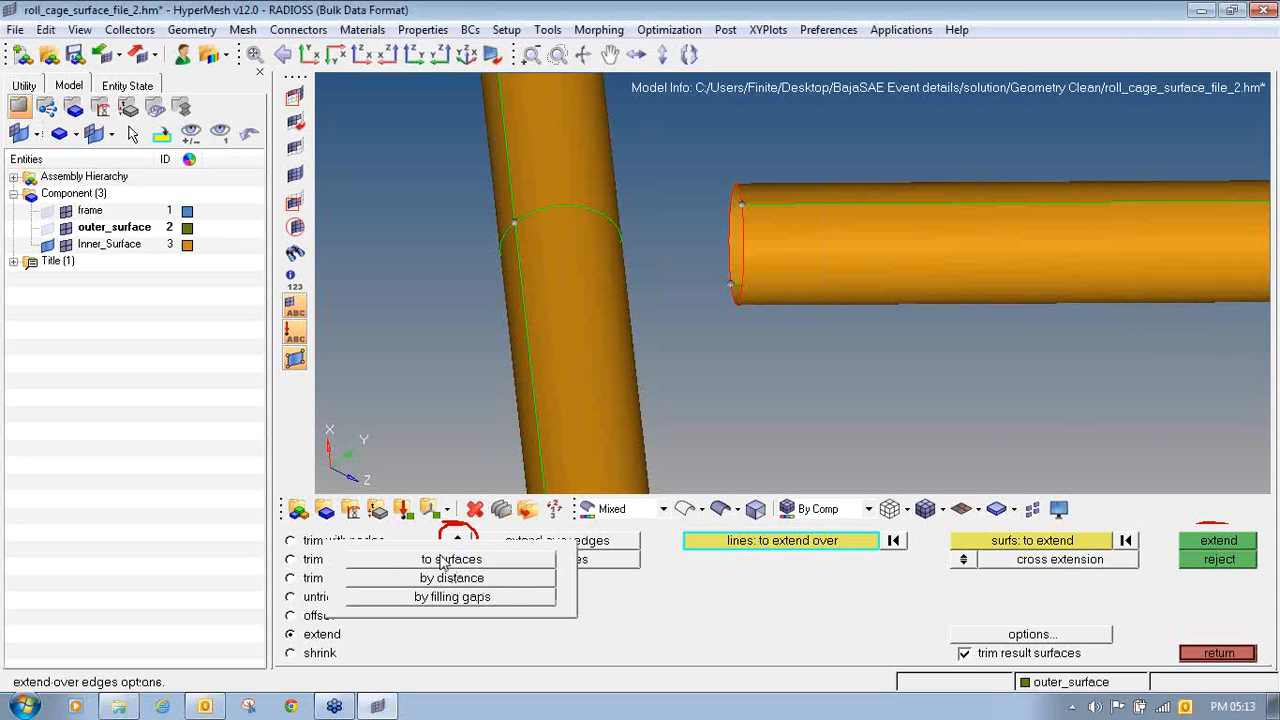
click(475, 579)
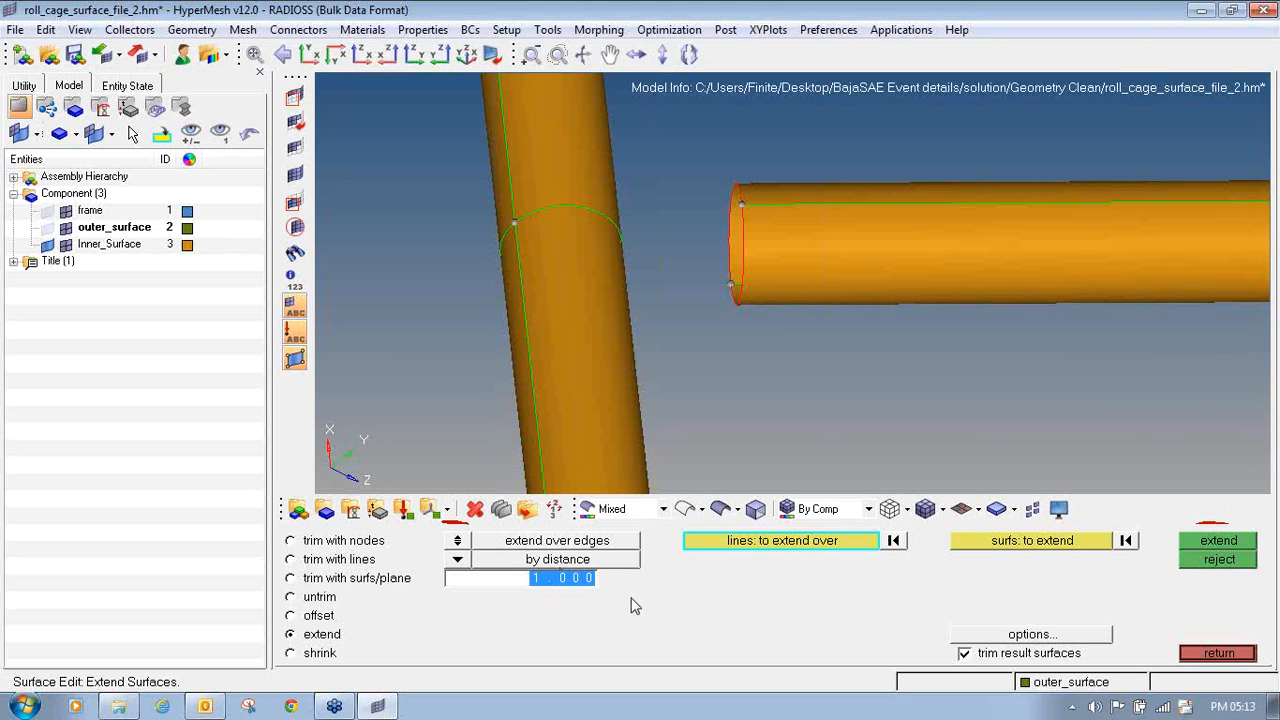
text(100)
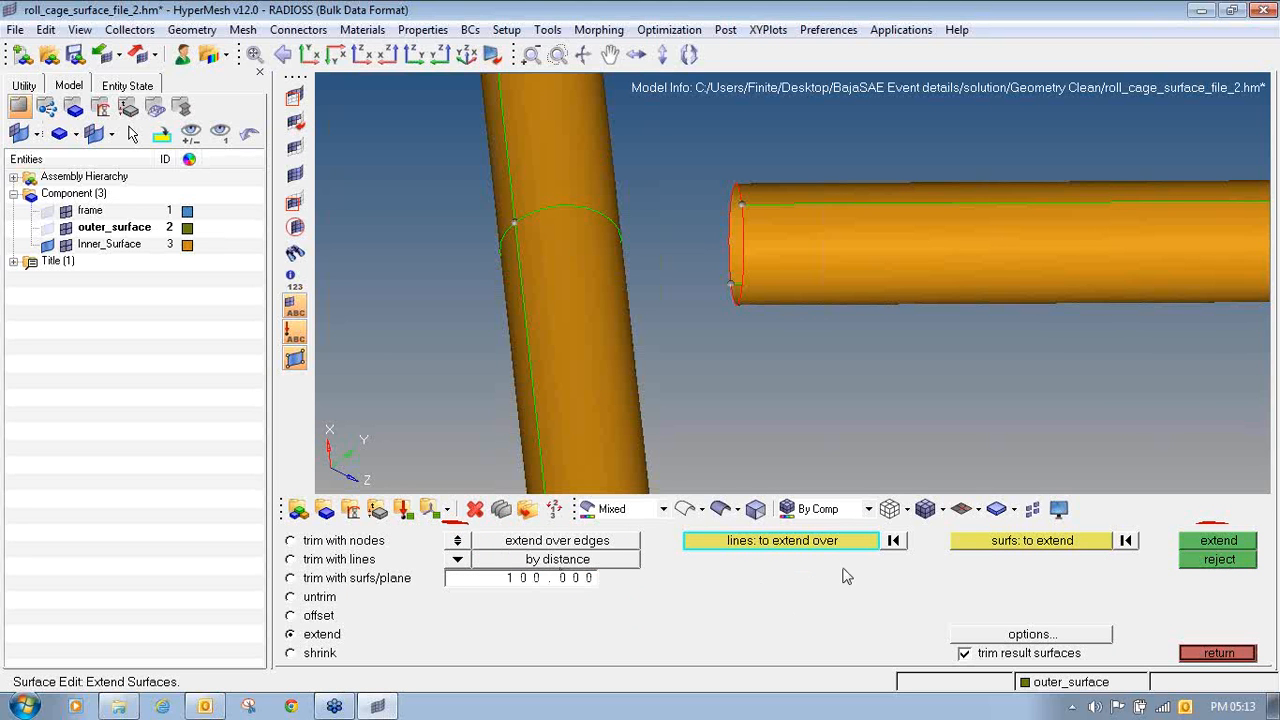
- Extend the cross tube's surfaces over the open edges at its cut end so the tube passes through the side tube
click(1035, 541)
ctrl+drag(820, 260, 760, 243)
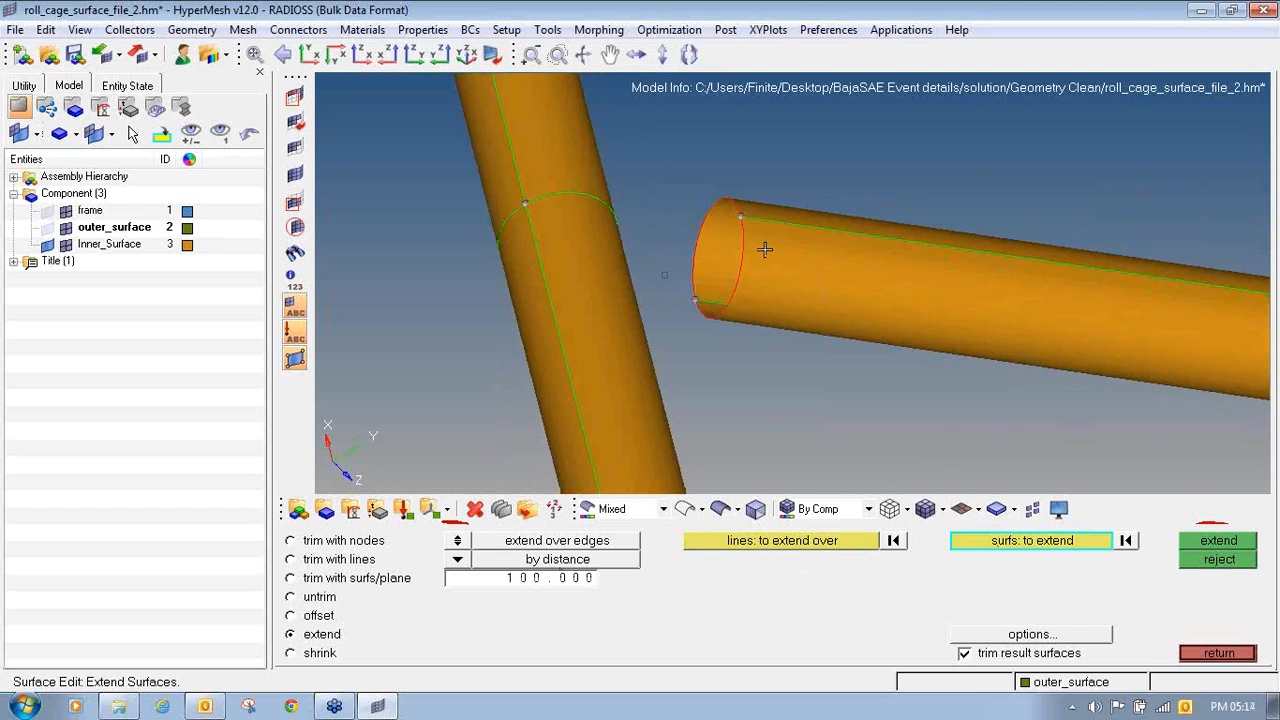
click(716, 236)
click(716, 236)
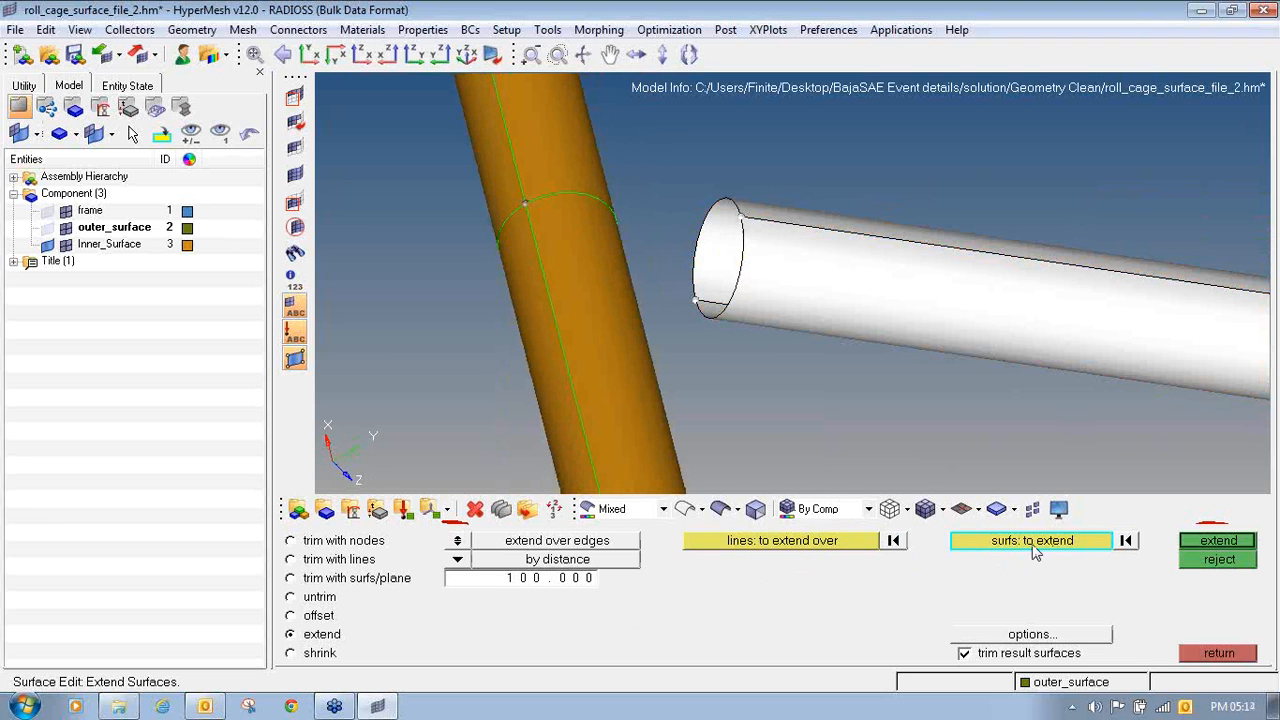
click(776, 545)
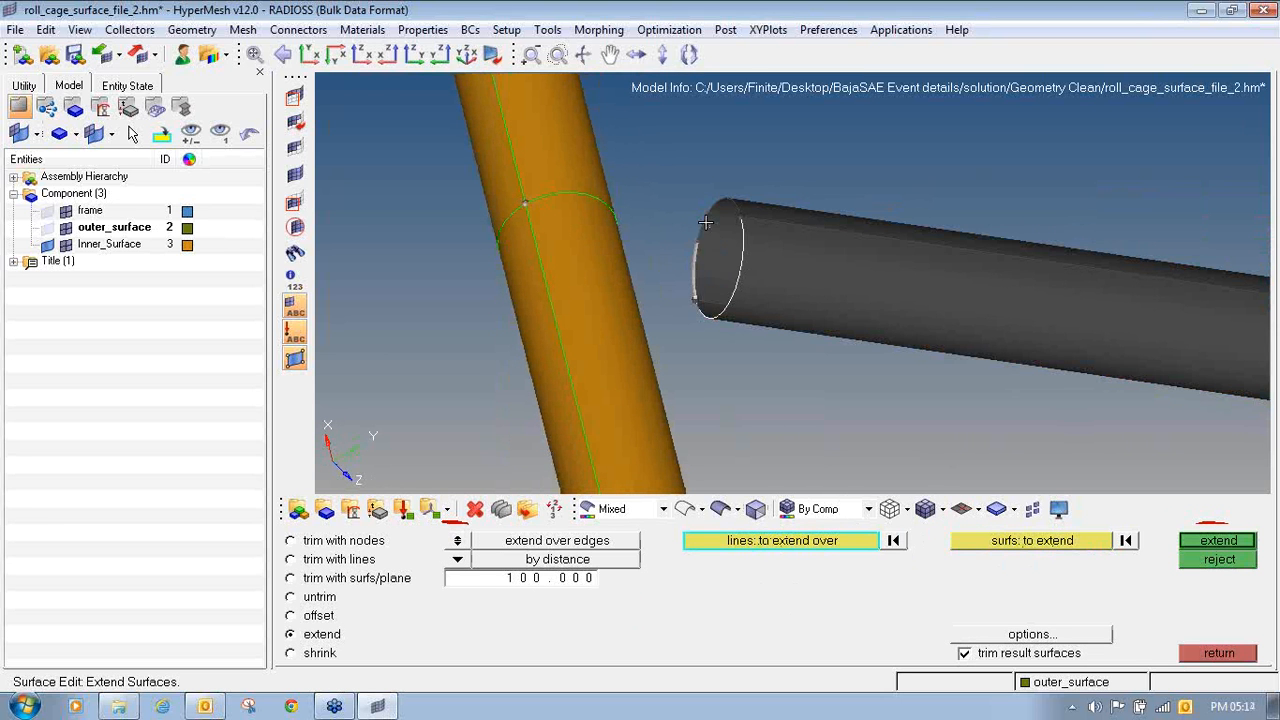
click(1217, 545)
ctrl+drag(849, 264, 613, 186)
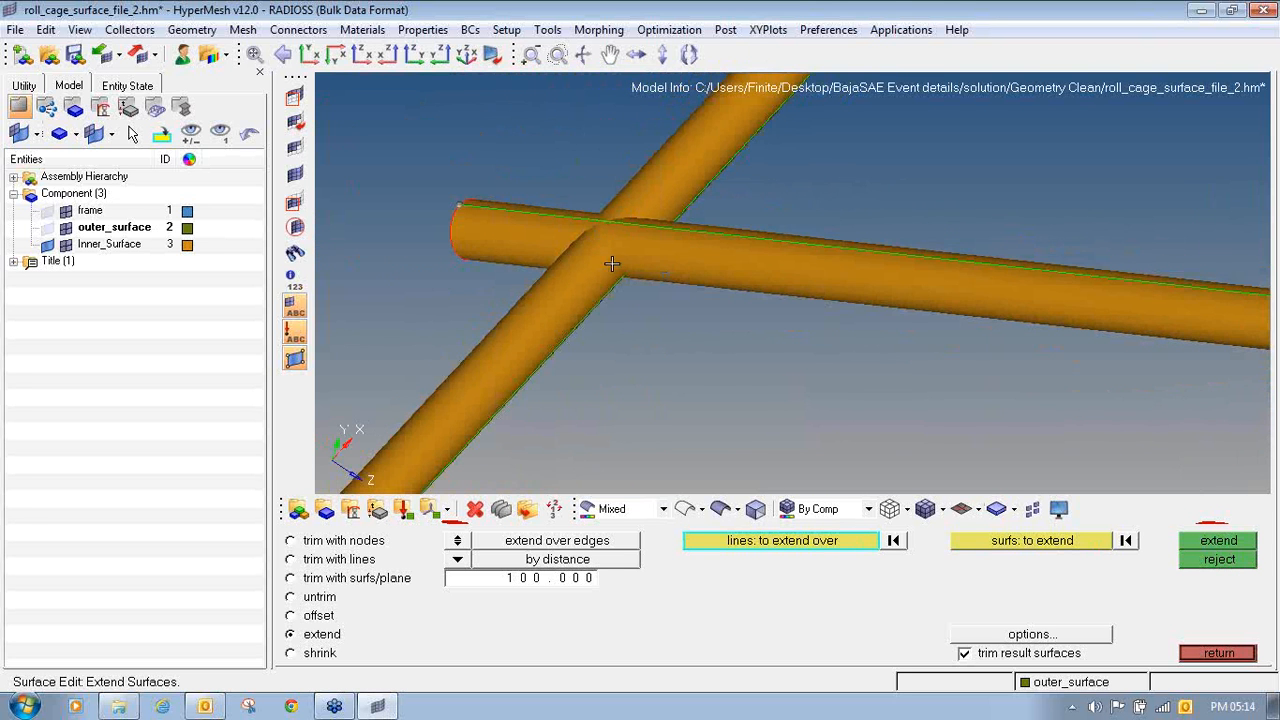
ctrl+drag(567, 301, 796, 330)
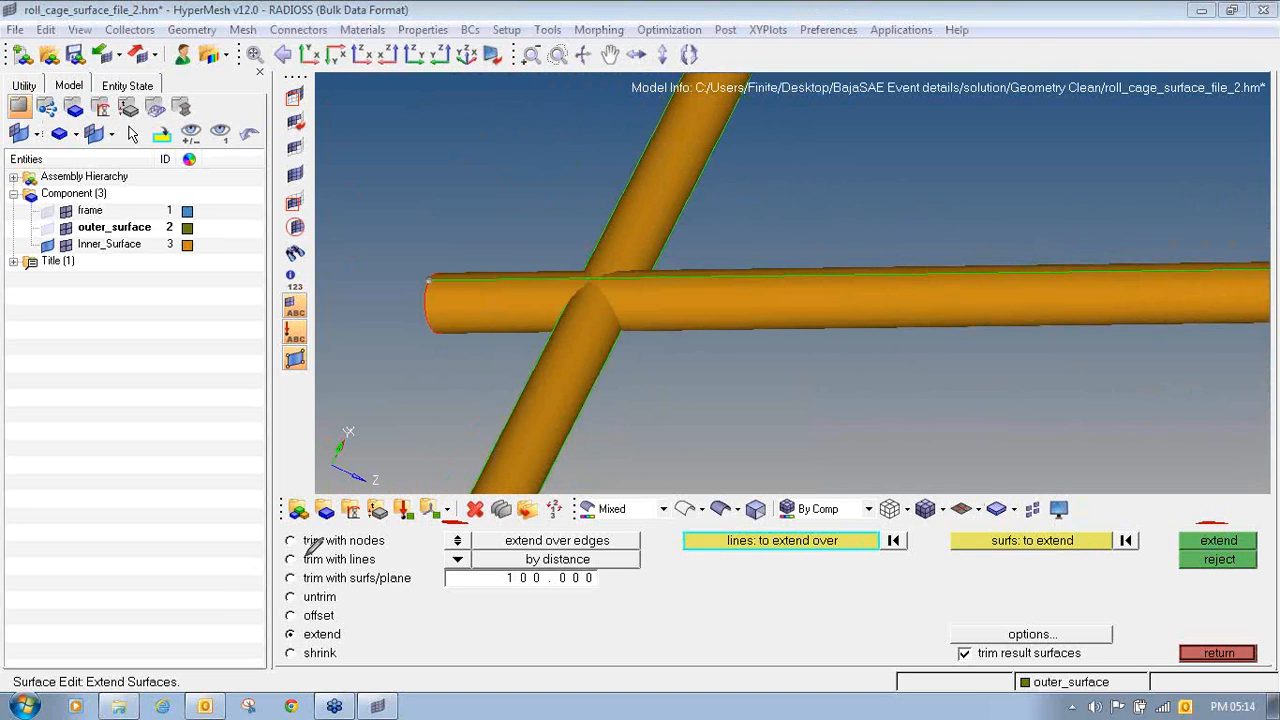
- Trim the extended cross tube and the side tube against each other using trim with surfs, with trim both on
mouse_move(300, 566)
mouse_down()
mouse_move(288, 572)
mouse_move(305, 590)
mouse_move(423, 560)
mouse_move(298, 566)
mouse_up()
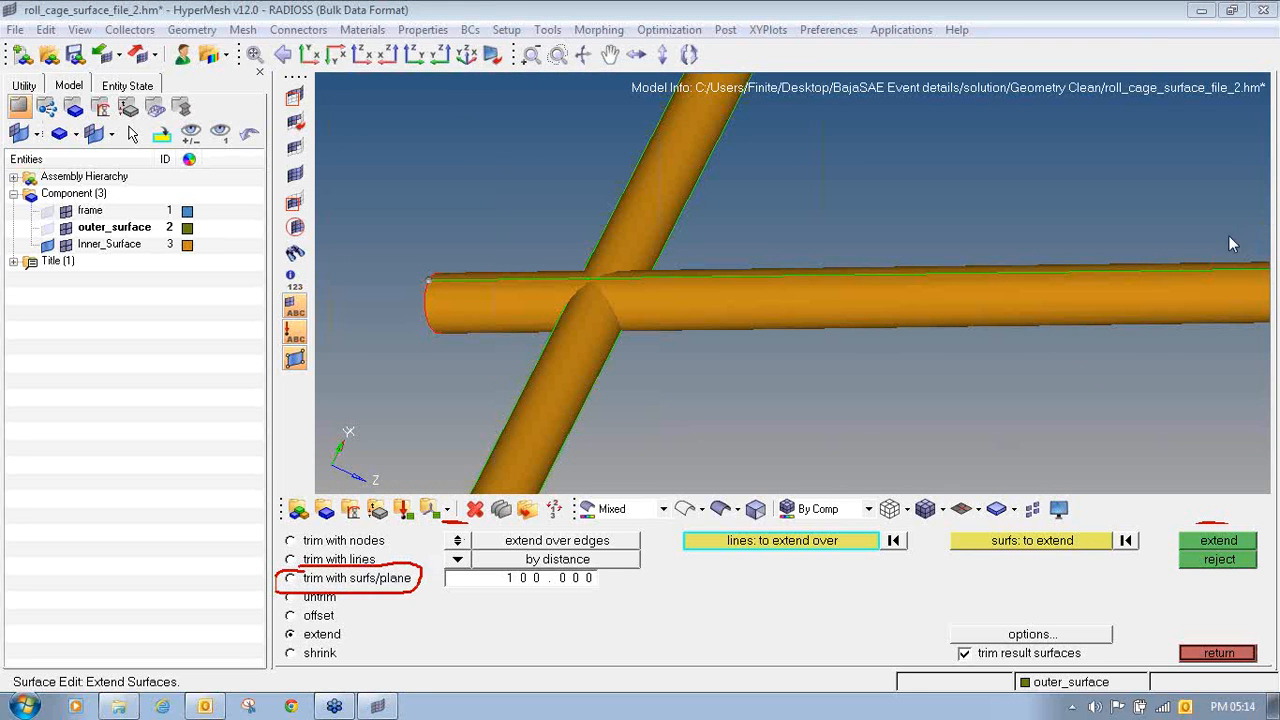
click(354, 583)
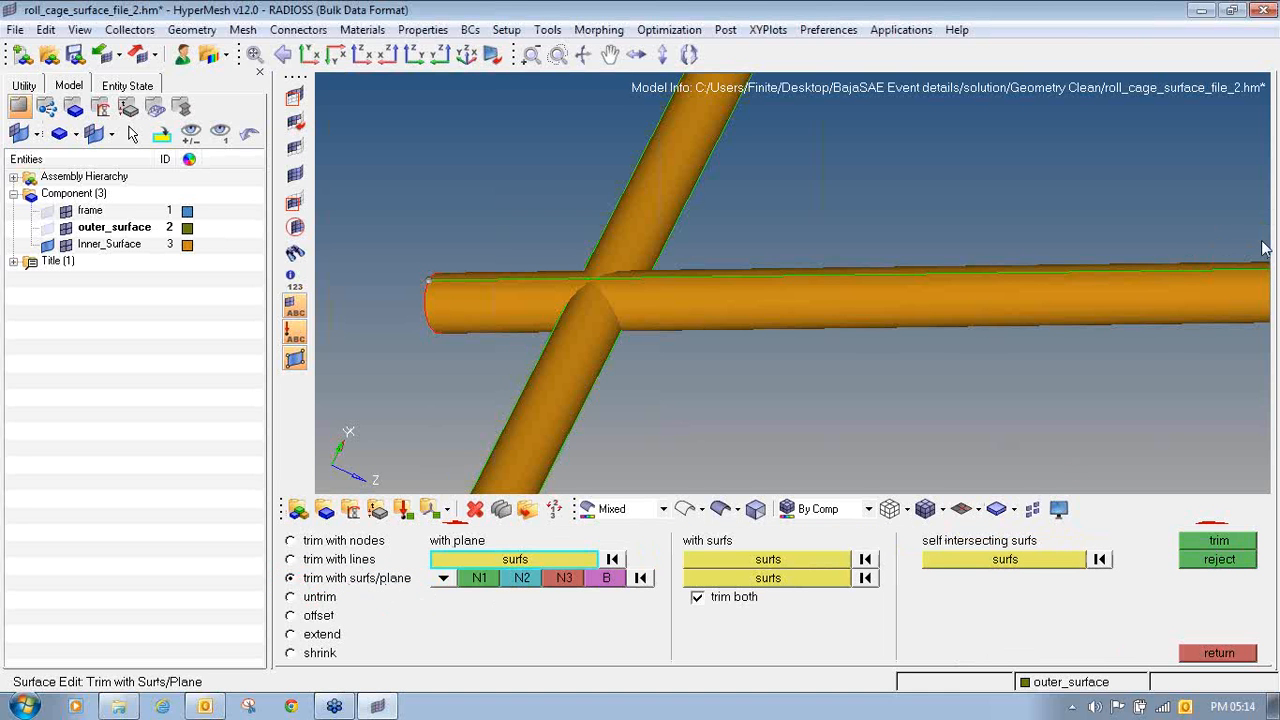
mouse_move(688, 516)
mouse_down()
mouse_move(672, 610)
mouse_move(903, 600)
mouse_move(895, 520)
mouse_move(682, 518)
mouse_up()
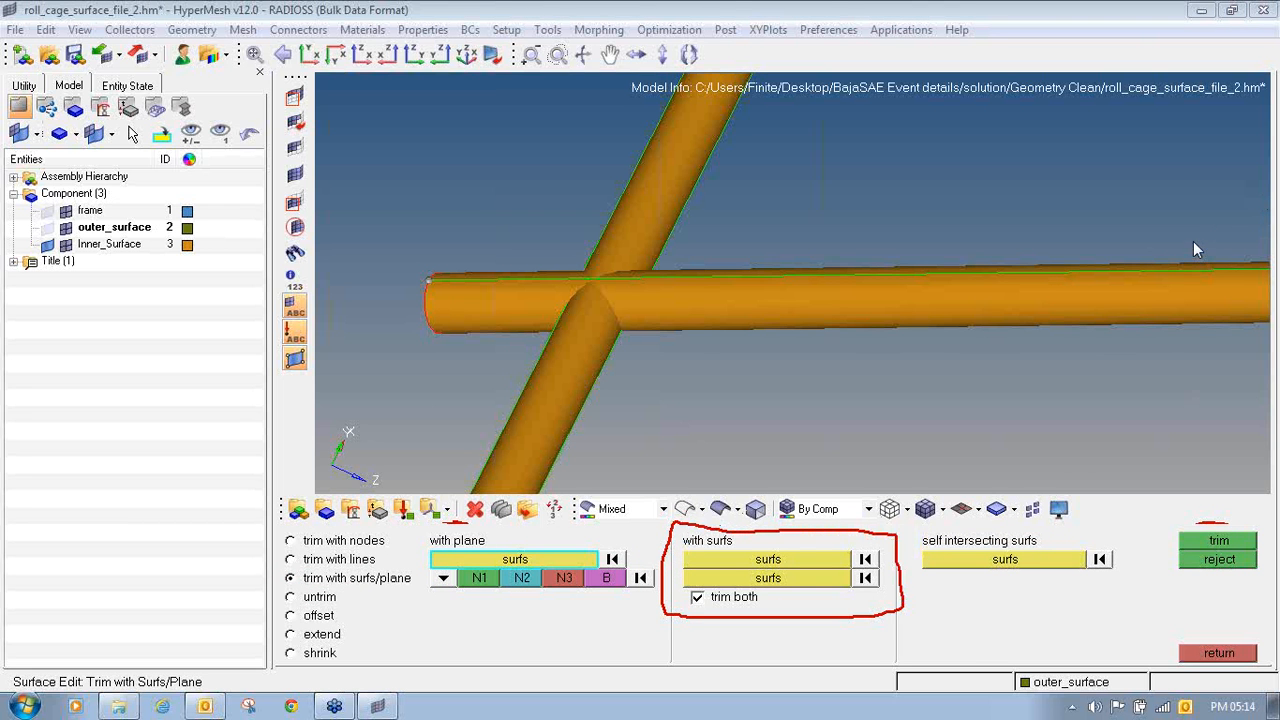
click(802, 560)
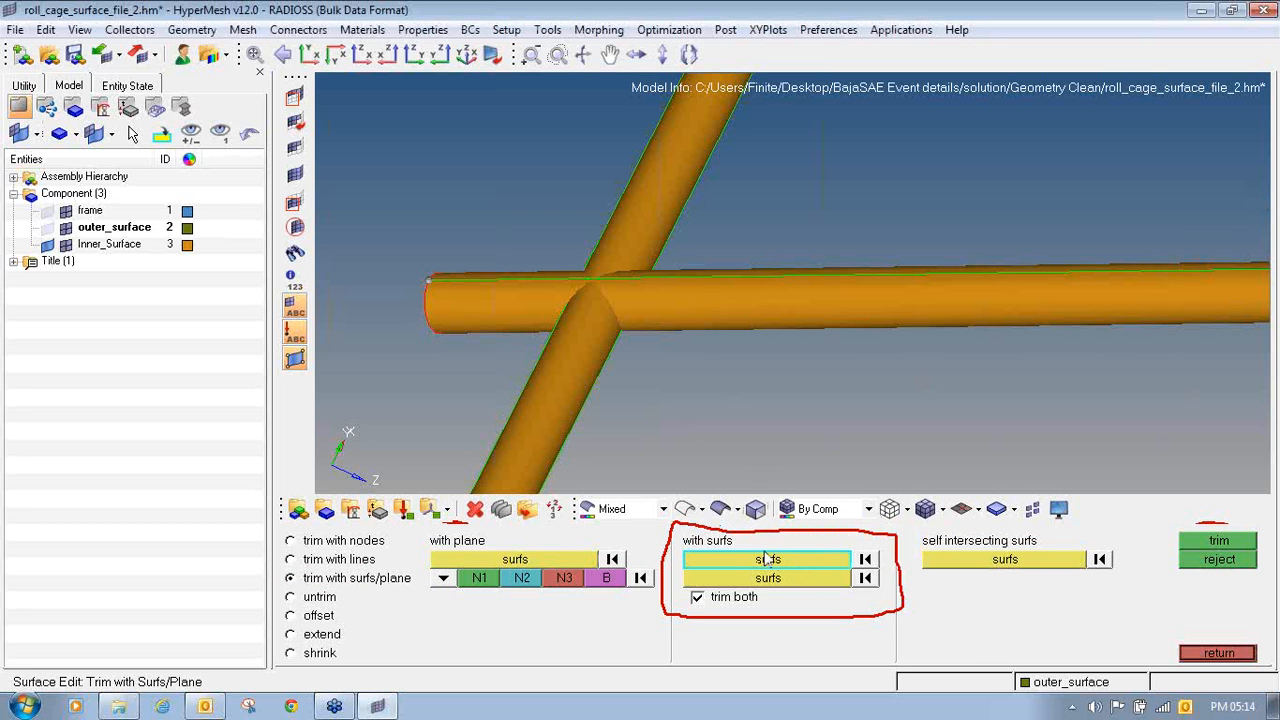
ctrl+drag(631, 311, 483, 312)
click(432, 309)
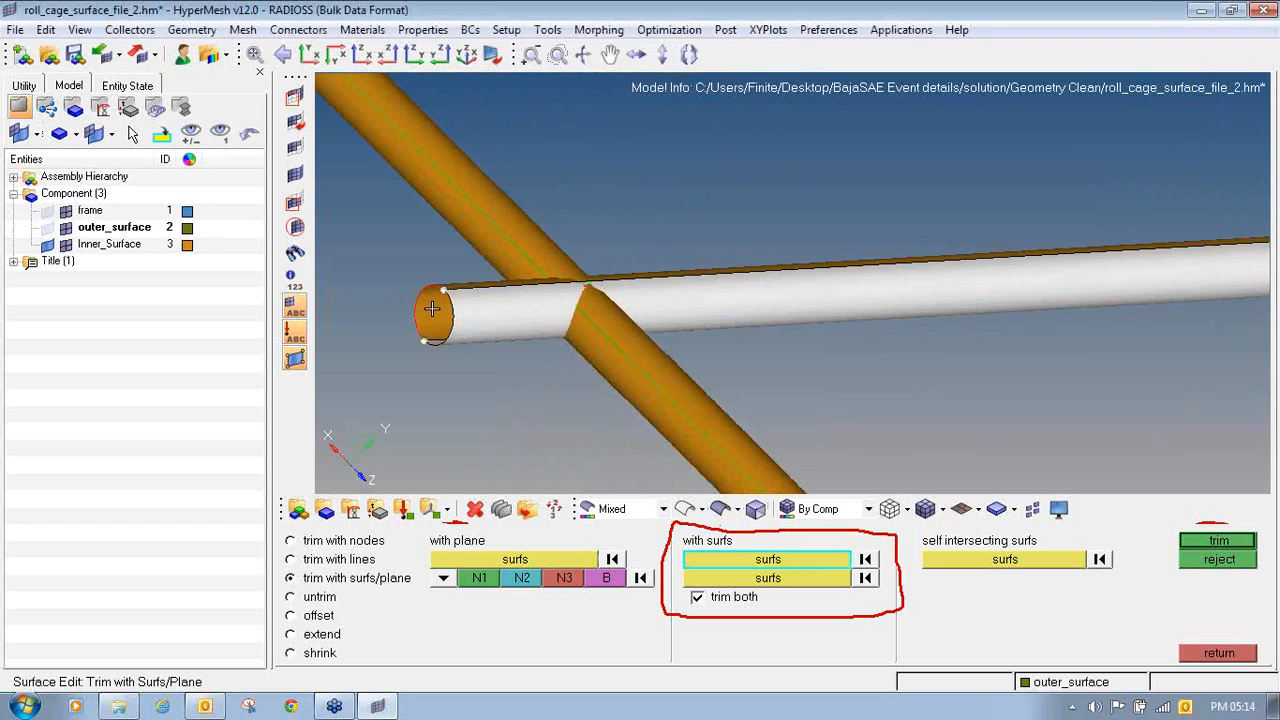
click(432, 309)
click(722, 578)
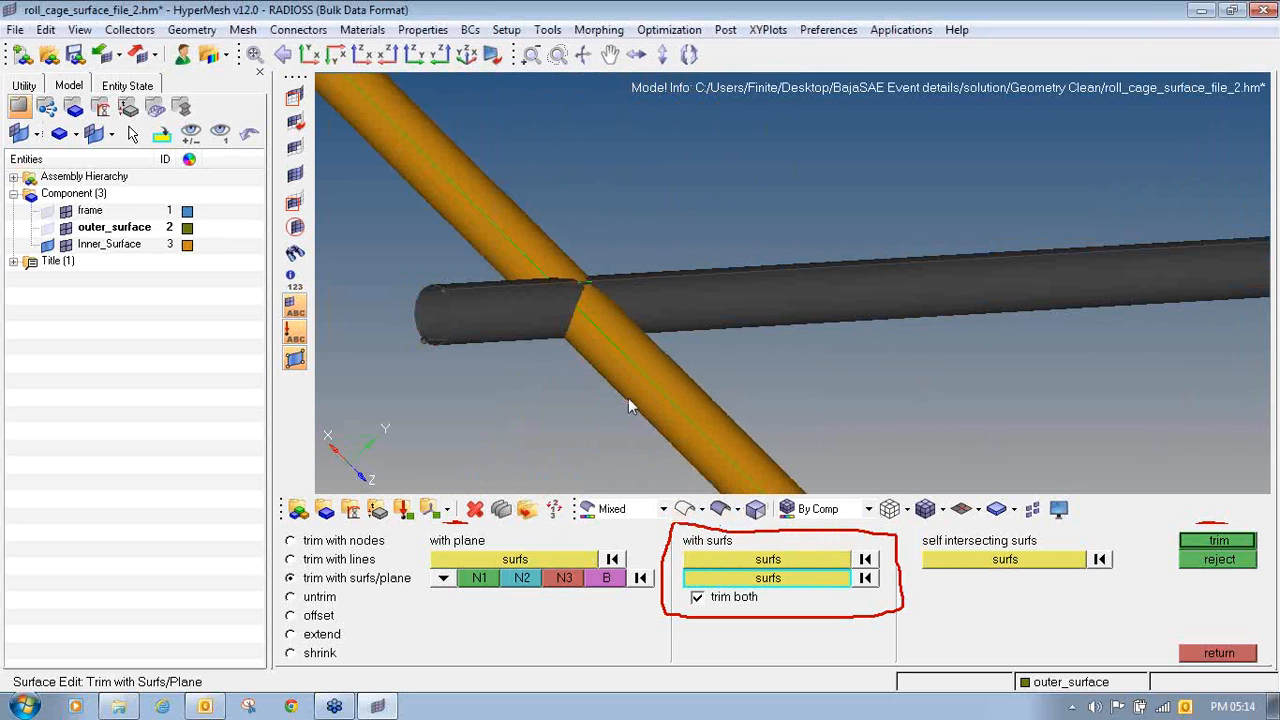
click(628, 398)
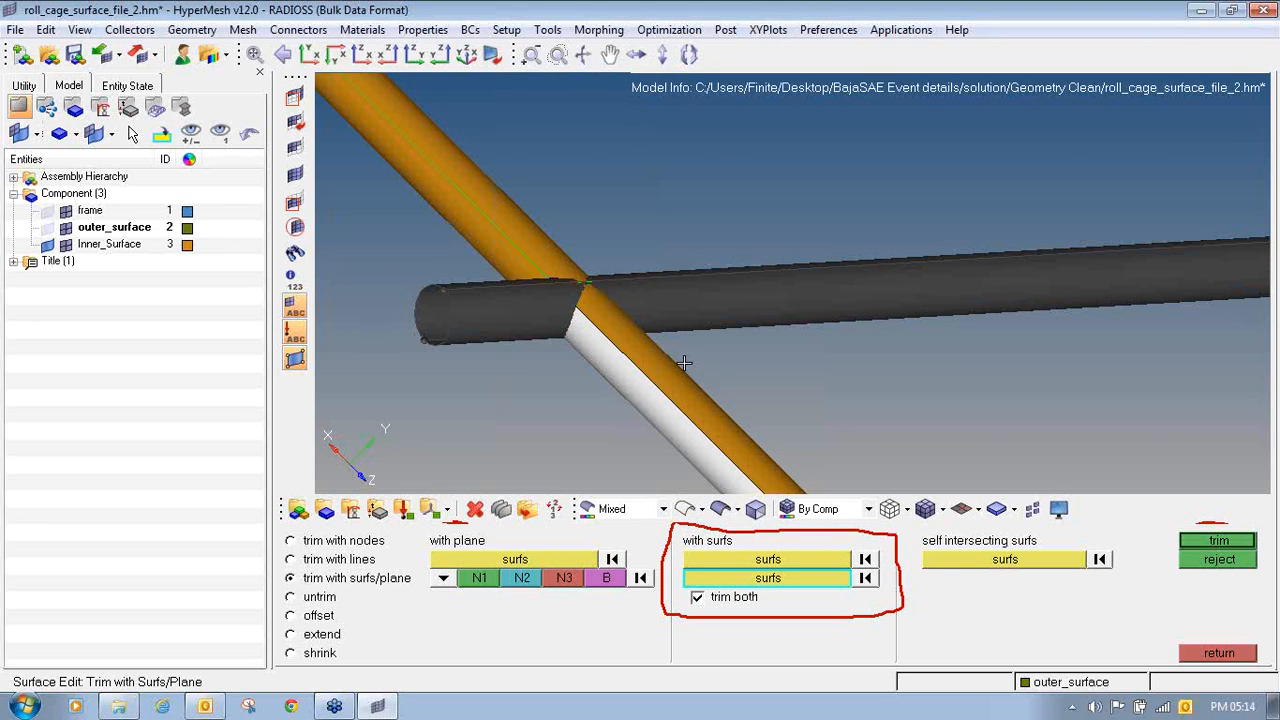
click(673, 387)
click(507, 216)
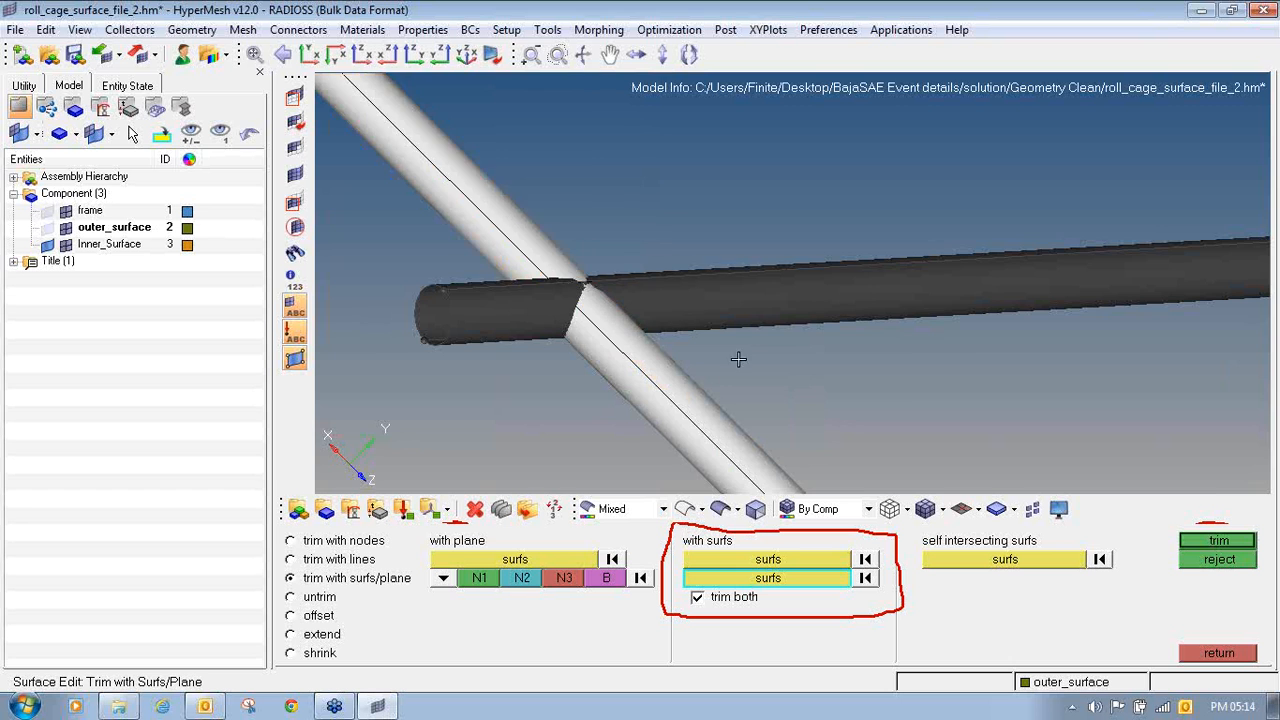
ctrl+drag(737, 360, 704, 346)
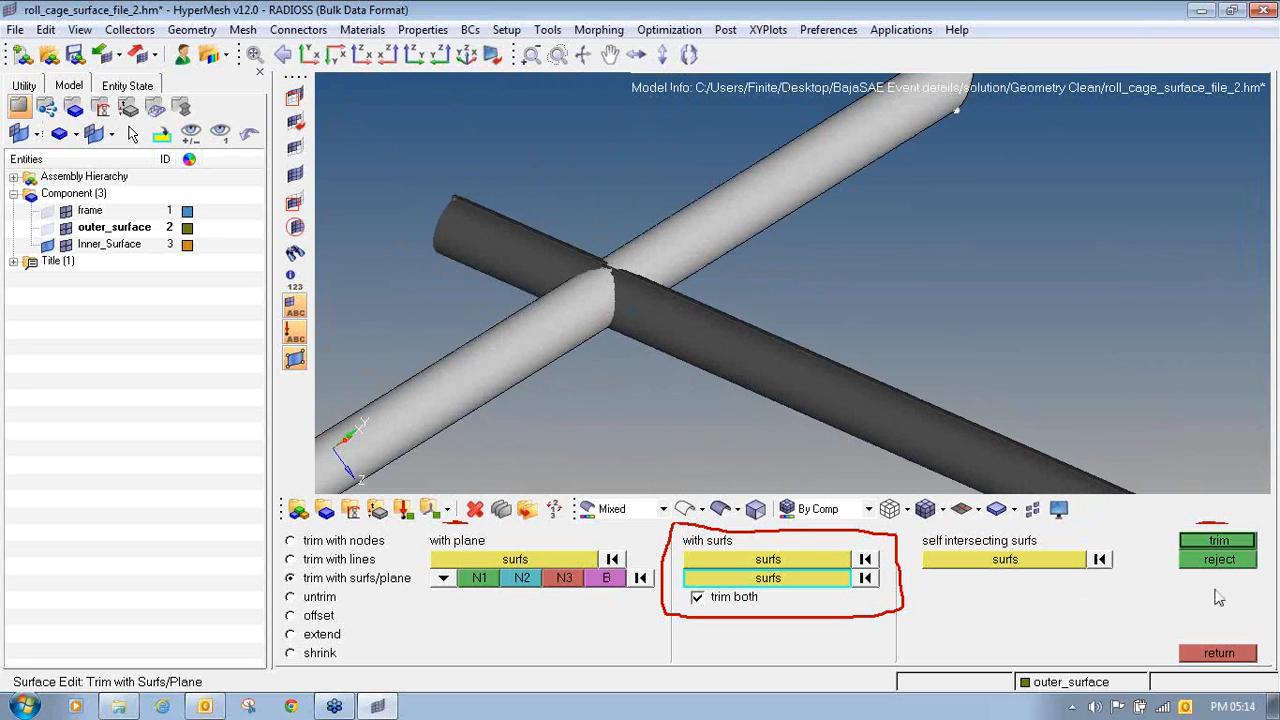
click(1198, 543)
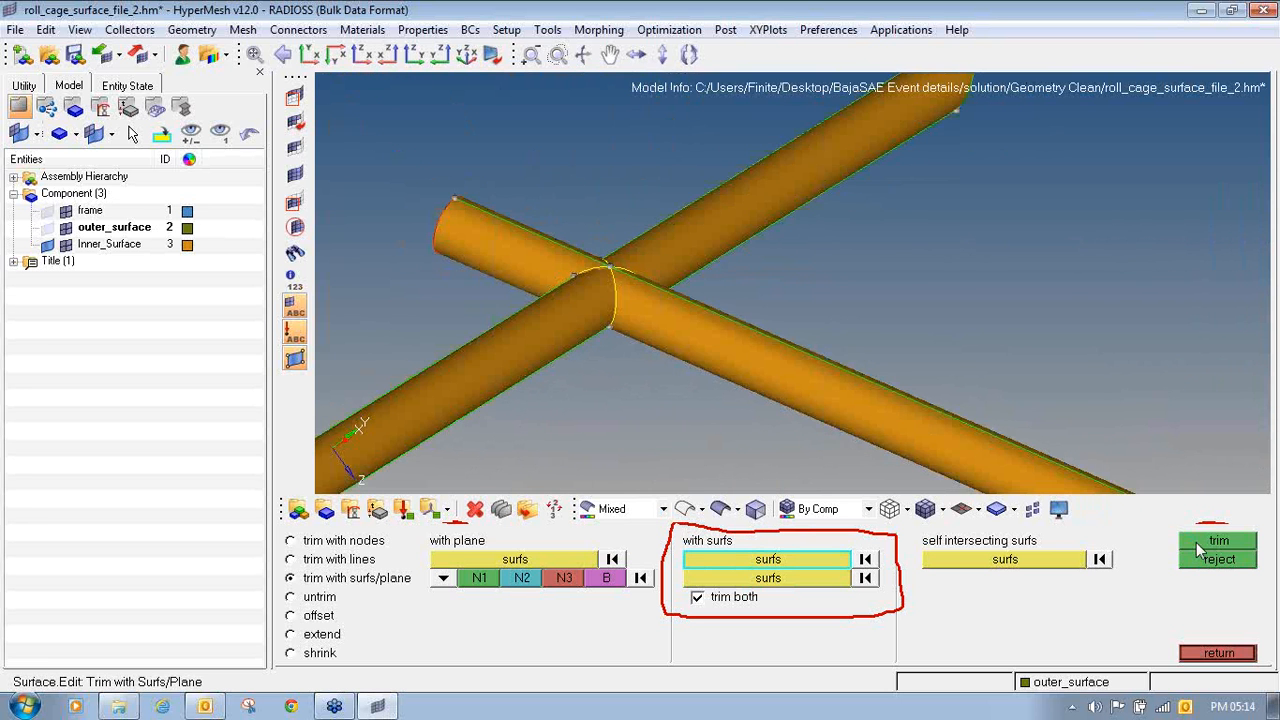
ctrl+drag(476, 295, 568, 202)
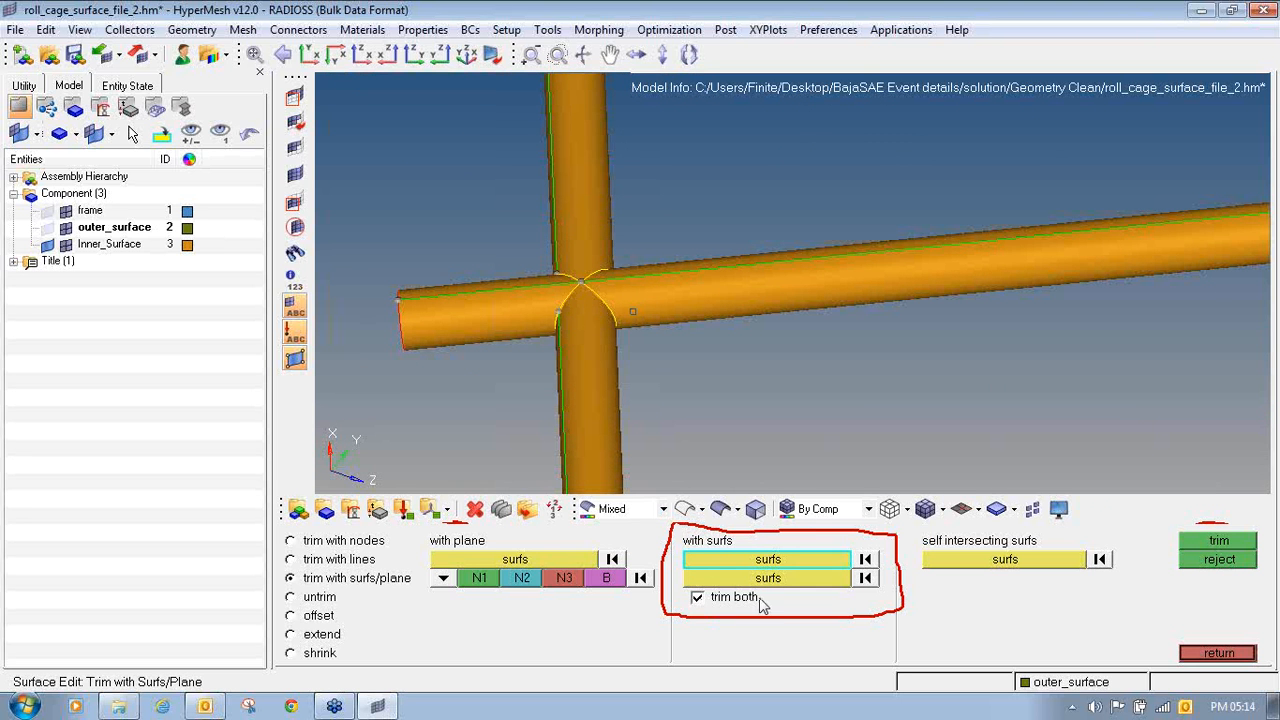
- Delete the cross tube stub that projects past the far side of the side tube
ctrl+right_drag(566, 343, 677, 364)
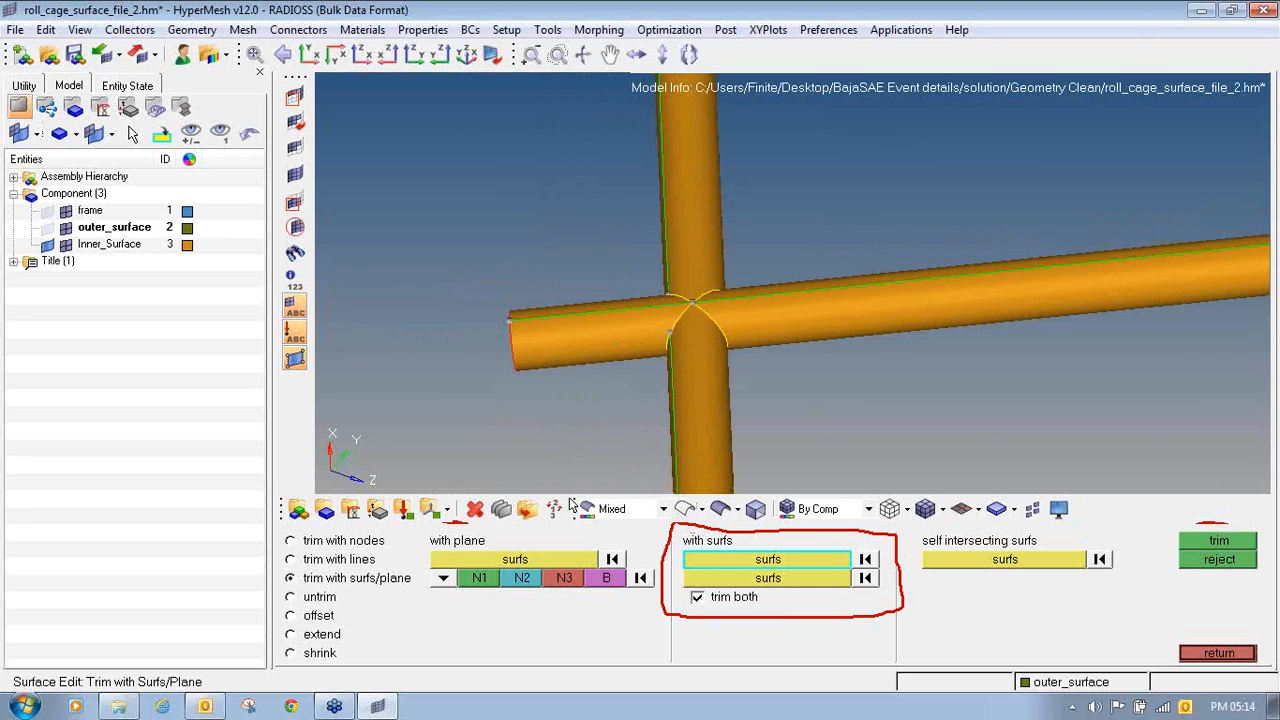
click(479, 514)
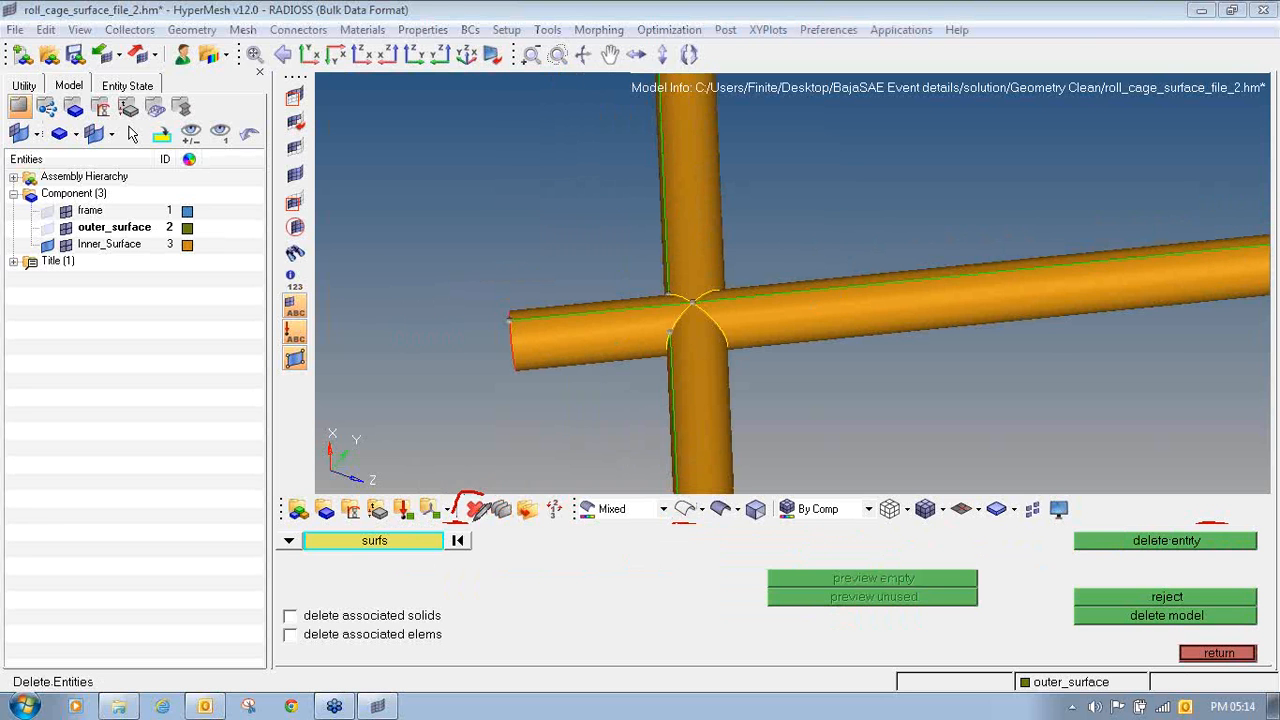
drag(470, 519, 479, 494)
click(586, 372)
middle_click(587, 378)
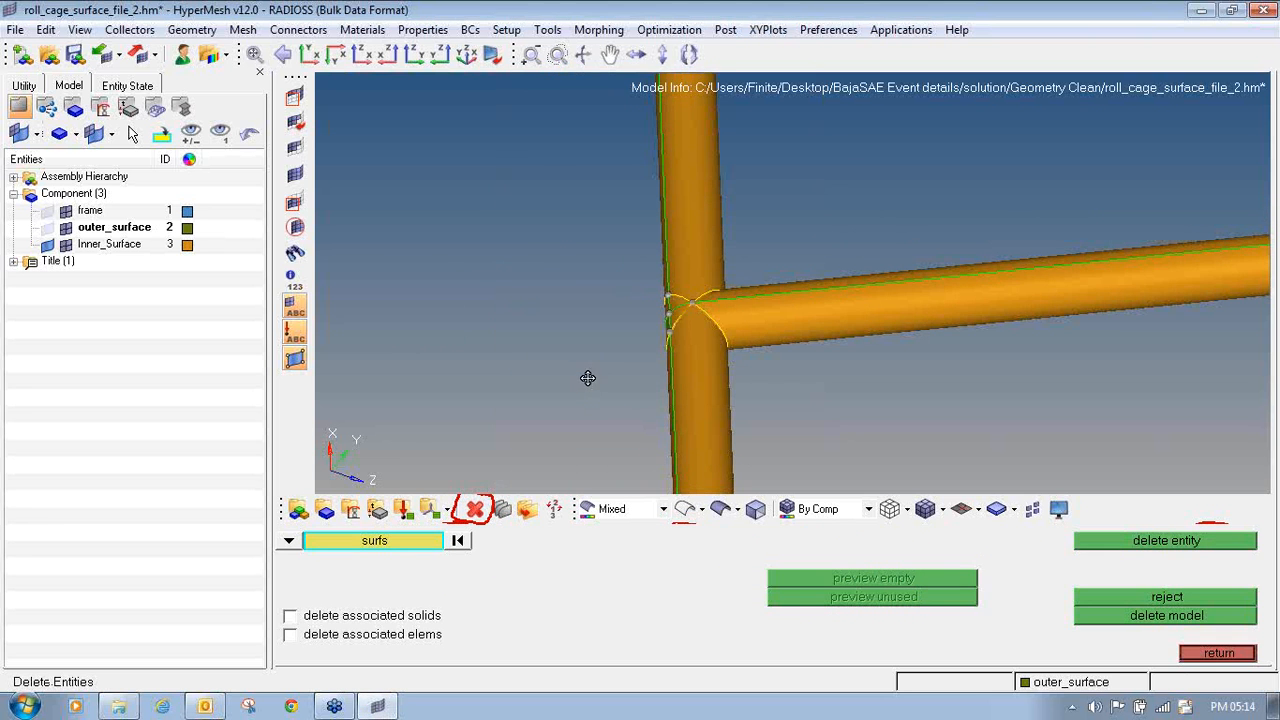
- Mask the outer surfaces of both tubes, including the small patches at the joint, leaving only the internal intersection surfaces displayed
ctrl+drag(587, 378, 565, 273)
click(295, 97)
shift+drag(766, 202, 849, 321)
shift+drag(757, 385, 868, 463)
ctrl+scroll(657, 349, up, 1)
ctrl+scroll(657, 349, up, 2)
click(692, 322)
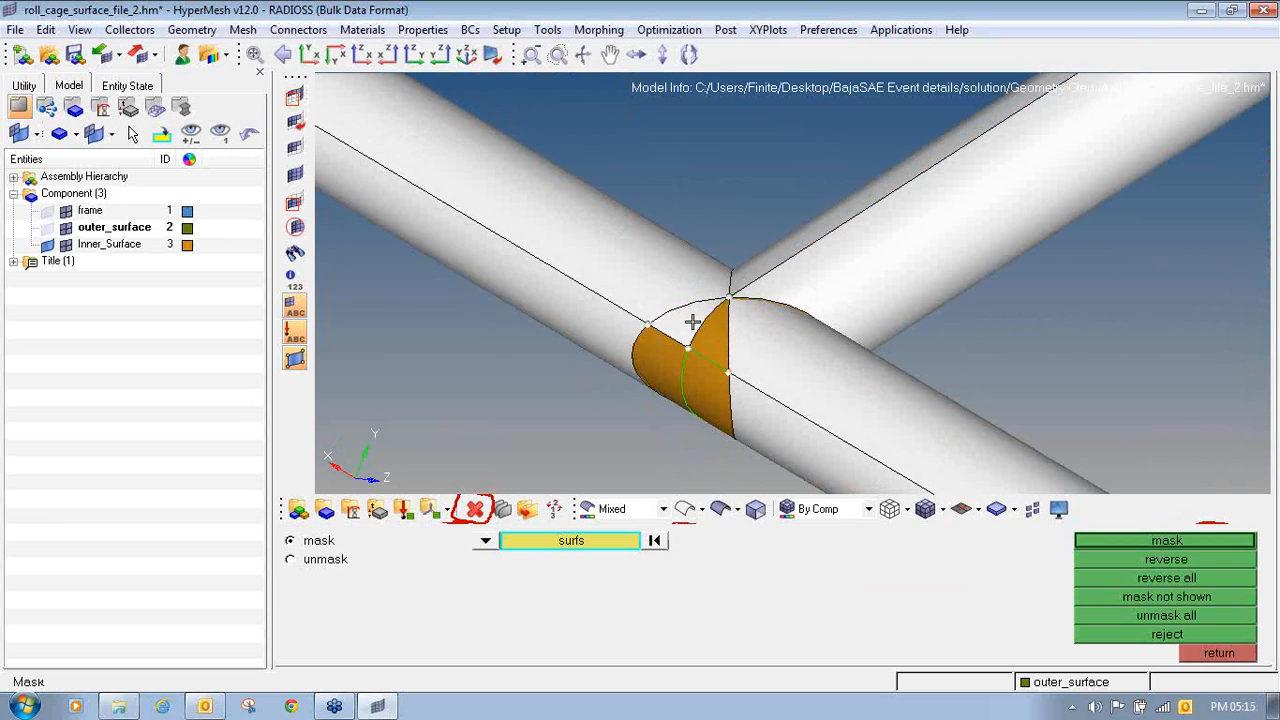
click(714, 335)
click(664, 354)
click(690, 382)
ctrl+drag(690, 382, 785, 335)
click(1101, 540)
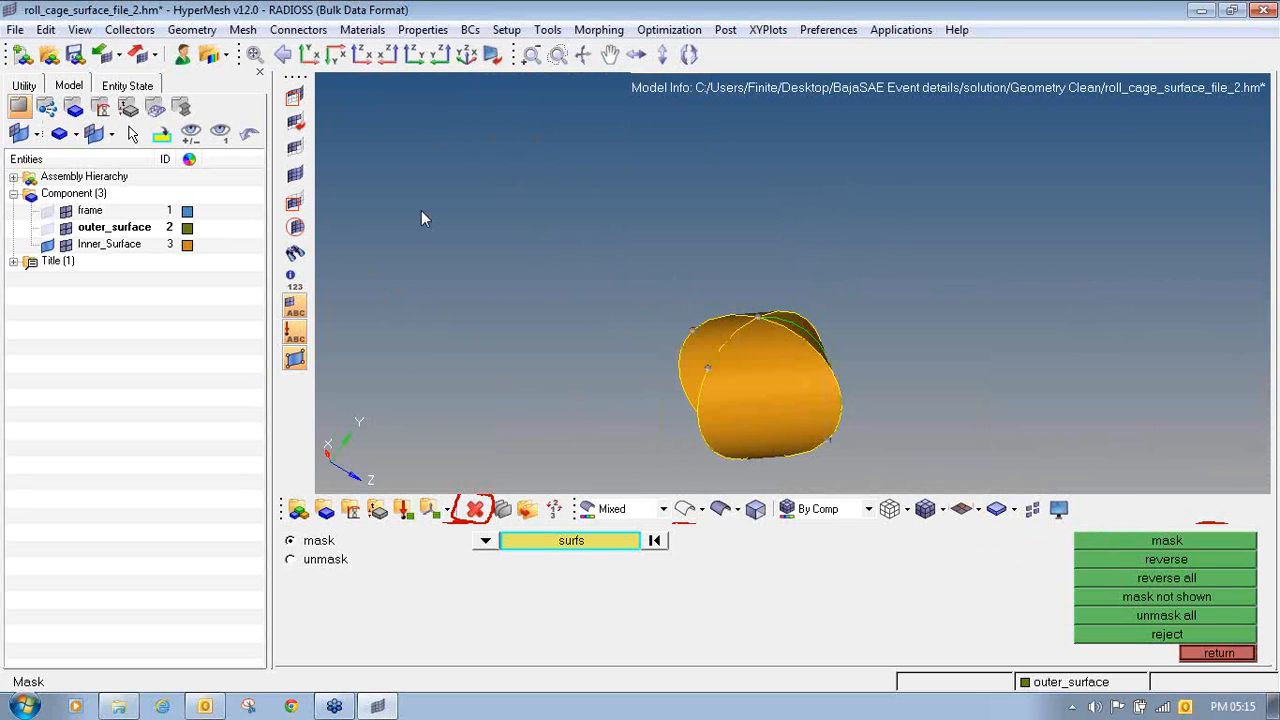
- Delete all the displayed internal surfaces inside the tube intersection
click(475, 509)
click(760, 390)
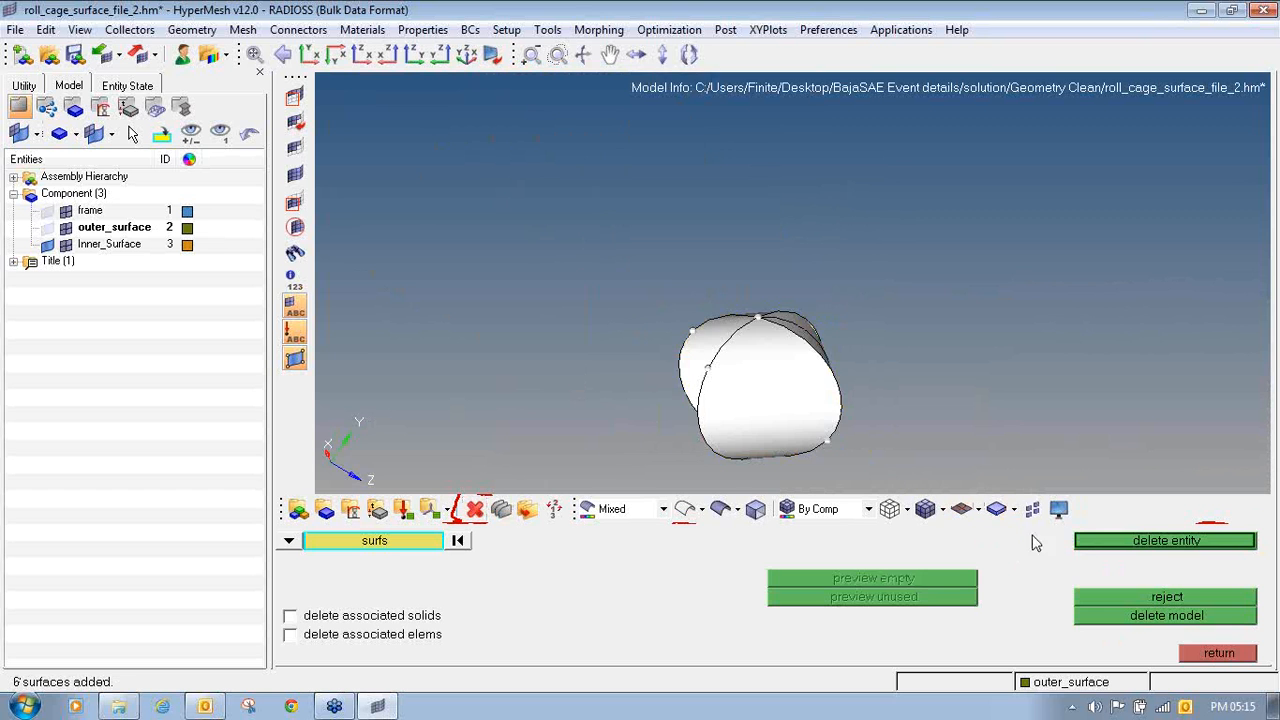
click(1080, 541)
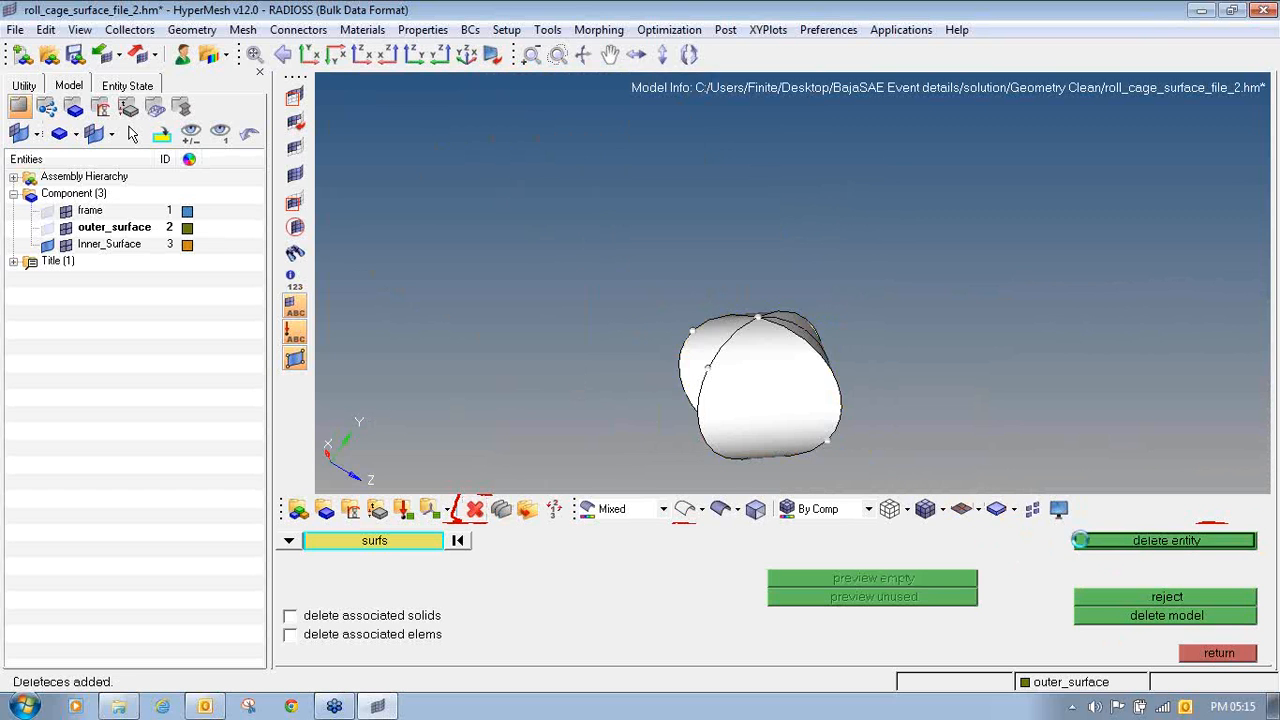
- Unmask all surfaces and examine the small patches and edges left on the side tube at the trimmed joint
click(295, 174)
ctrl+right_drag(806, 393, 565, 318)
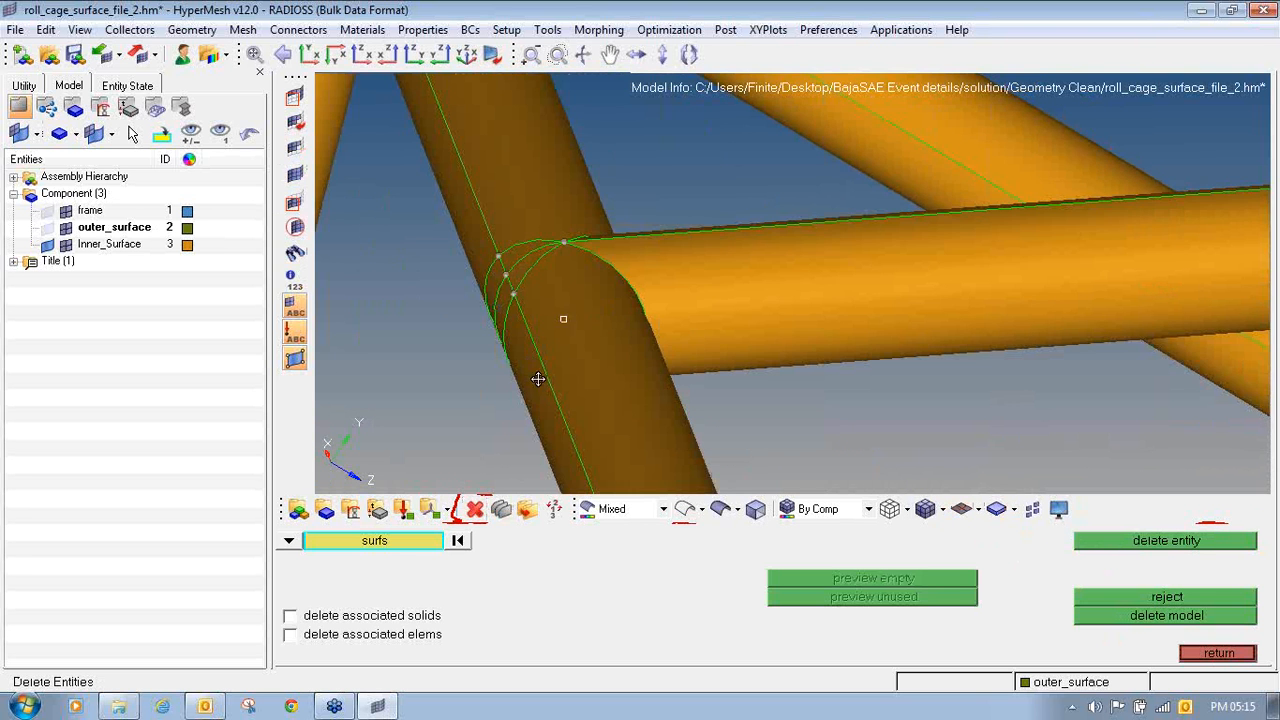
scroll(538, 379, down, 8)
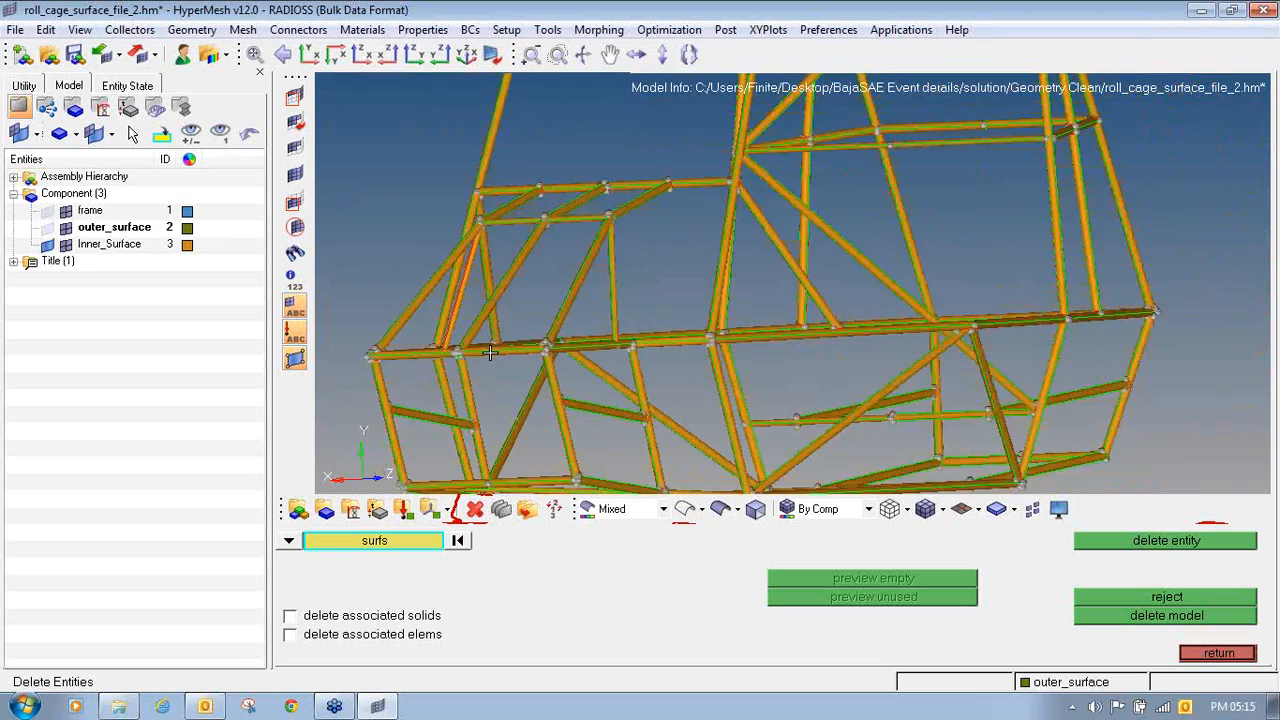
scroll(490, 352, up, 8)
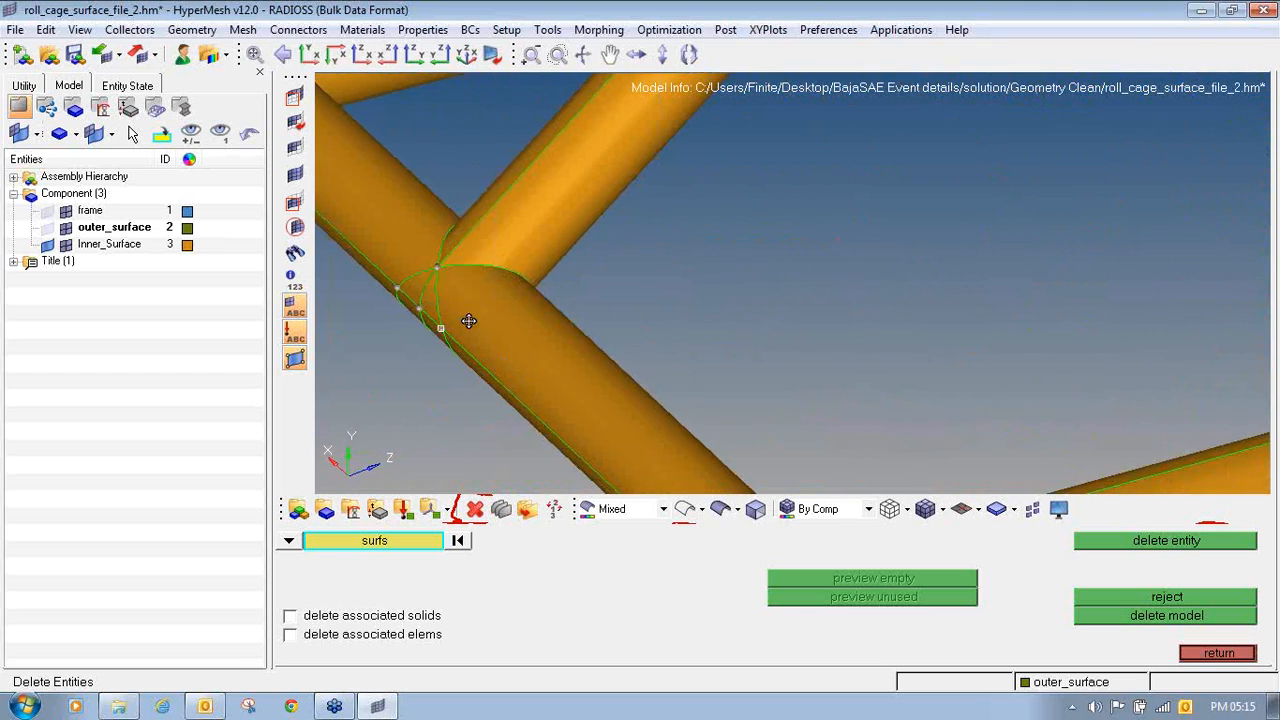
scroll(469, 320, up, 5)
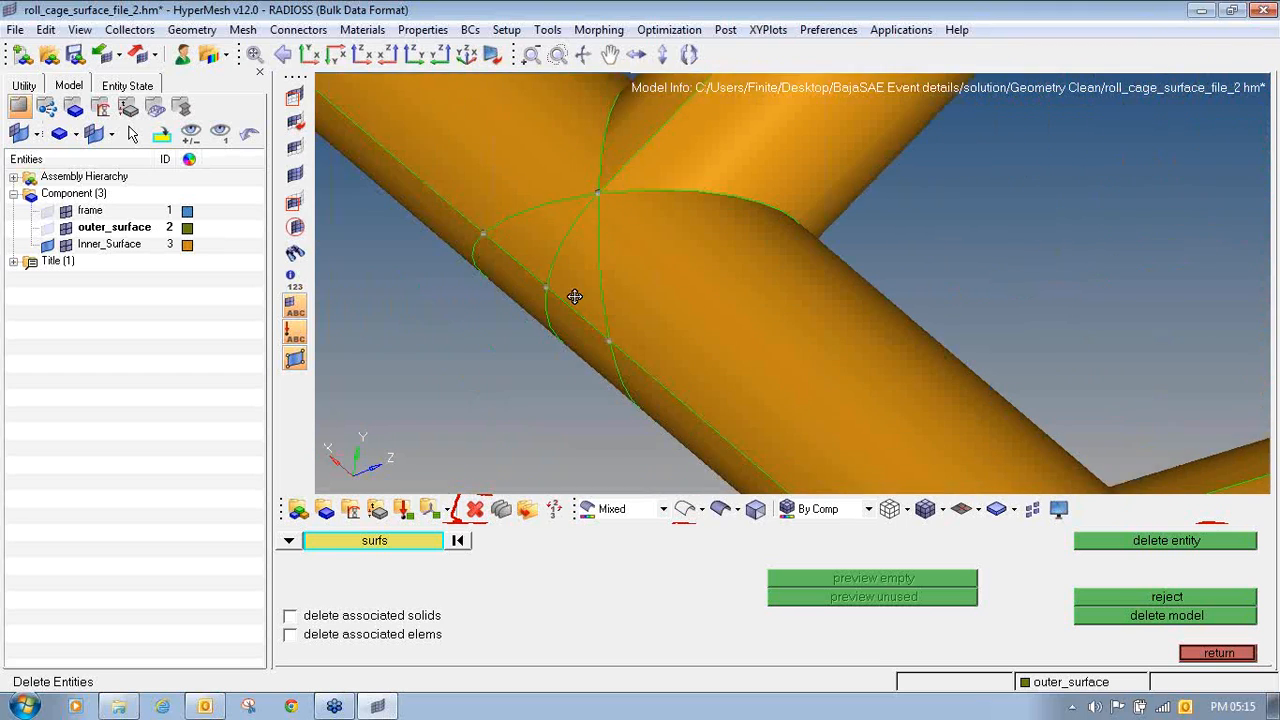
- Remove the leftover curved trim edges around the joint on the side tube by unsplitting its surfaces
ctrl+drag(575, 296, 543, 339)
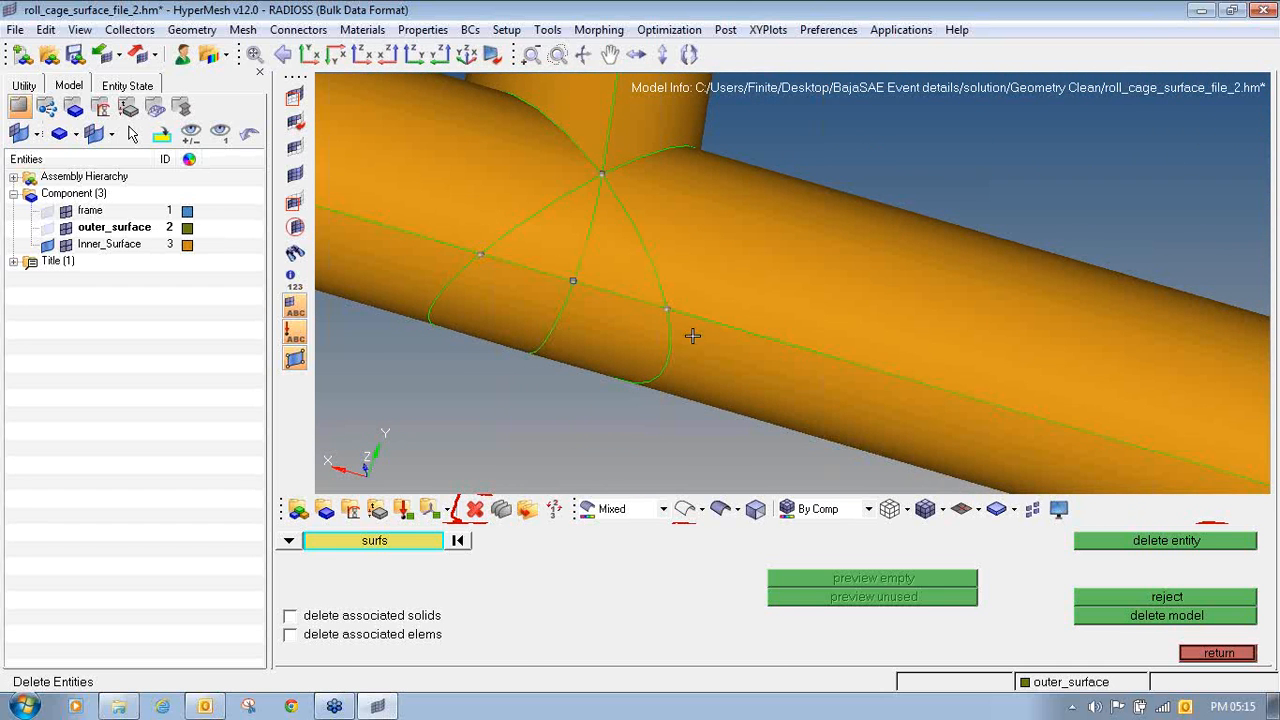
key(F11)
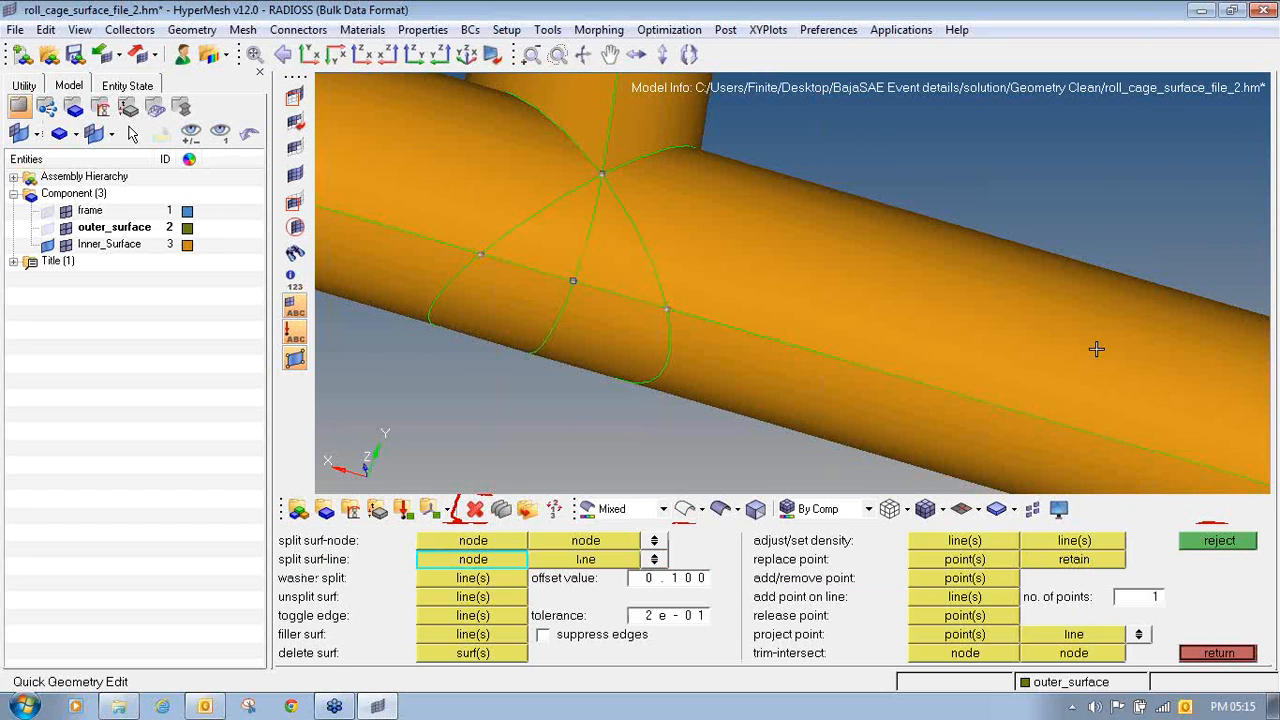
click(470, 597)
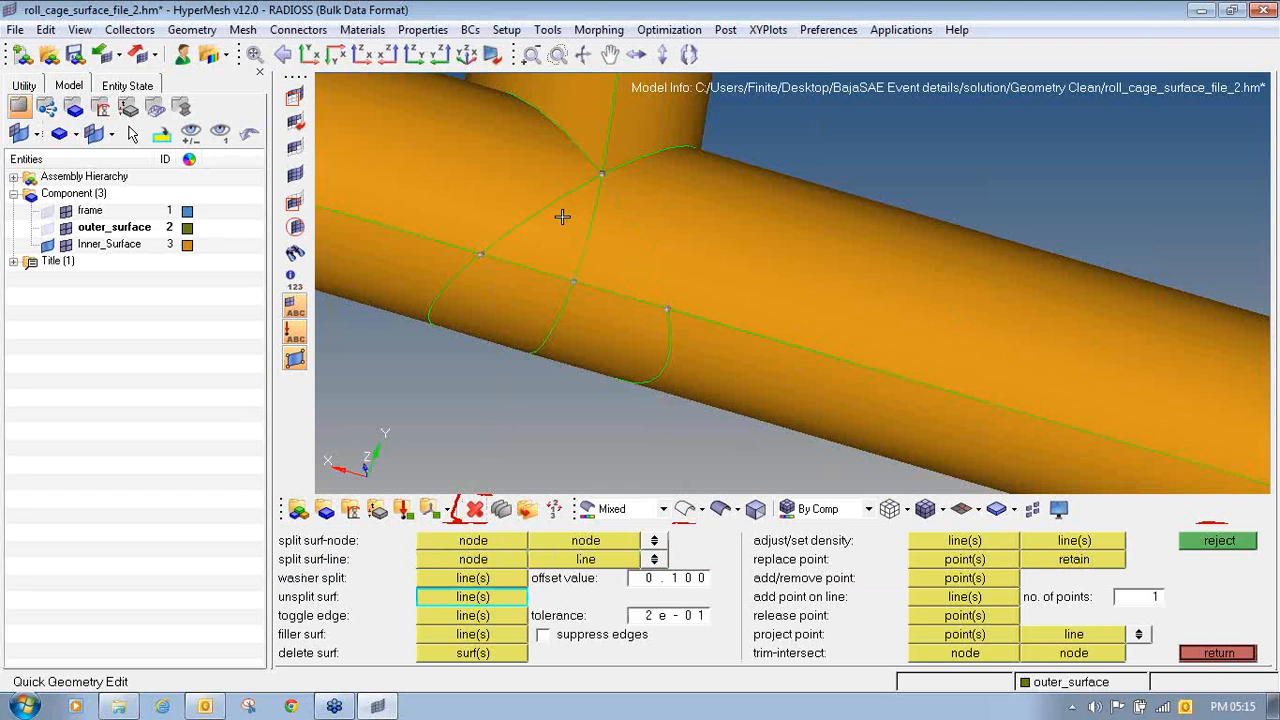
click(452, 295)
click(651, 352)
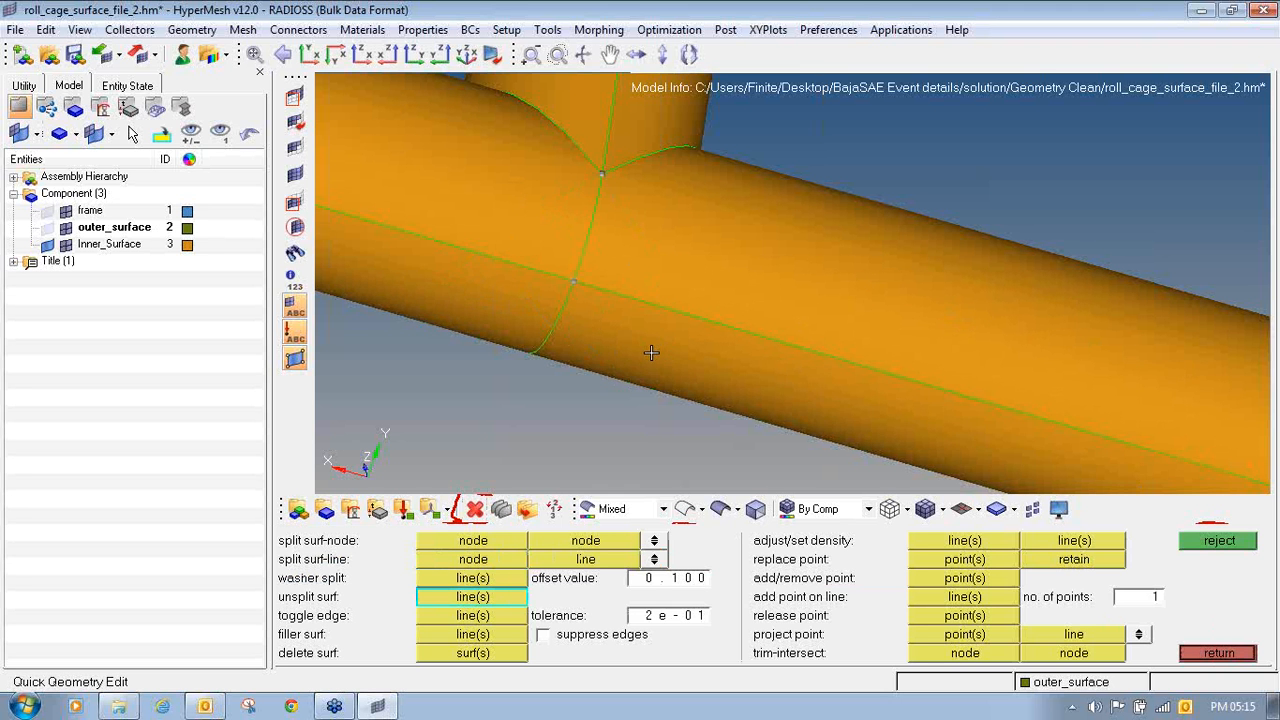
- Isolate the tubes meeting at the cage's bottom corner joint, masking all other surfaces
mouse_move(651, 352)
ctrl+mouse_down()
mouse_move(651, 311)
mouse_move(694, 243)
mouse_move(636, 213)
mouse_move(706, 177)
mouse_move(674, 240)
mouse_move(514, 234)
mouse_move(440, 269)
mouse_move(694, 234)
mouse_move(574, 206)
mouse_move(650, 195)
mouse_move(606, 310)
ctrl+mouse_up()
scroll(606, 310, down, 5)
ctrl+right_drag(608, 310, 690, 276)
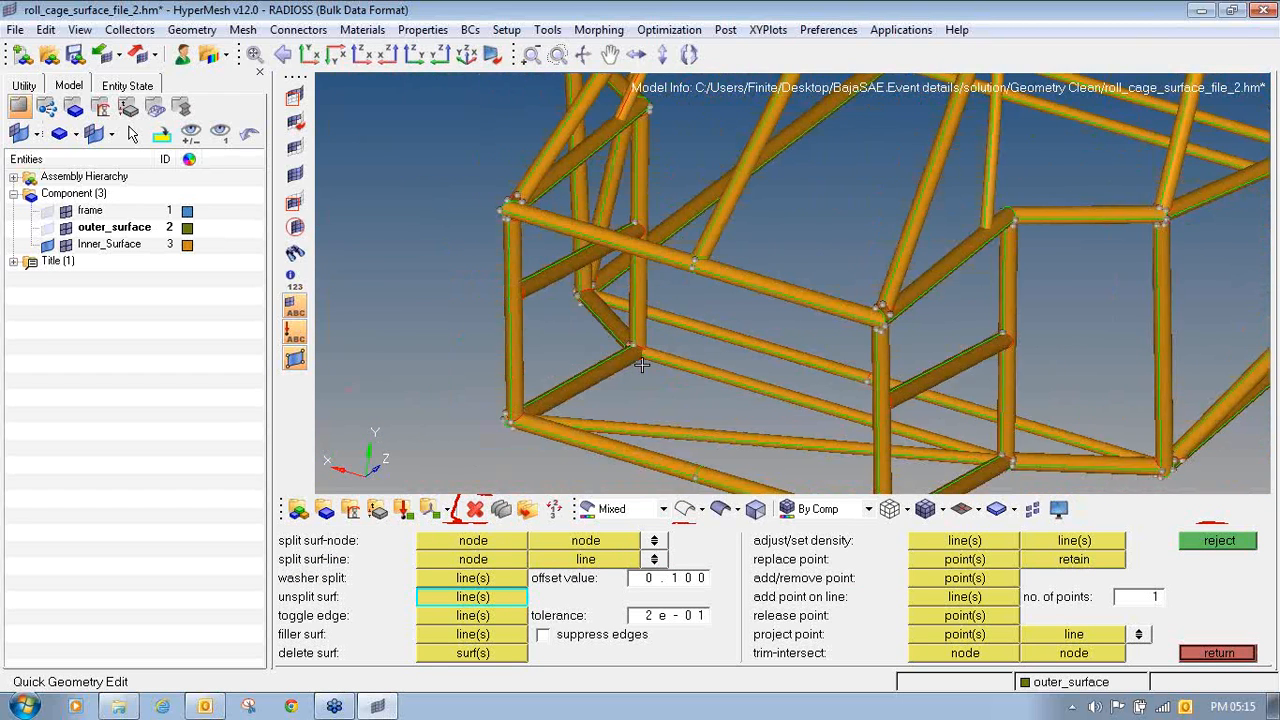
ctrl+right_drag(637, 375, 626, 267)
ctrl+right_drag(763, 354, 569, 310)
ctrl+drag(663, 377, 554, 160)
scroll(509, 195, up, 3)
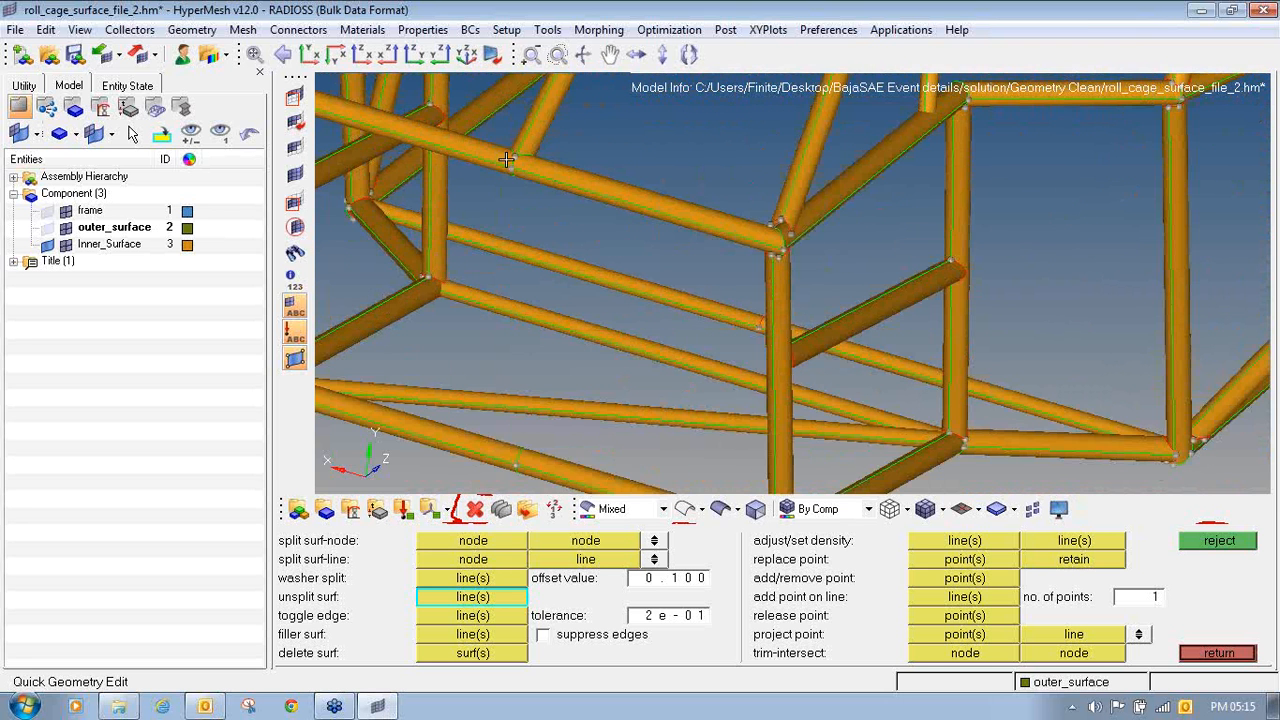
ctrl+right_drag(669, 331, 618, 214)
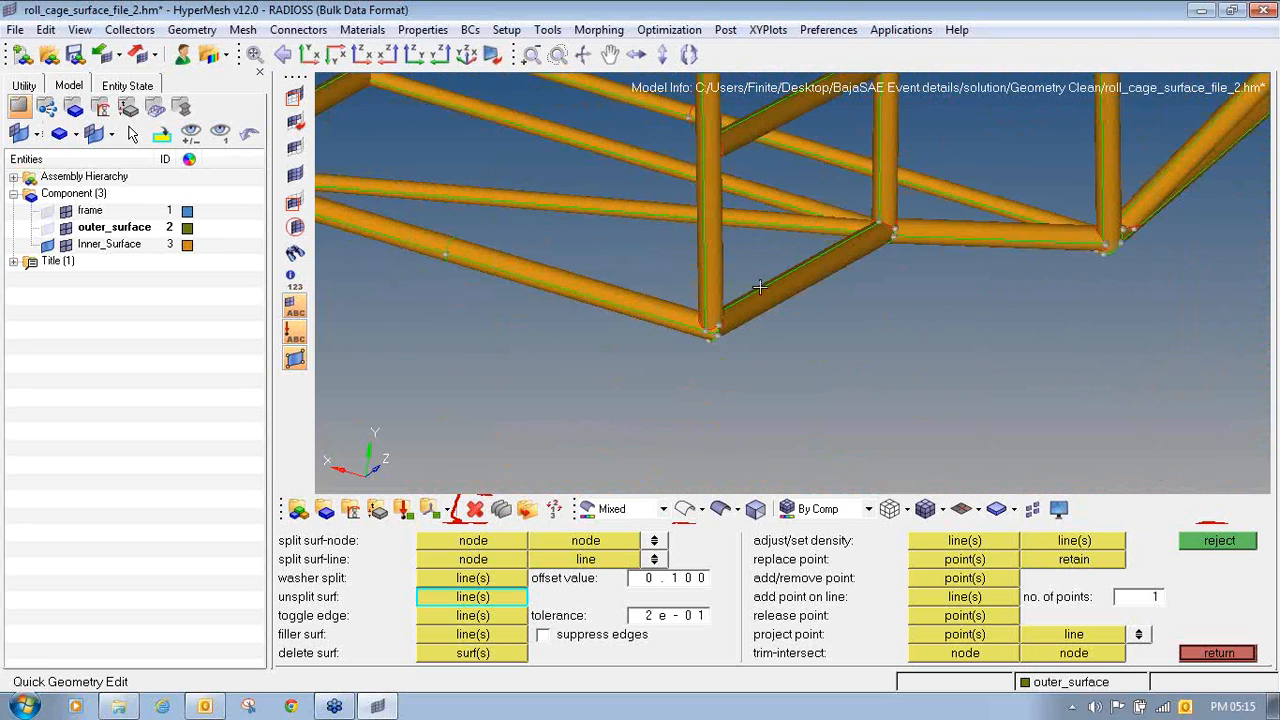
scroll(665, 336, up, 2)
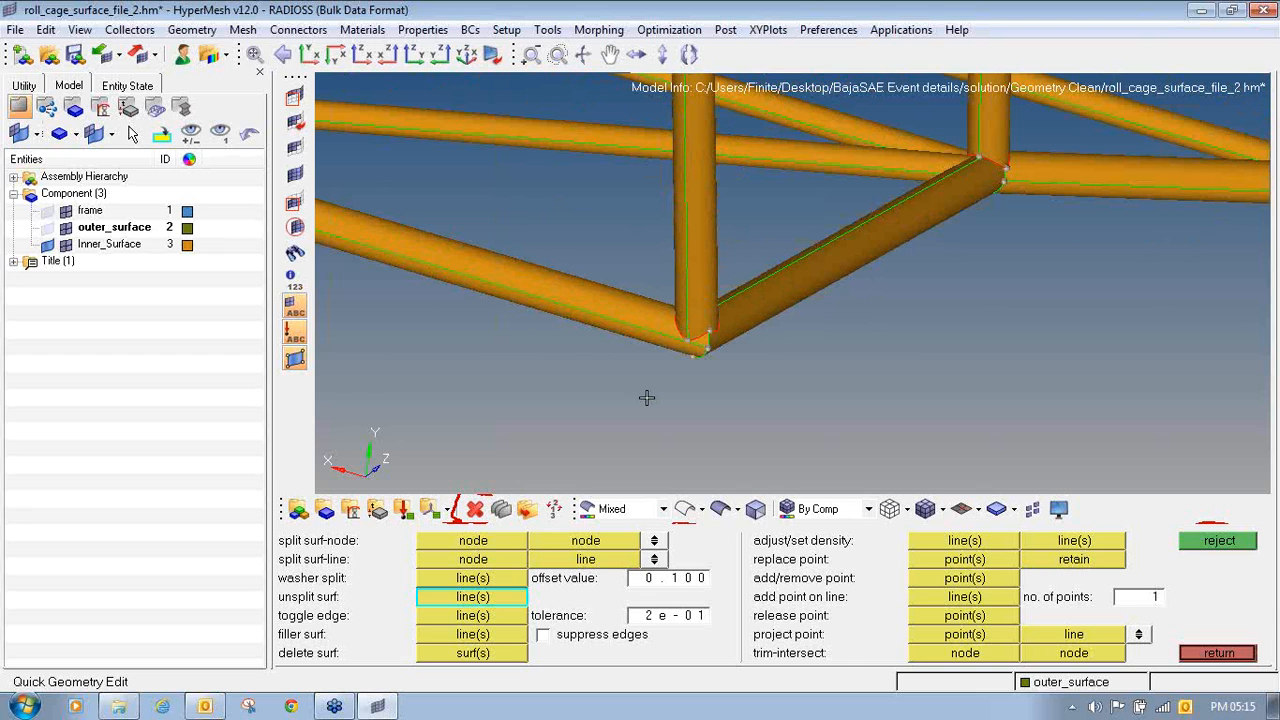
key(F5)
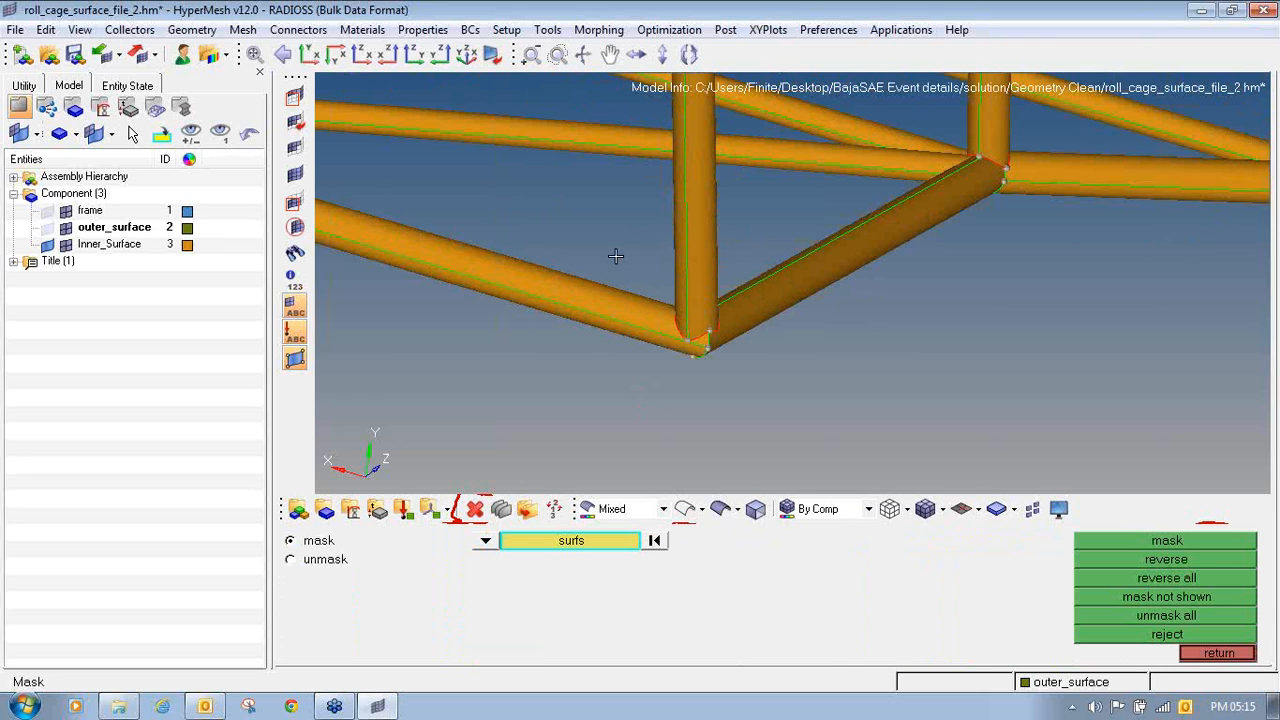
shift+drag(615, 257, 792, 398)
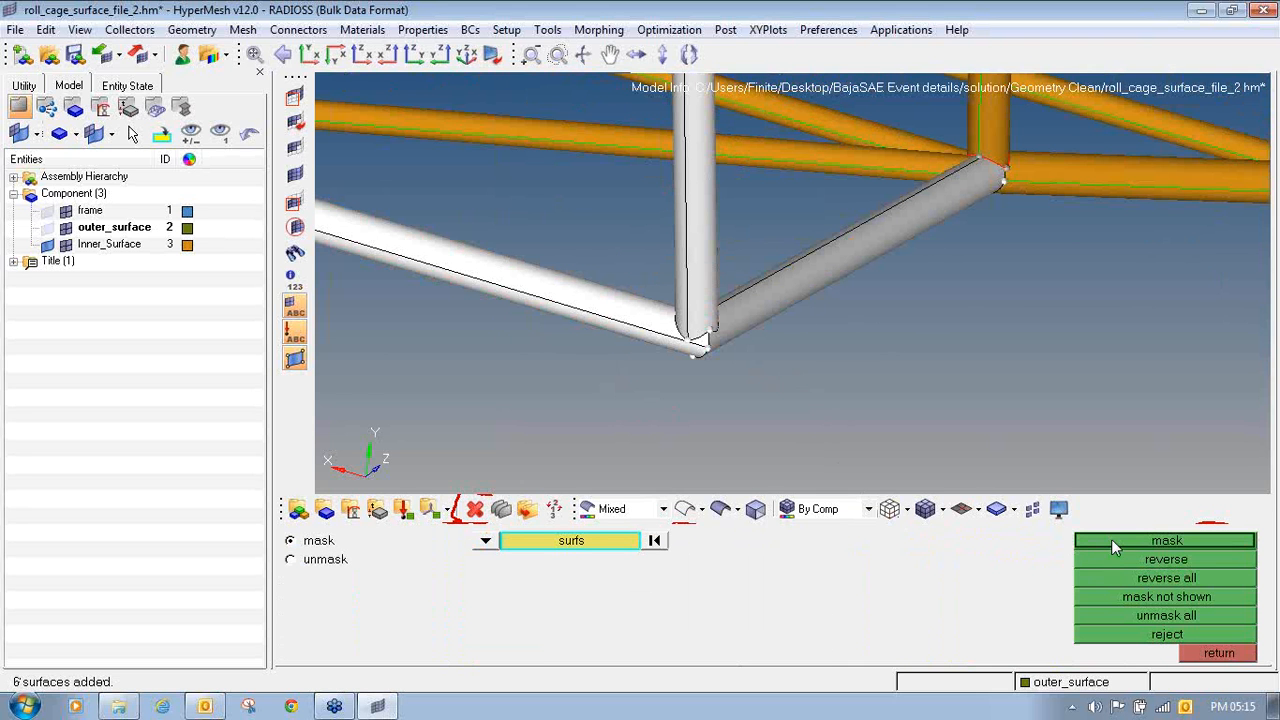
click(1076, 539)
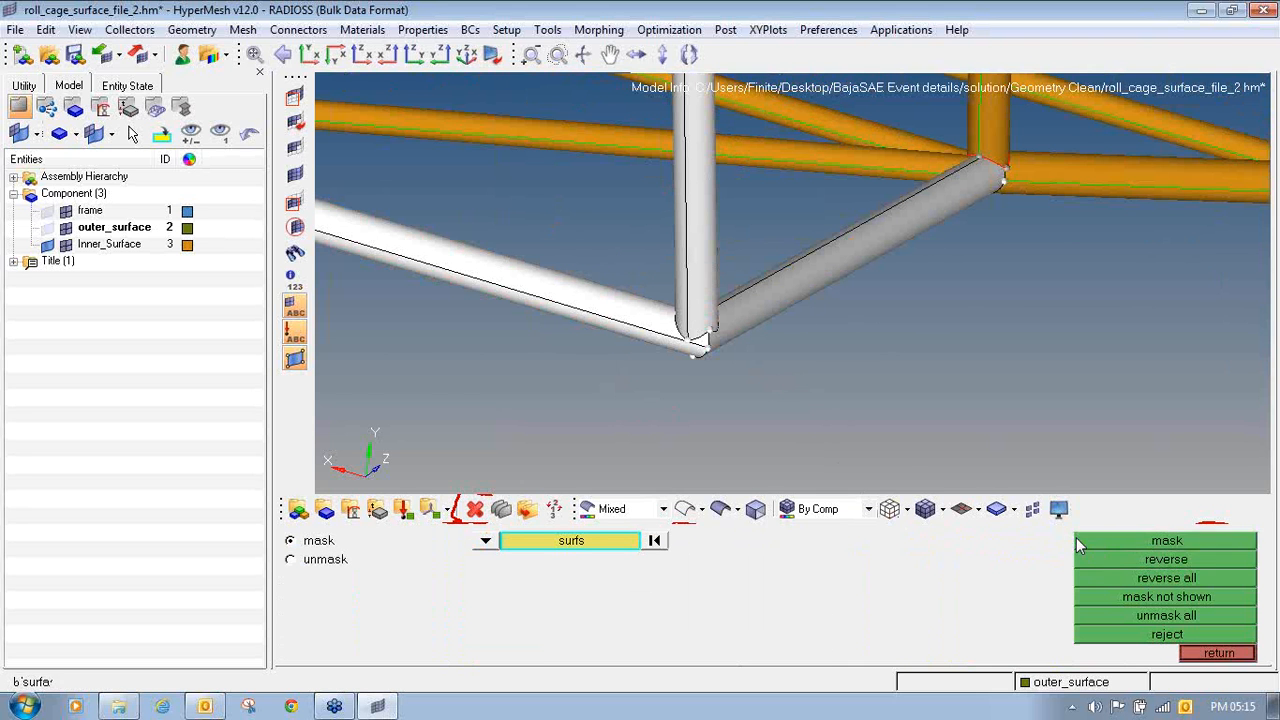
click(1094, 558)
- Try to split a bottom tube's surface lengthwise between its corner joint point and its open end, rejecting each split
ctrl+drag(717, 305, 573, 246)
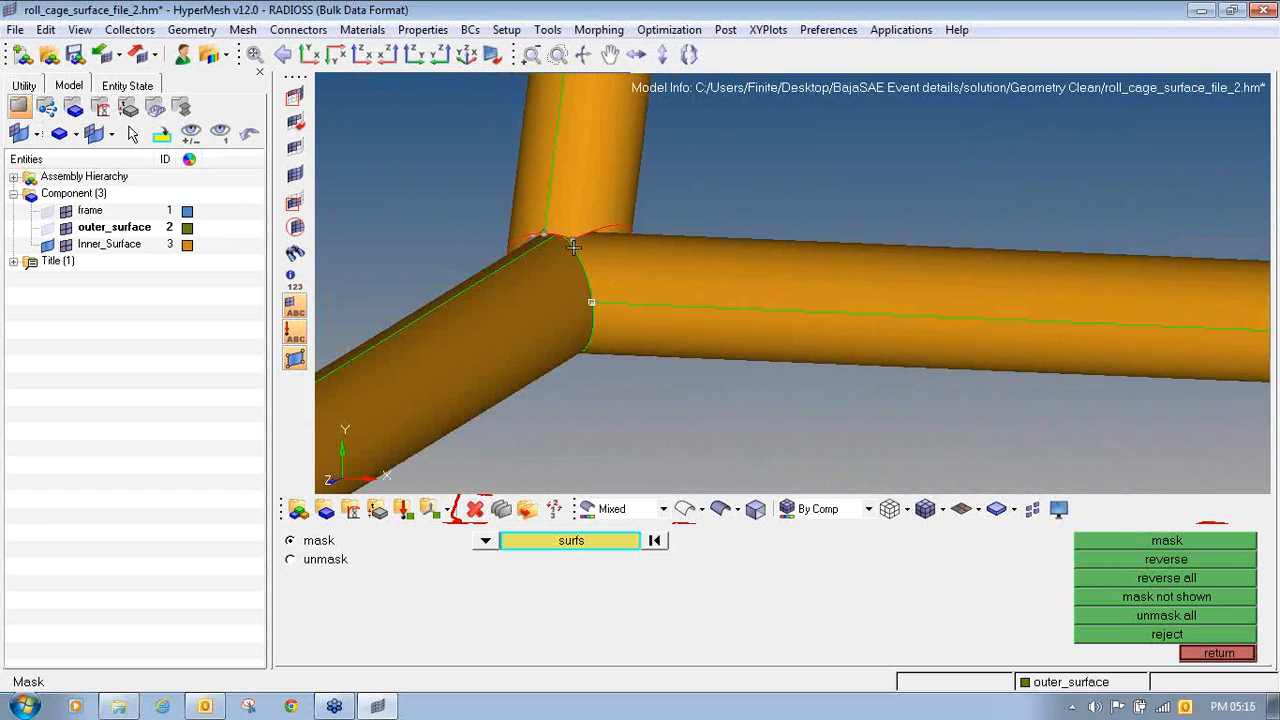
ctrl+drag(617, 302, 644, 278)
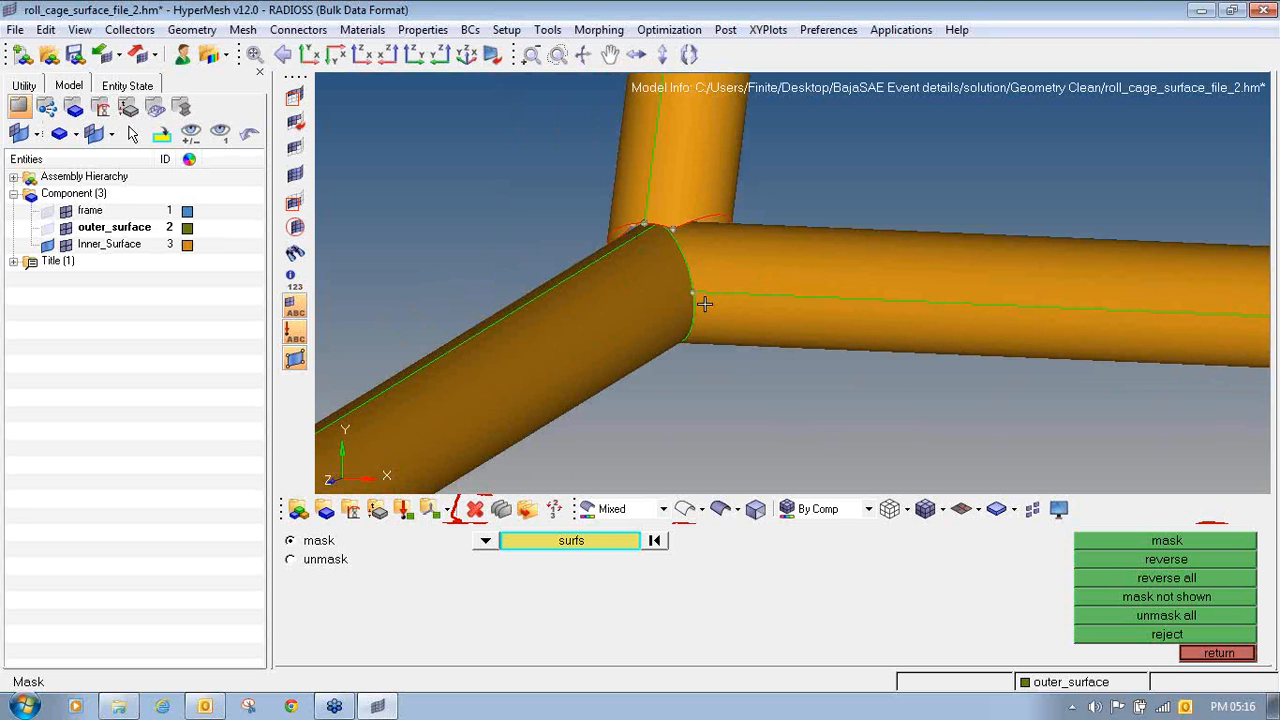
ctrl+right_drag(704, 304, 789, 259)
key(F11)
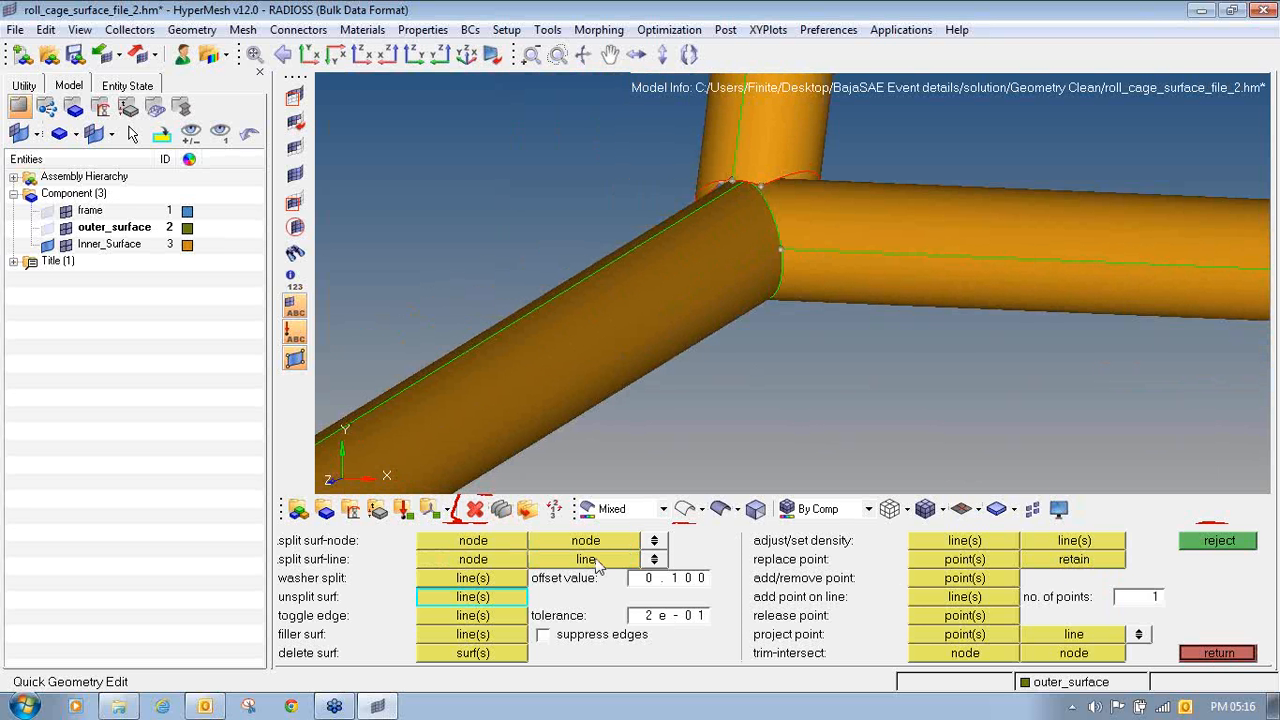
click(478, 561)
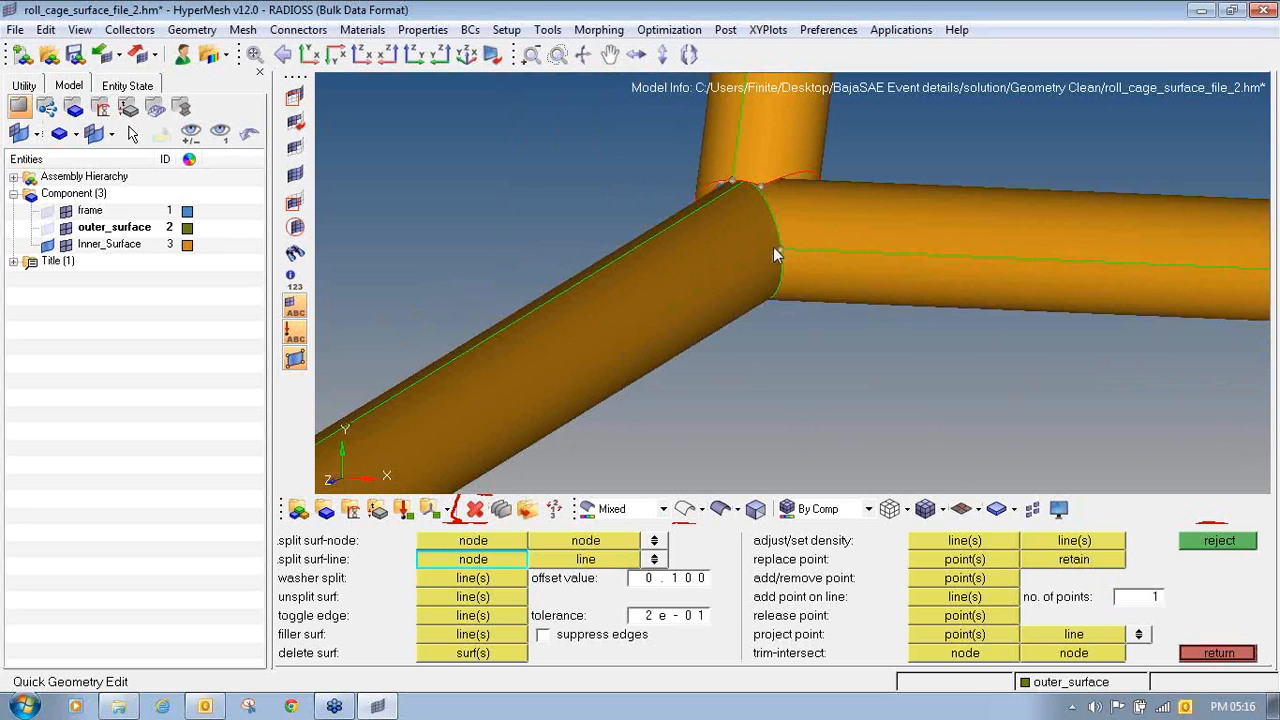
click(779, 250)
ctrl+right_drag(681, 307, 883, 205)
ctrl+scroll(883, 205, down, 5)
ctrl+right_drag(590, 364, 687, 310)
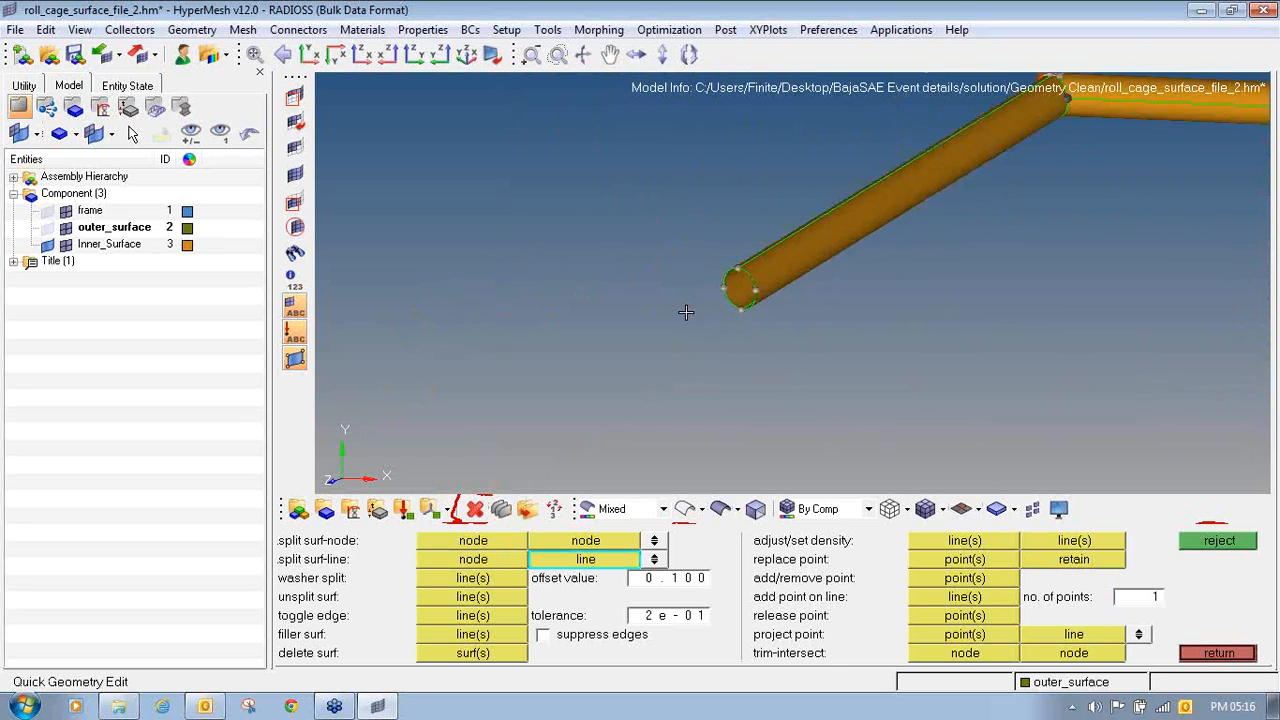
ctrl+scroll(687, 310, up, 5)
click(887, 238)
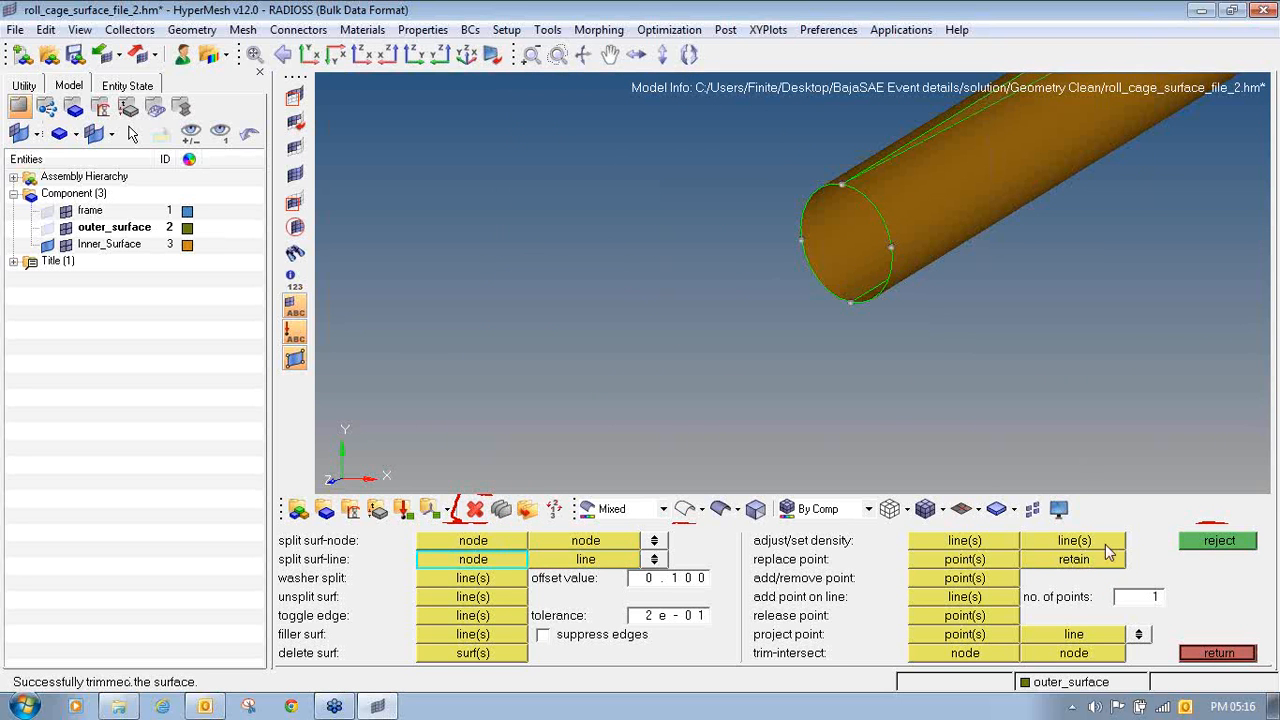
click(1205, 541)
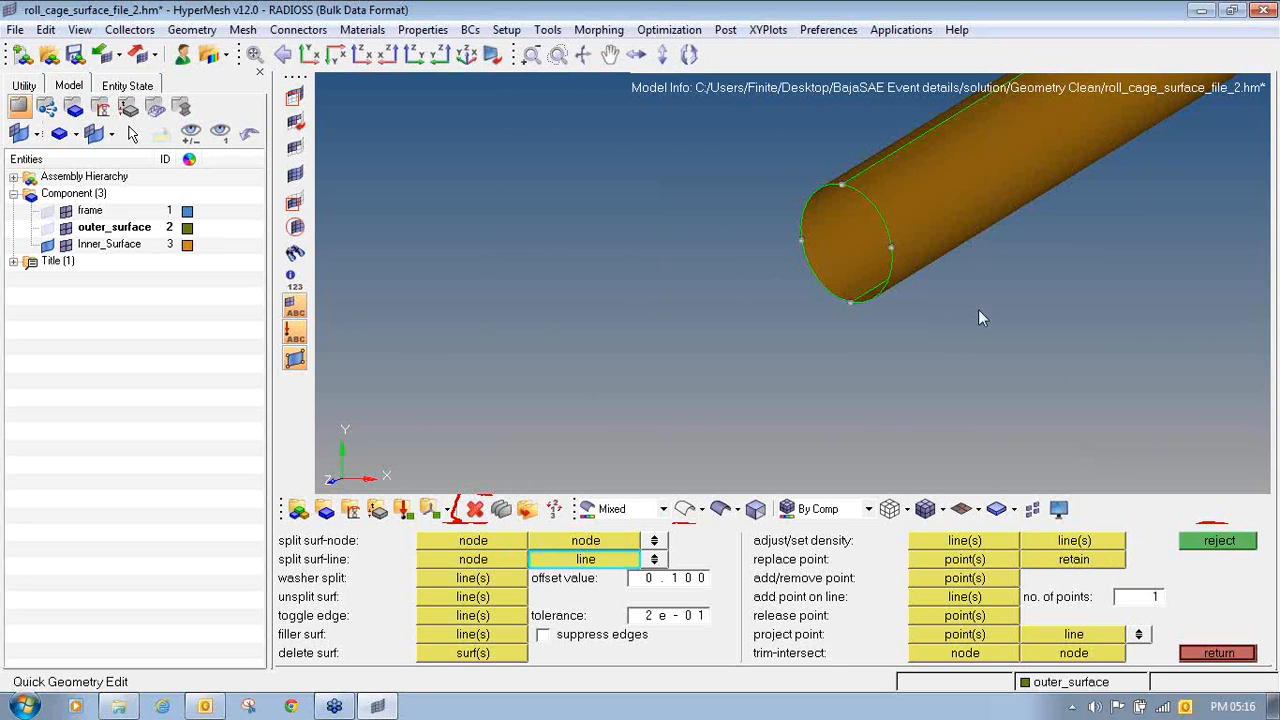
click(891, 248)
click(1190, 538)
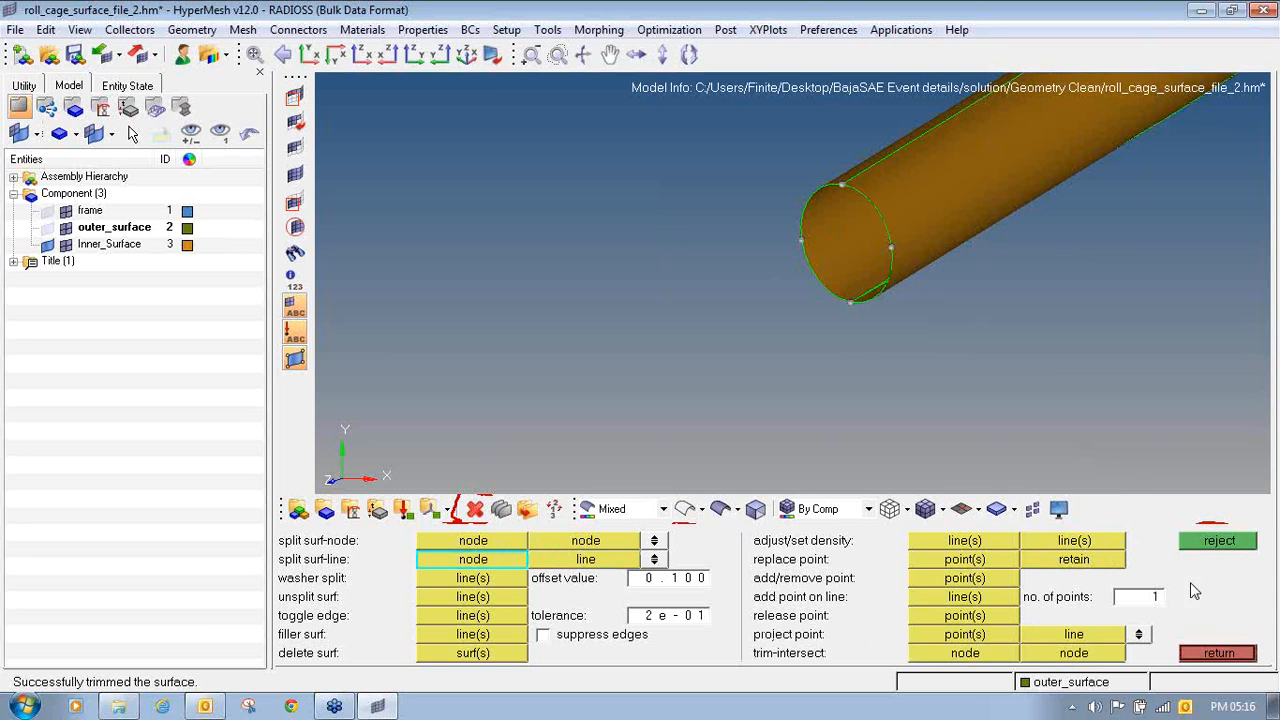
click(1188, 544)
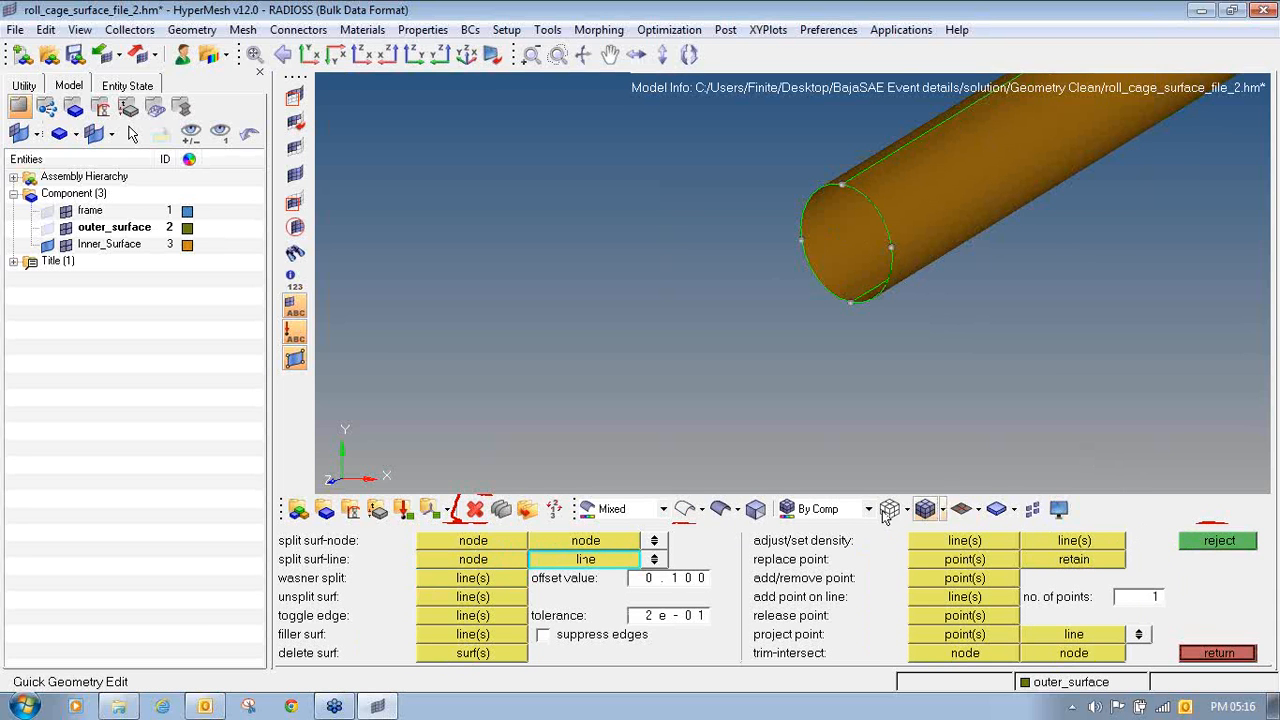
- Retry the lengthwise split of the bottom tube between its open end and the corner joint, and reject the result
click(891, 245)
scroll(891, 245, down, 5)
scroll(814, 240, up, 6)
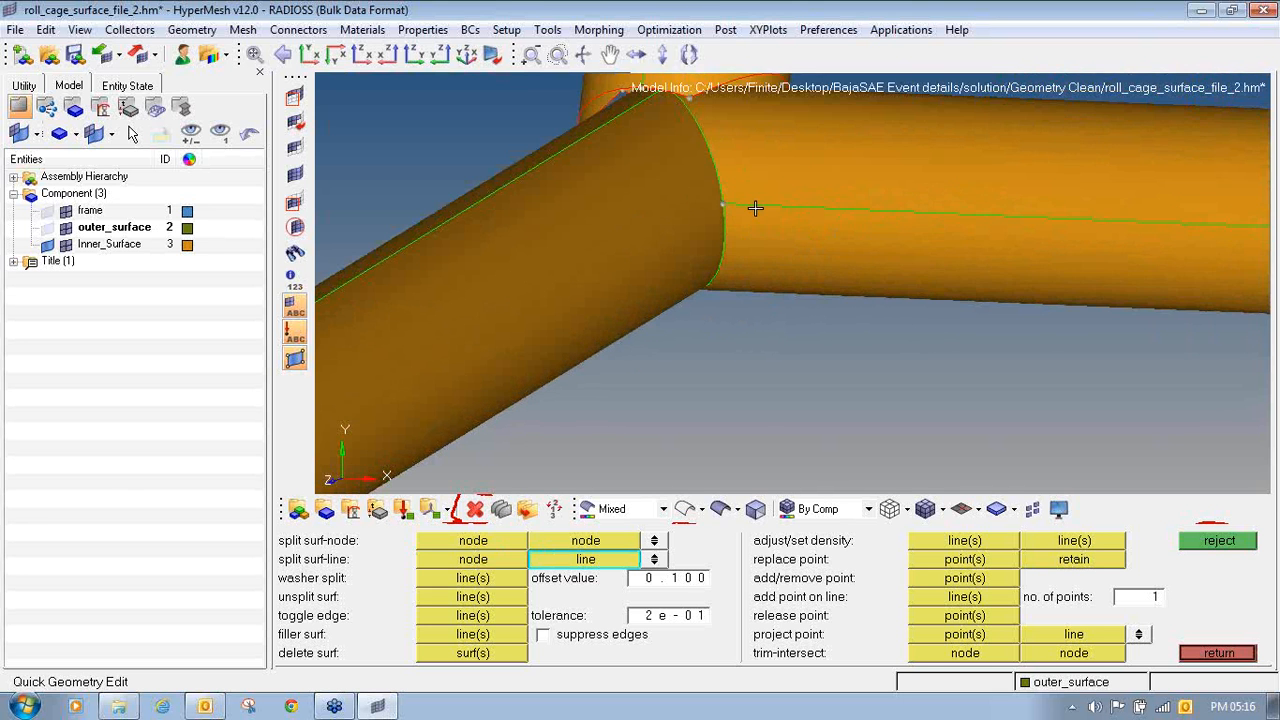
click(755, 207)
scroll(755, 207, down, 3)
scroll(755, 207, down, 2)
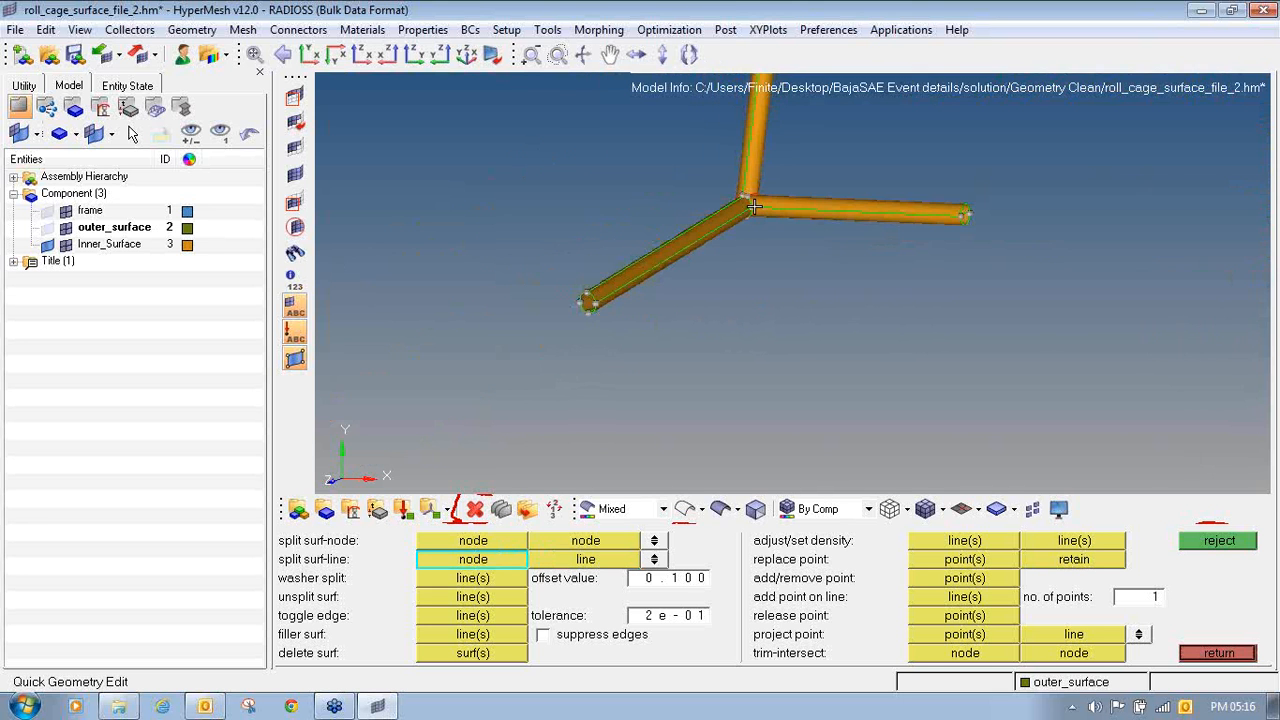
ctrl+drag(755, 207, 930, 314)
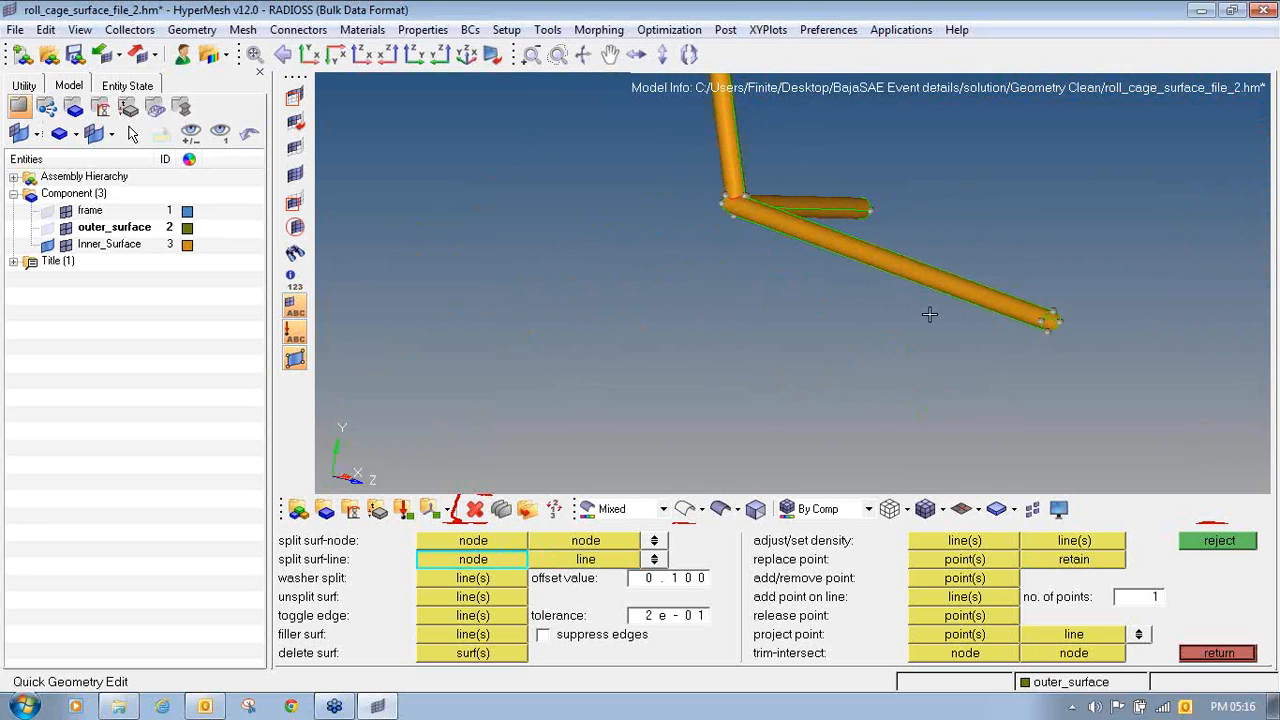
scroll(1058, 318, up, 4)
click(1089, 328)
scroll(696, 274, down, 4)
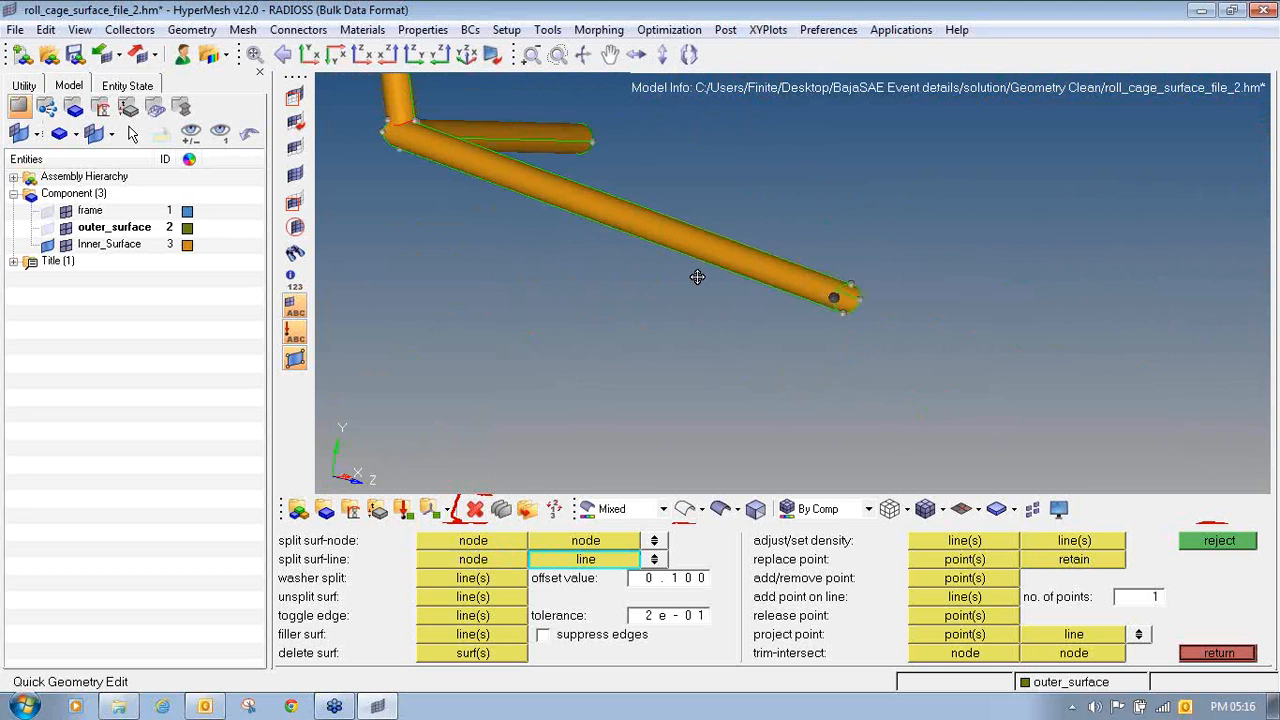
scroll(450, 124, up, 8)
click(325, 261)
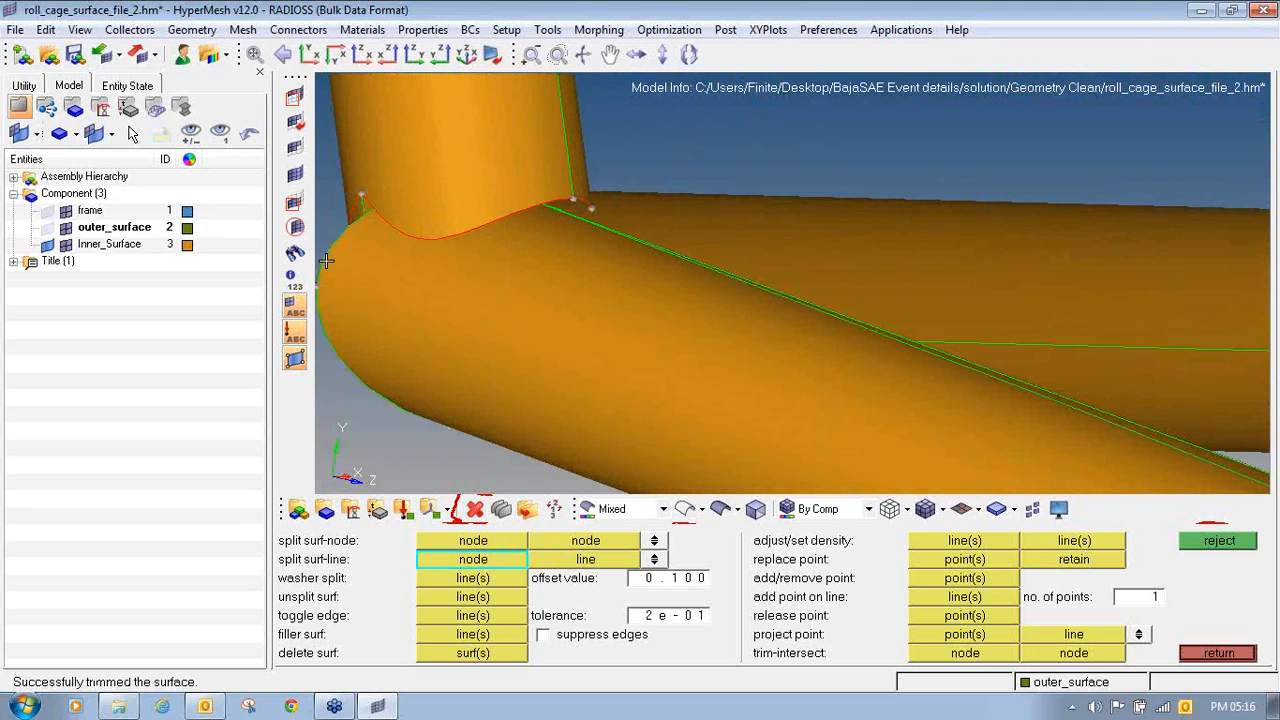
click(1210, 548)
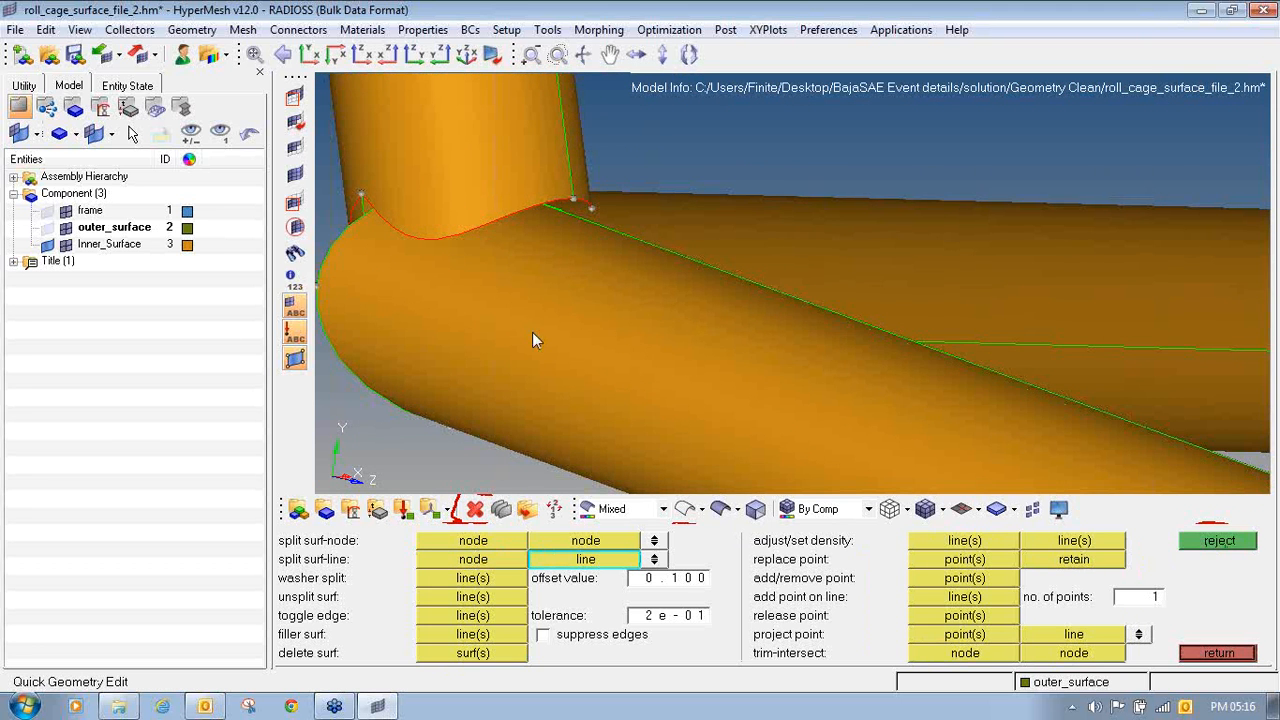
- Suppress the lengthwise seam edges on the bottom tubes at the corner joint with toggle edge
ctrl+scroll(531, 340, down, 3)
ctrl+drag(517, 337, 382, 306)
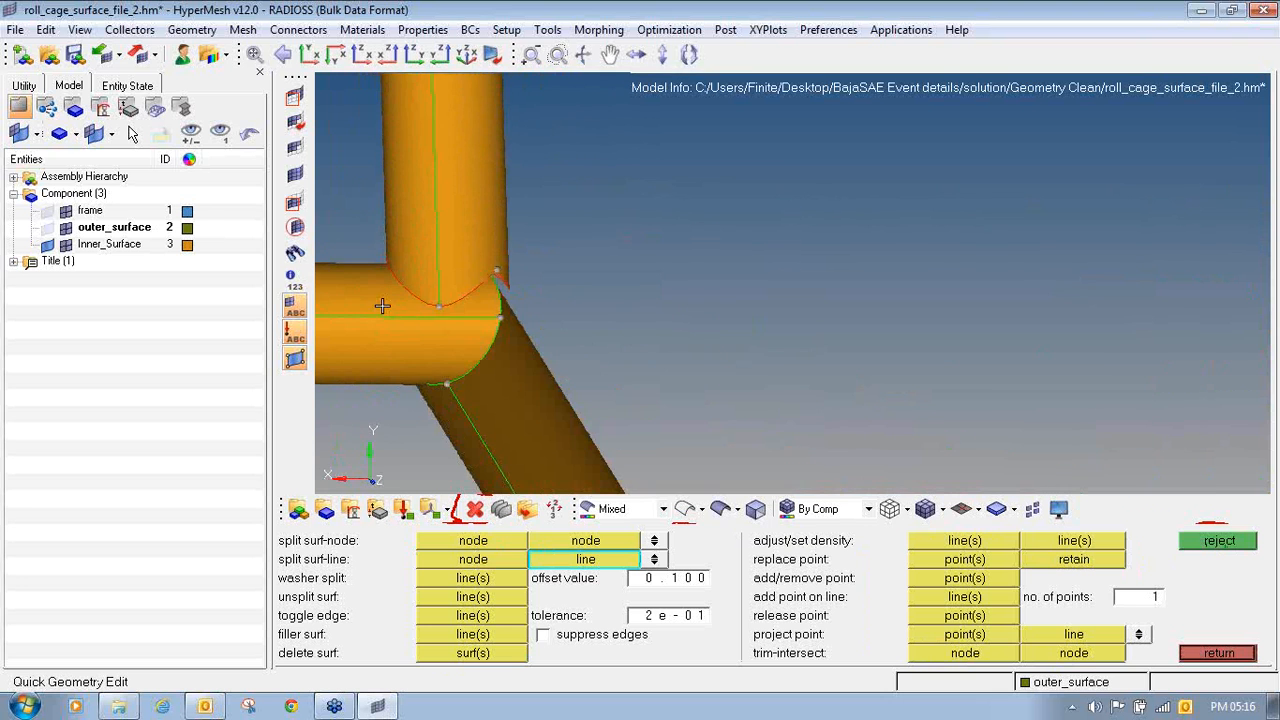
click(434, 321)
ctrl+drag(531, 306, 456, 330)
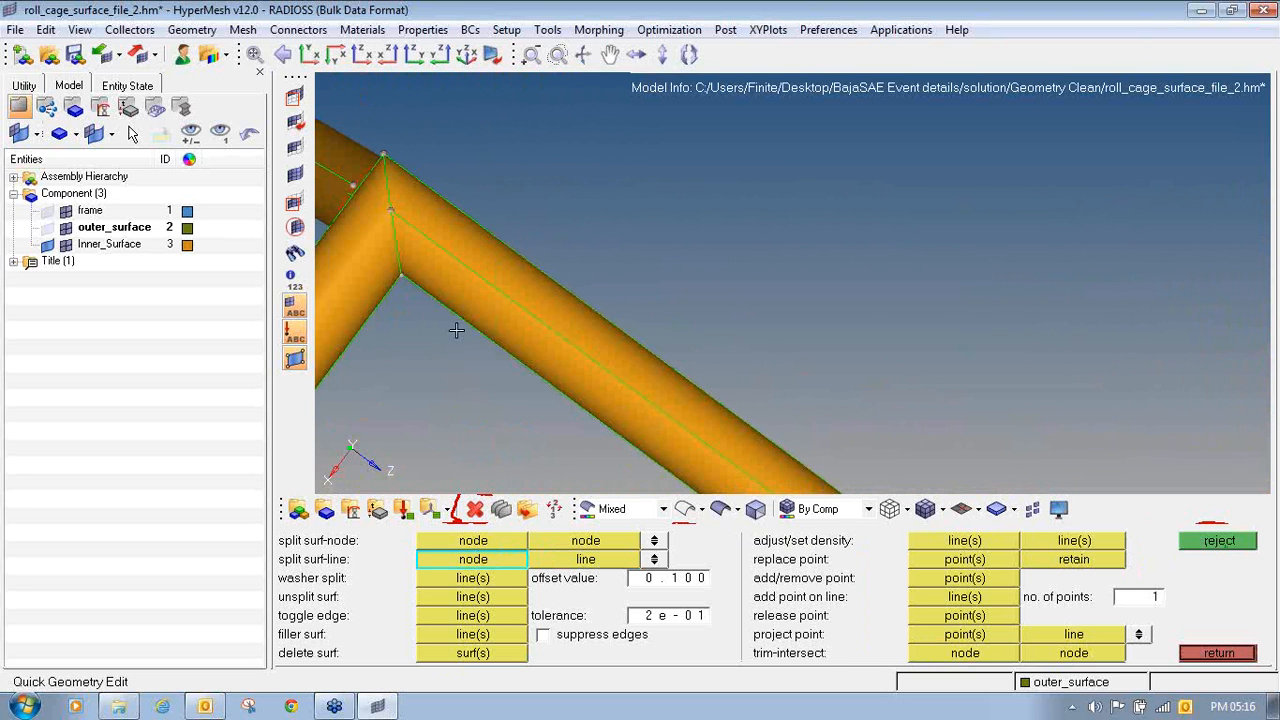
click(478, 614)
click(466, 264)
ctrl+scroll(466, 264, down, 4)
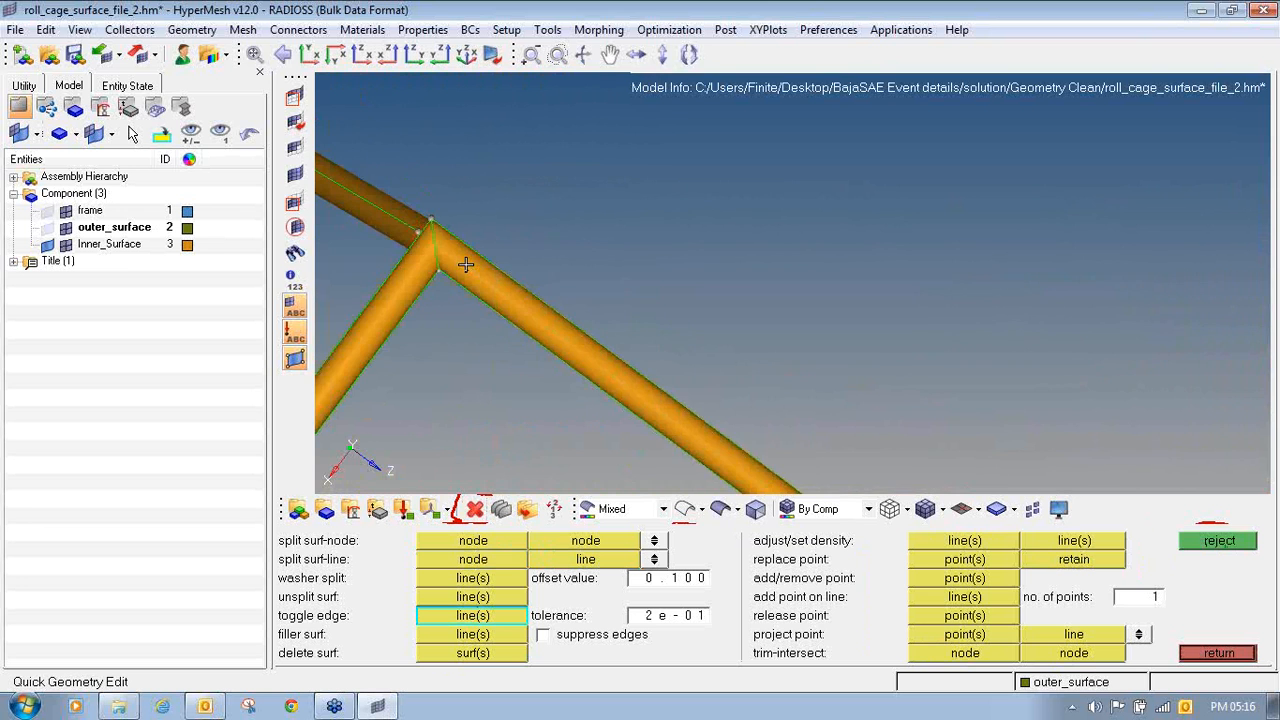
mouse_move(466, 264)
ctrl+mouse_down()
mouse_move(443, 234)
mouse_move(455, 220)
mouse_move(464, 272)
mouse_move(458, 251)
ctrl+mouse_up()
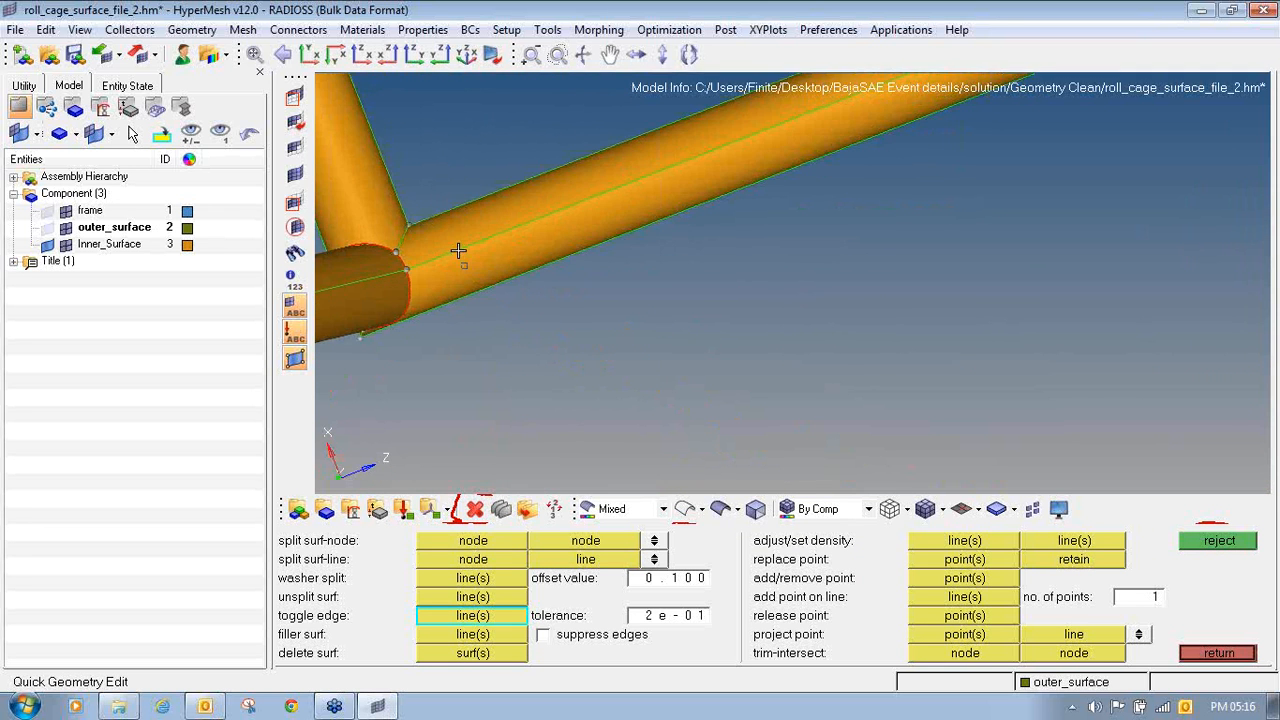
click(458, 251)
- Split the vertical tube's surfaces around its circumference a short distance above the corner joint
ctrl+drag(486, 306, 503, 540)
click(493, 560)
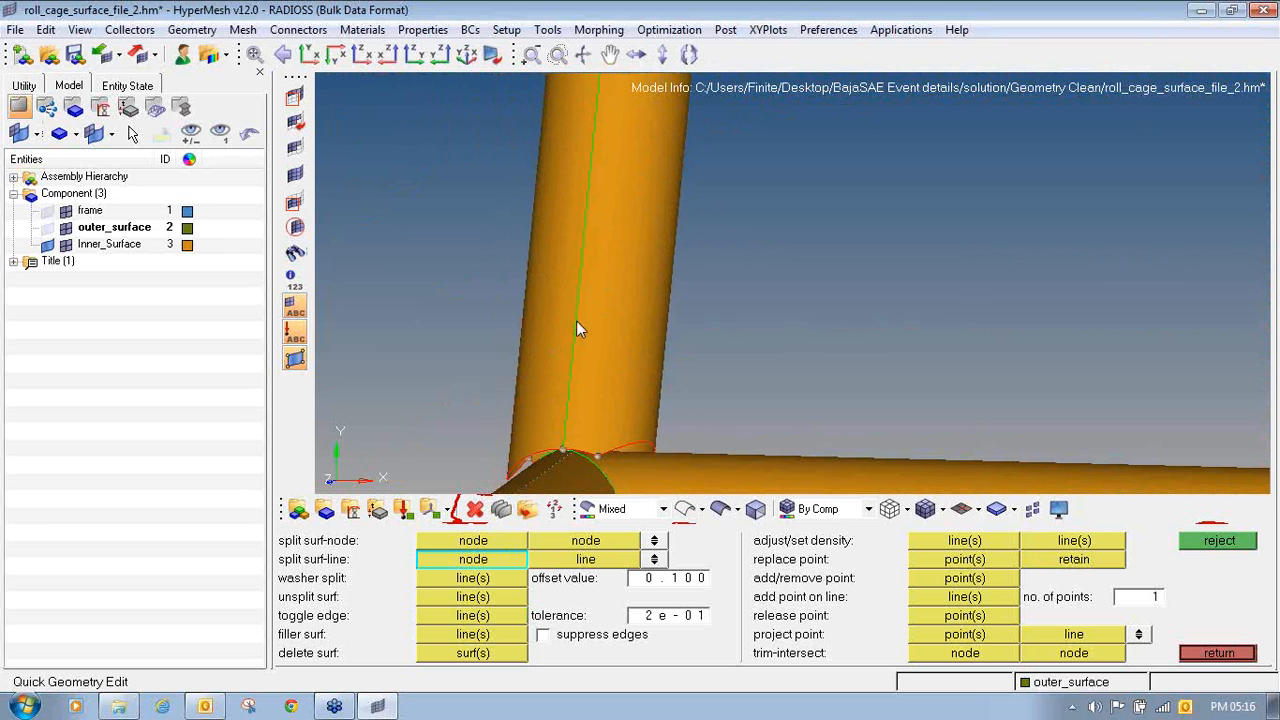
click(580, 293)
ctrl+drag(735, 297, 551, 271)
click(626, 301)
click(540, 272)
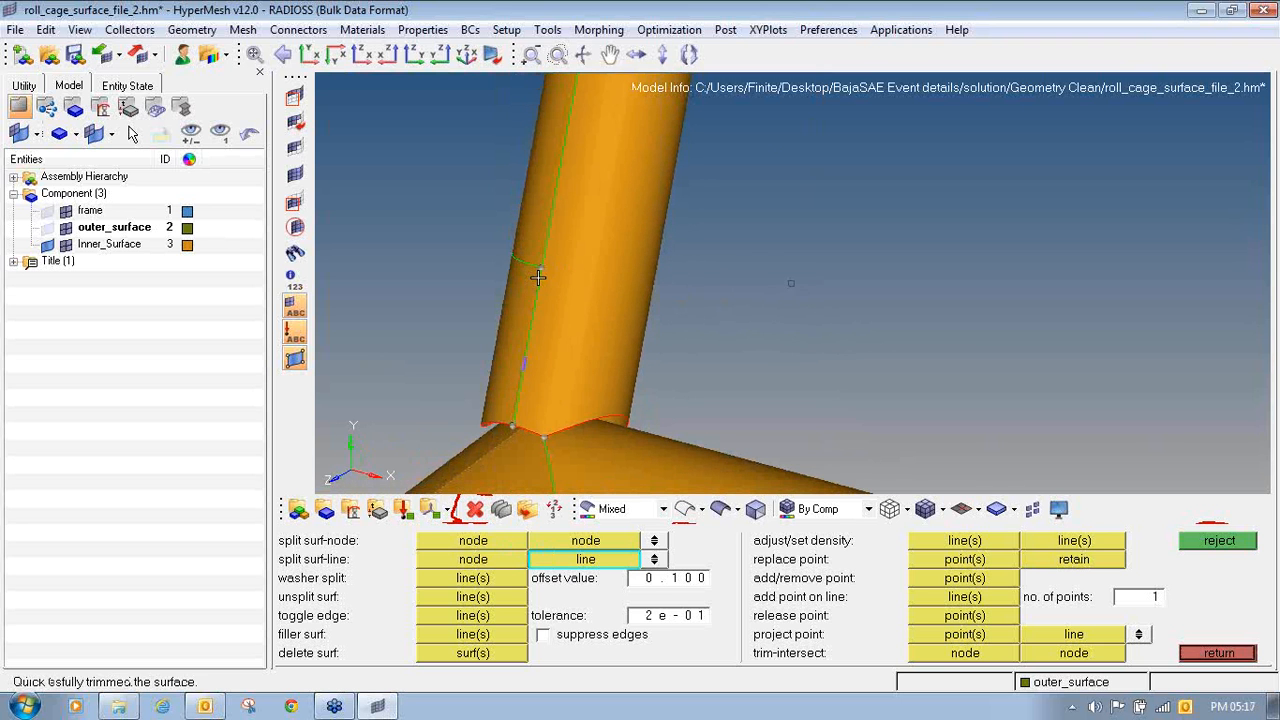
- Delete the split-off lower surfaces of the vertical tube between the new cut and the corner joint
key(F2)
click(512, 318)
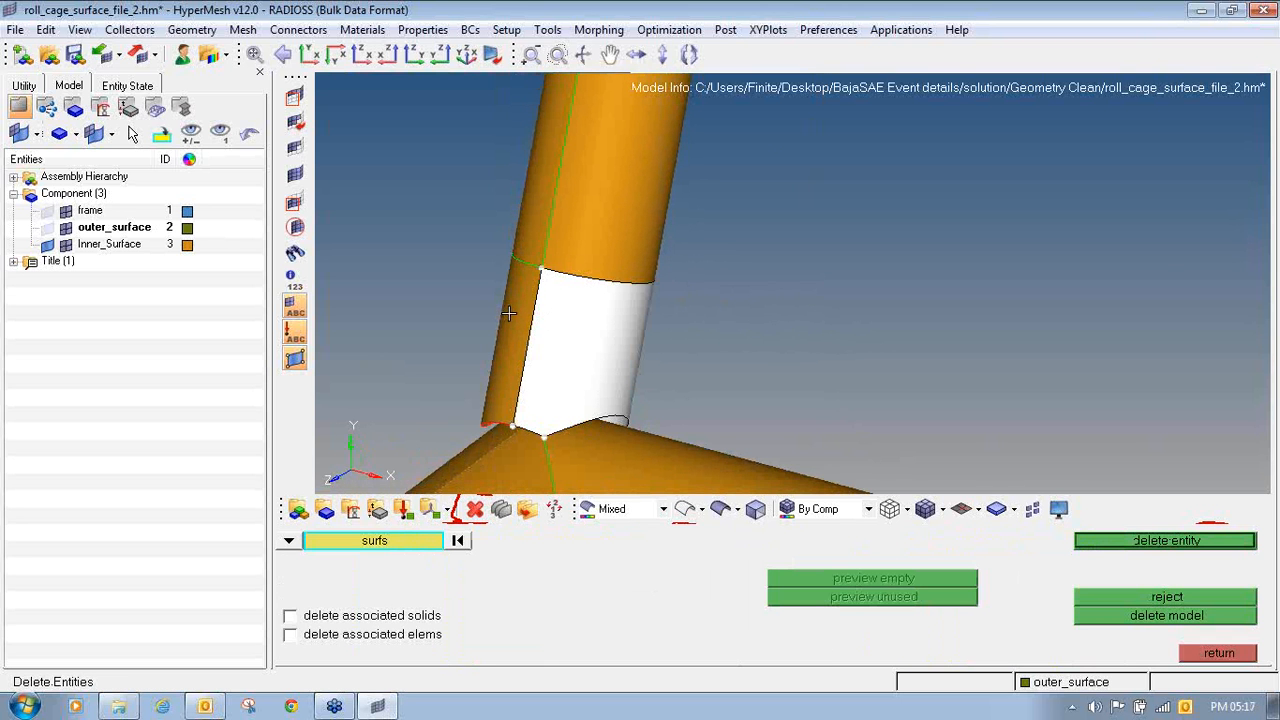
middle_click(512, 317)
ctrl+drag(517, 317, 574, 275)
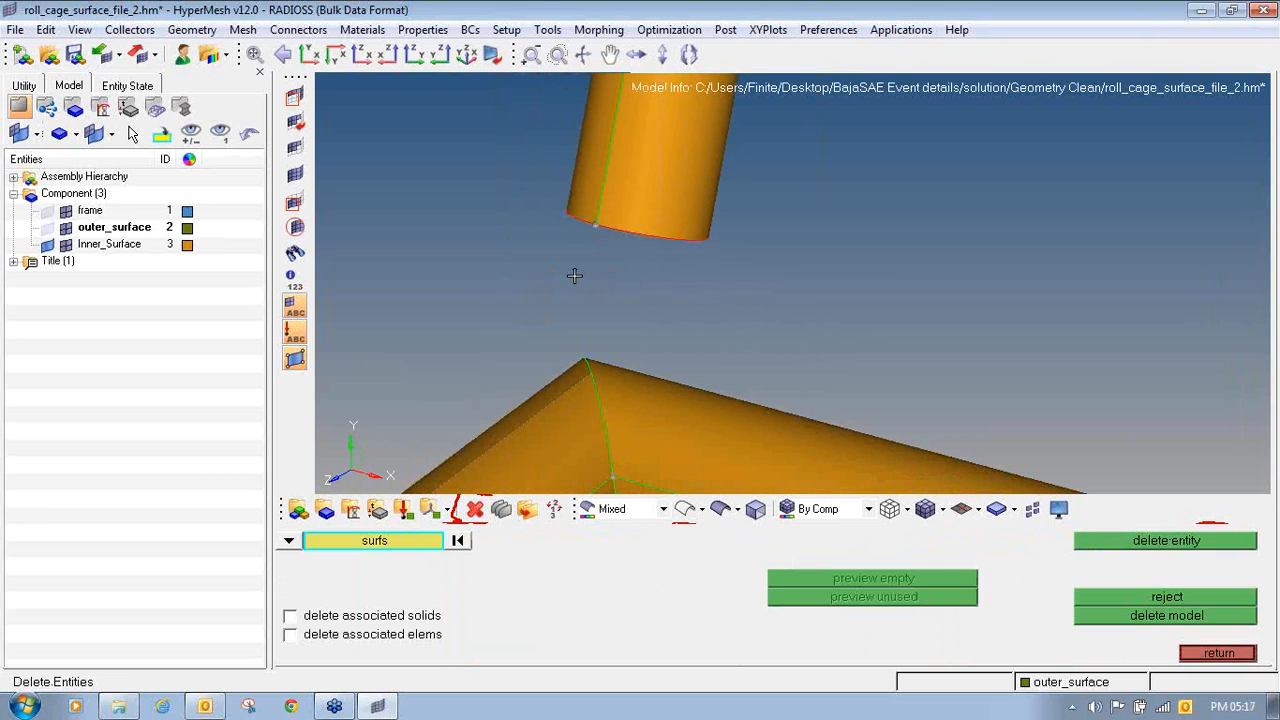
- Extend the vertical tube by a distance of 100 over its open end edges, through the corner joint
key(shift+F9)
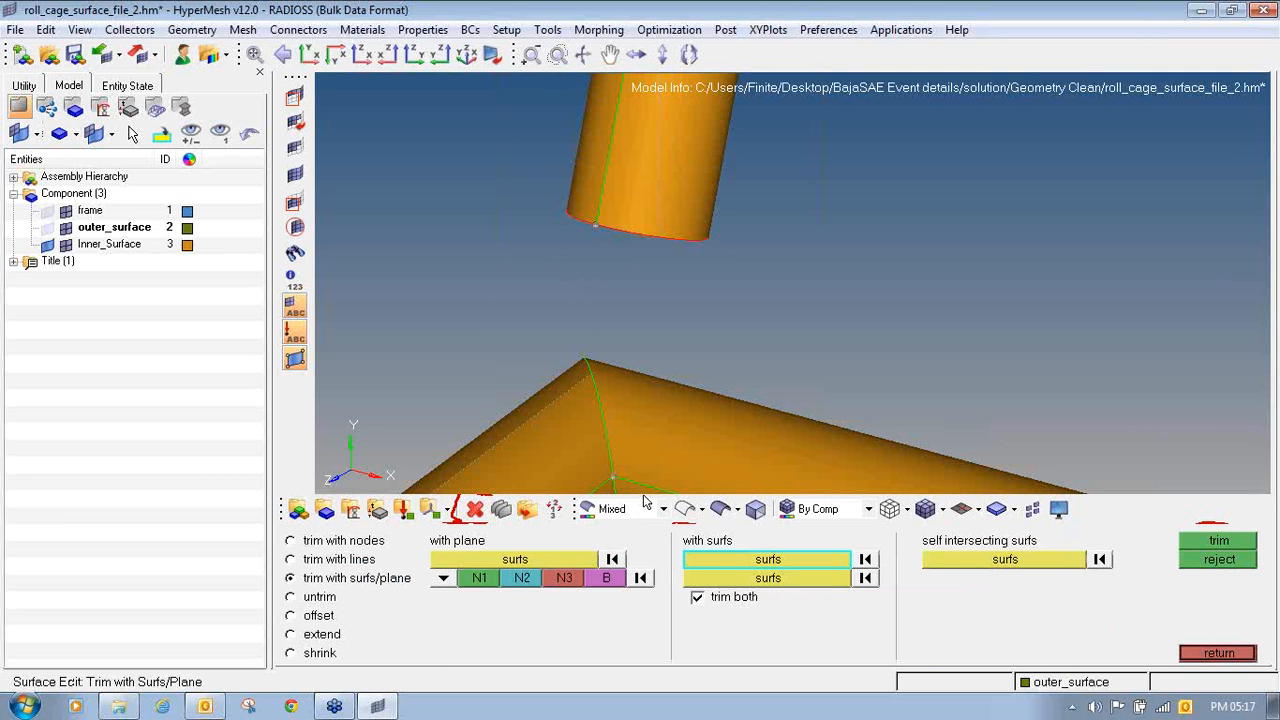
click(322, 634)
ctrl+drag(704, 322, 636, 262)
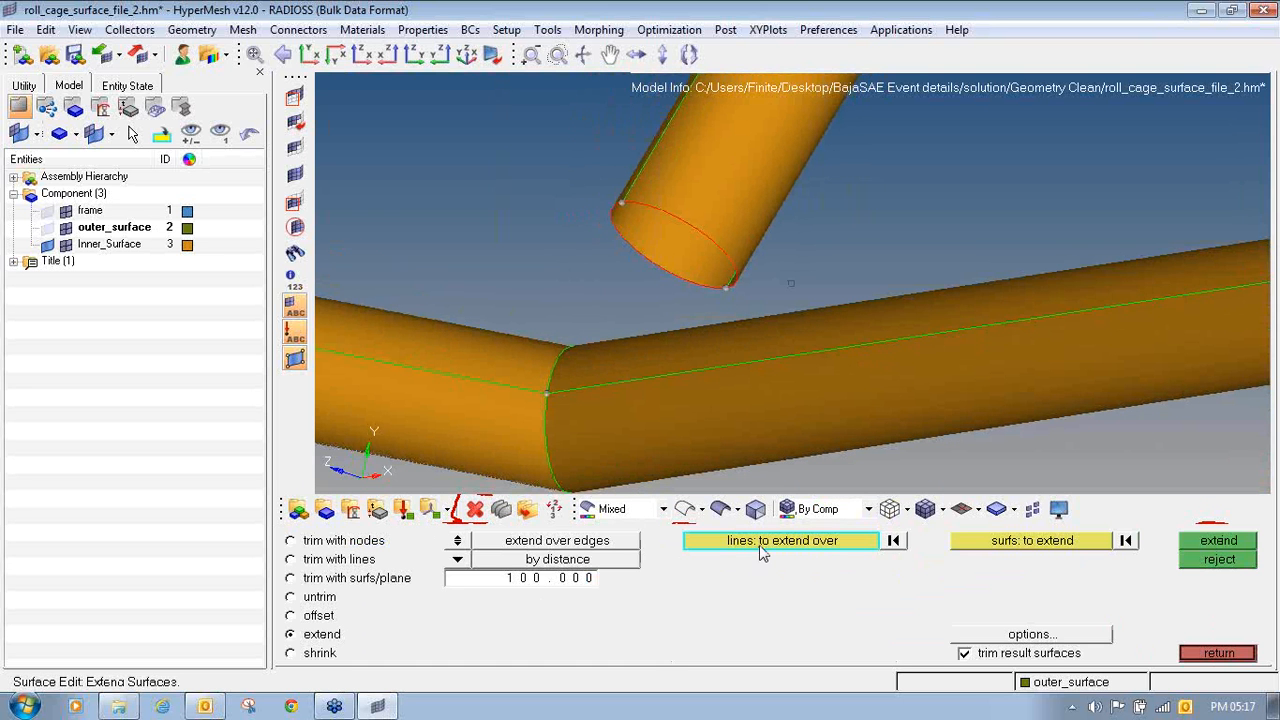
click(636, 251)
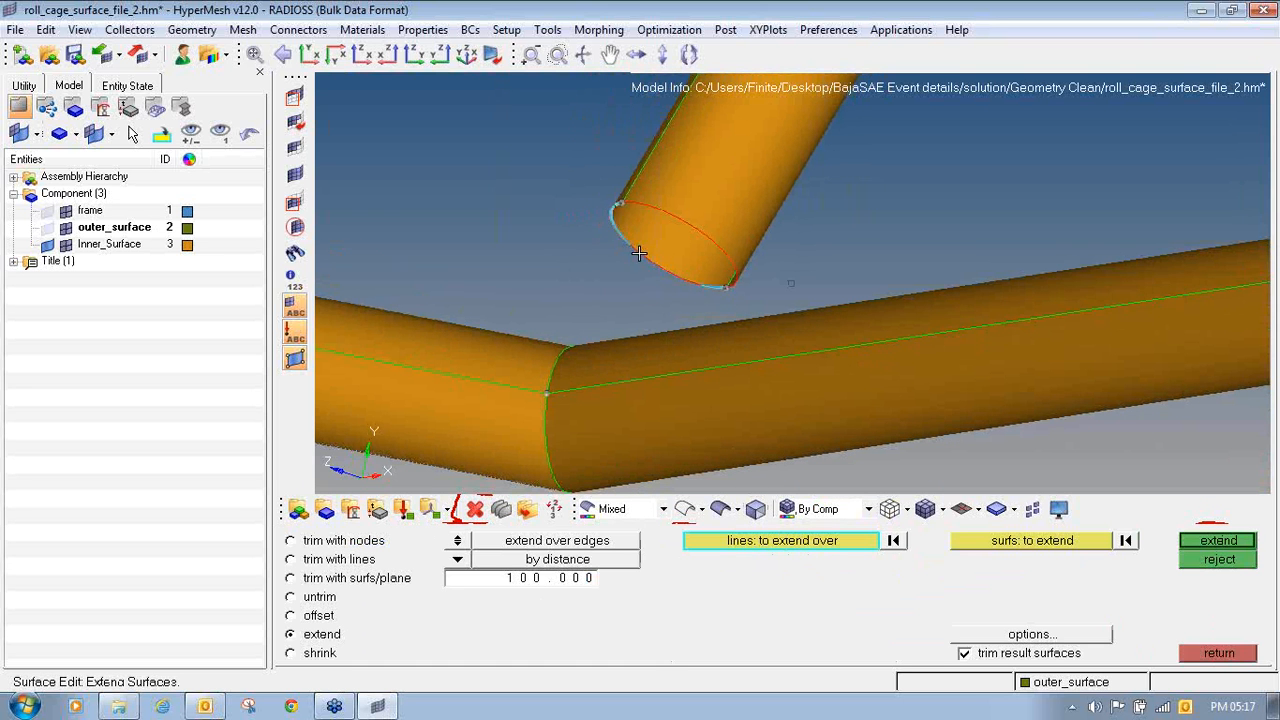
click(689, 220)
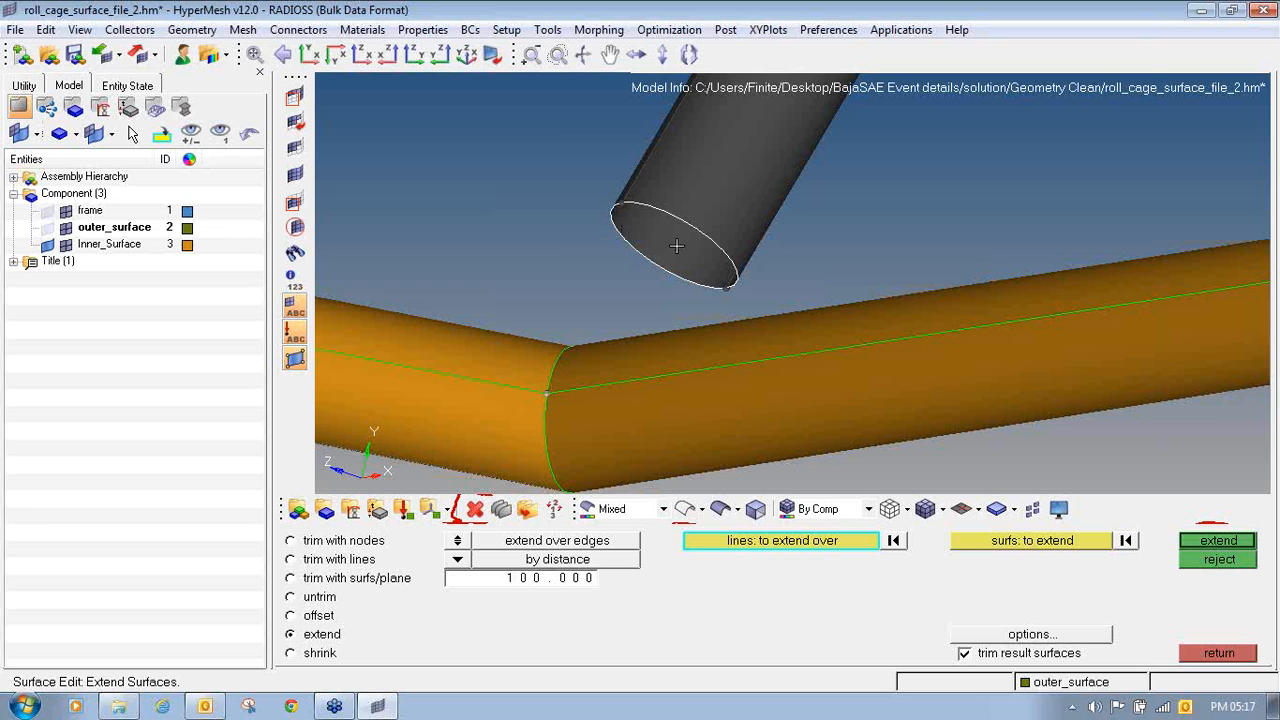
ctrl+drag(676, 245, 786, 343)
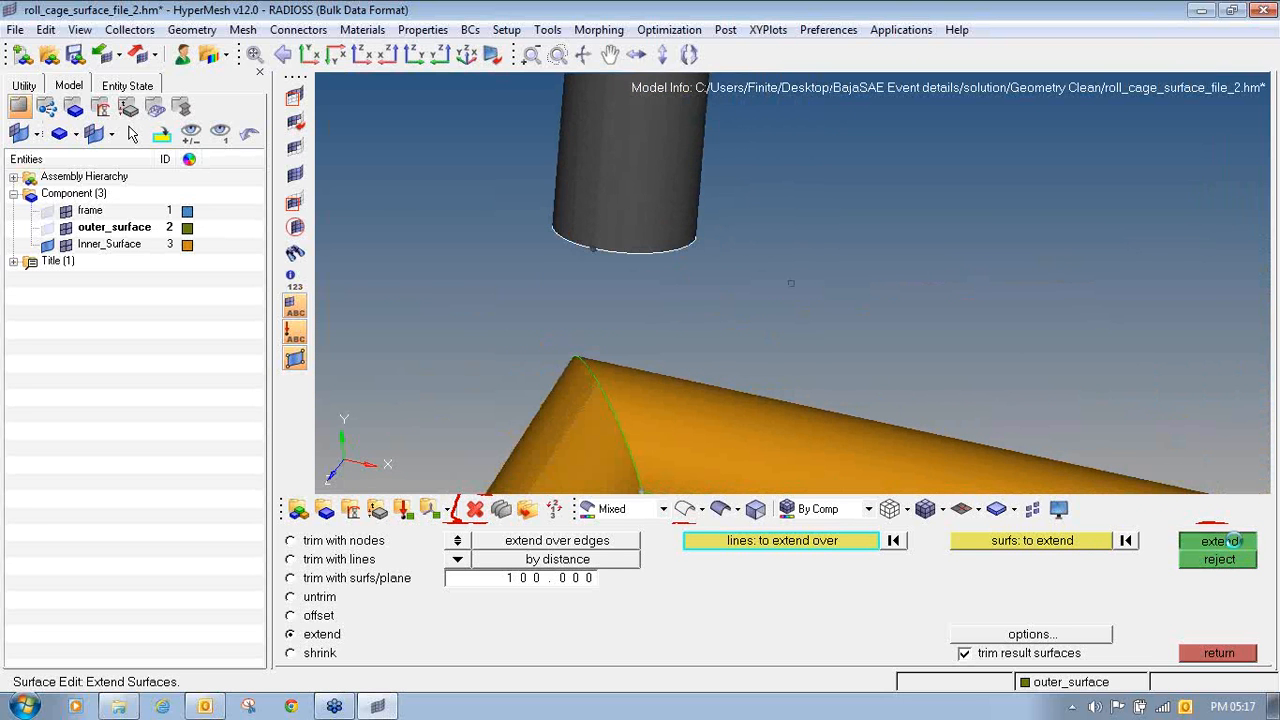
click(1234, 541)
ctrl+drag(531, 323, 487, 437)
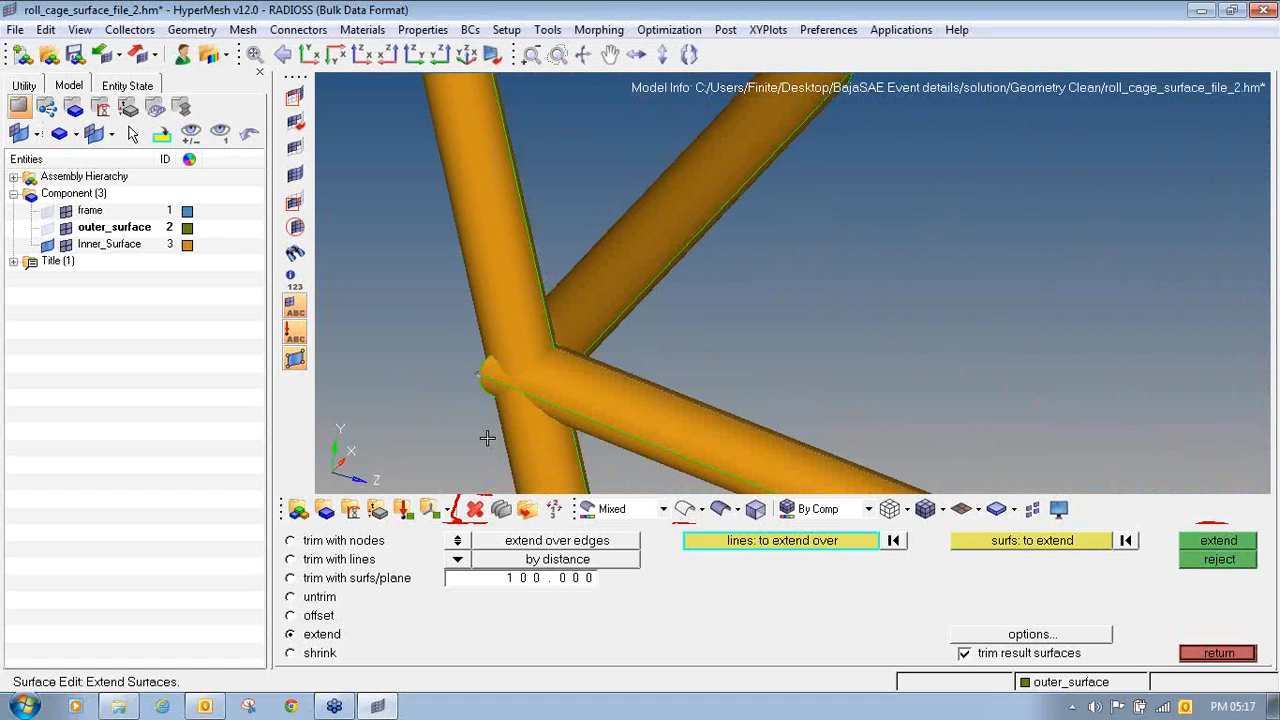
- Trim the extended vertical tube's surfaces with the other tubes' surfaces at the corner joint, using trim both
click(363, 581)
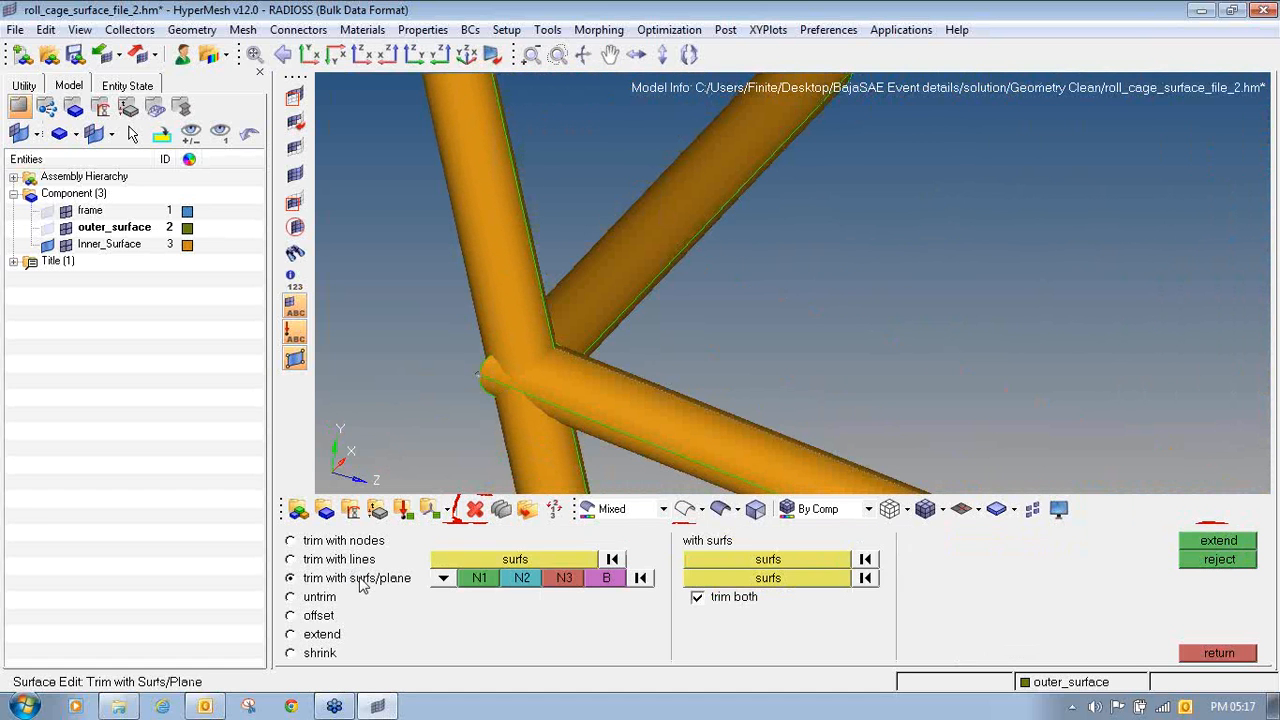
click(713, 561)
ctrl+right_drag(601, 381, 579, 221)
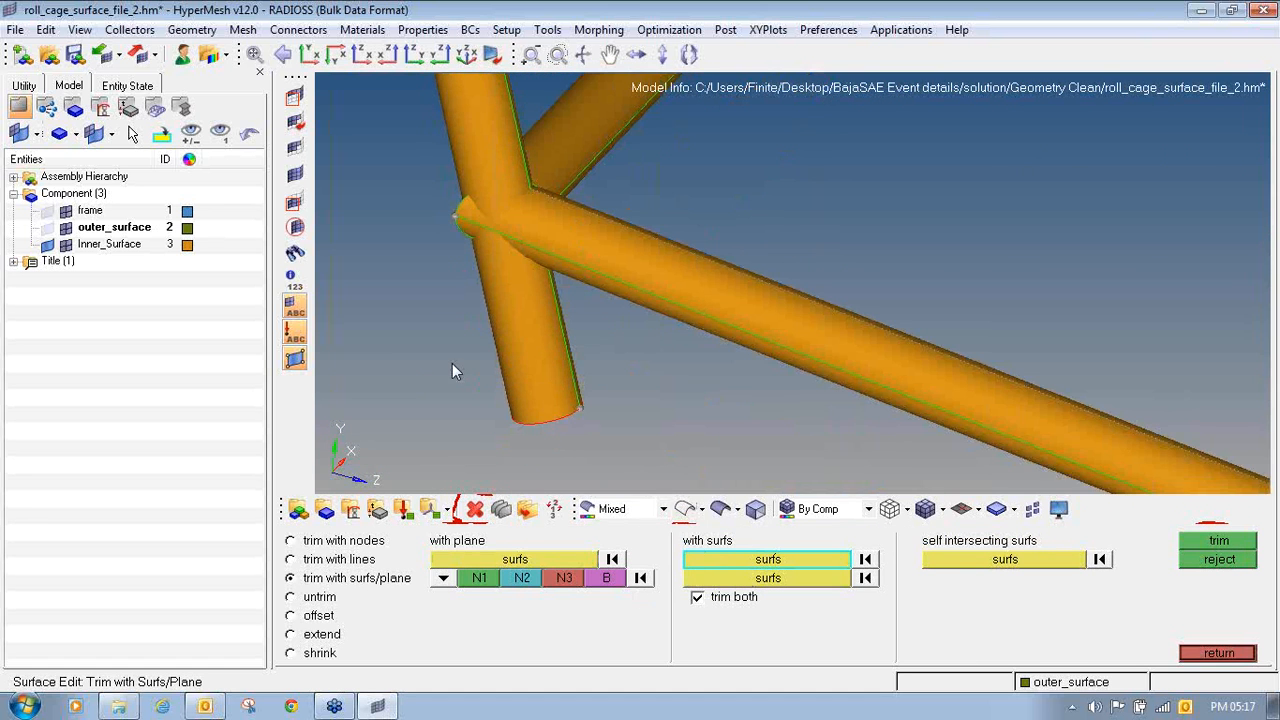
shift+drag(452, 371, 646, 442)
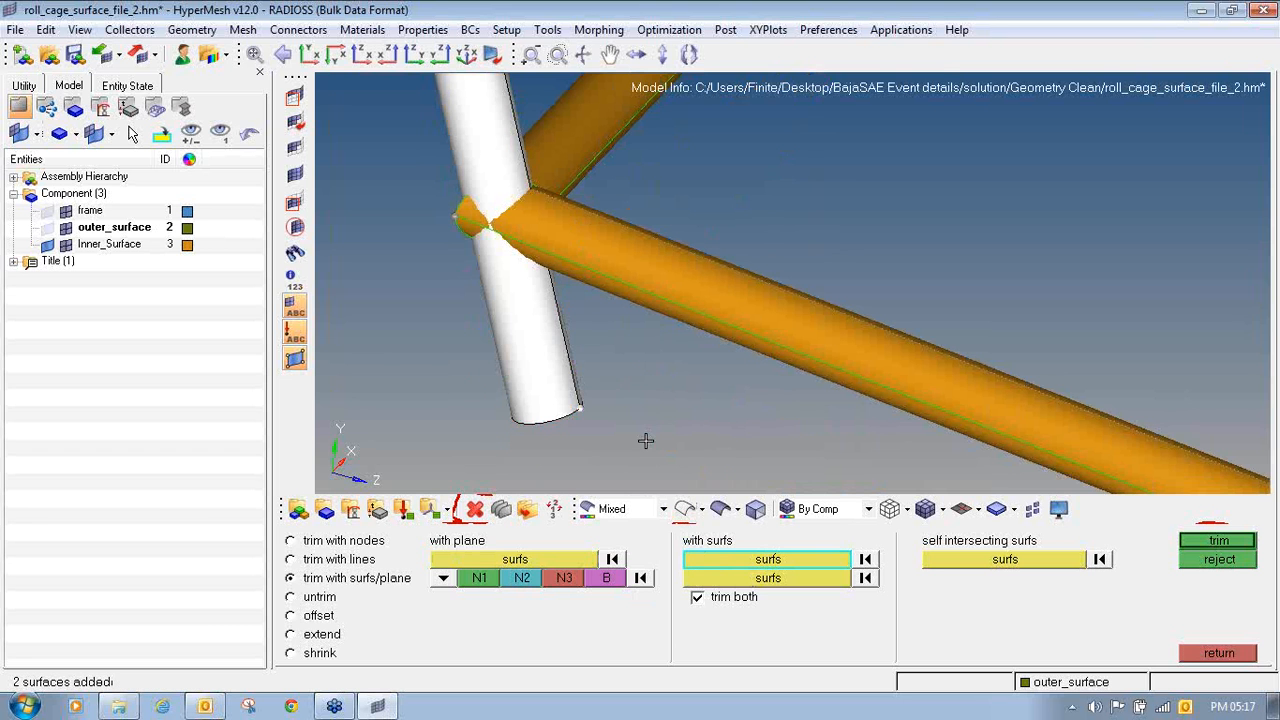
click(747, 578)
ctrl+right_drag(588, 293, 580, 370)
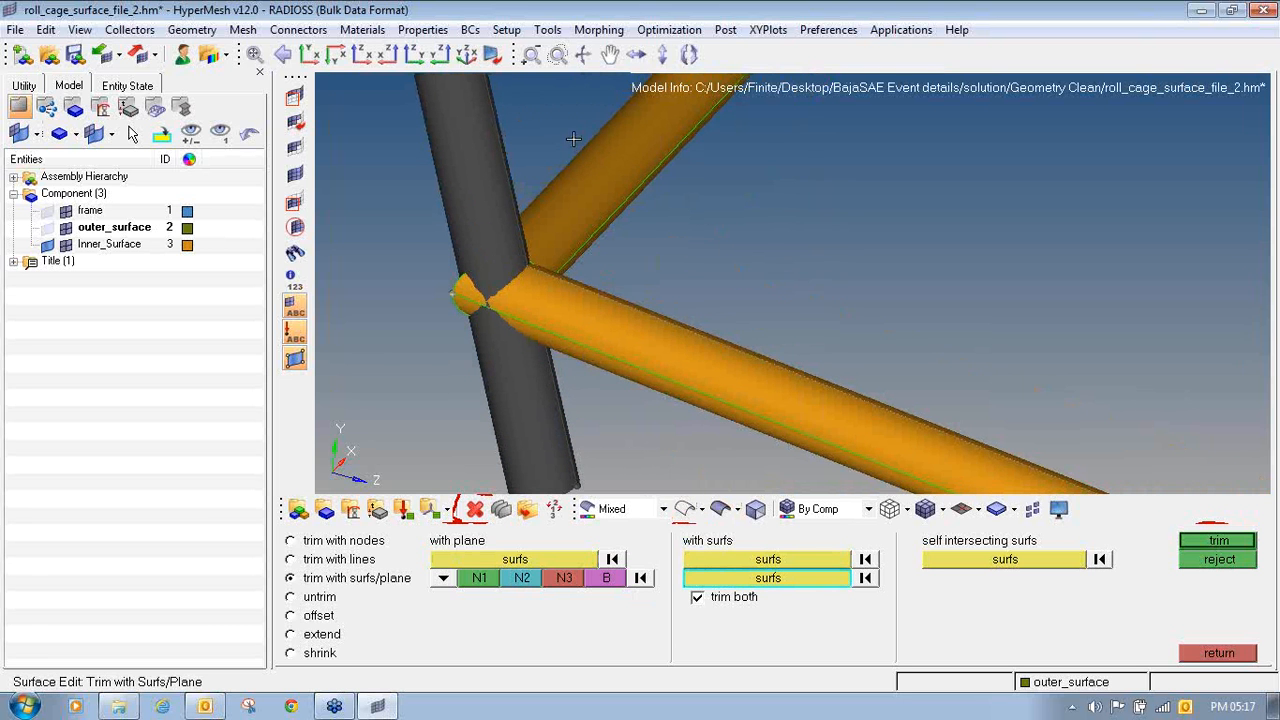
shift+drag(573, 140, 750, 391)
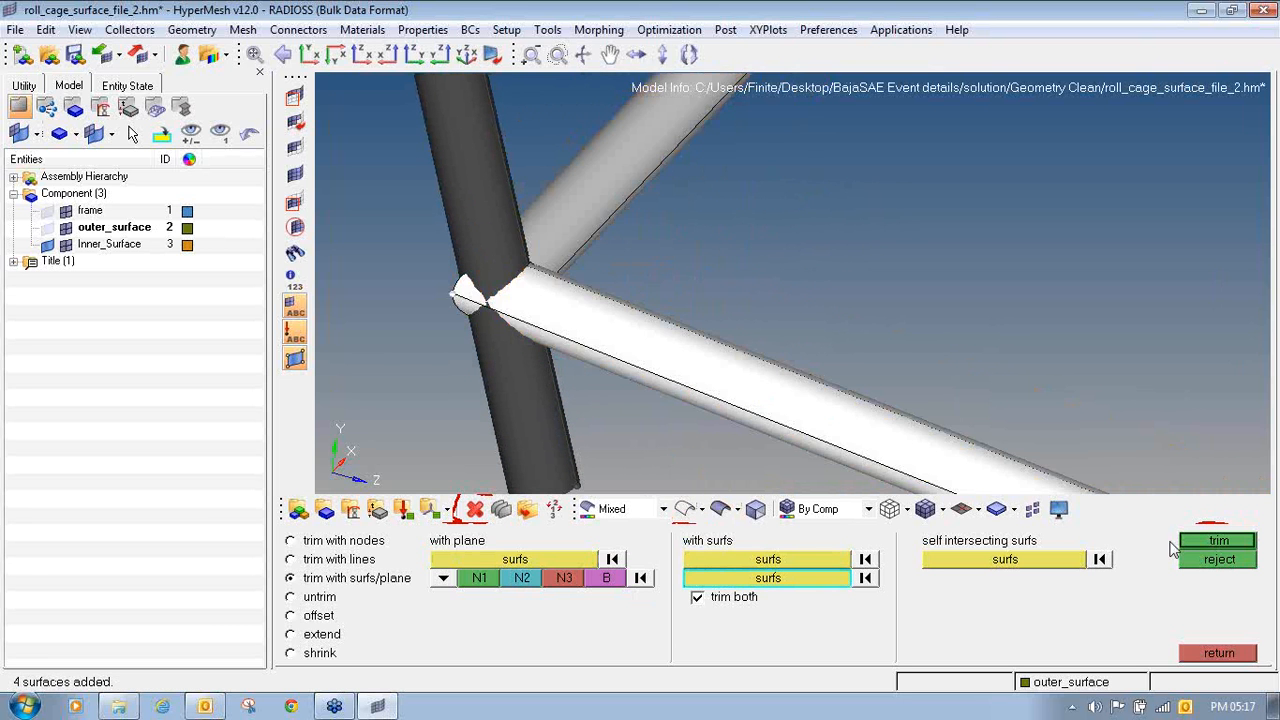
click(1206, 541)
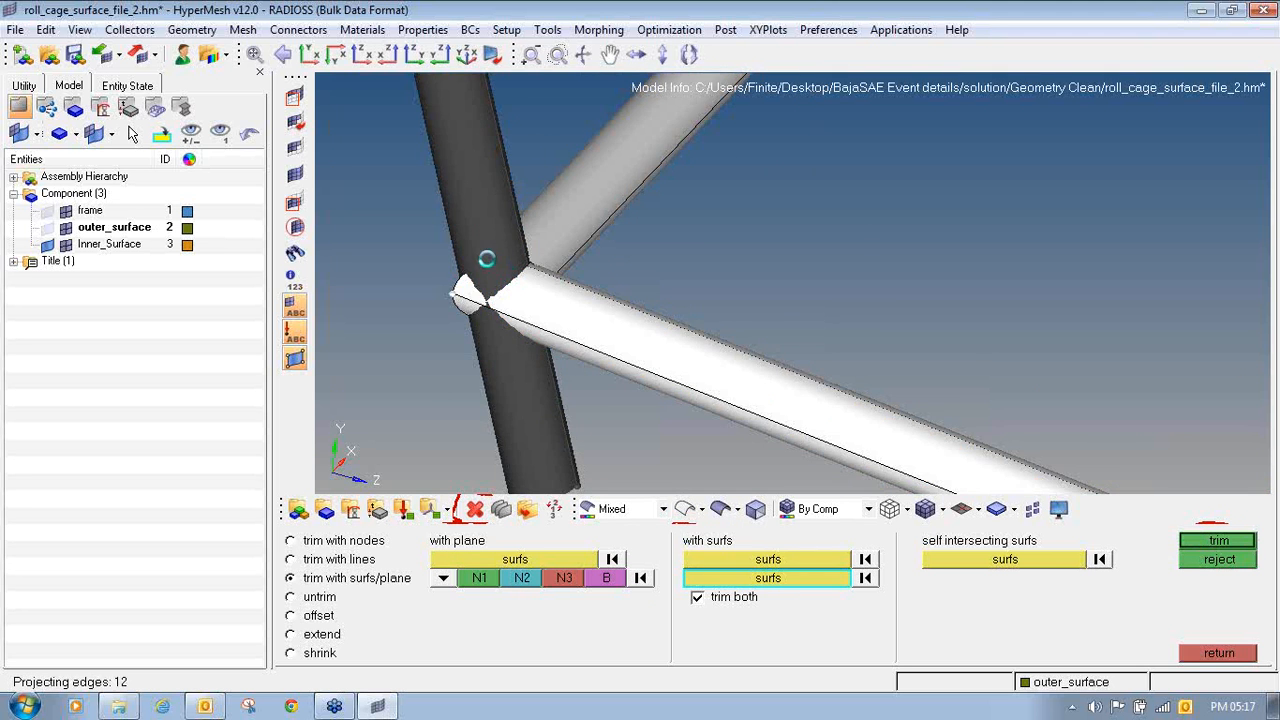
mouse_move(511, 301)
ctrl+mouse_down()
mouse_move(527, 304)
mouse_move(628, 215)
mouse_move(517, 309)
mouse_move(500, 291)
mouse_move(620, 263)
mouse_move(825, 263)
mouse_move(665, 289)
mouse_move(743, 366)
mouse_move(686, 331)
mouse_move(693, 347)
ctrl+mouse_up()
- Delete the excess end of the vertical tube that protrudes beyond the corner joint
key(F2)
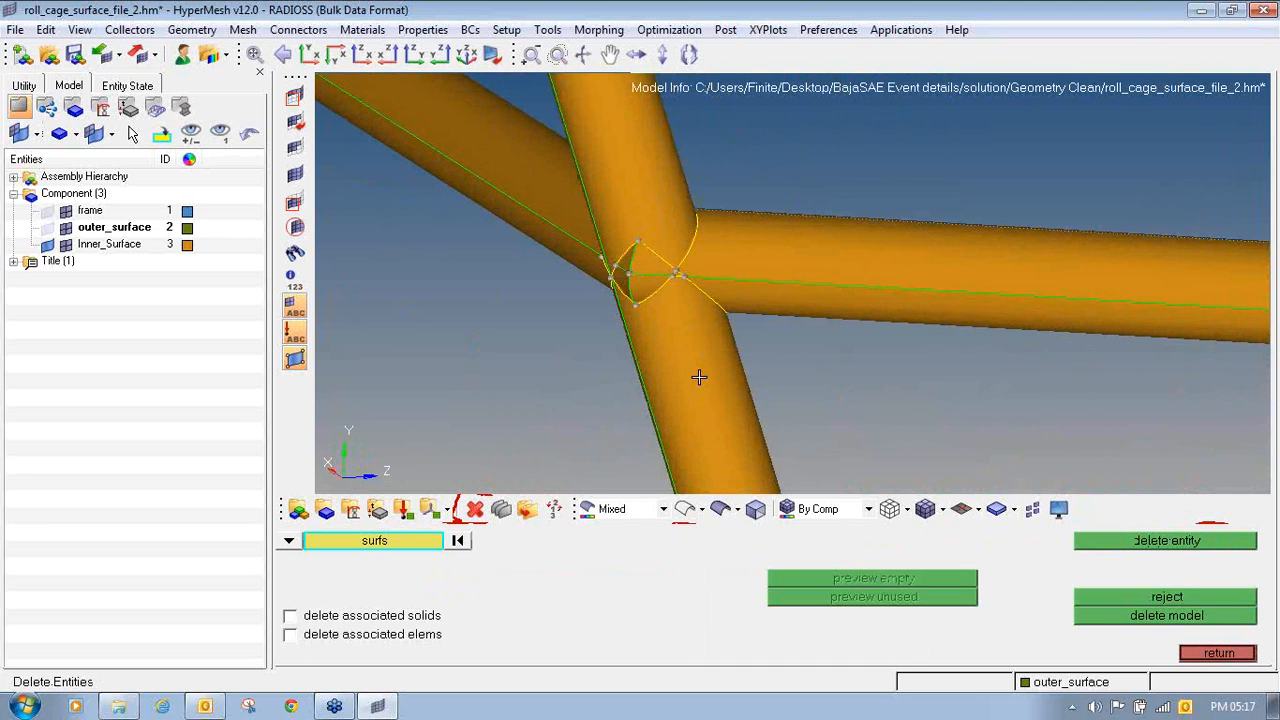
ctrl+right_drag(699, 377, 591, 258)
shift+drag(510, 303, 802, 372)
middle_click(801, 410)
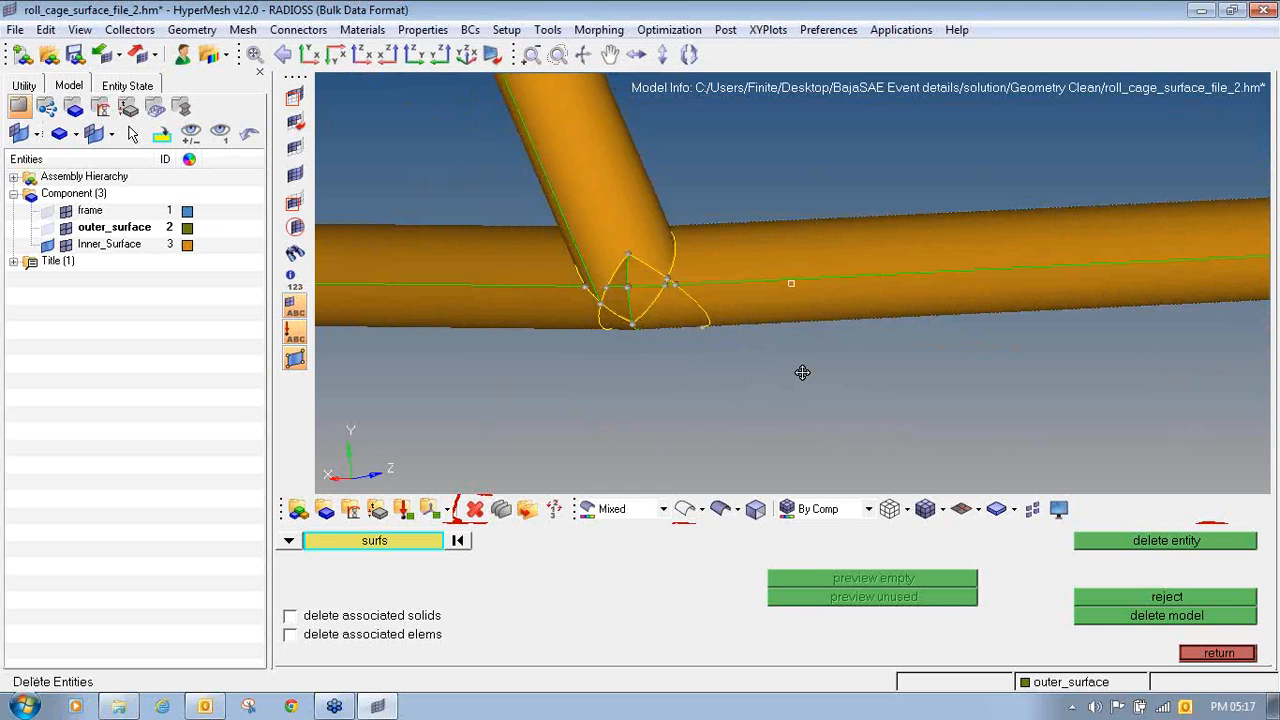
- Mask the tube surfaces and the outer patches at the corner joint, leaving only the trimmed pieces inside the joint displayed
click(296, 105)
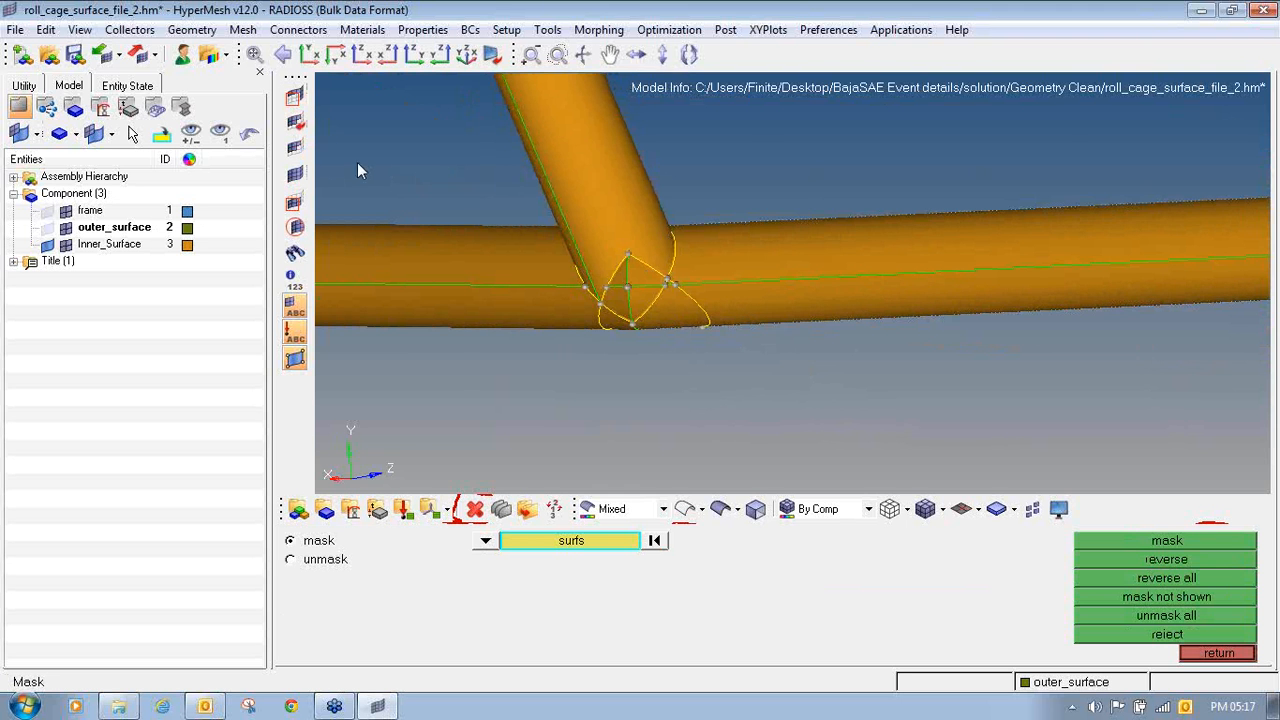
ctrl+drag(358, 165, 491, 262)
shift+drag(372, 232, 500, 338)
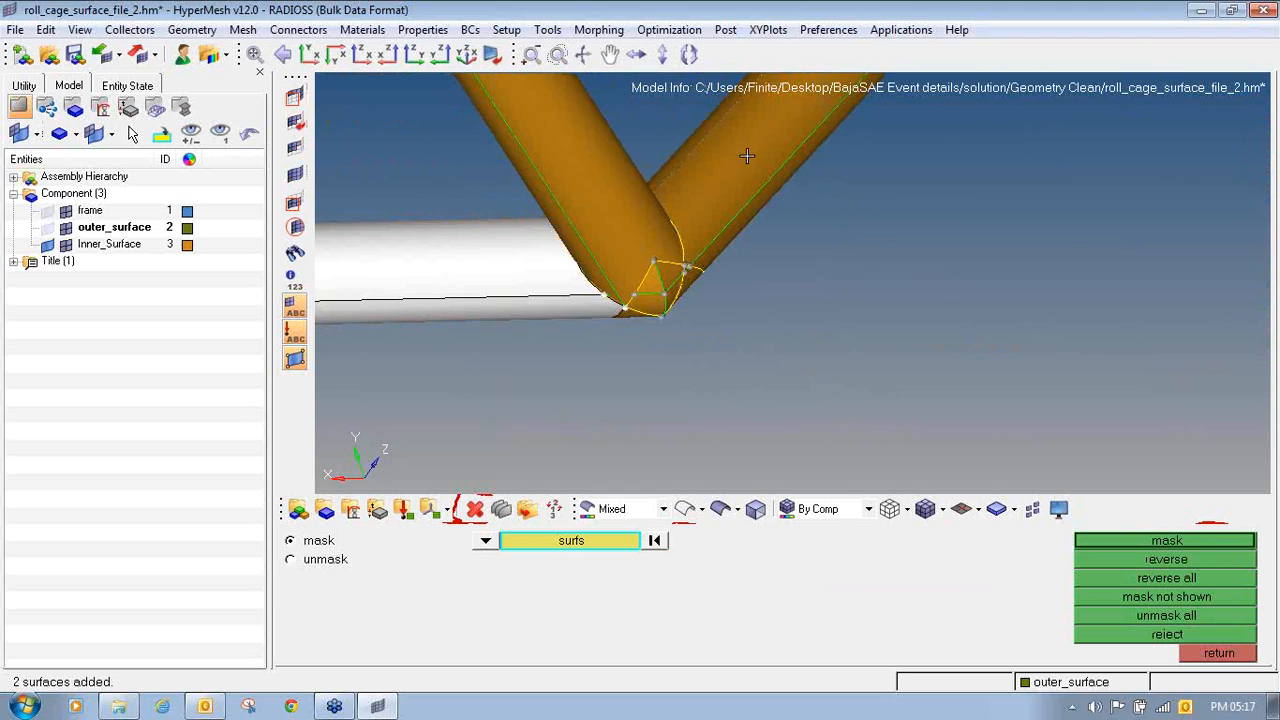
ctrl+drag(748, 154, 915, 262)
shift+drag(640, 218, 650, 230)
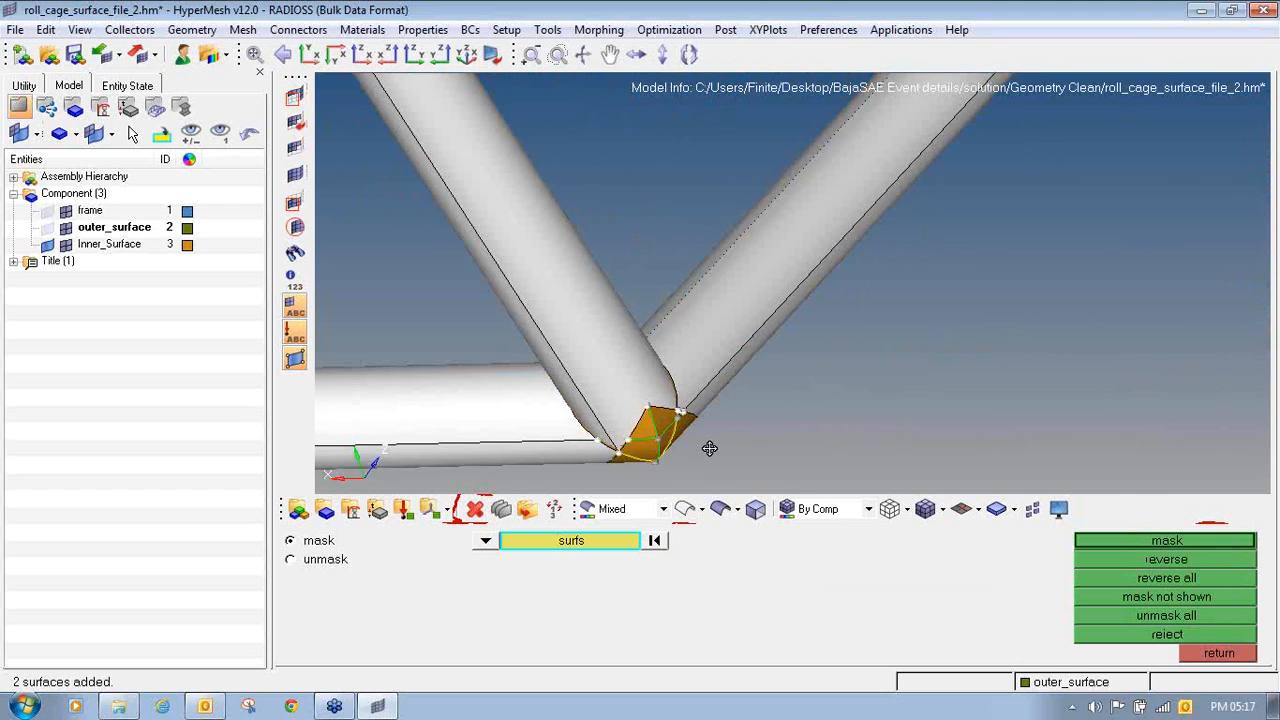
ctrl+drag(711, 449, 670, 254)
ctrl+drag(761, 286, 747, 181)
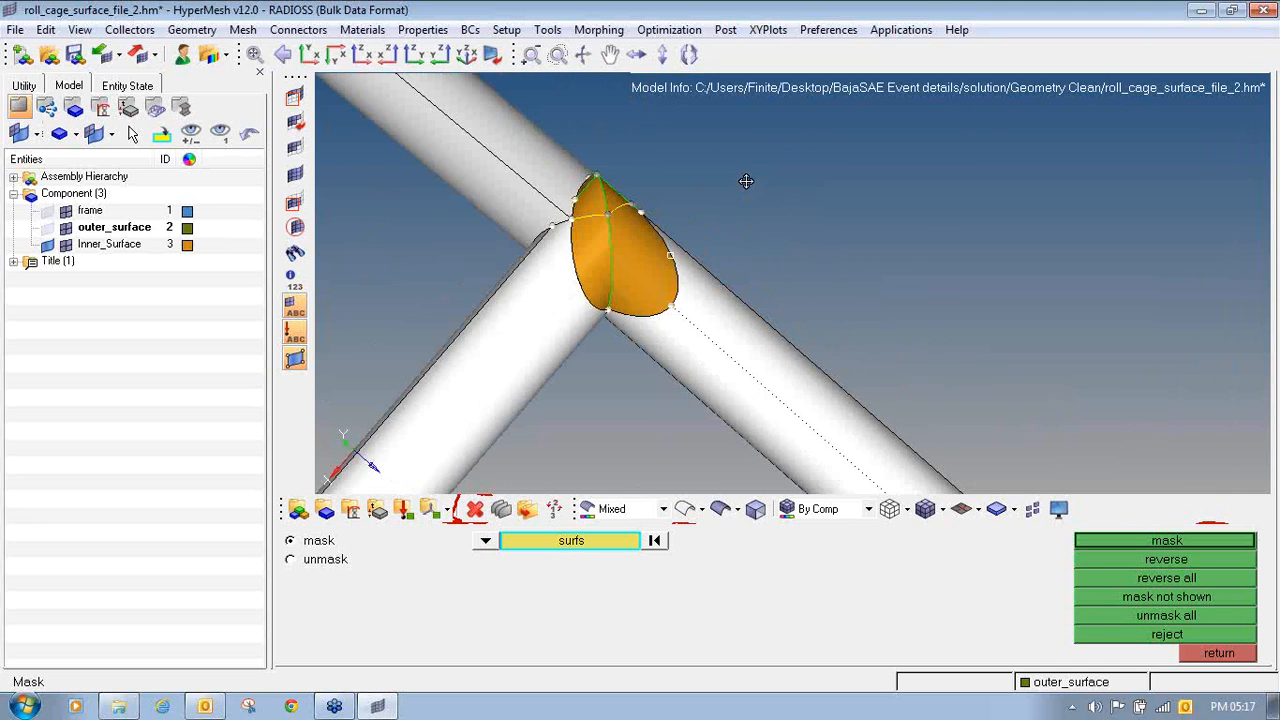
click(598, 247)
click(634, 245)
click(595, 201)
click(606, 200)
ctrl+drag(606, 200, 592, 259)
ctrl+scroll(592, 259, up, 4)
click(583, 260)
click(554, 270)
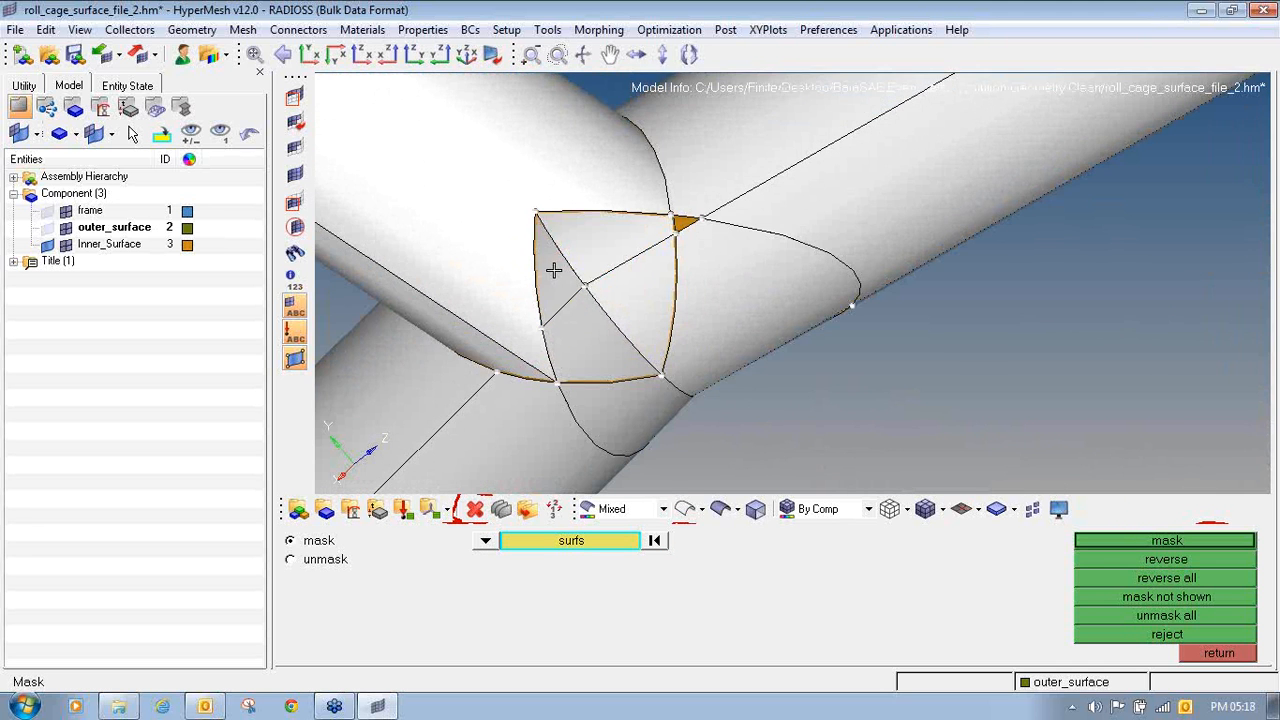
click(681, 223)
ctrl+drag(690, 248, 942, 430)
click(1166, 541)
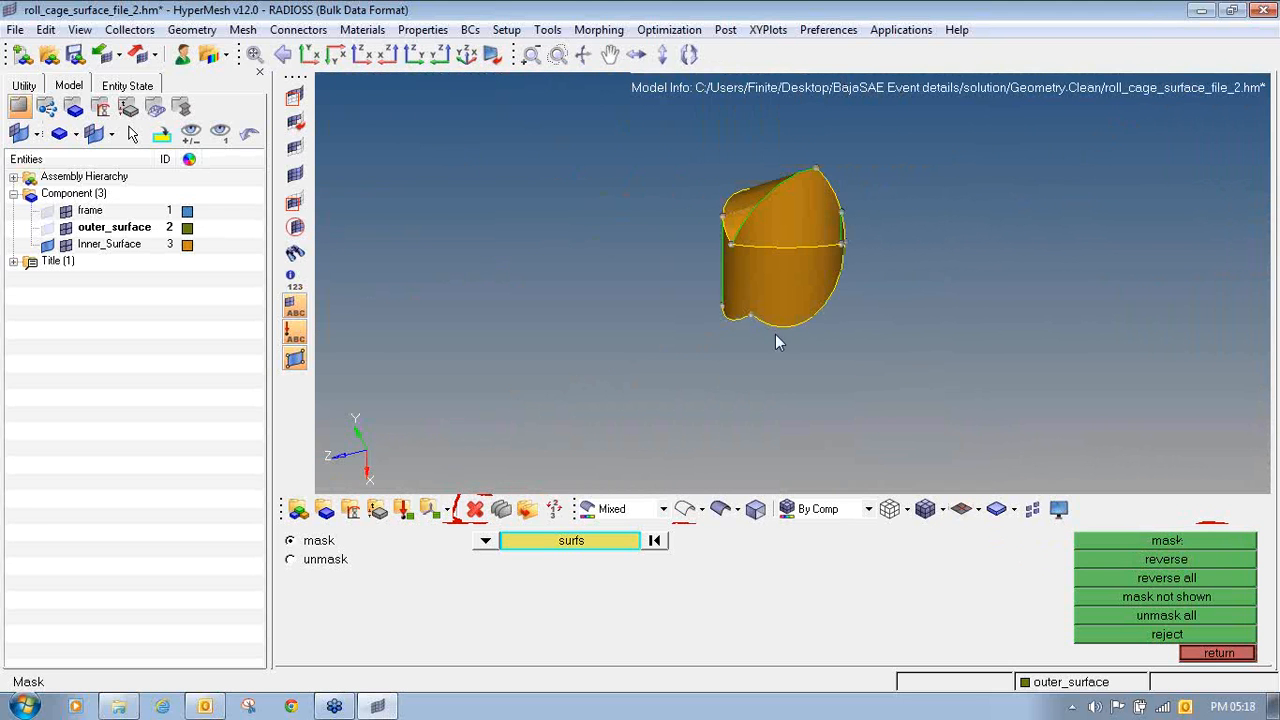
- Delete the leftover surface pieces inside the corner joint and unmask the rest of the roll cage
click(474, 509)
shift+drag(684, 127, 860, 366)
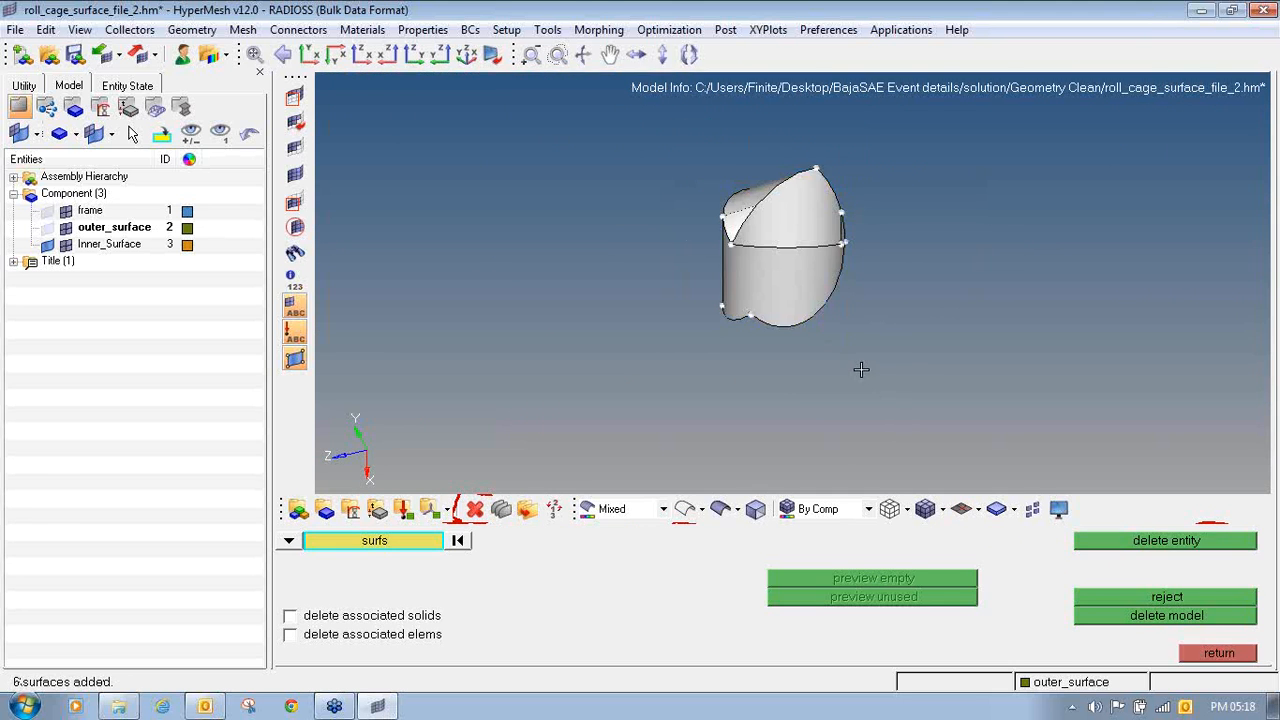
click(1147, 541)
click(1200, 652)
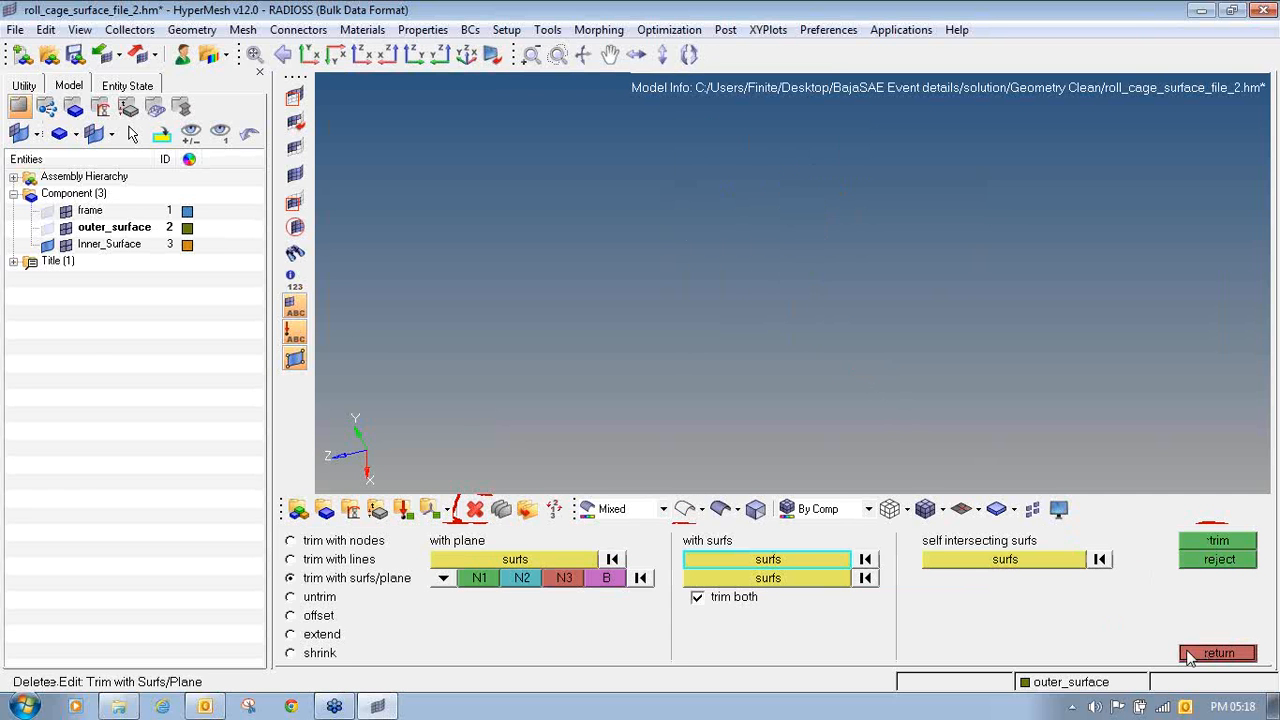
click(294, 174)
- Make the Inner_Surface component see-through by setting its transparency to 4
ctrl+scroll(720, 300, down, 5)
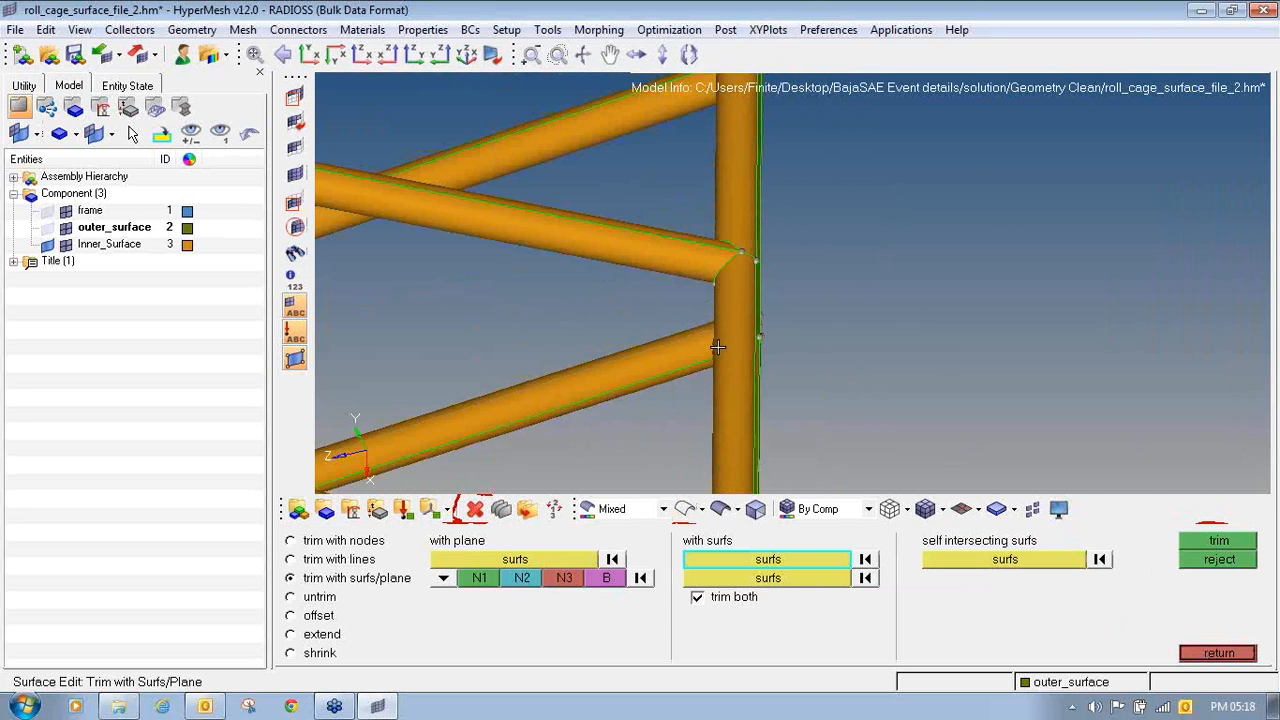
ctrl+drag(721, 344, 756, 332)
ctrl+scroll(750, 334, up, 4)
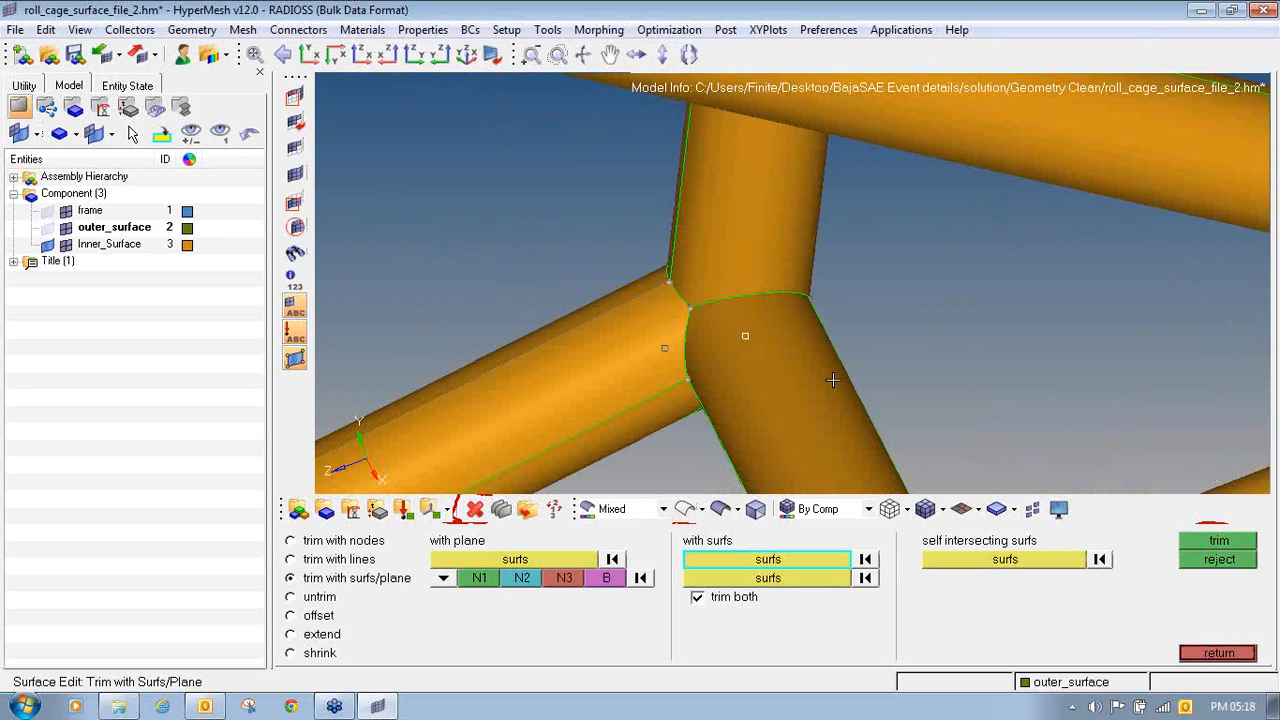
ctrl+drag(832, 380, 725, 500)
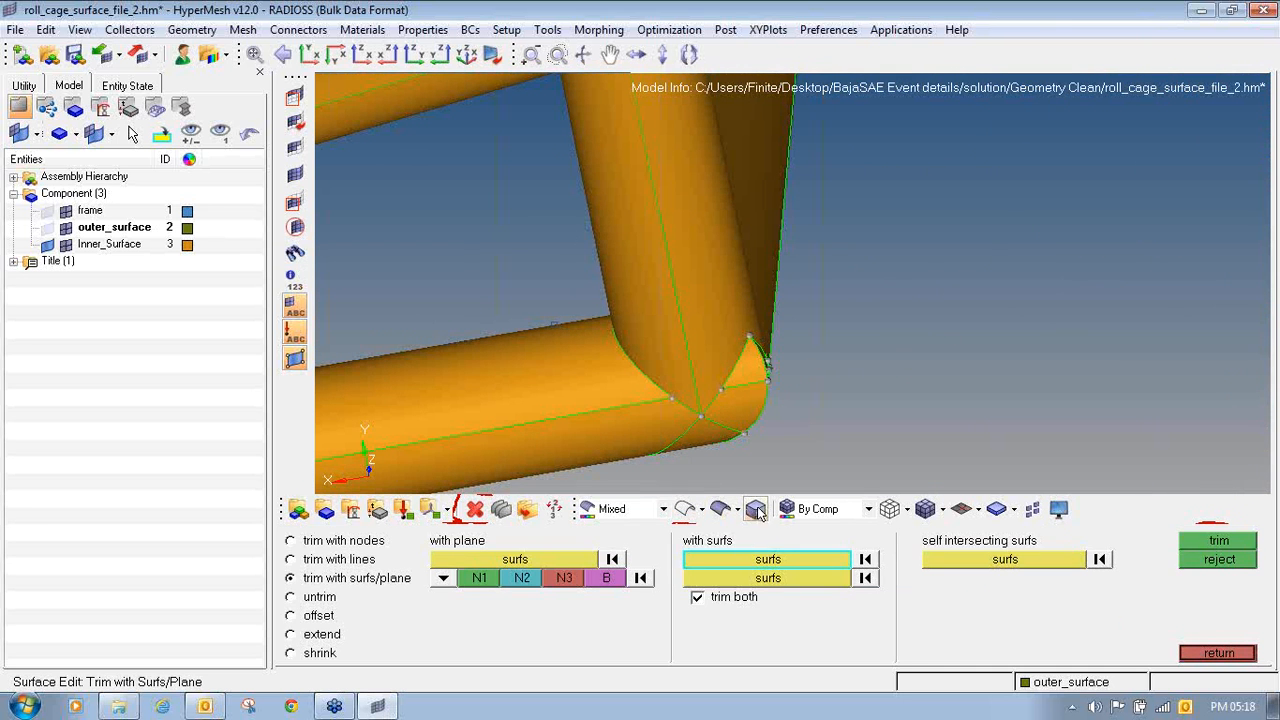
click(724, 510)
click(479, 430)
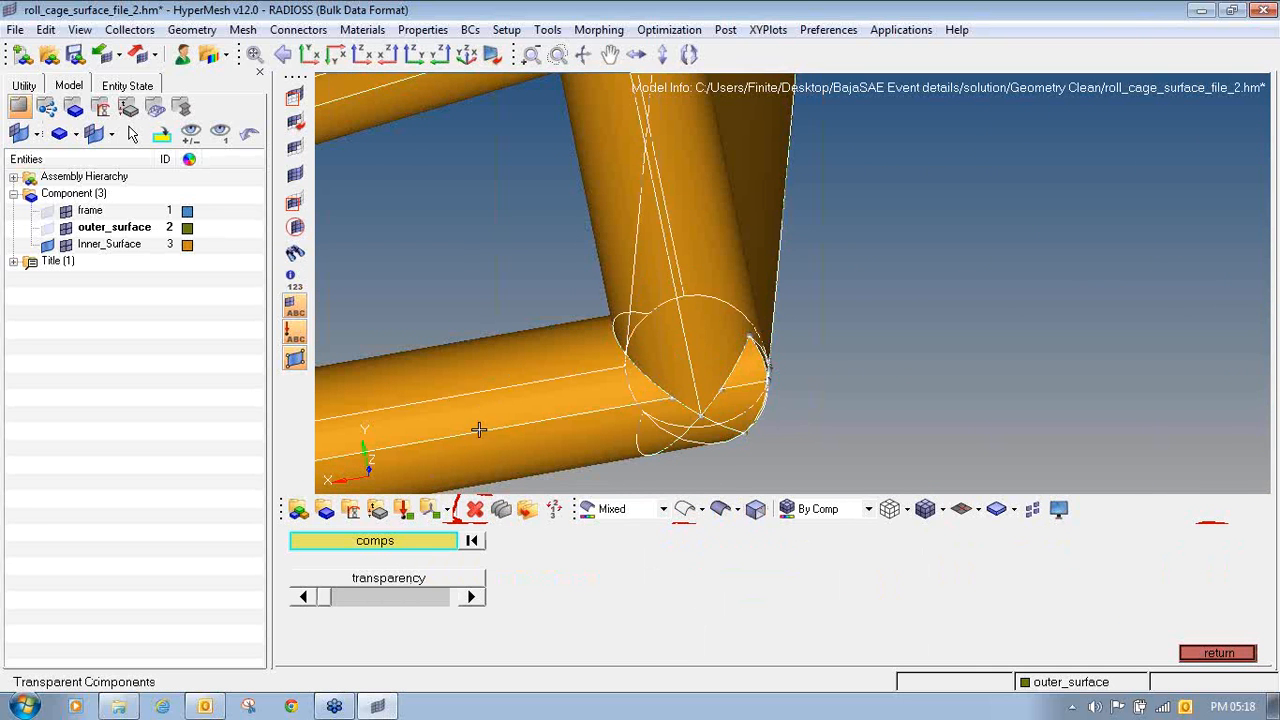
drag(370, 603, 366, 600)
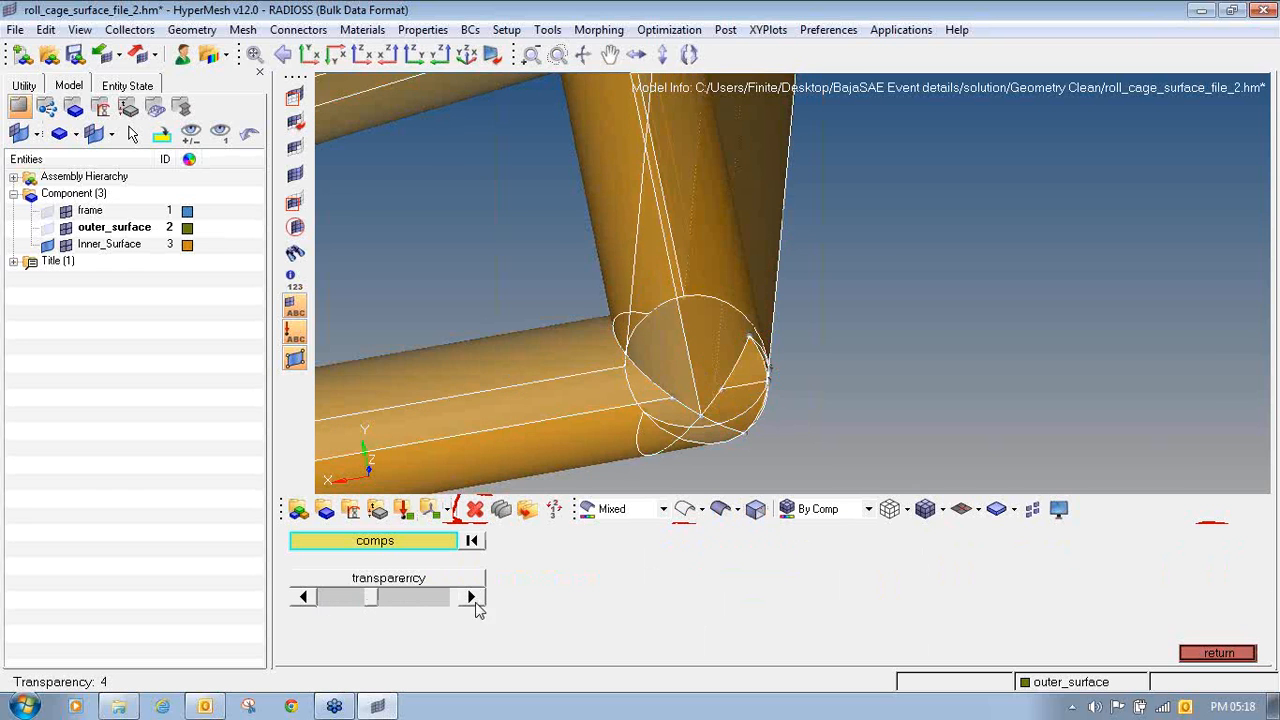
click(1215, 652)
- Examine the insides of the bottom corner joints through the transparent tubes for leftover surfaces and free edges
ctrl+drag(773, 337, 652, 307)
ctrl+scroll(529, 343, down, 4)
ctrl+scroll(615, 313, down, 5)
ctrl+right_drag(930, 265, 973, 300)
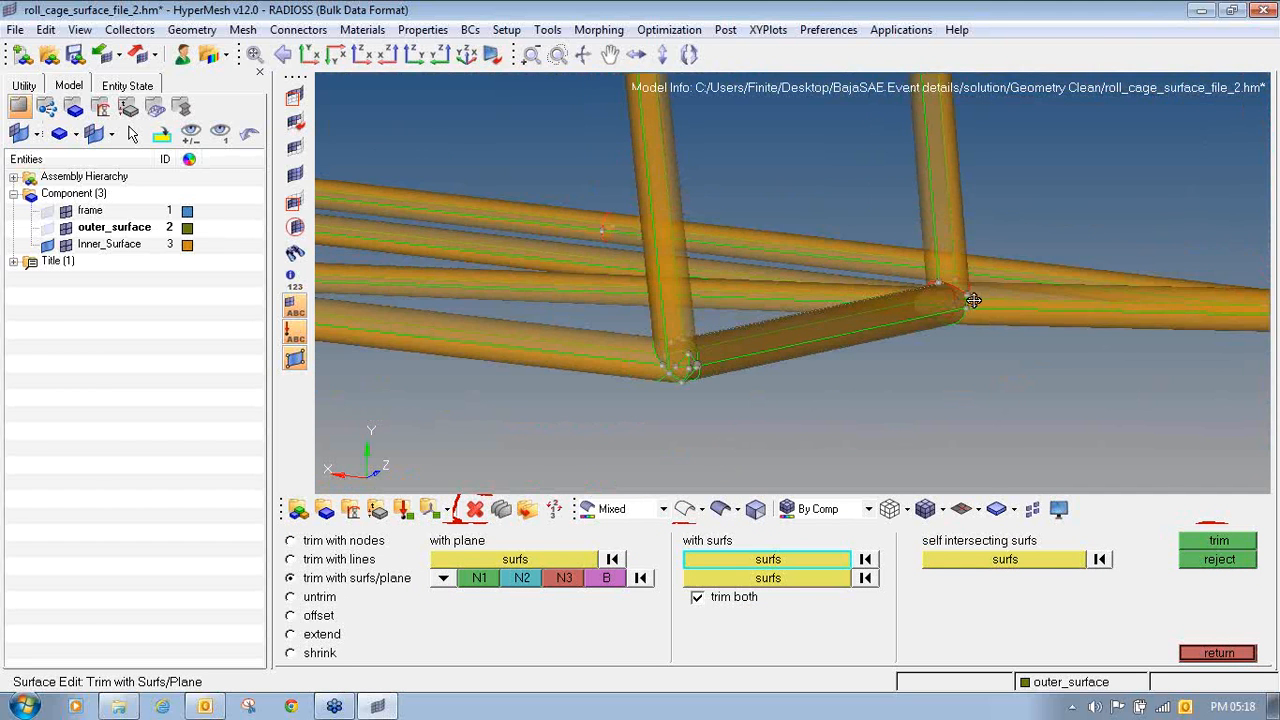
ctrl+drag(958, 303, 921, 296)
ctrl+scroll(1029, 271, up, 5)
ctrl+drag(1029, 271, 900, 310)
ctrl+click(762, 358)
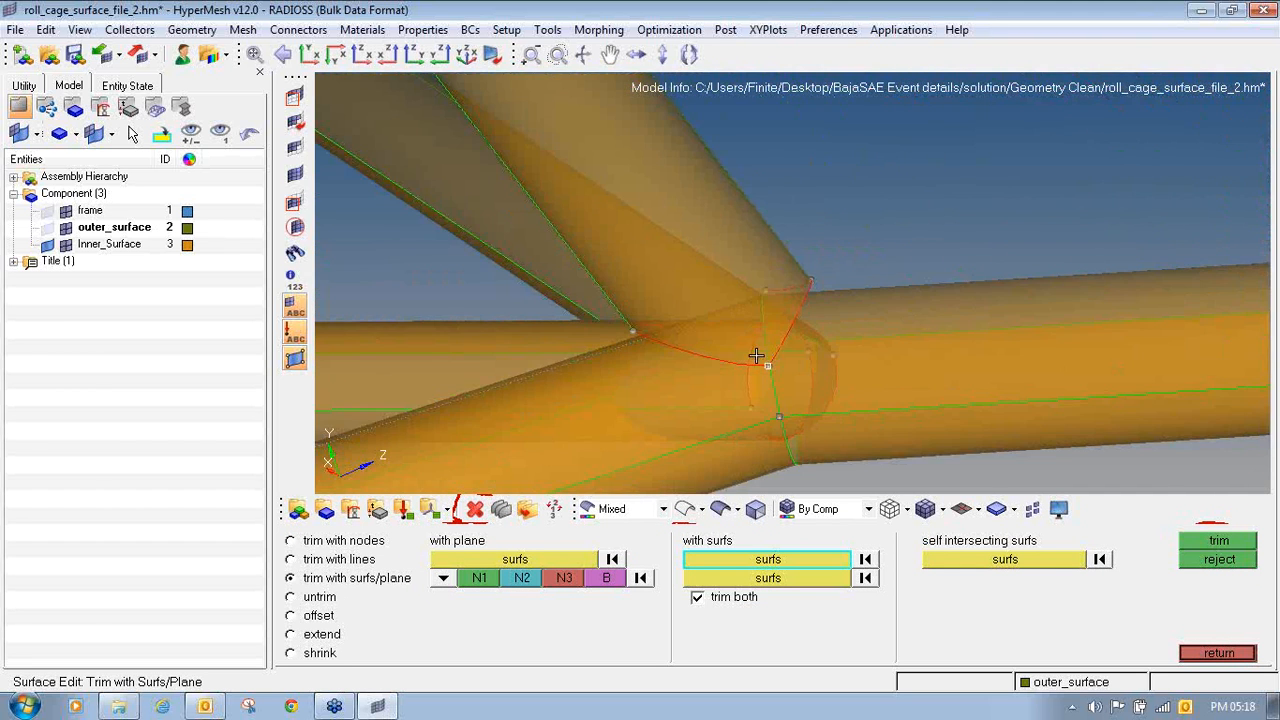
ctrl+drag(762, 358, 703, 323)
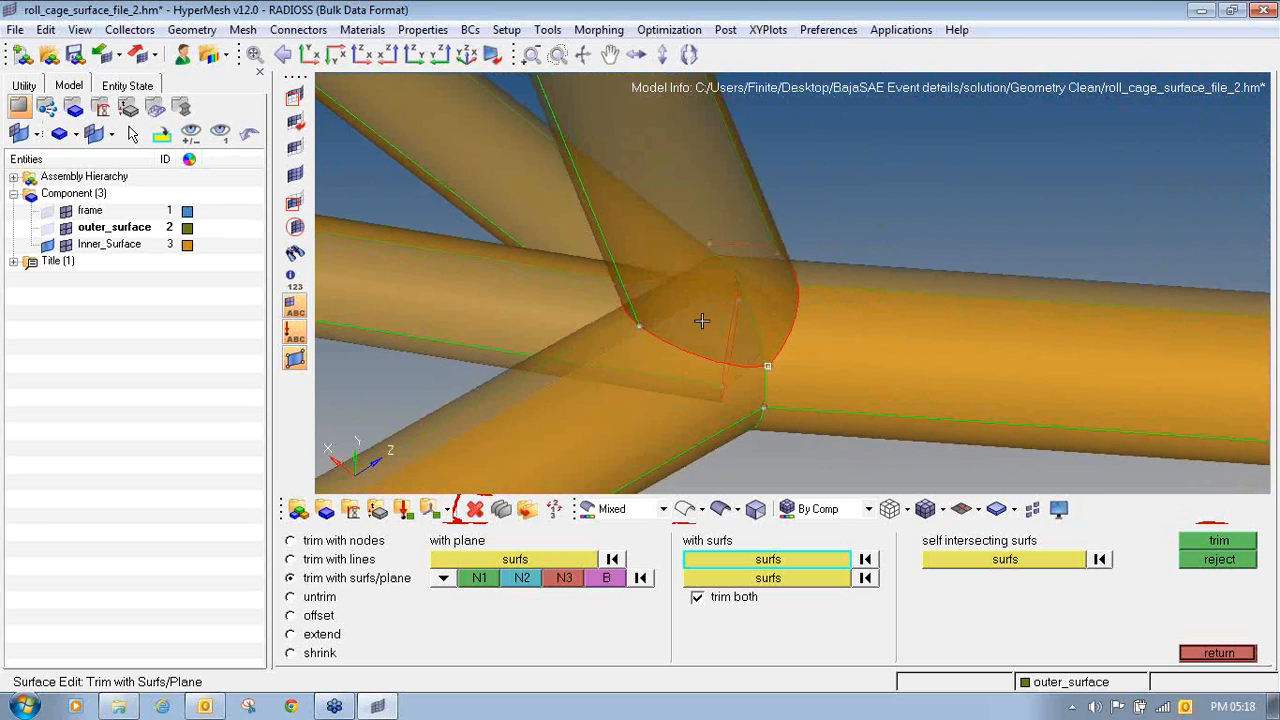
ctrl+scroll(701, 321, up, 4)
ctrl+scroll(701, 321, down, 4)
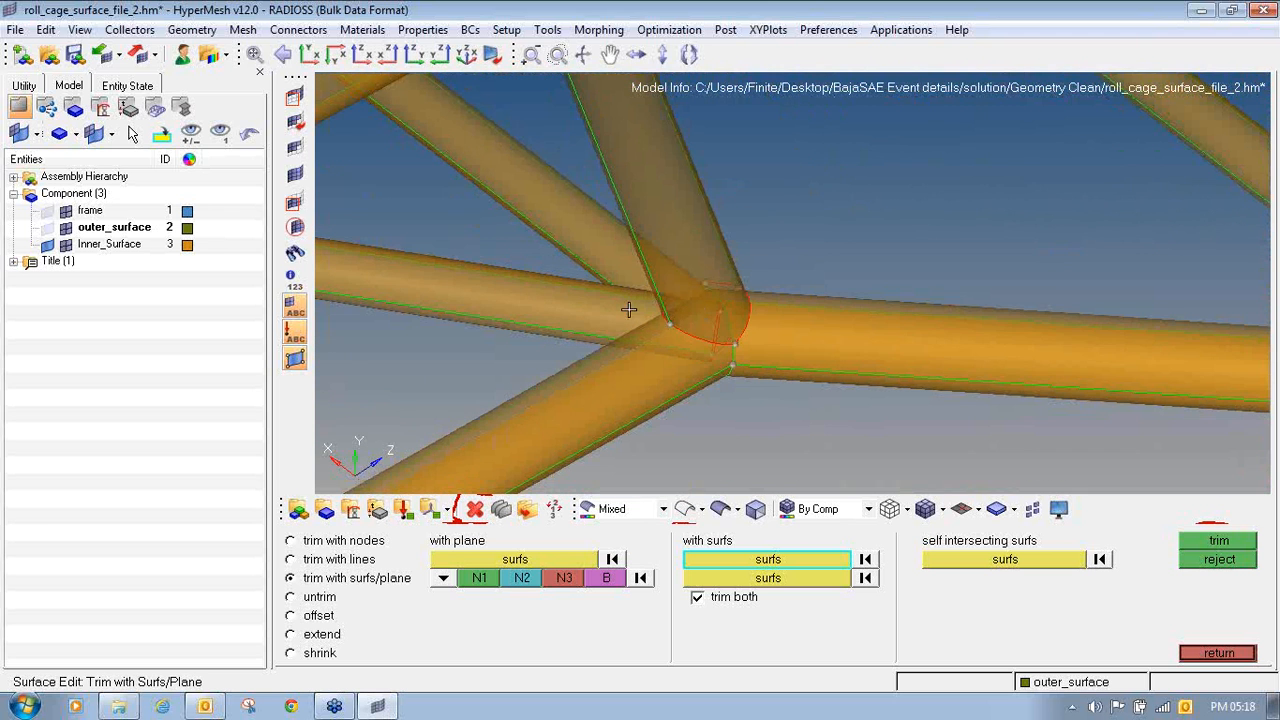
- Reset the Inner_Surface component's transparency to 0
click(1218, 653)
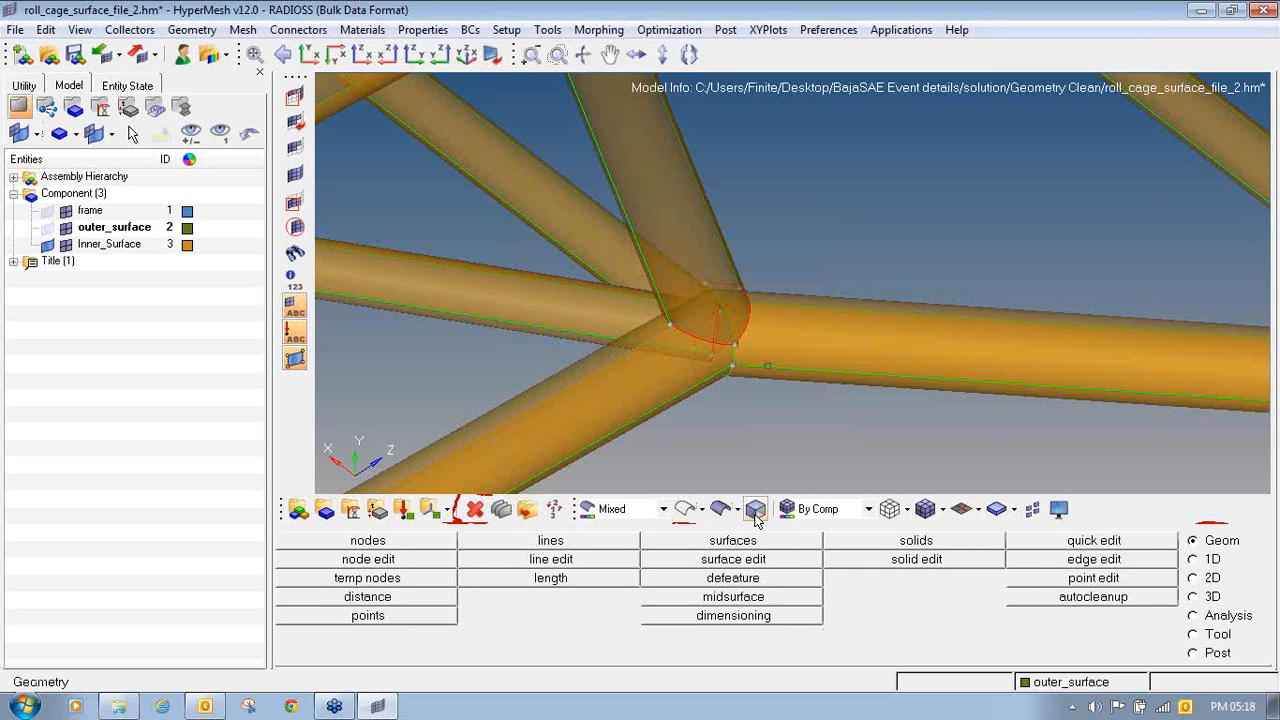
click(721, 511)
drag(367, 602, 320, 604)
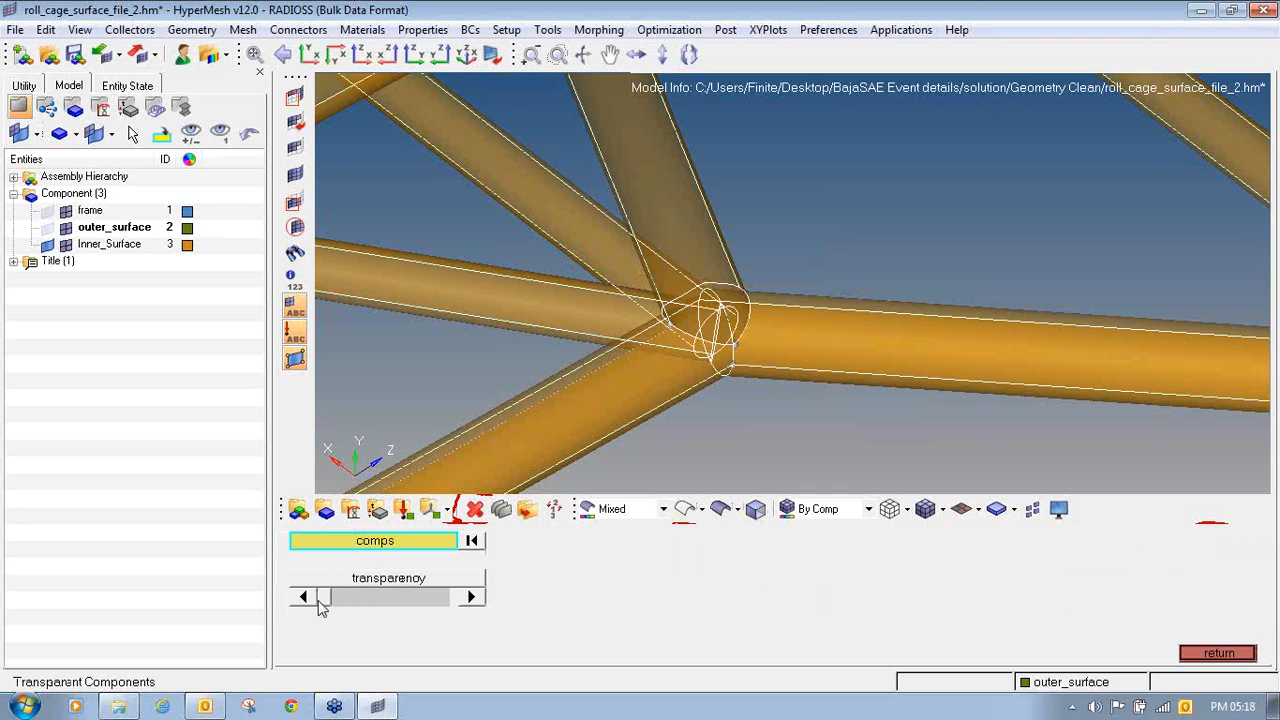
click(1203, 652)
- Examine the whole roll cage from an angled view and from the front, checking its tubes and joints
ctrl+right_drag(744, 388, 901, 420)
scroll(812, 370, down, 3)
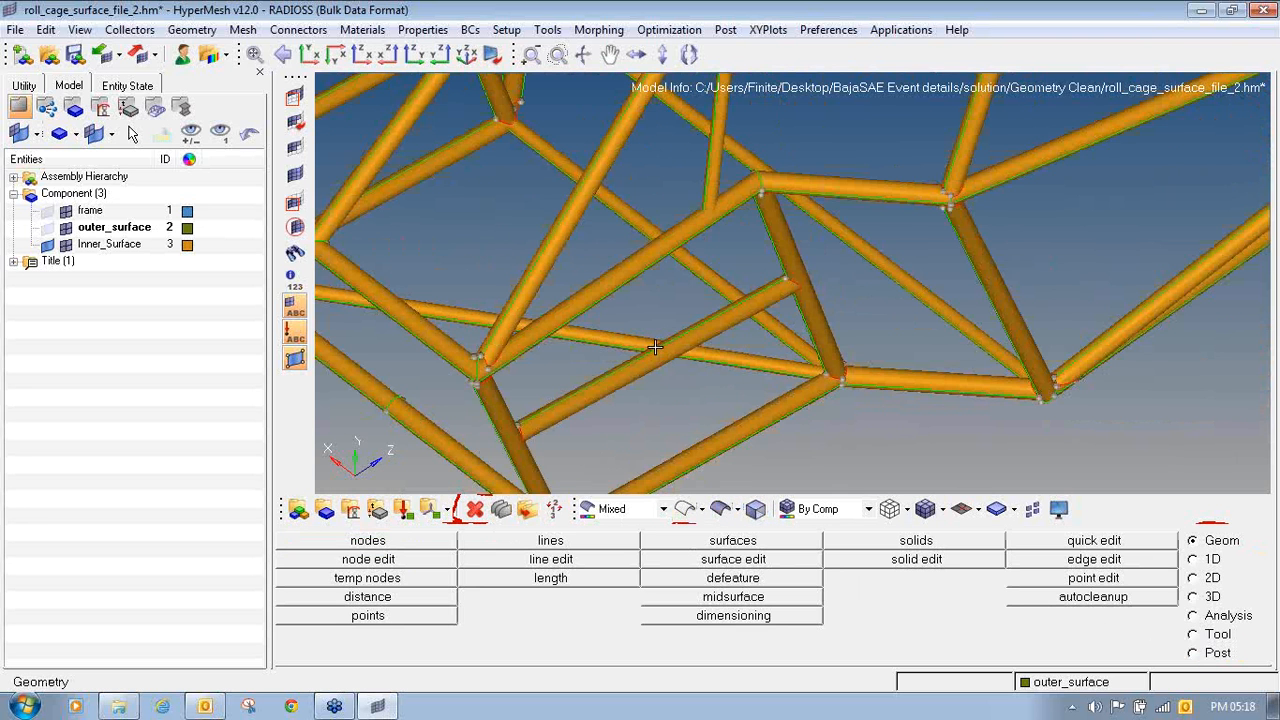
ctrl+scroll(655, 347, down, 5)
mouse_move(543, 371)
ctrl+mouse_down()
mouse_move(620, 374)
mouse_move(554, 379)
ctrl+mouse_up()
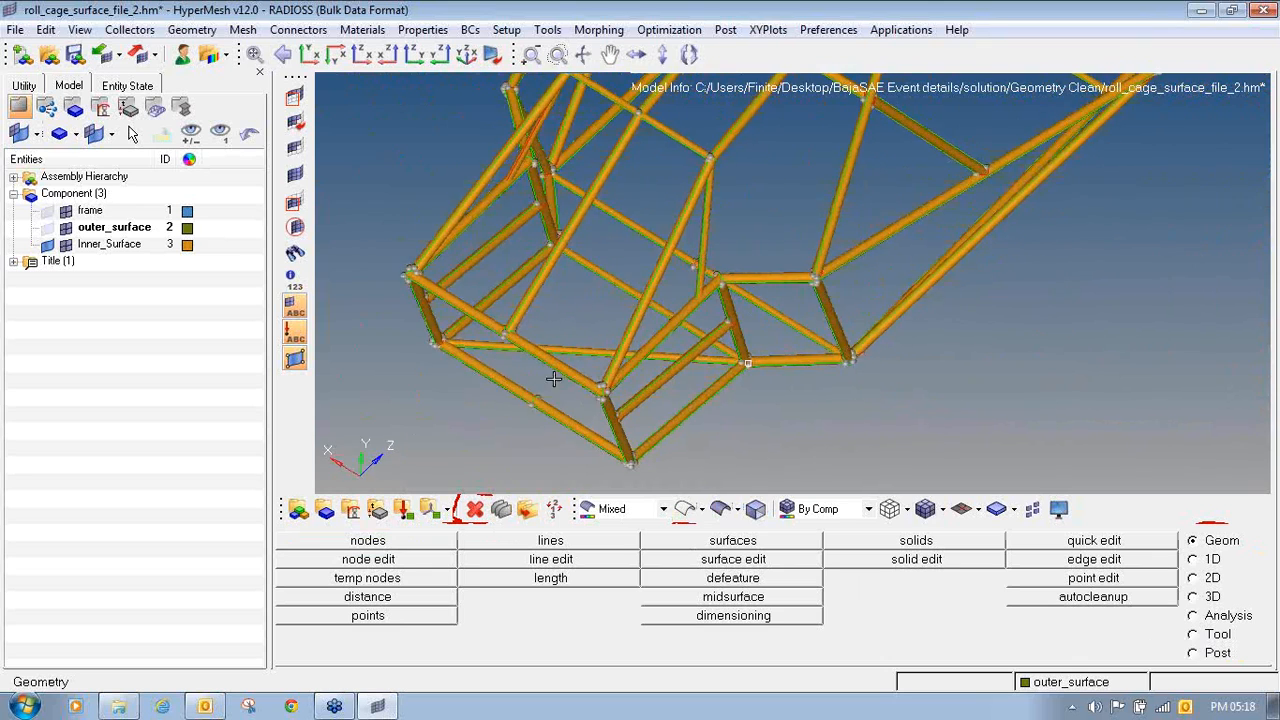
ctrl+drag(722, 448, 744, 244)
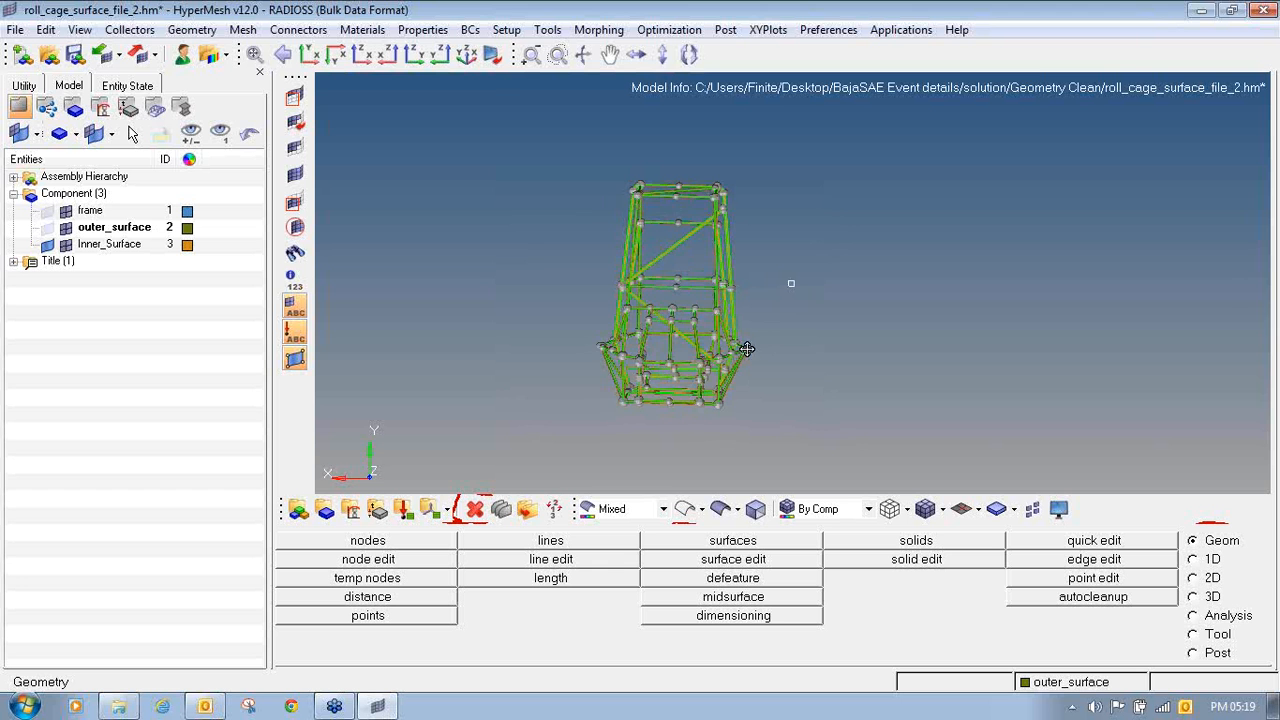
ctrl+drag(746, 348, 754, 349)
ctrl+scroll(688, 166, up, 3)
ctrl+right_drag(674, 216, 672, 142)
ctrl+scroll(672, 142, down, 5)
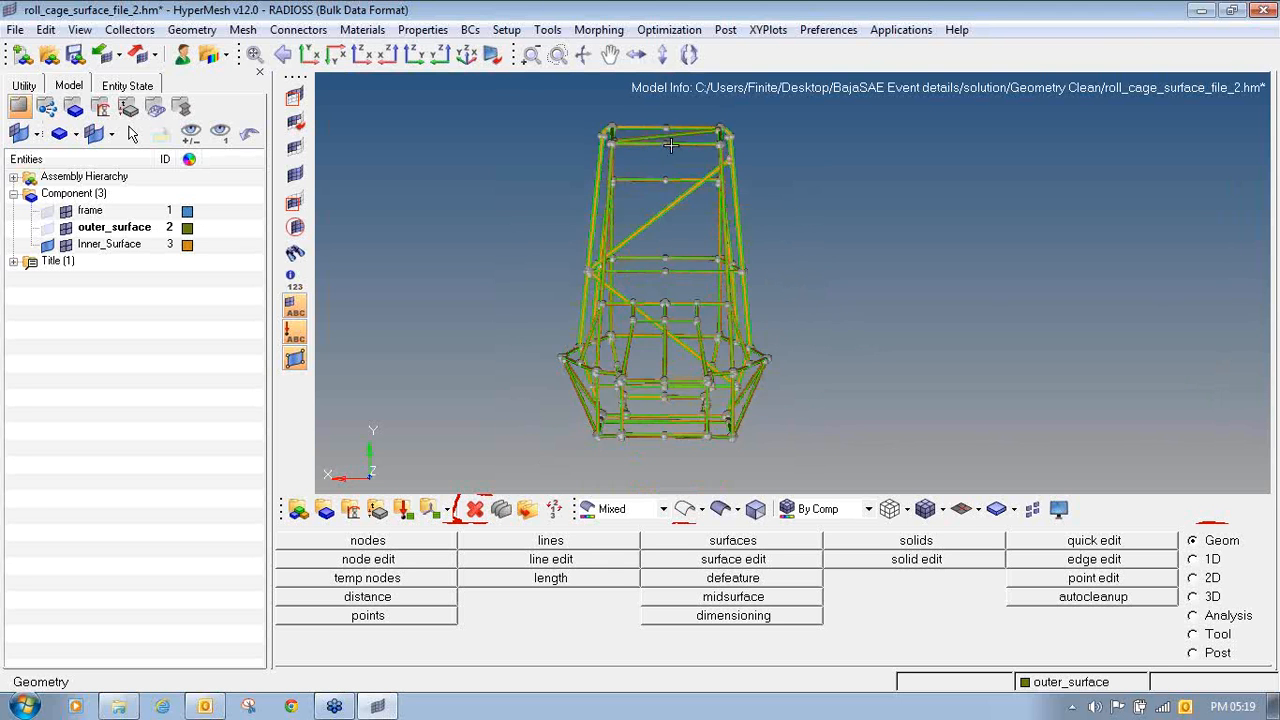
mouse_move(668, 223)
ctrl+mouse_down()
mouse_move(678, 247)
mouse_move(676, 213)
ctrl+mouse_up()
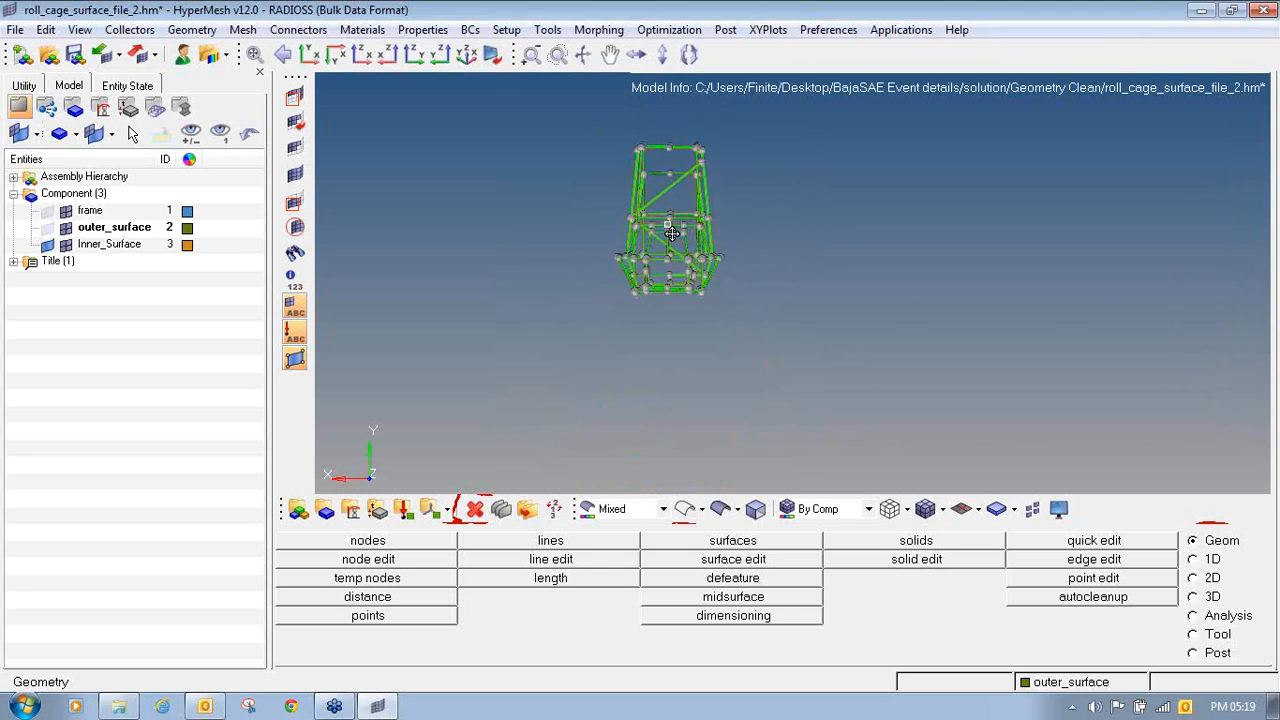
ctrl+scroll(676, 213, up, 2)
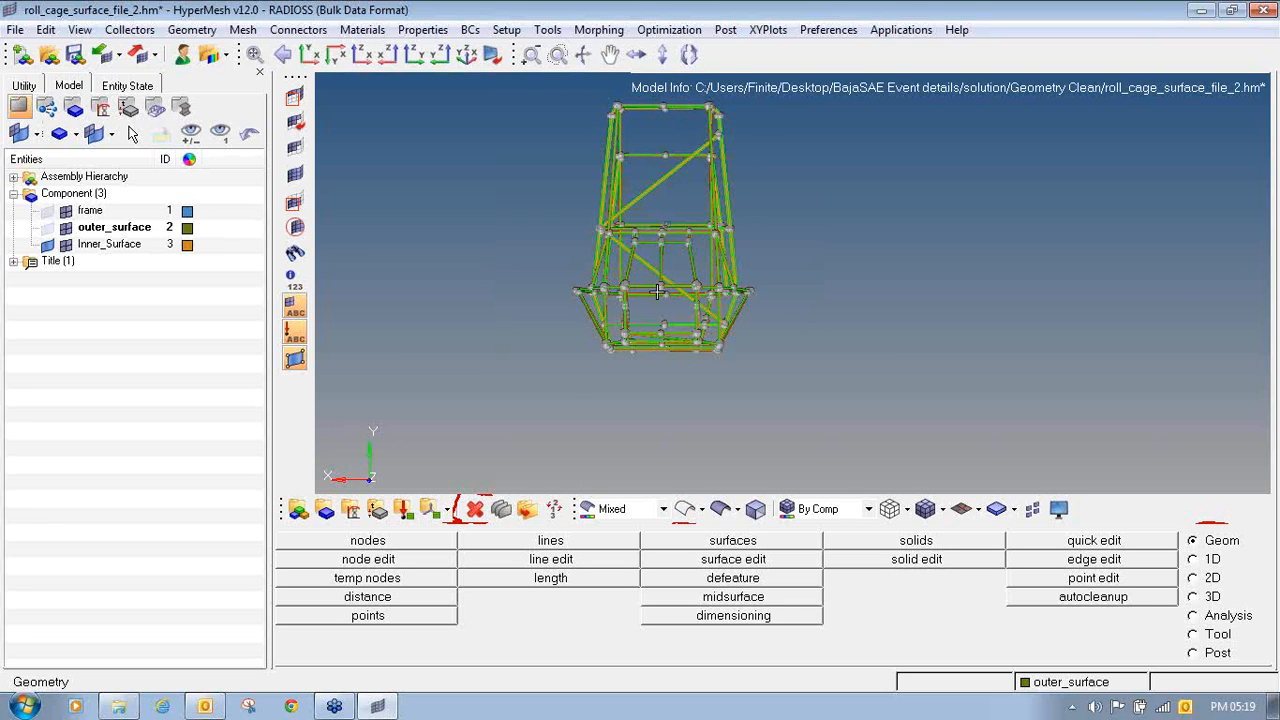
- Examine the lower tube joints of the roll cage from several angles for poorly trimmed tube ends
ctrl+scroll(690, 338, up, 2)
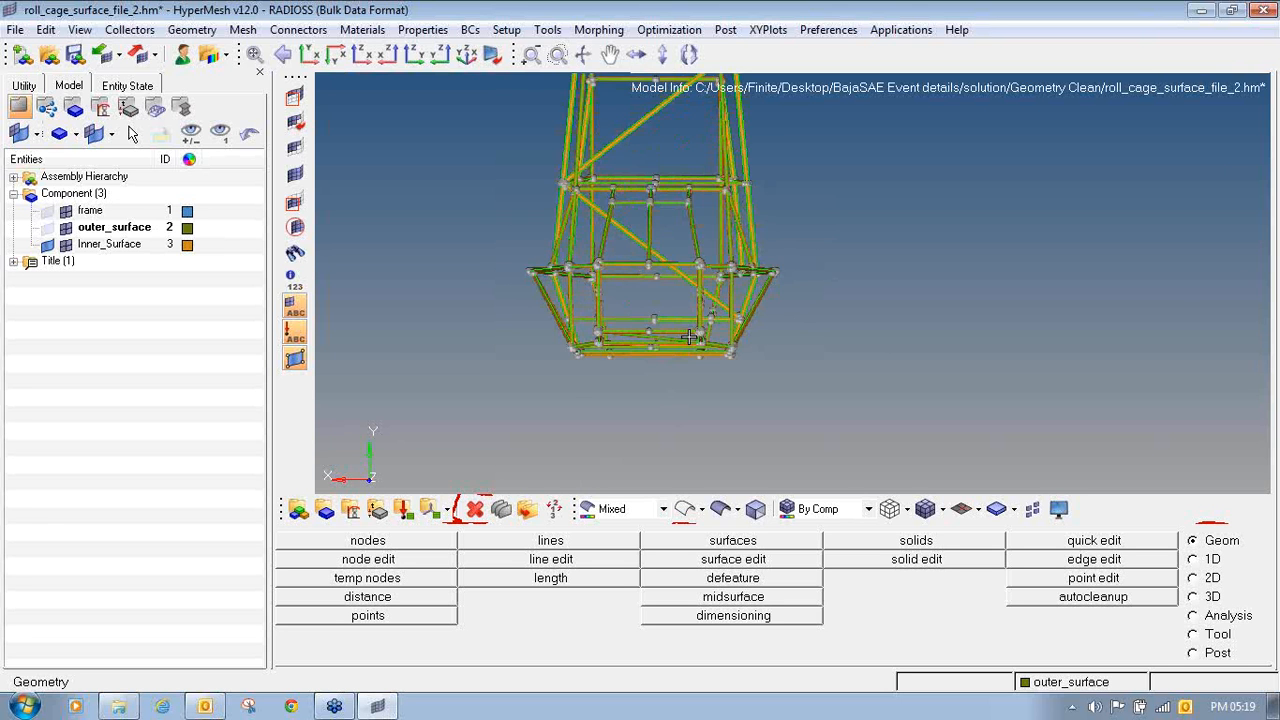
mouse_move(690, 338)
ctrl+mouse_down()
mouse_move(643, 363)
mouse_move(713, 367)
mouse_move(692, 337)
ctrl+mouse_up()
ctrl+scroll(662, 333, up, 4)
ctrl+scroll(649, 346, up, 3)
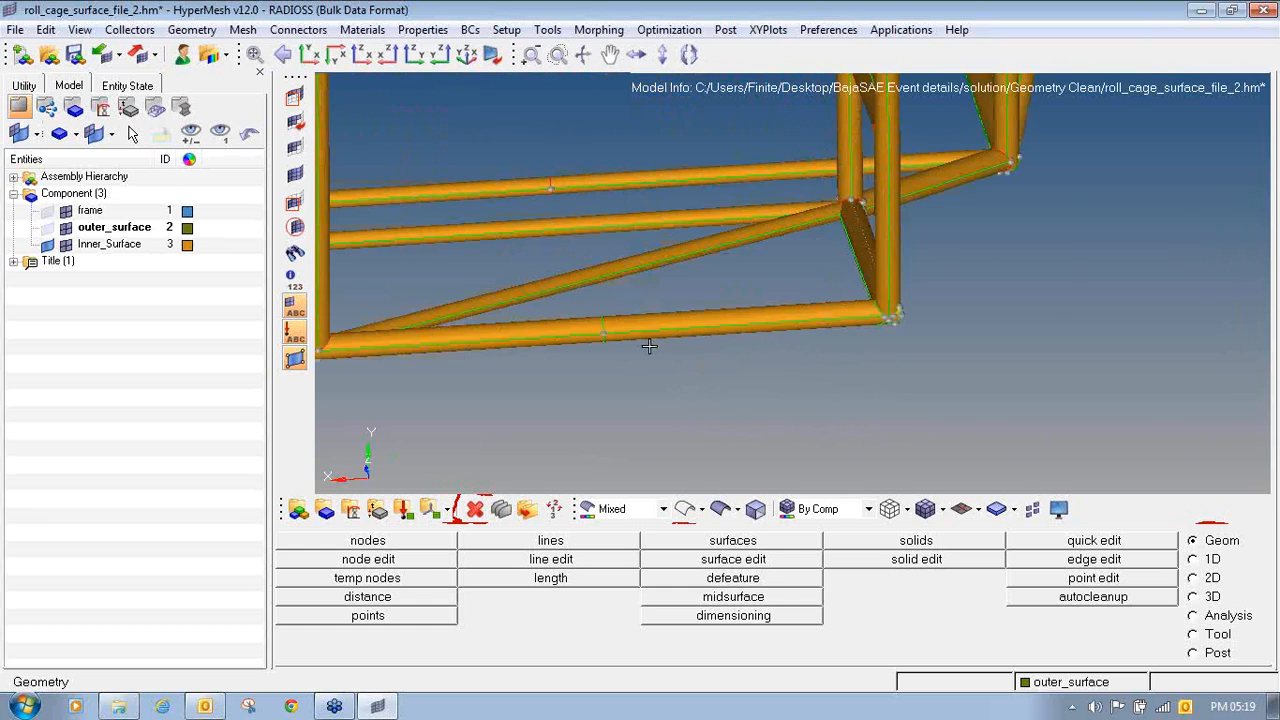
ctrl+scroll(617, 346, down, 4)
ctrl+right_drag(617, 346, 622, 364)
ctrl+drag(718, 348, 689, 358)
ctrl+scroll(582, 242, up, 4)
ctrl+scroll(581, 242, up, 2)
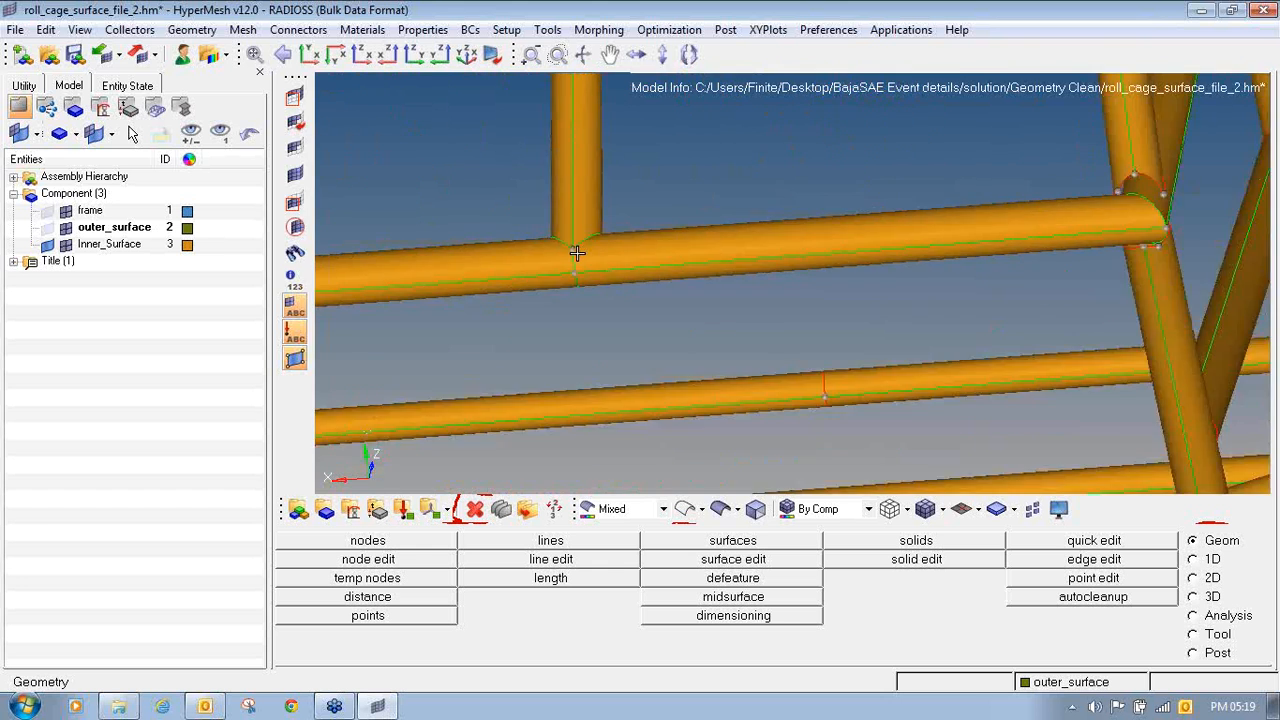
ctrl+scroll(571, 251, down, 4)
mouse_move(718, 249)
ctrl+mouse_down()
mouse_move(784, 393)
mouse_move(637, 377)
mouse_move(700, 340)
mouse_move(722, 266)
ctrl+mouse_up()
ctrl+scroll(718, 264, up, 5)
ctrl+scroll(720, 299, down, 5)
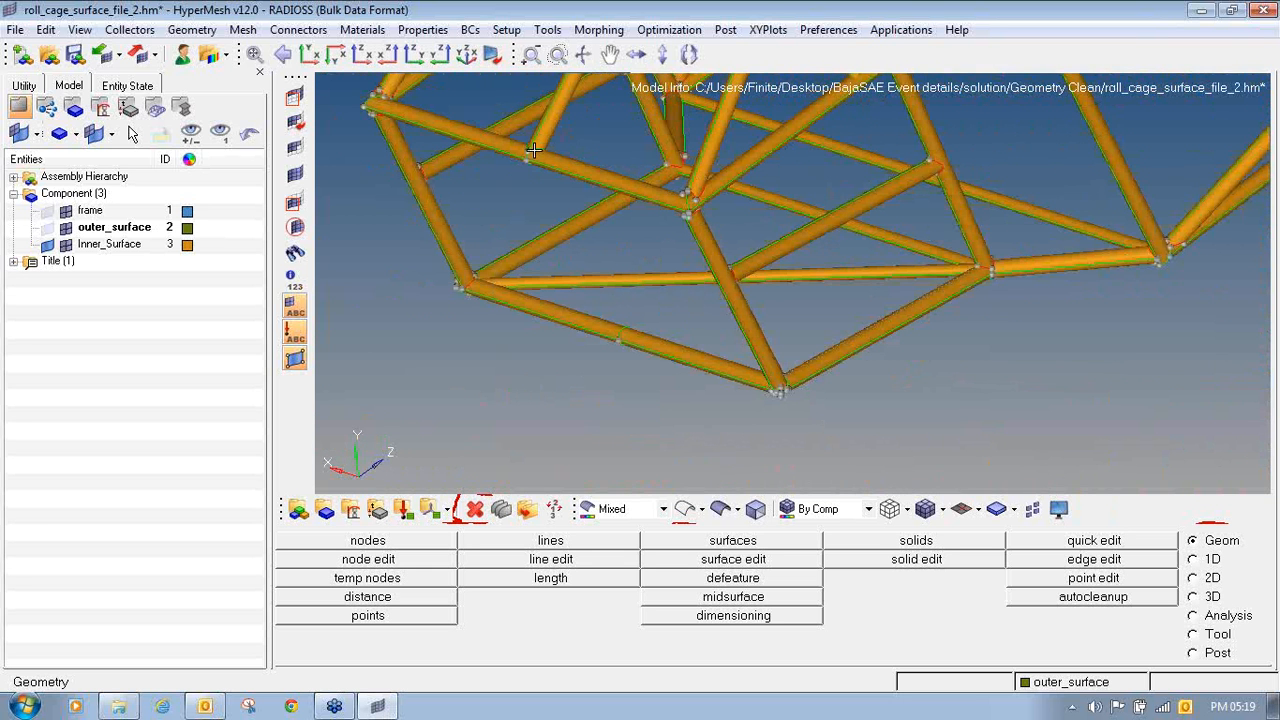
ctrl+right_drag(761, 367, 811, 428)
ctrl+scroll(737, 242, up, 5)
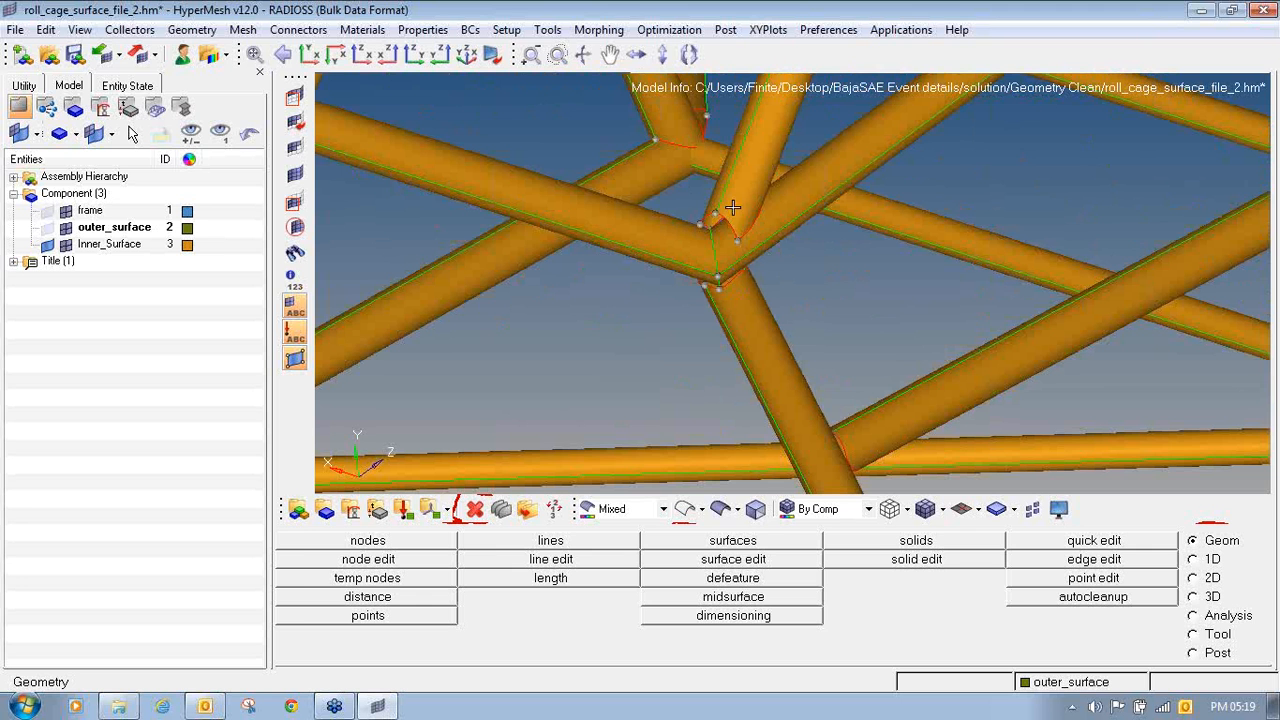
- Isolate the tubes meeting at the badly trimmed four-tube joint by masking all other surfaces
key(F5)
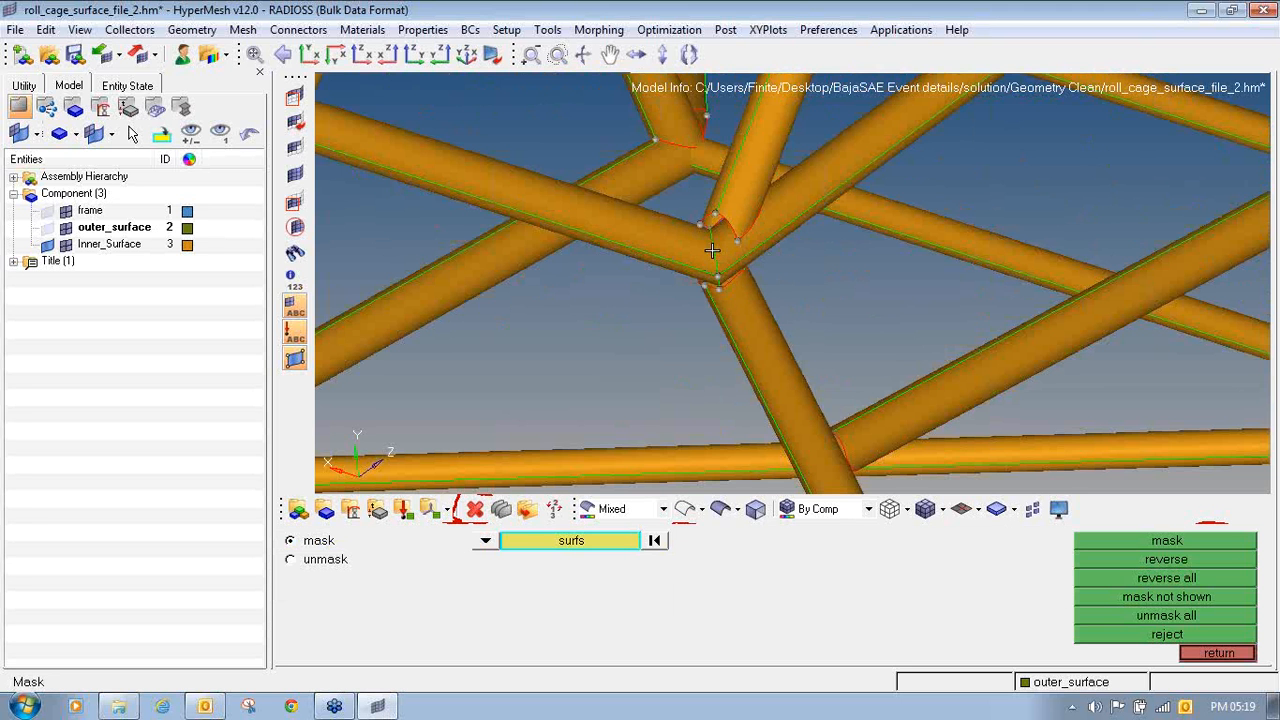
mouse_move(722, 257)
ctrl+mouse_down()
mouse_move(737, 286)
mouse_move(702, 269)
ctrl+mouse_up()
shift+drag(637, 239, 757, 358)
middle_click(1168, 561)
click(1167, 560)
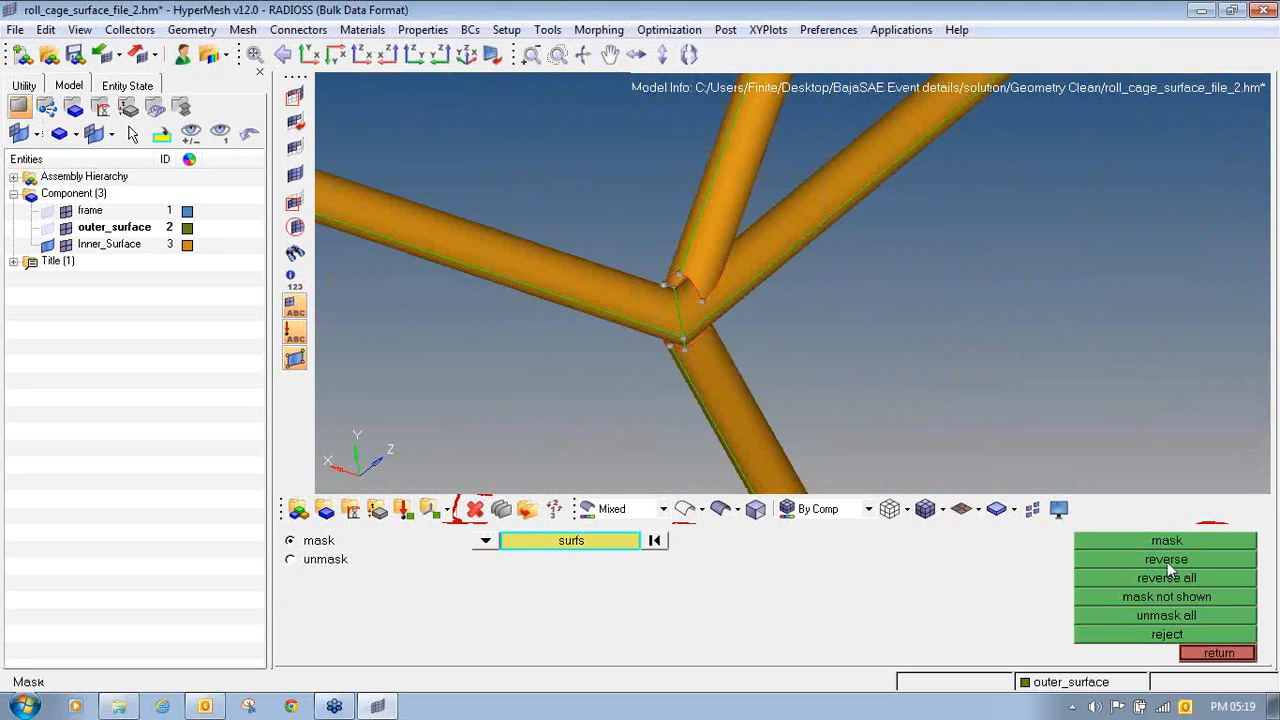
- Split the tube rising from the joint with a cut around its circumference close to its badly trimmed end
key(F11)
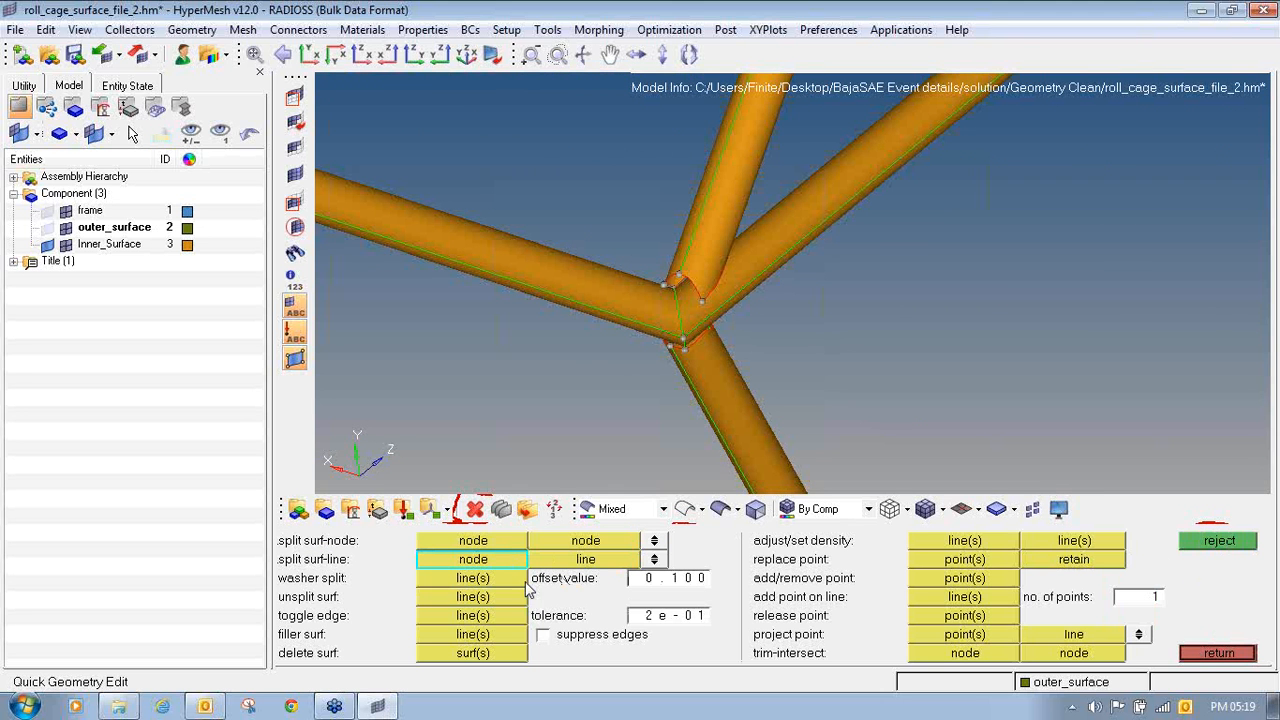
click(727, 142)
ctrl+drag(788, 172, 706, 222)
ctrl+click(720, 223)
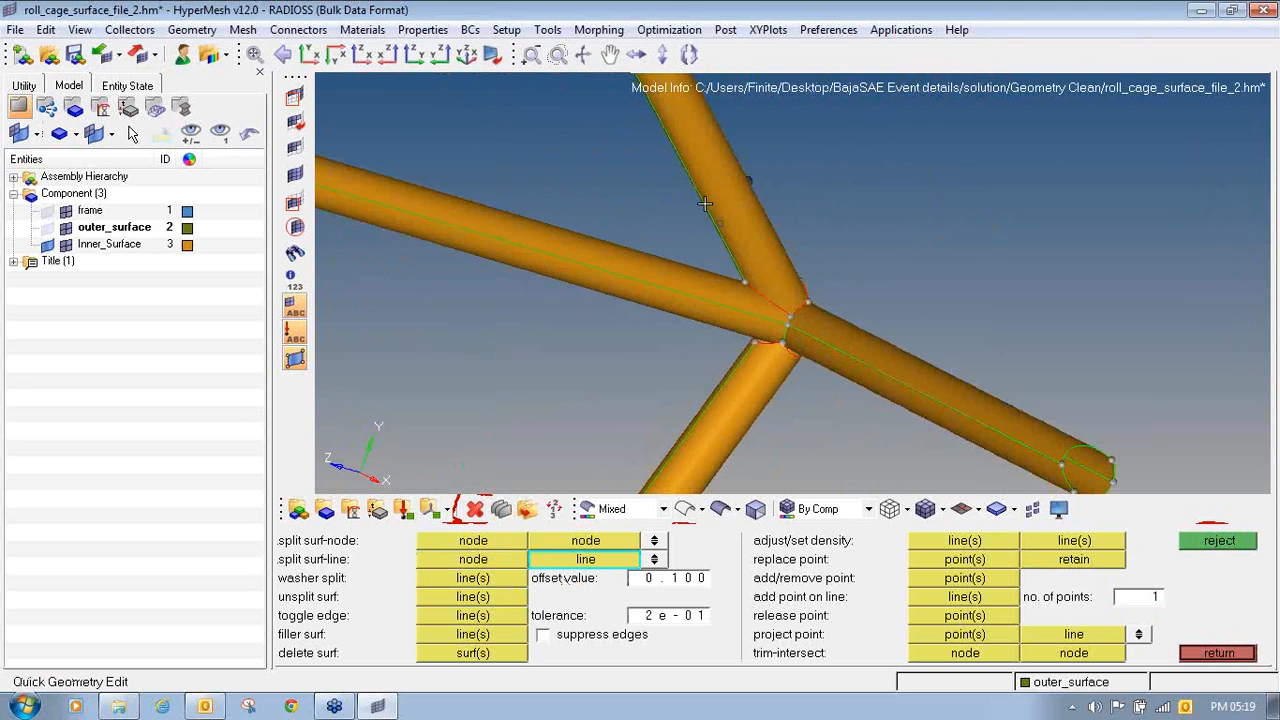
click(703, 209)
click(709, 214)
ctrl+drag(811, 218, 650, 322)
click(716, 266)
click(716, 266)
- Split the tube running down from the joint around its circumference, just short of its trimmed end
ctrl+drag(709, 286, 716, 212)
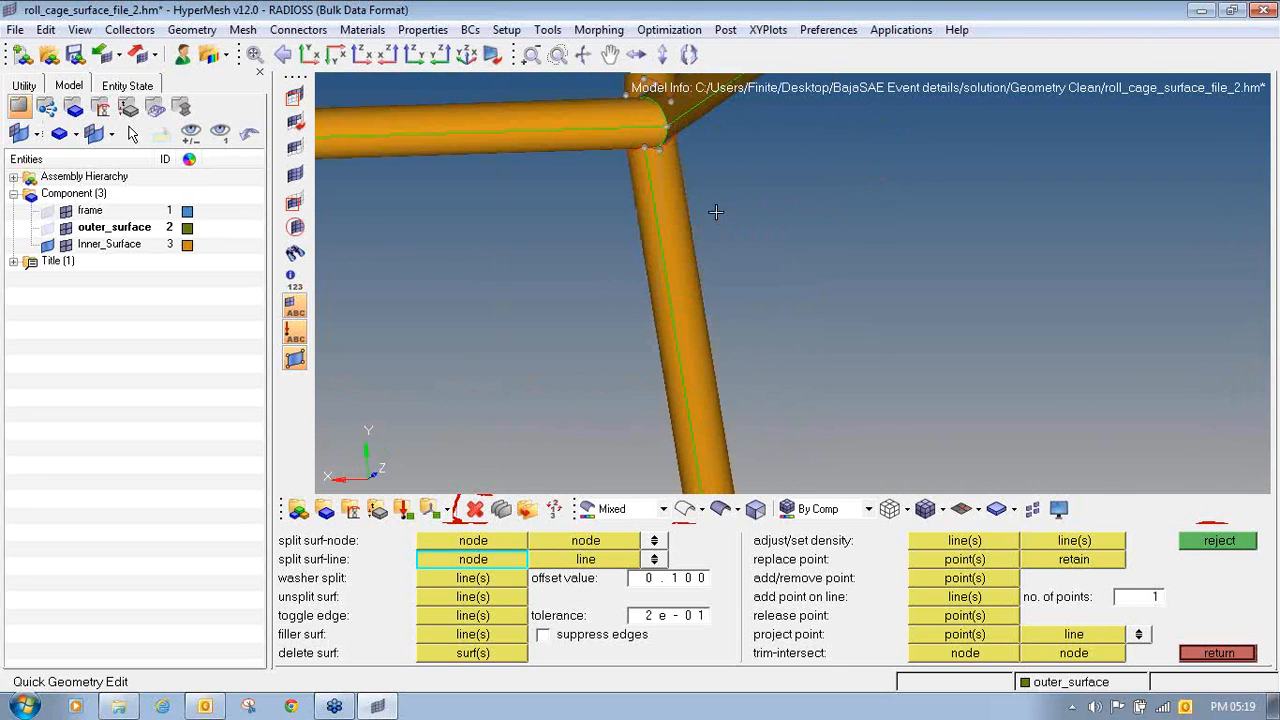
click(655, 212)
ctrl+drag(831, 200, 655, 190)
click(582, 207)
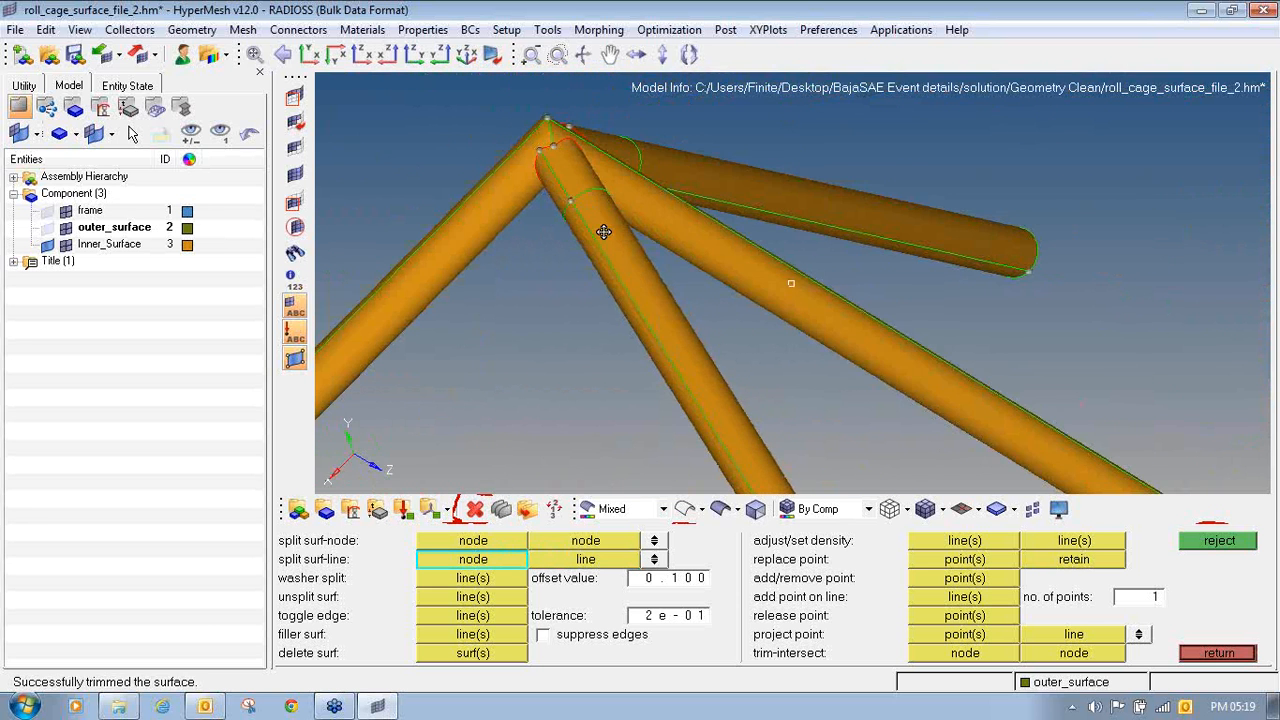
ctrl+drag(603, 231, 602, 272)
- Delete the short split-off end pieces of both branch tubes at the joint
click(477, 510)
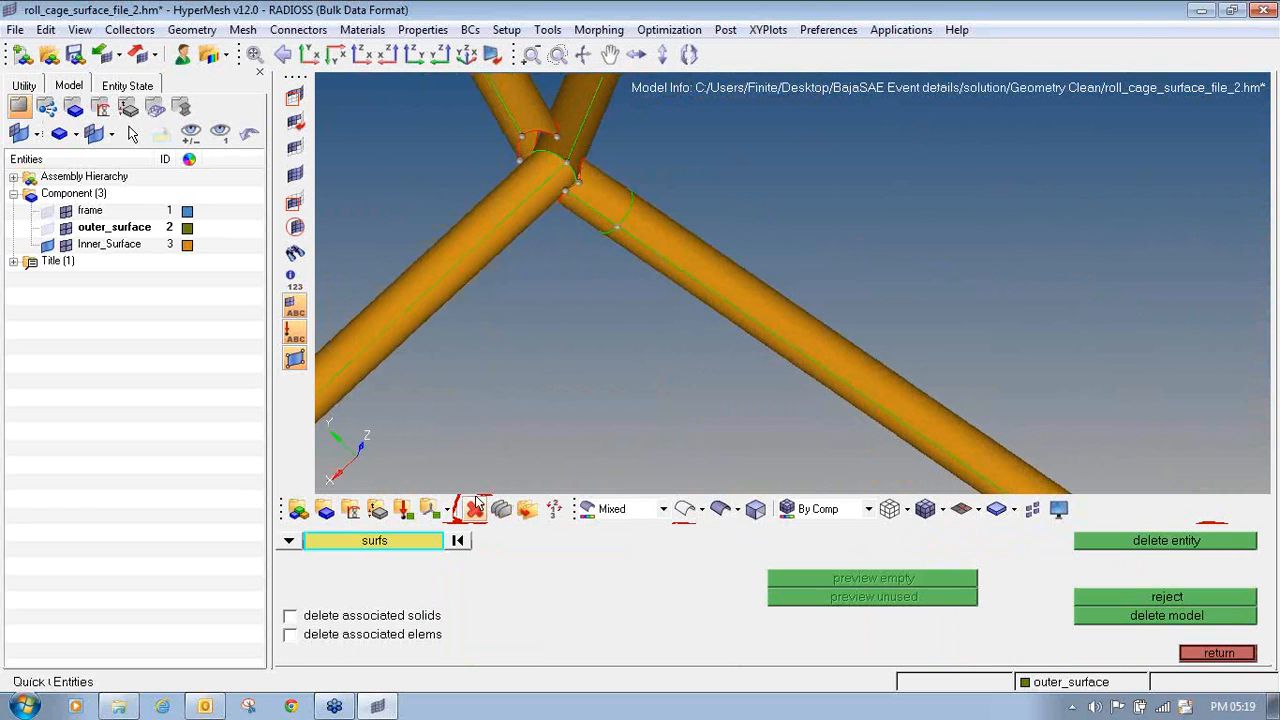
click(578, 204)
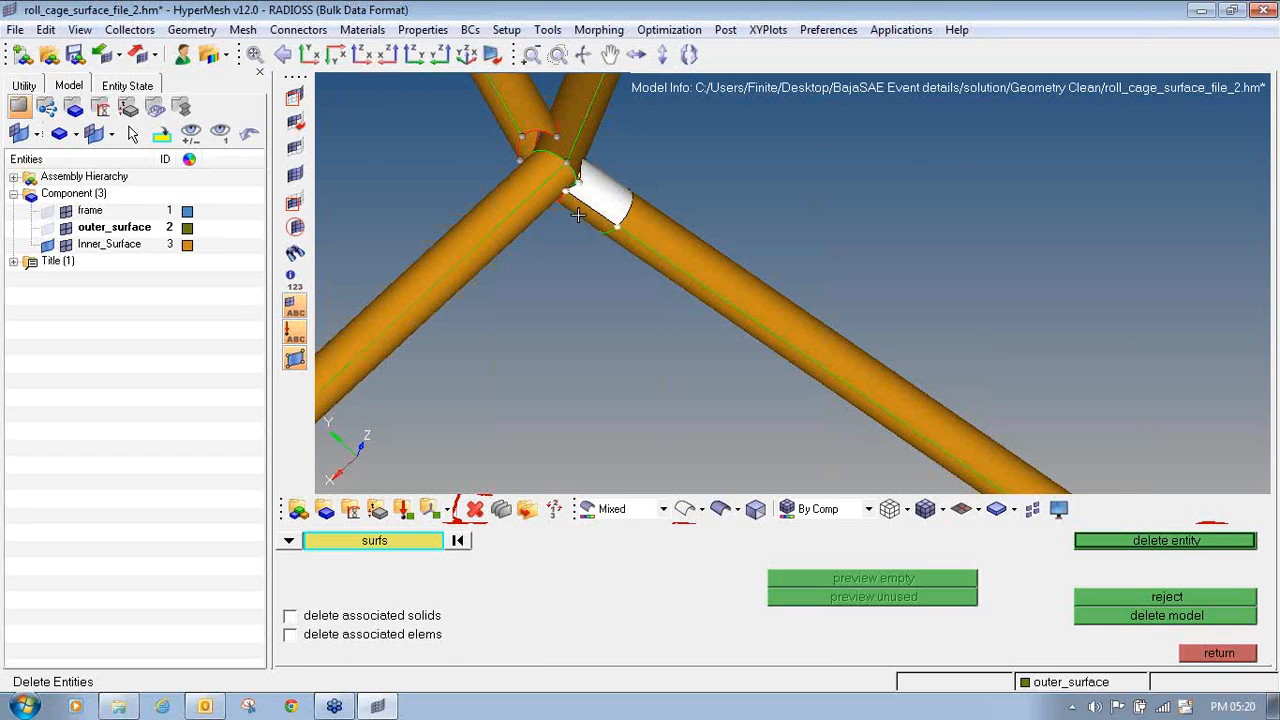
click(510, 93)
click(507, 131)
ctrl+right_drag(507, 131, 552, 241)
middle_click(552, 241)
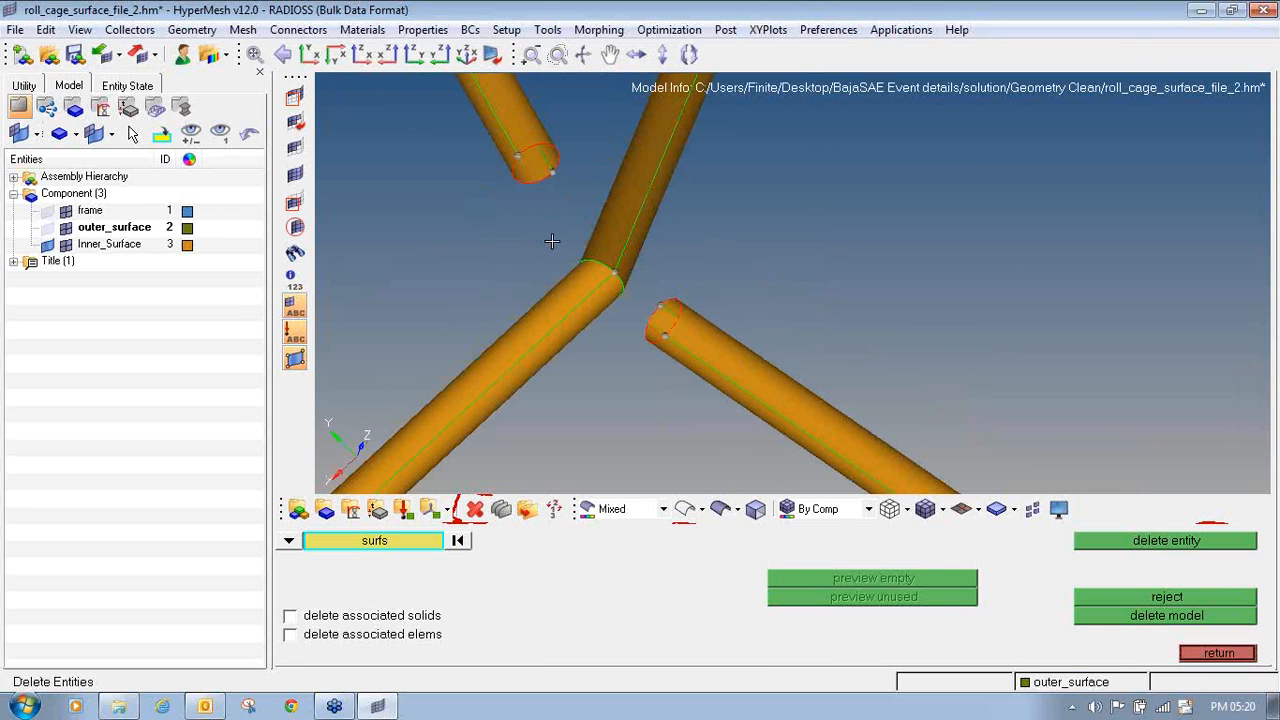
- Extend one cut-back tube over its open end edges by a distance of 100 so it passes through the joint
key(shift+F9)
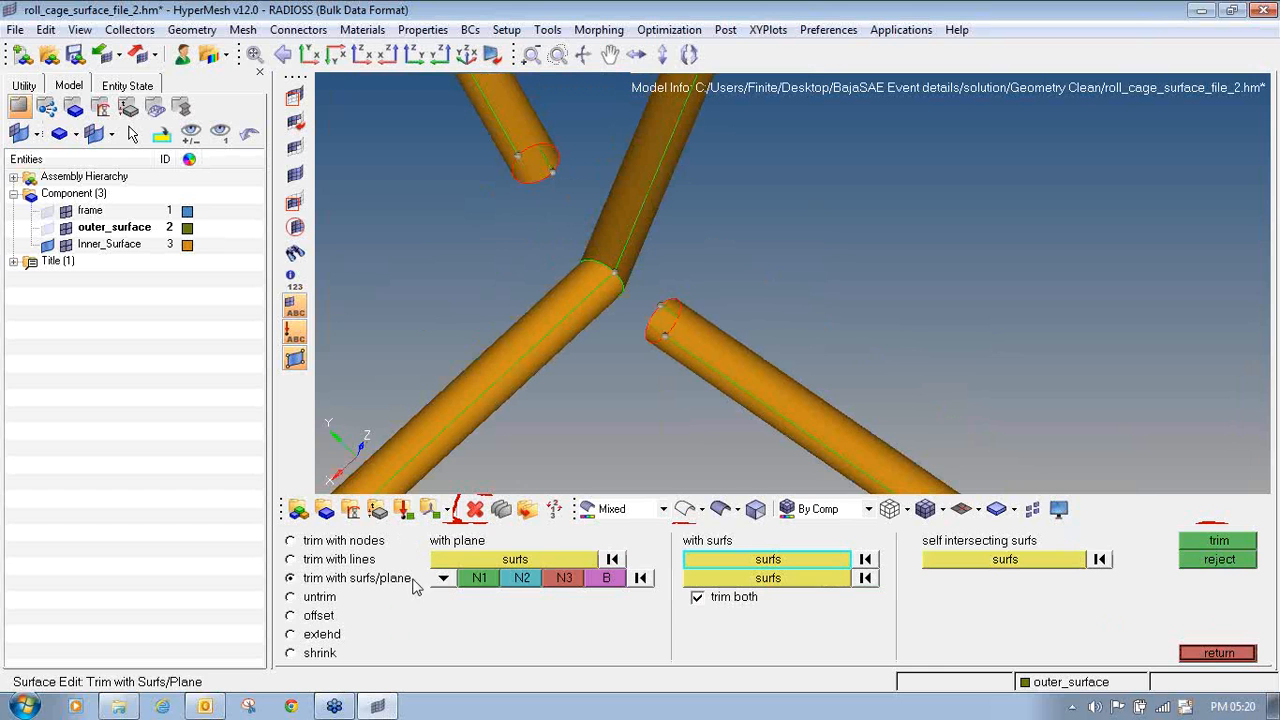
click(320, 636)
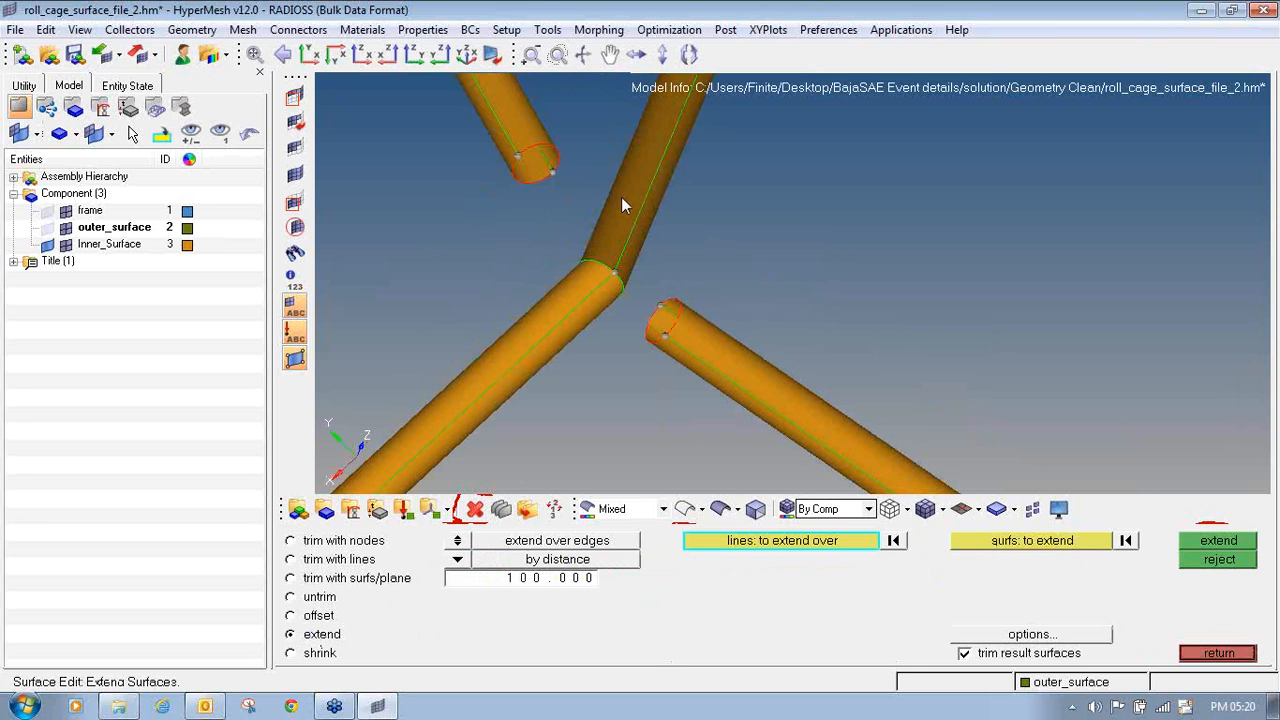
ctrl+drag(672, 293, 666, 322)
click(664, 326)
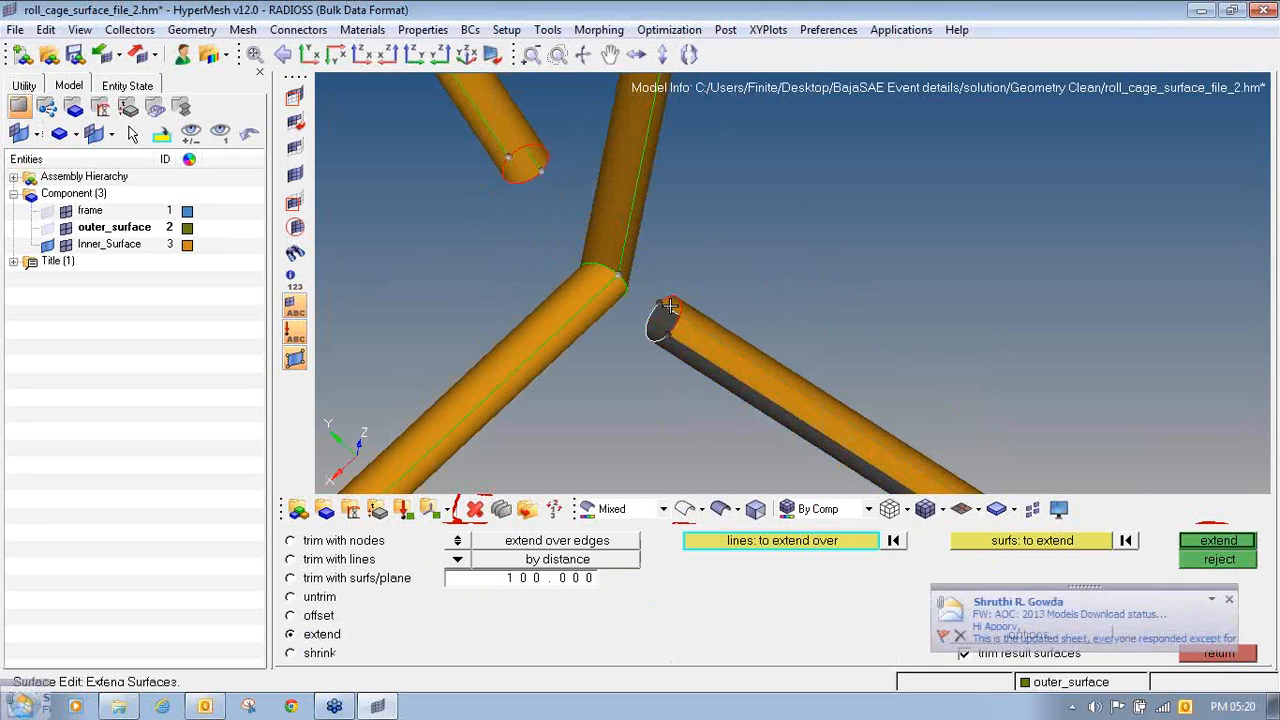
click(682, 307)
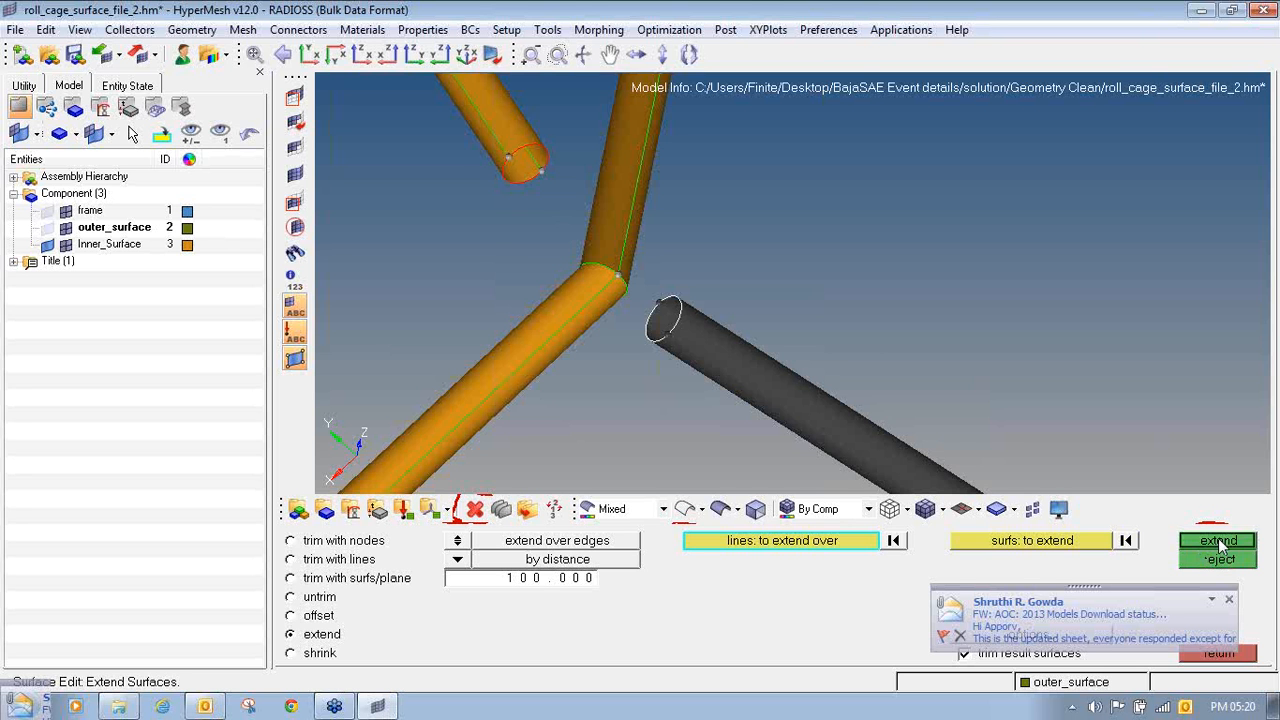
click(1218, 541)
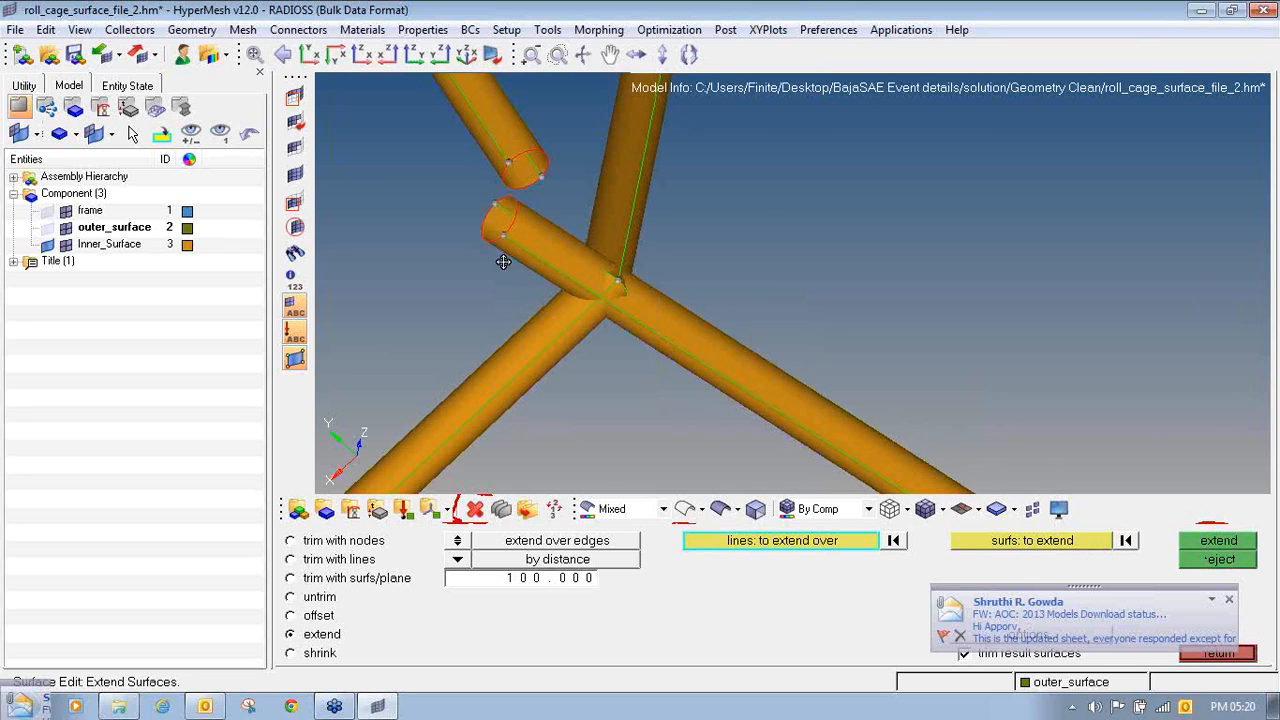
ctrl+right_drag(503, 262, 451, 231)
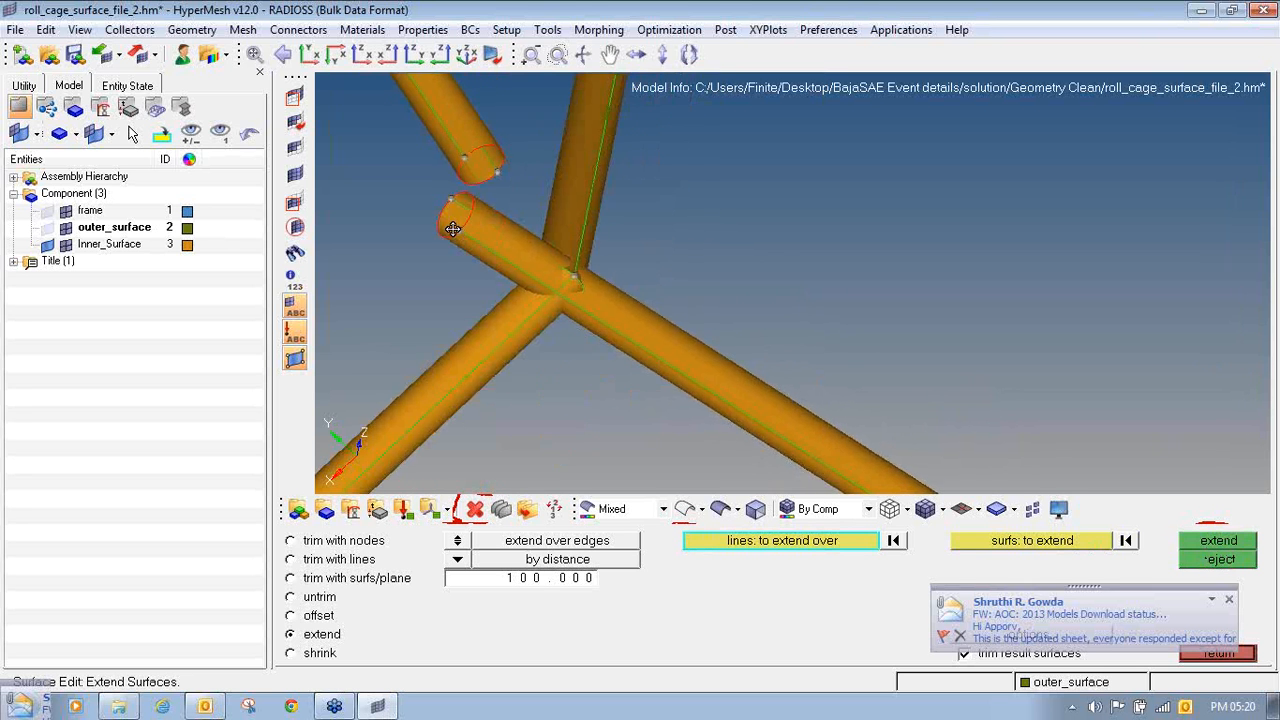
- Trim the extended tube and the two continuous joint tubes against each other, with trim both enabled
click(368, 579)
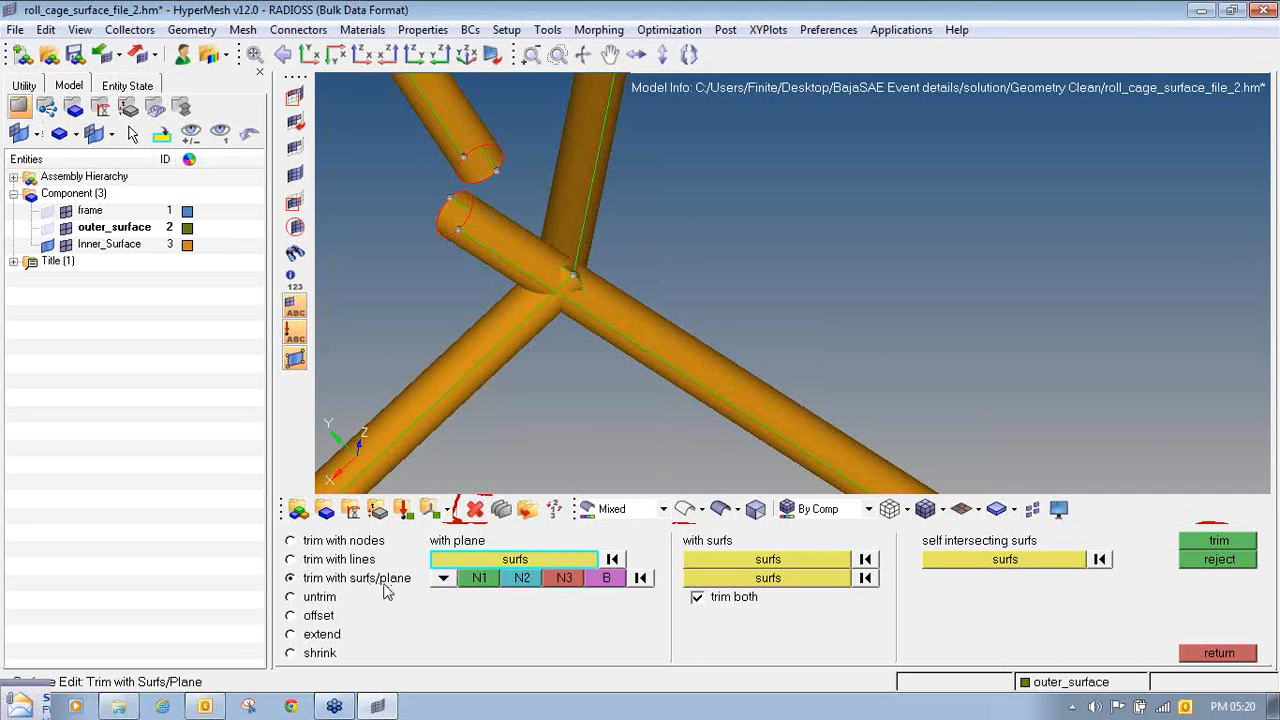
click(768, 562)
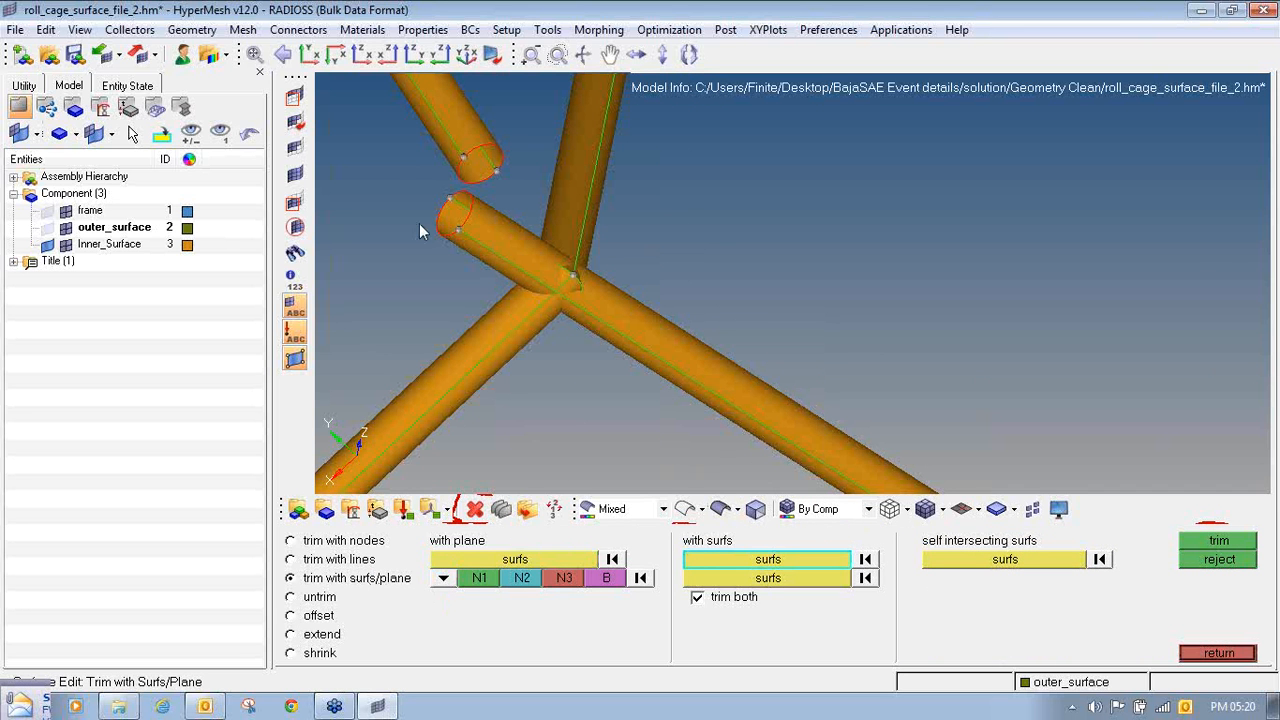
shift+drag(402, 192, 477, 235)
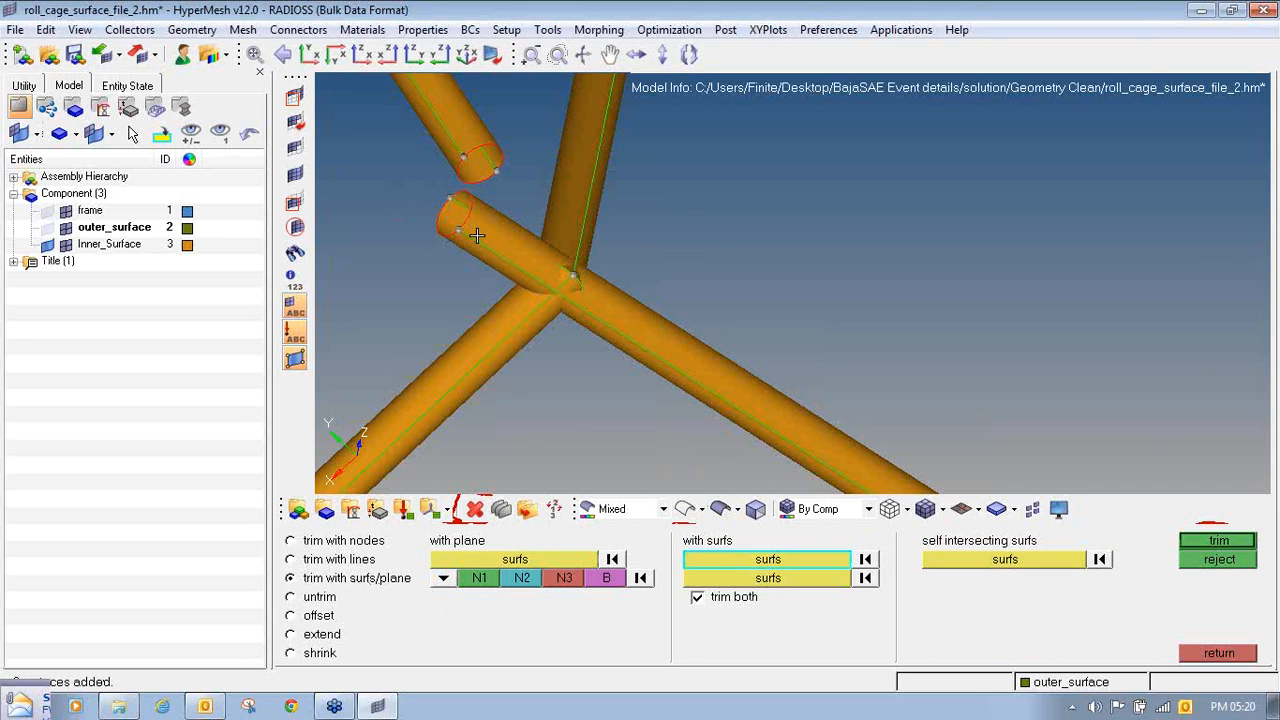
click(757, 581)
shift+drag(460, 329, 516, 375)
shift+drag(569, 129, 644, 185)
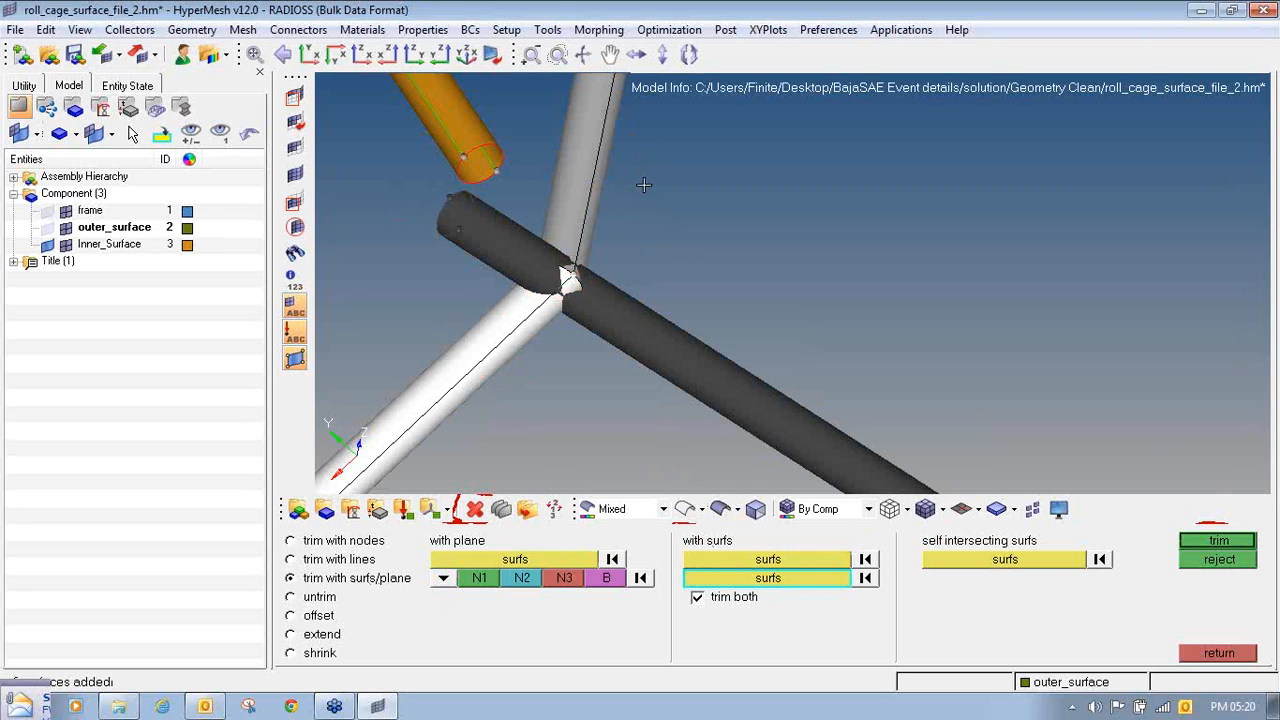
click(1224, 541)
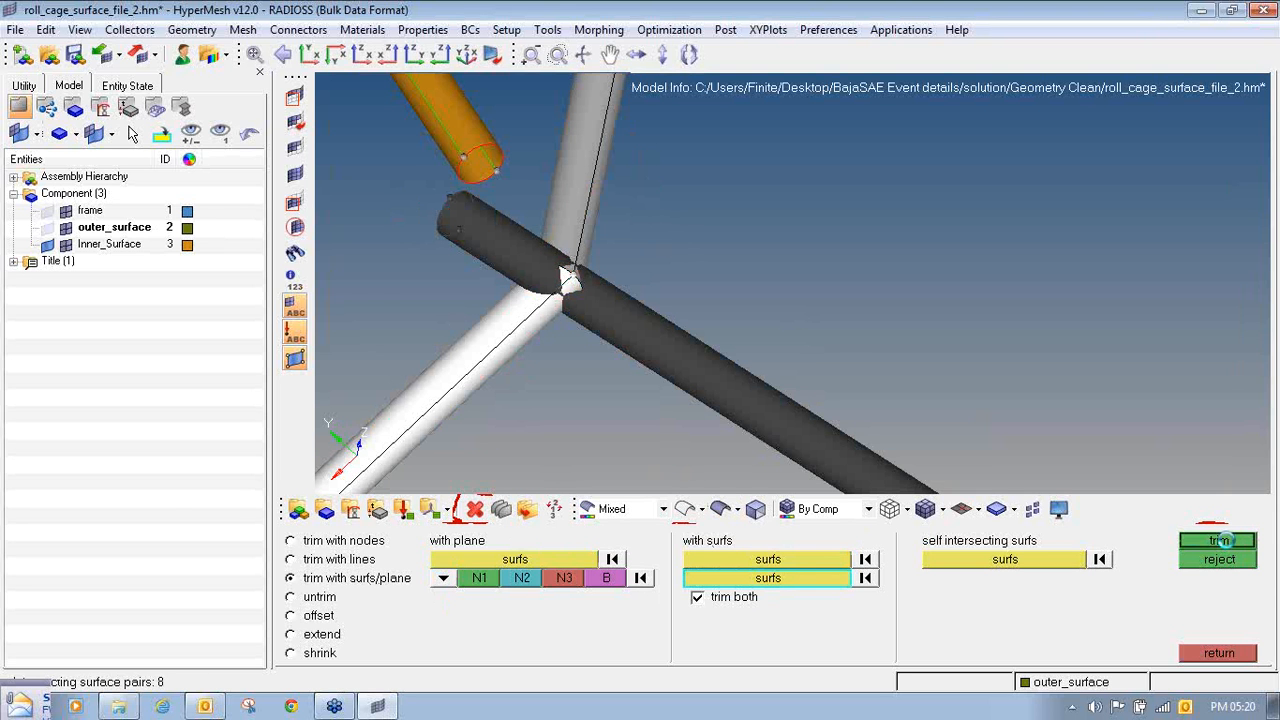
- Delete the piece of the extended tube that sticks out beyond the joint
click(477, 510)
shift+drag(433, 202, 522, 435)
middle_click(493, 238)
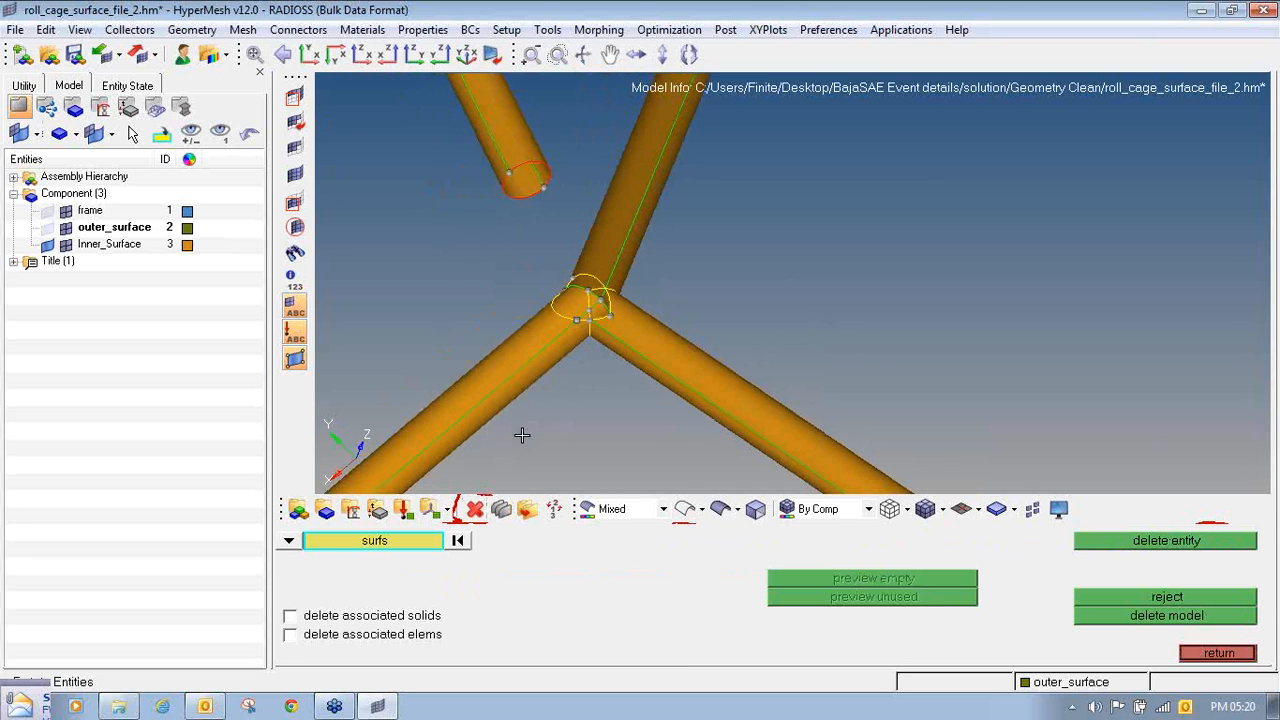
- Mask the joint's outer tube surfaces, including the small patches, so only the leftover internal surfaces are shown
click(294, 104)
shift+drag(470, 356, 556, 431)
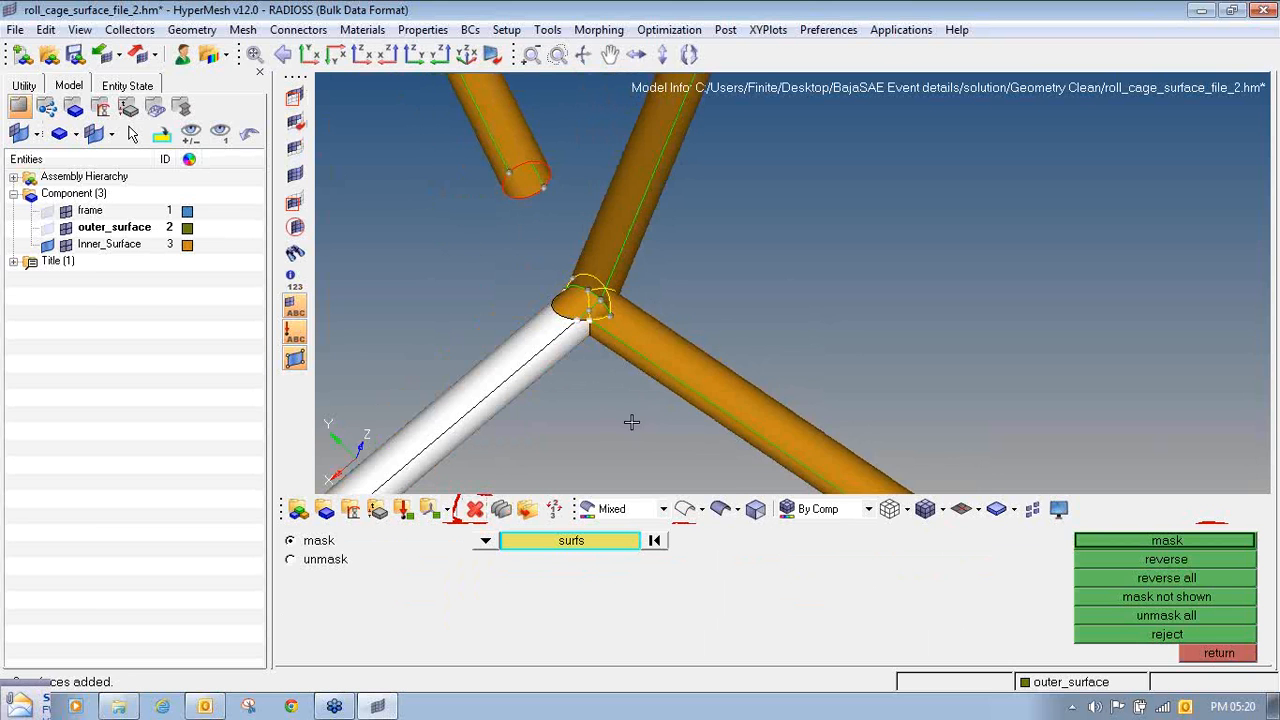
shift+drag(645, 428, 705, 385)
shift+drag(672, 207, 595, 145)
scroll(592, 325, up, 4)
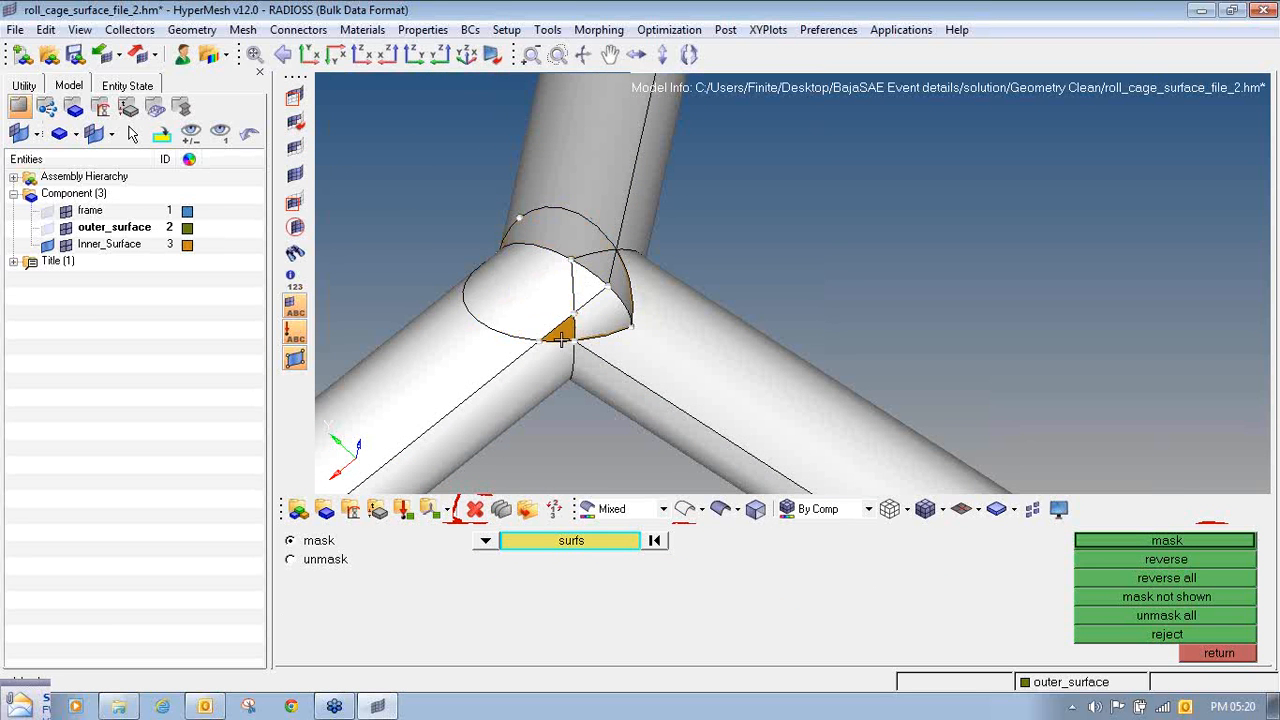
ctrl+drag(563, 334, 700, 400)
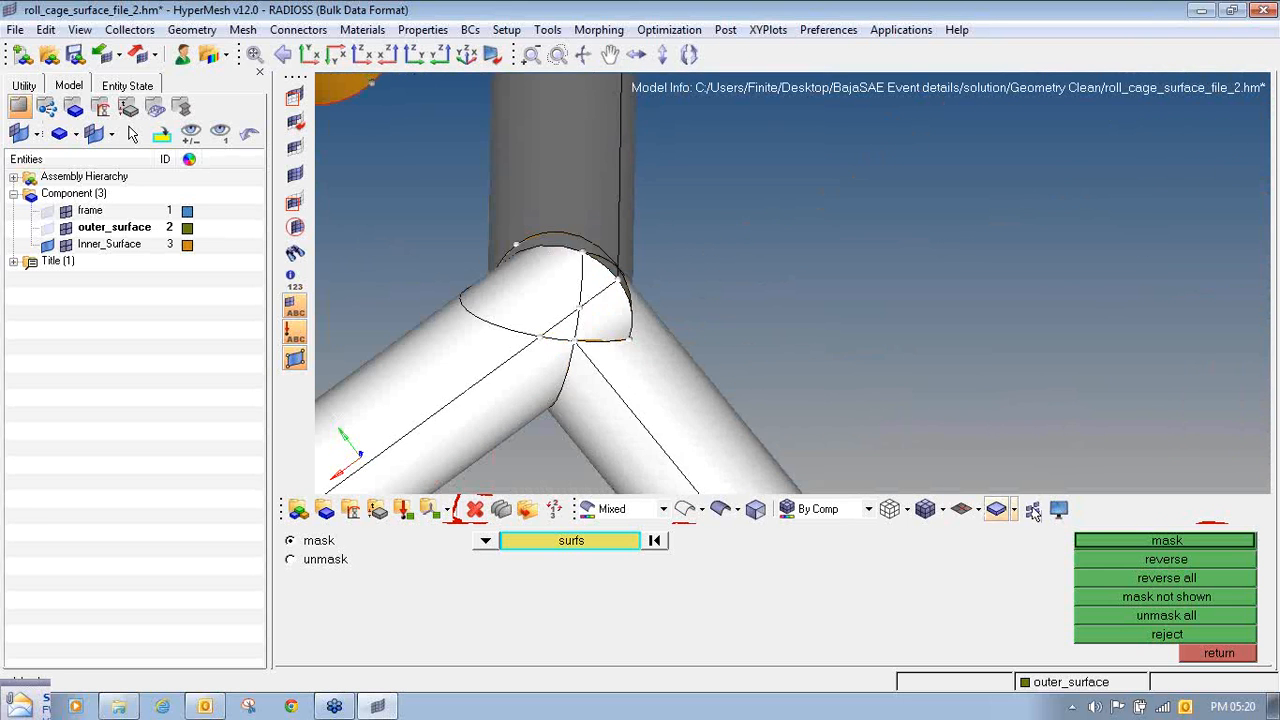
click(1166, 540)
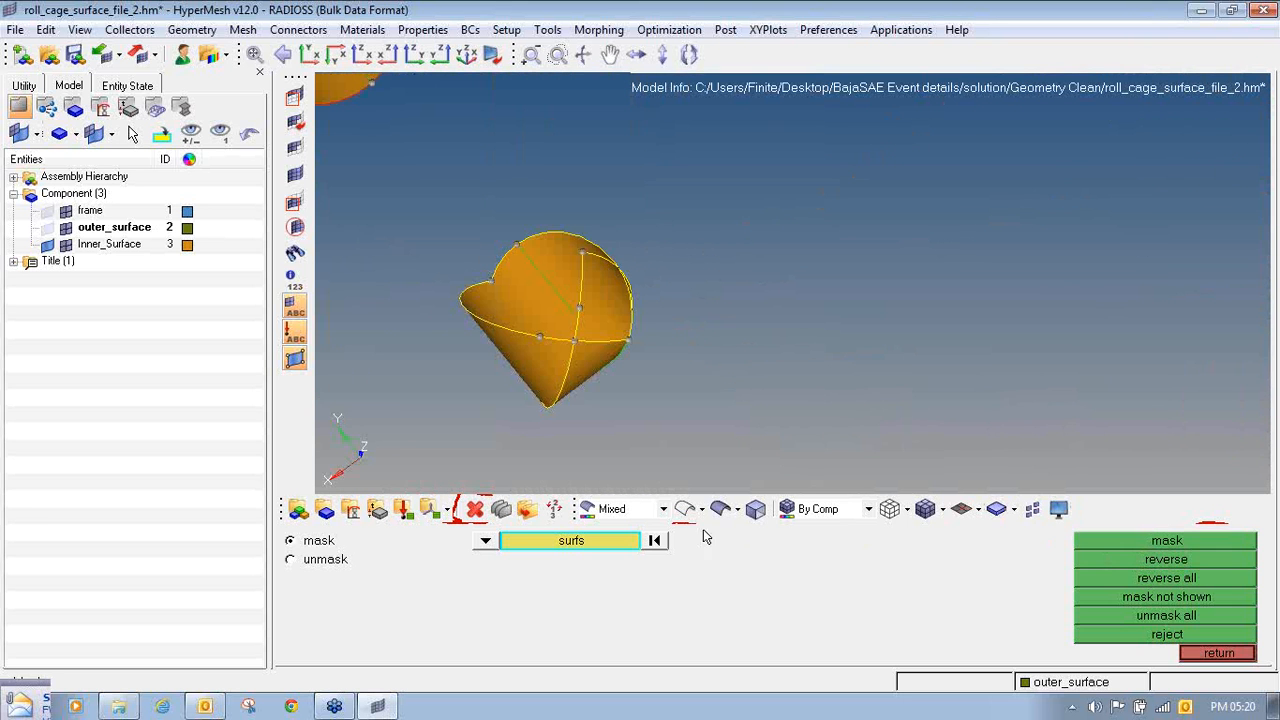
- Delete the leftover internal surfaces at the joint and bring the surrounding tubes back into view
click(475, 509)
click(1181, 544)
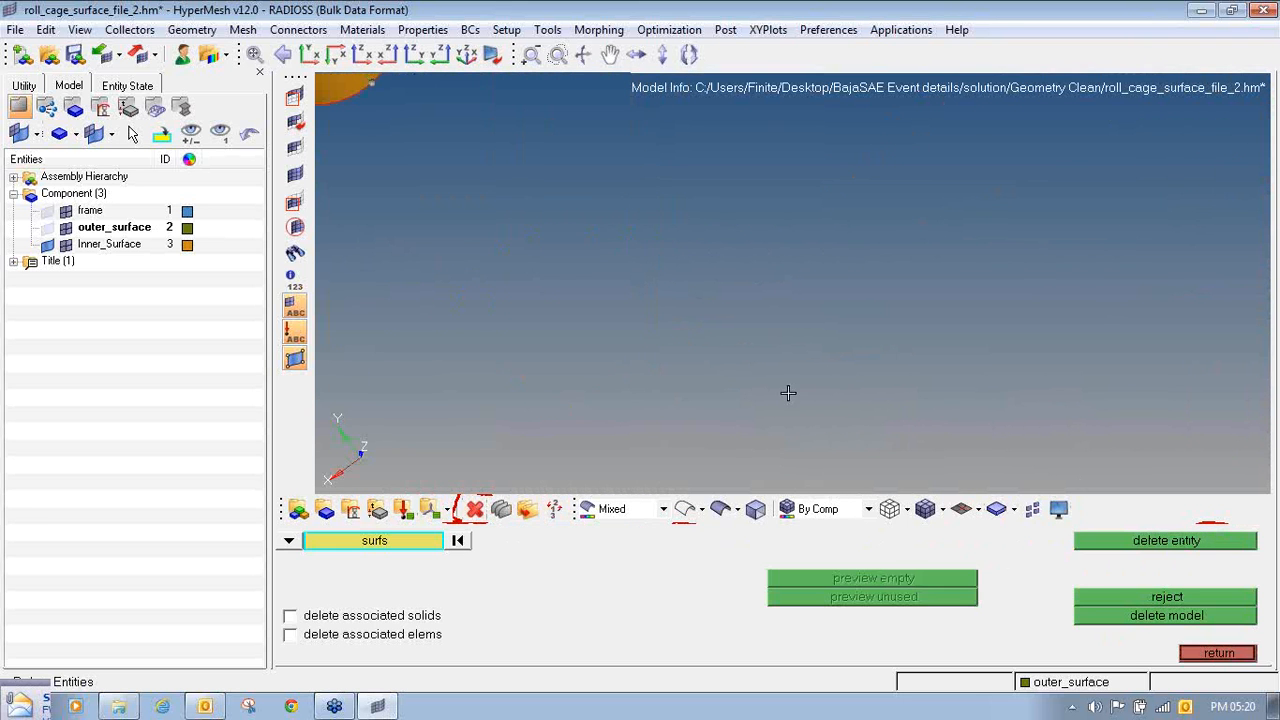
click(300, 175)
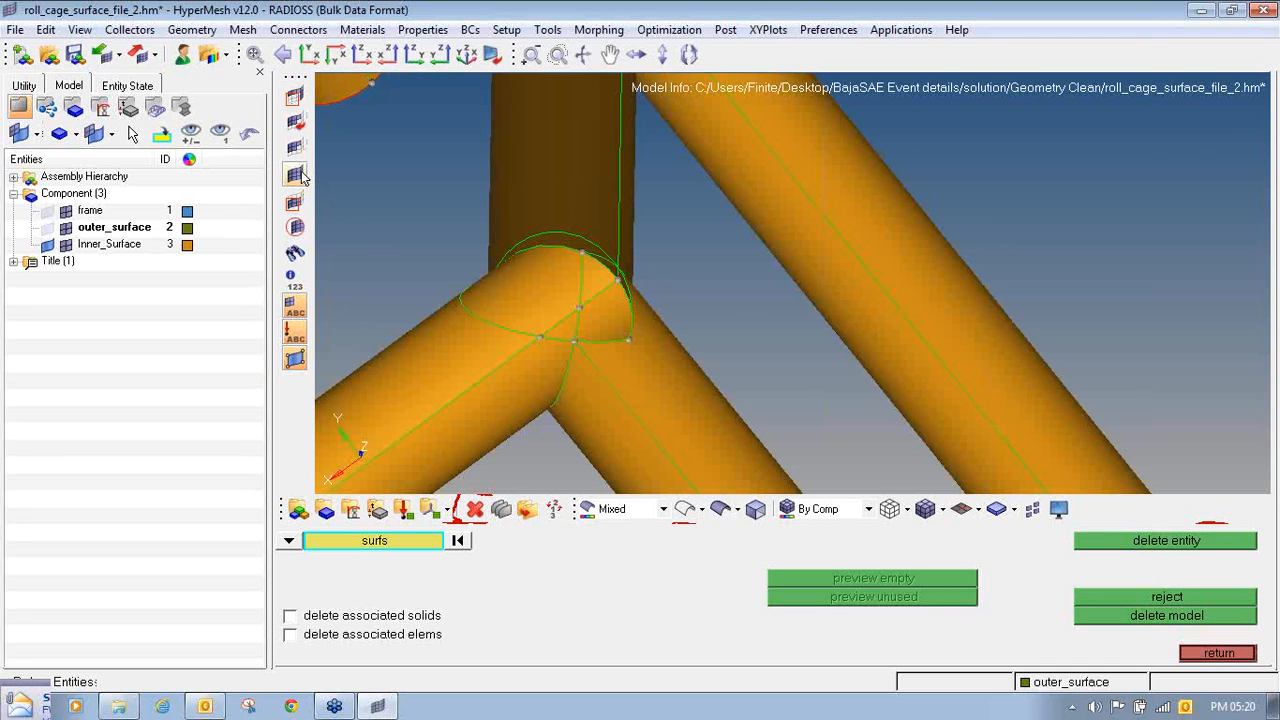
scroll(489, 214, down, 5)
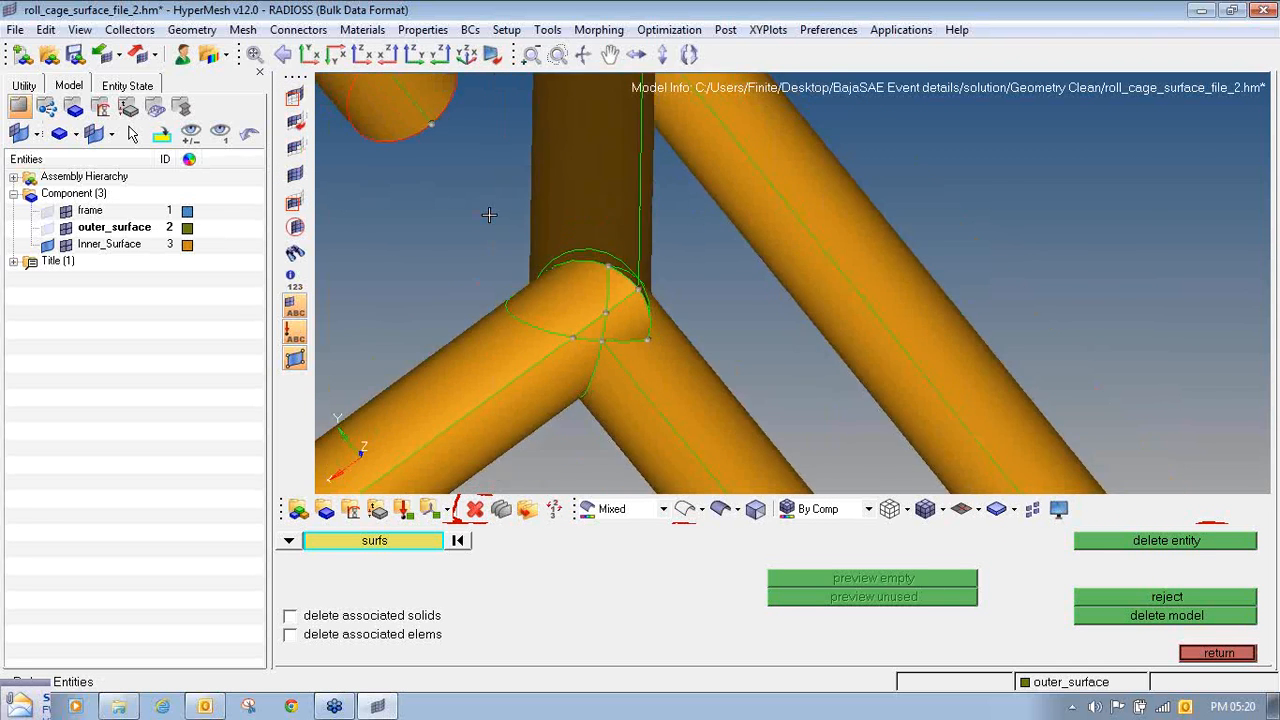
- Mask all tubes meeting at the cleaned joint together with the nearby tube whose cut end stops short of it
click(296, 100)
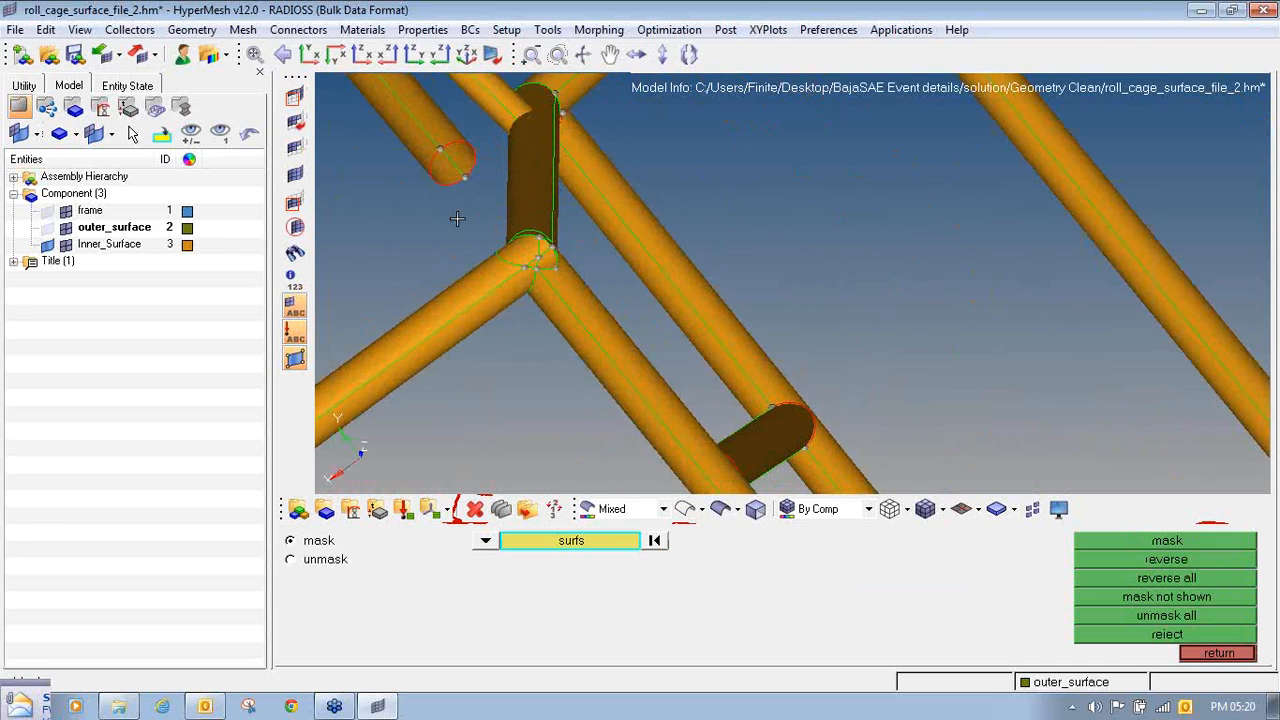
shift+drag(457, 219, 572, 299)
click(435, 138)
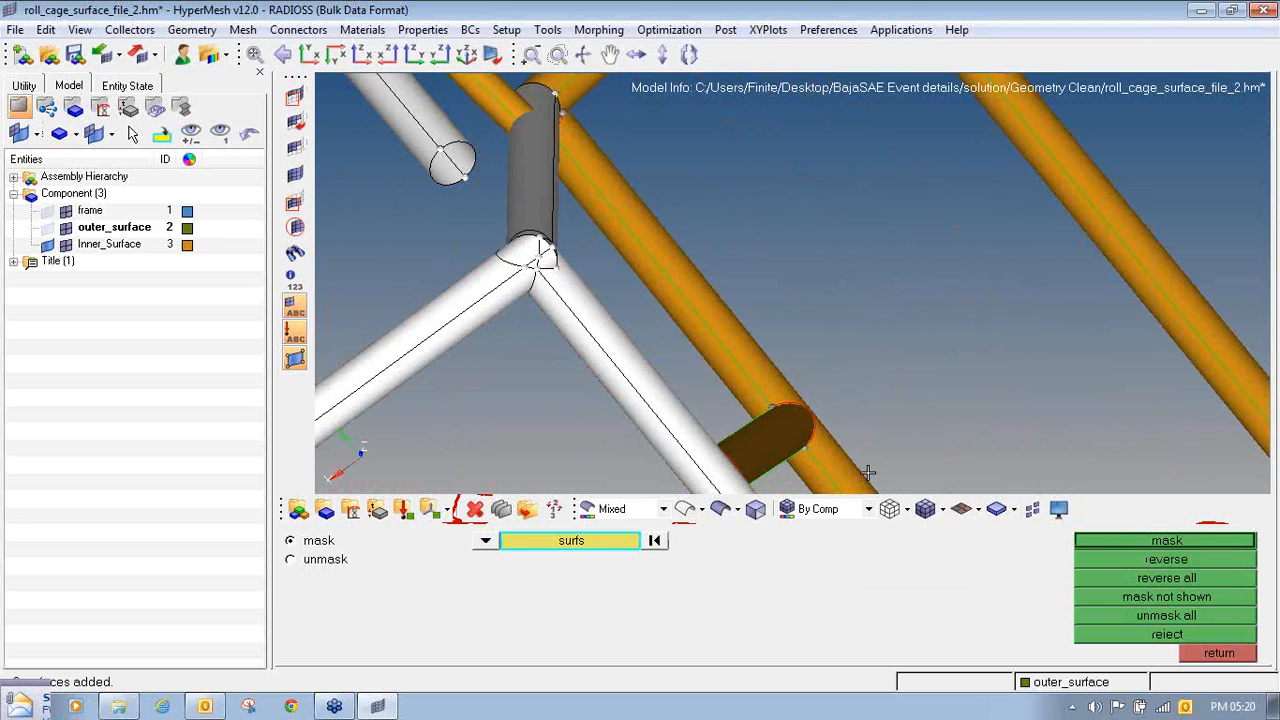
click(1180, 540)
click(1200, 654)
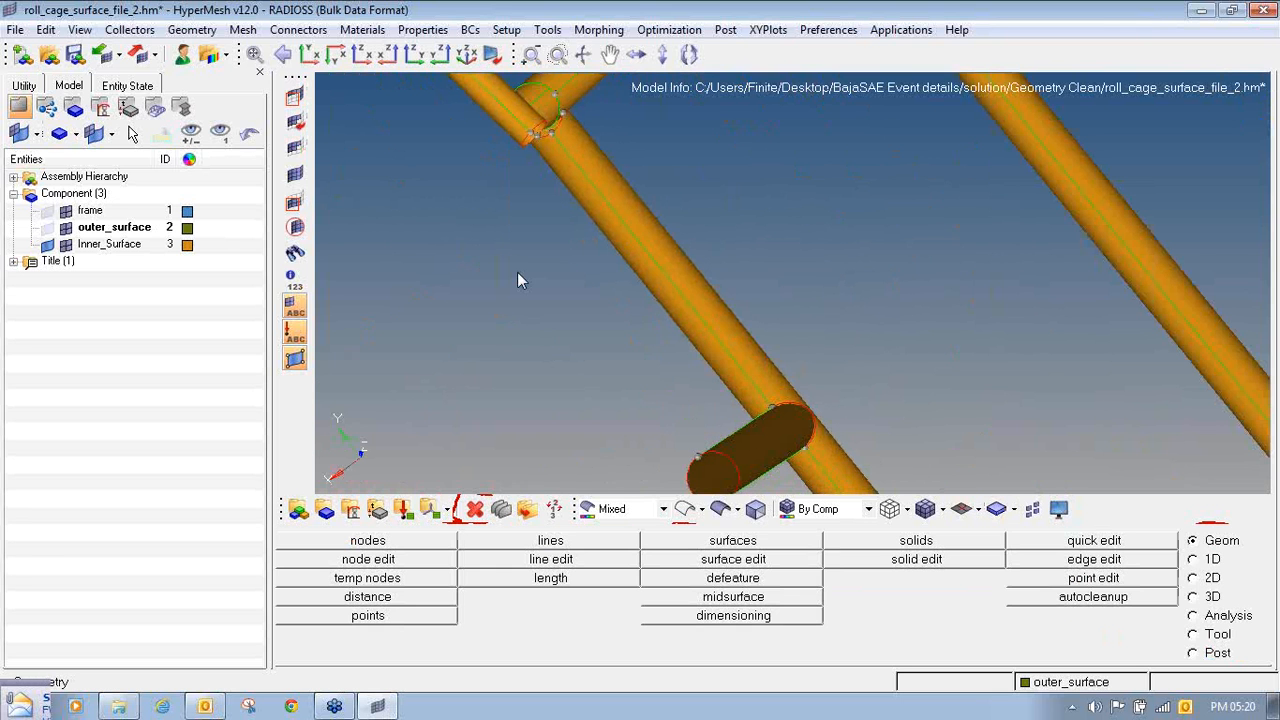
- Reverse all masking and mask the separate distant tubes, isolating the joint's tubes and the unconnected cut tube
click(296, 100)
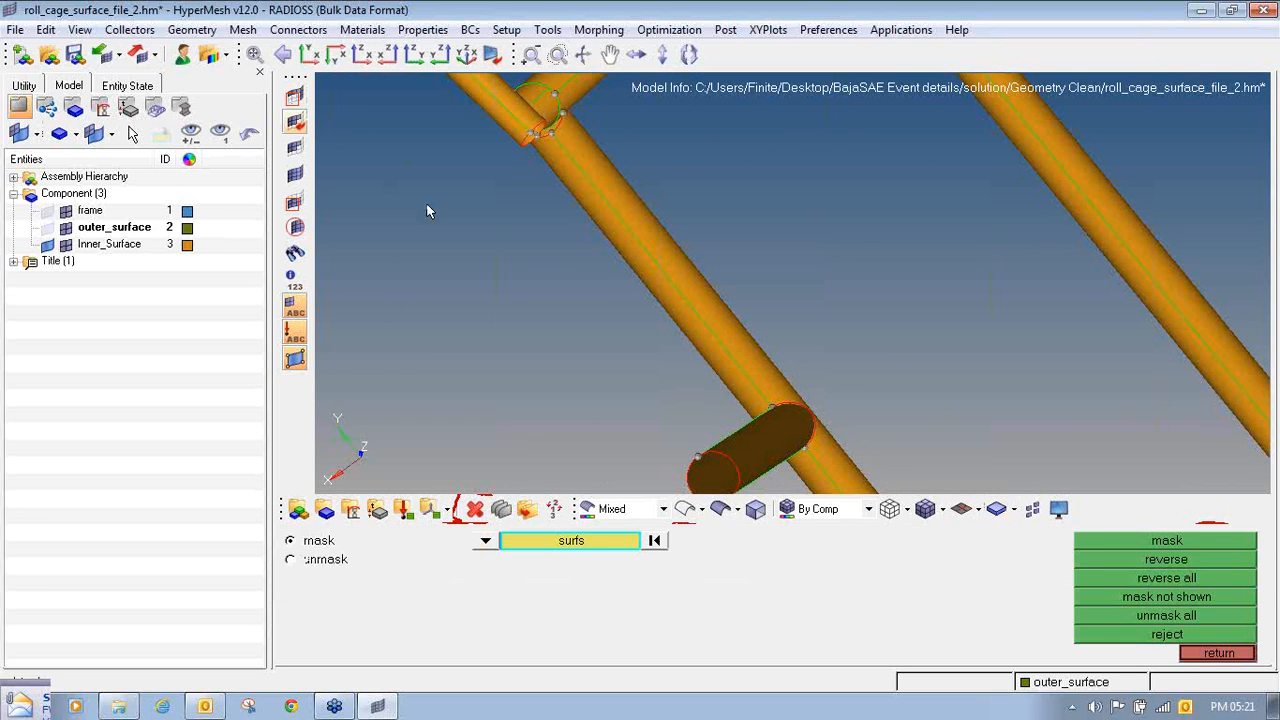
click(1190, 578)
ctrl+drag(505, 287, 591, 277)
ctrl+scroll(593, 280, down, 8)
ctrl+right_drag(722, 147, 648, 203)
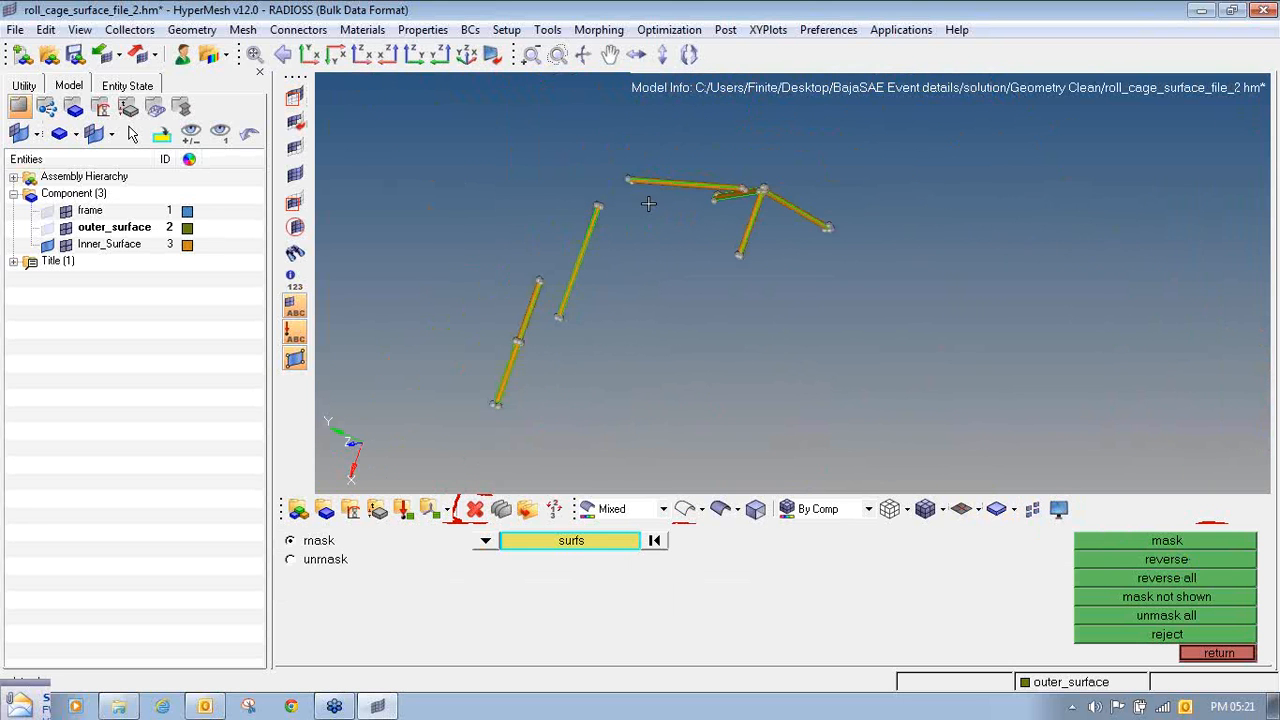
ctrl+drag(603, 185, 717, 251)
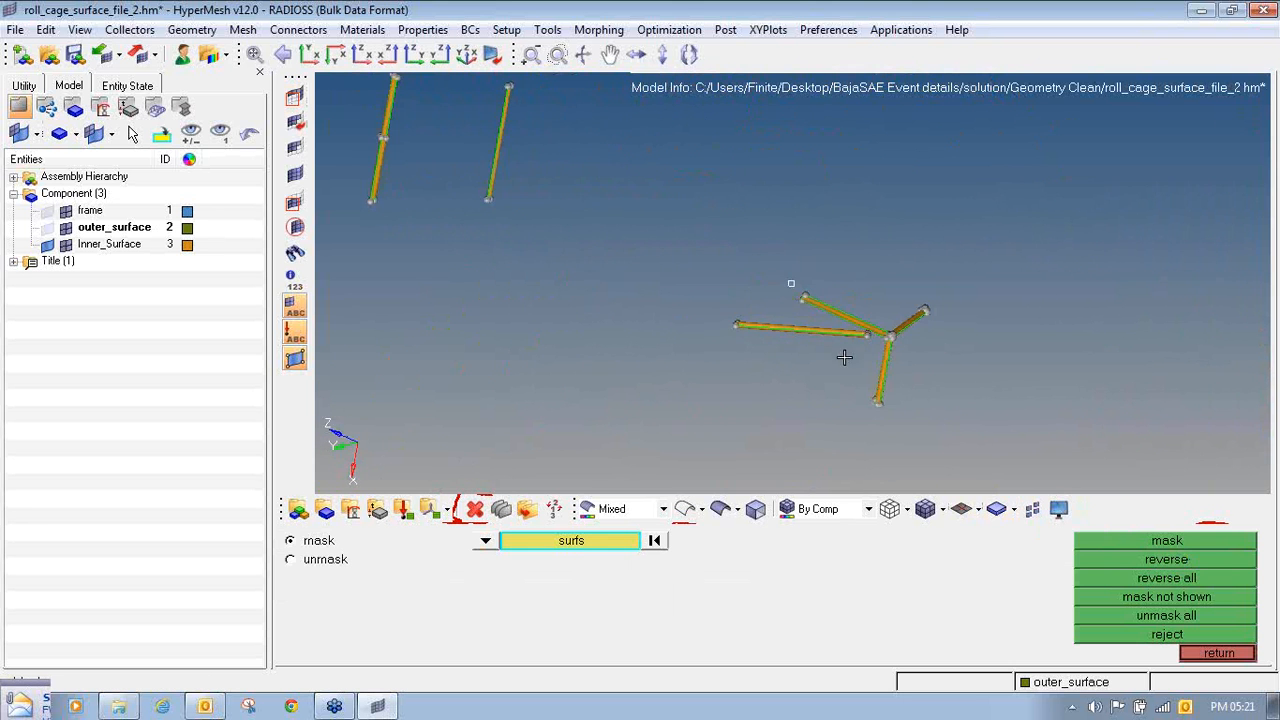
ctrl+scroll(876, 329, up, 2)
ctrl+scroll(876, 329, down, 6)
shift+drag(594, 180, 720, 265)
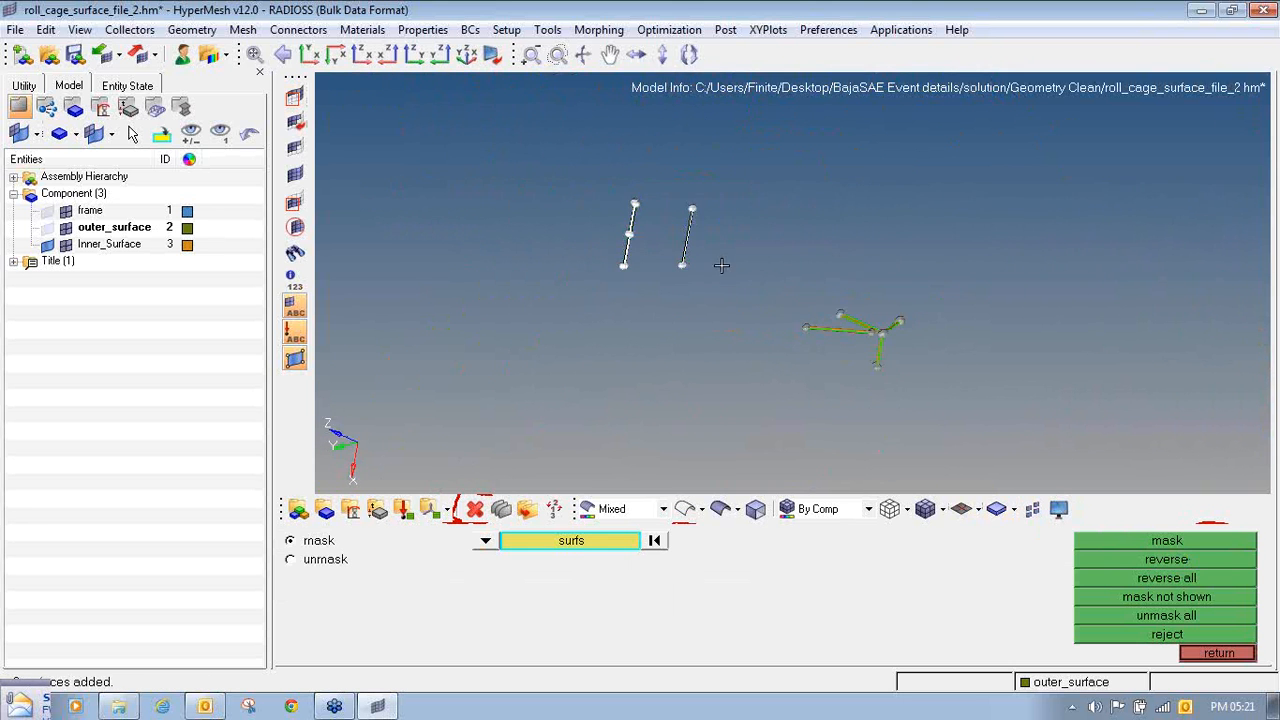
click(1169, 542)
- Try to extend the cut tube's open end over its edge into the joint by a distance of 100
ctrl+scroll(857, 346, up, 8)
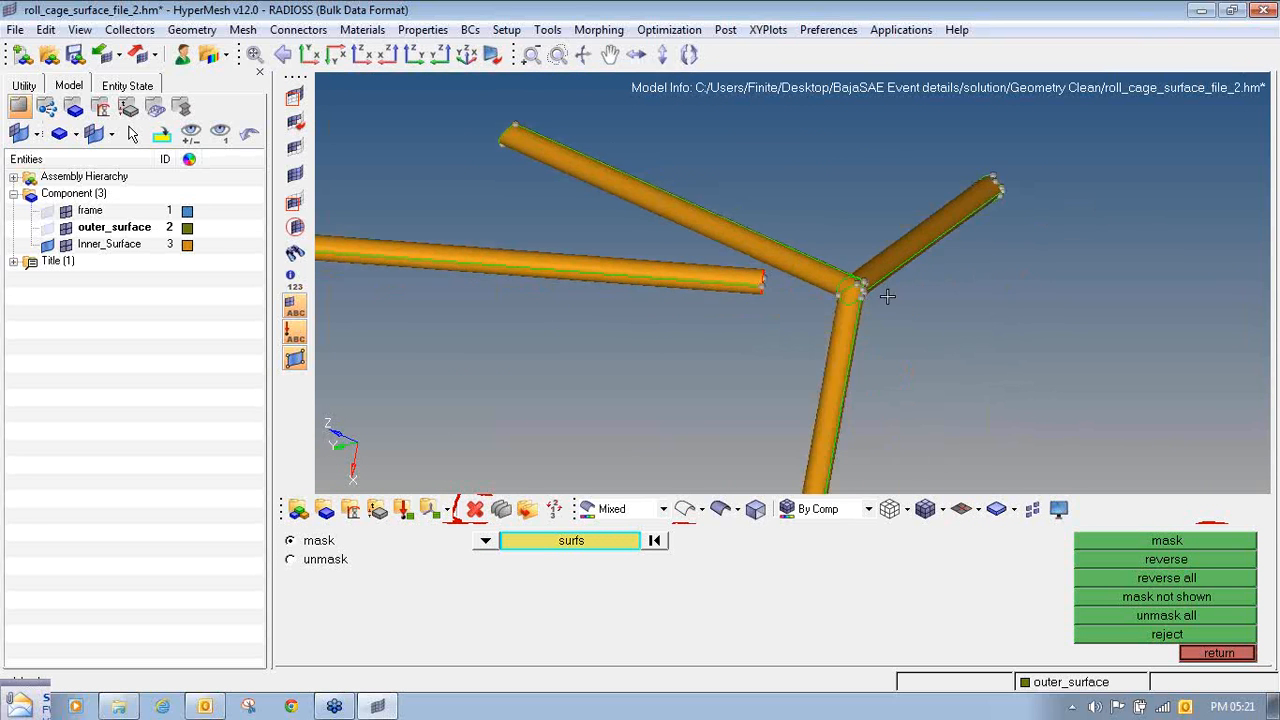
ctrl+drag(850, 288, 768, 323)
ctrl+right_drag(811, 359, 864, 309)
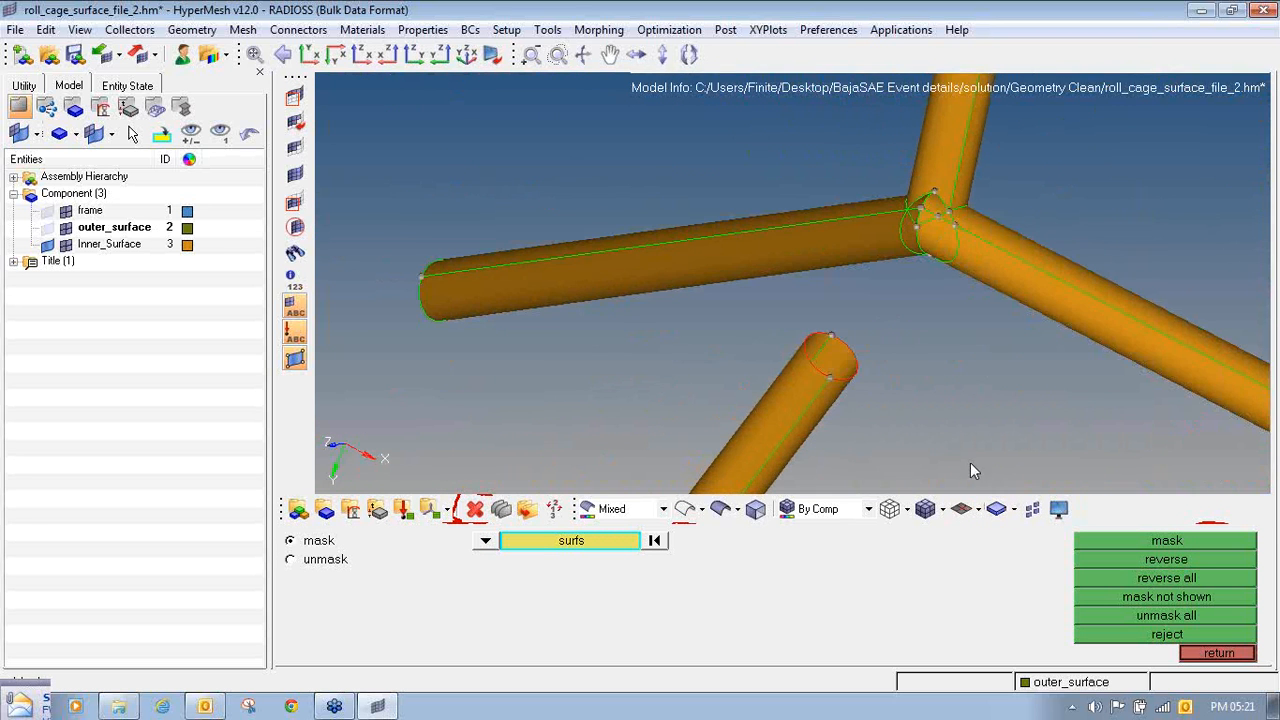
key(shift+F9)
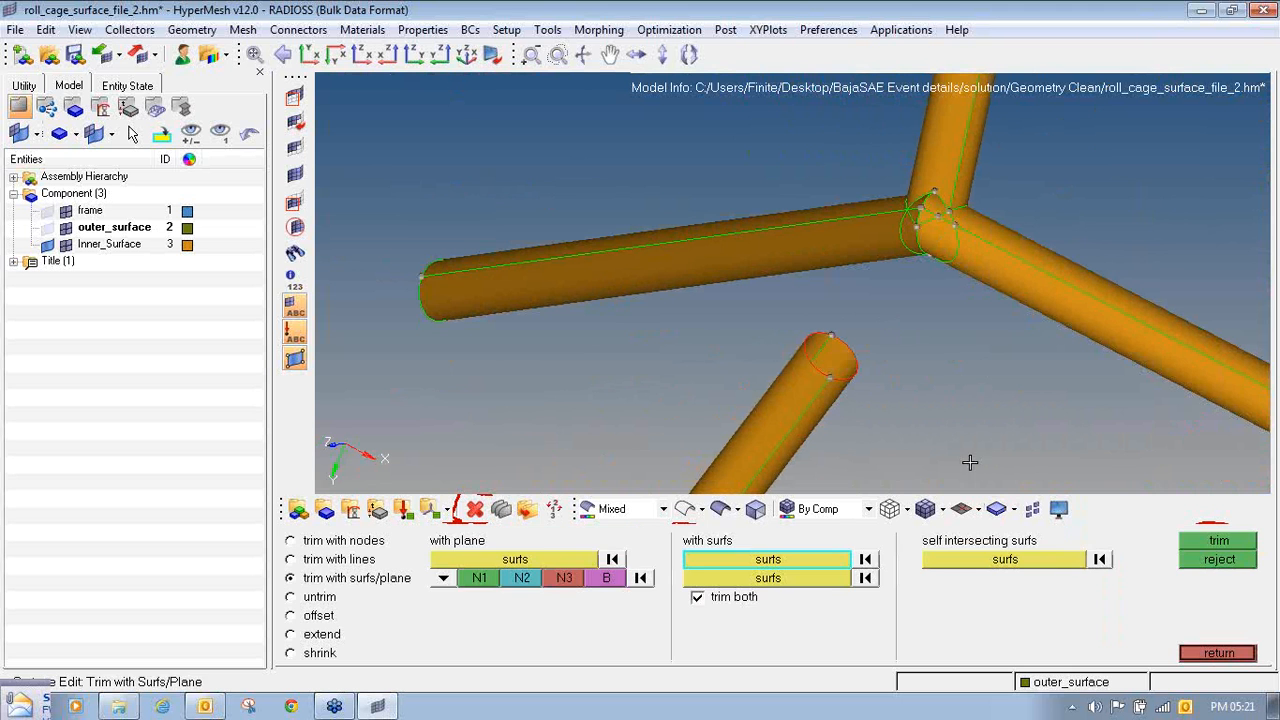
click(318, 640)
mouse_move(681, 160)
ctrl+mouse_down()
mouse_move(846, 258)
mouse_move(831, 293)
ctrl+mouse_up()
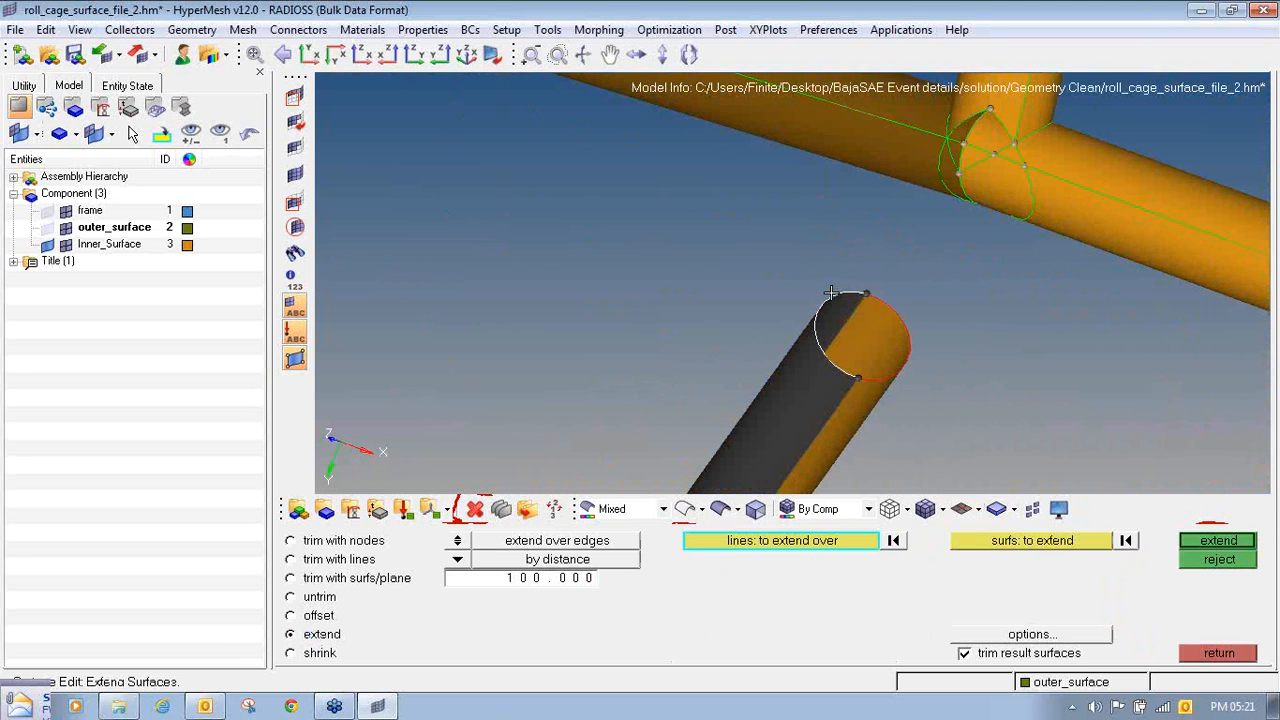
click(1235, 540)
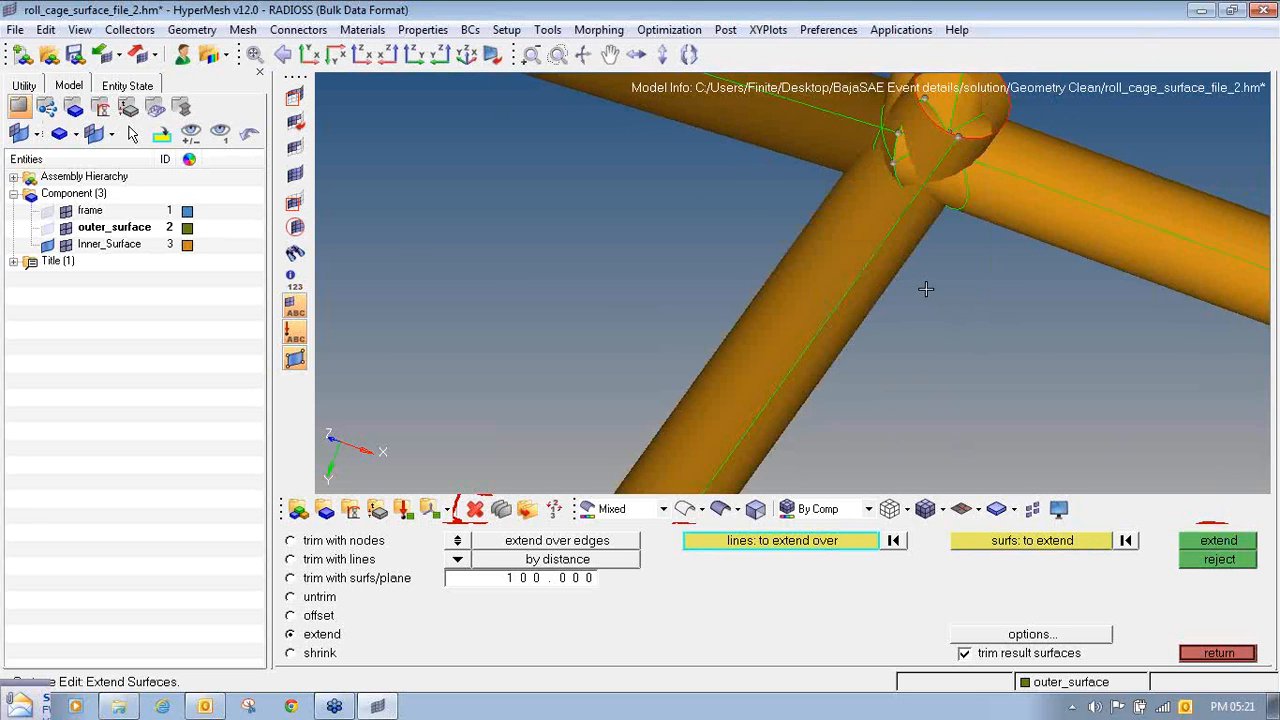
ctrl+scroll(926, 289, down, 3)
ctrl+drag(943, 269, 972, 259)
ctrl+scroll(948, 252, up, 3)
ctrl+right_drag(945, 253, 843, 303)
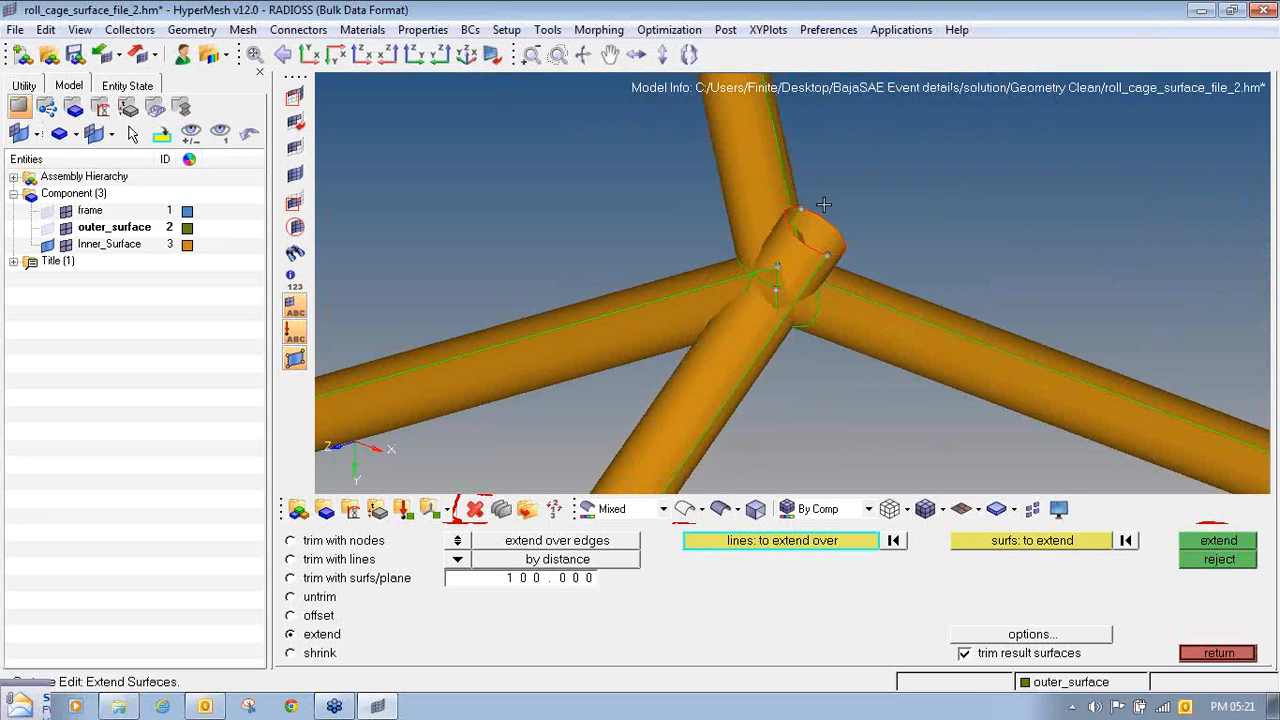
click(1204, 554)
- Extend the cut tube's open end through the joint by a distance of 200
ctrl+right_drag(698, 377, 711, 271)
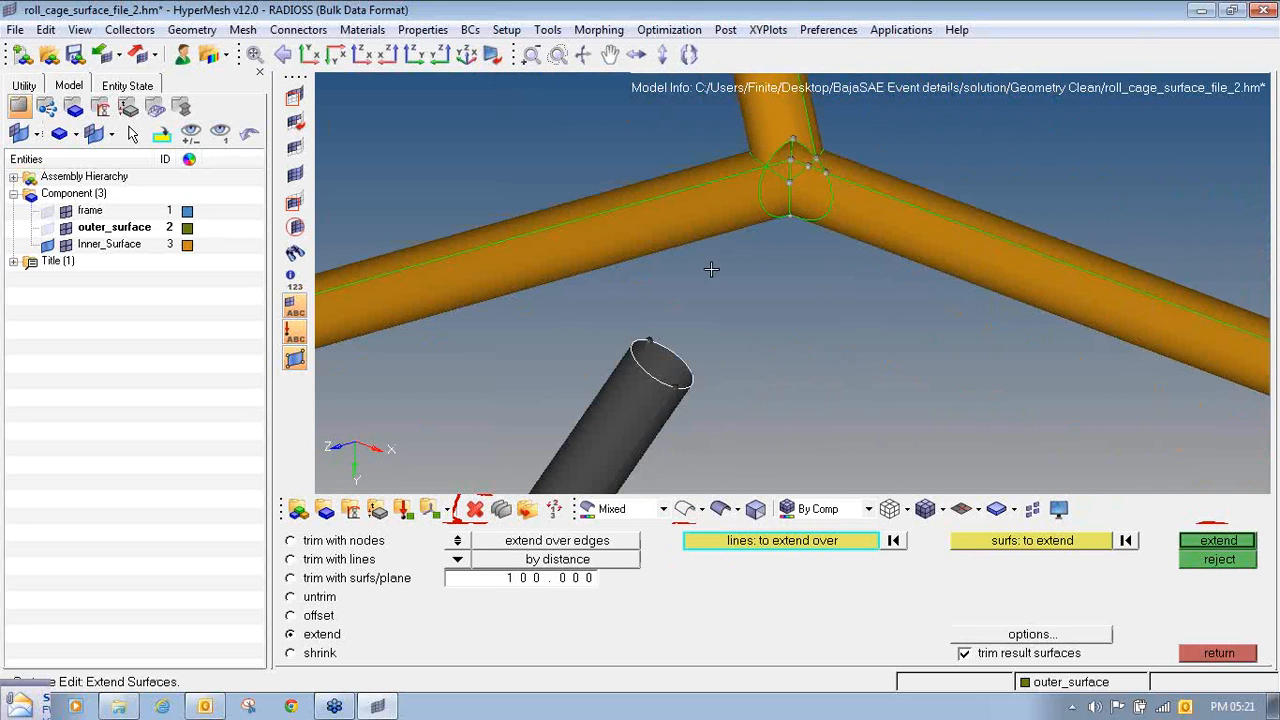
click(582, 579)
key(BackSpace)
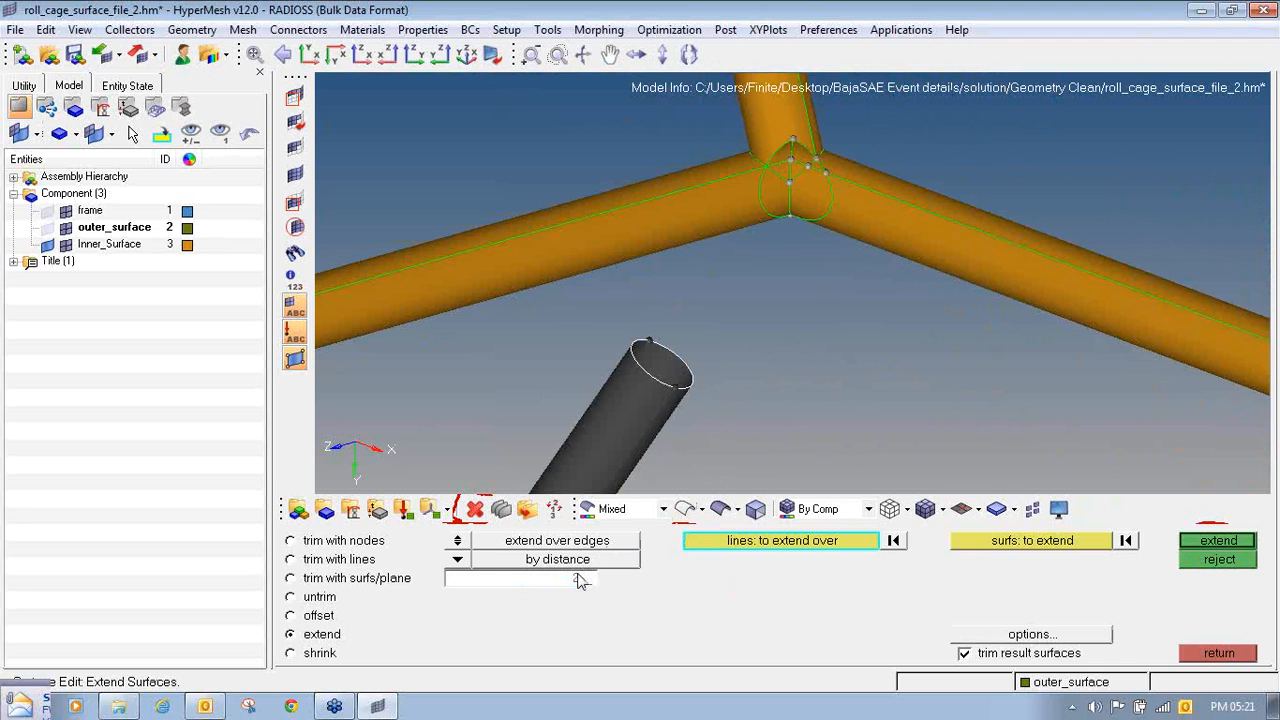
text(200)
click(1218, 541)
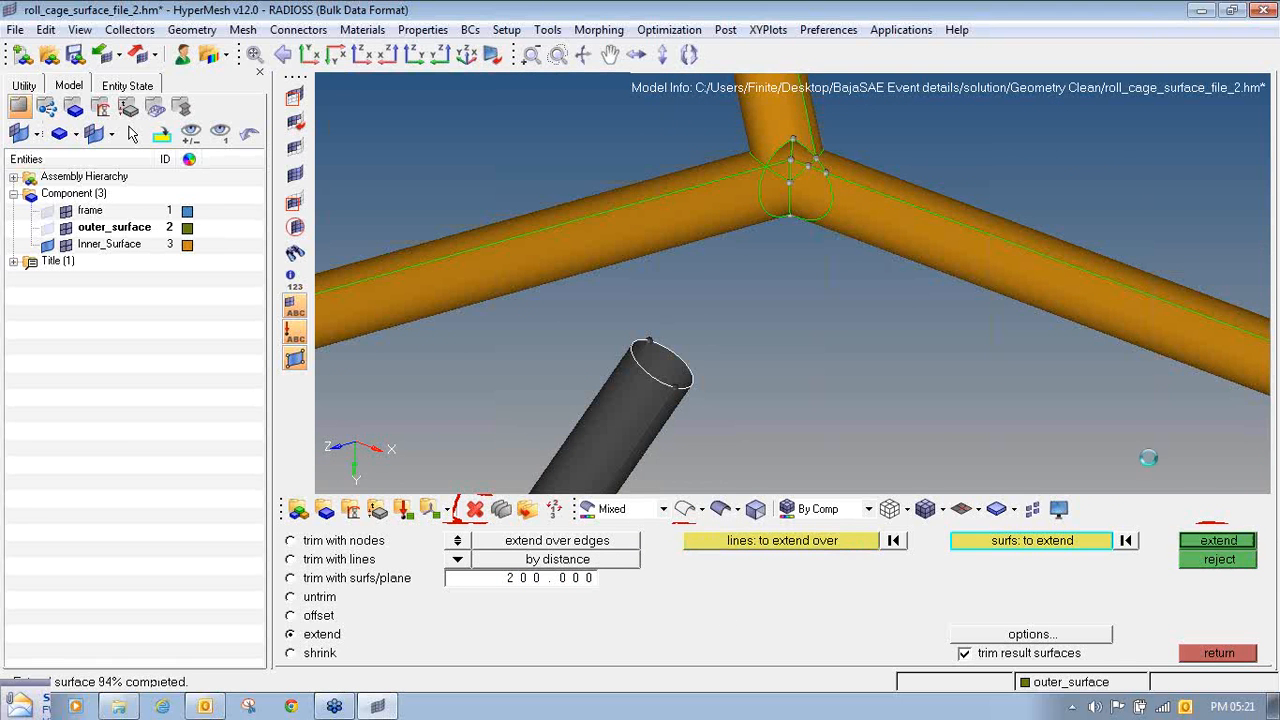
- Trim the extended tube and the surrounding joint tube surfaces against each other, with trim both enabled
scroll(783, 234, down, 5)
ctrl+right_drag(783, 234, 691, 291)
scroll(691, 291, up, 7)
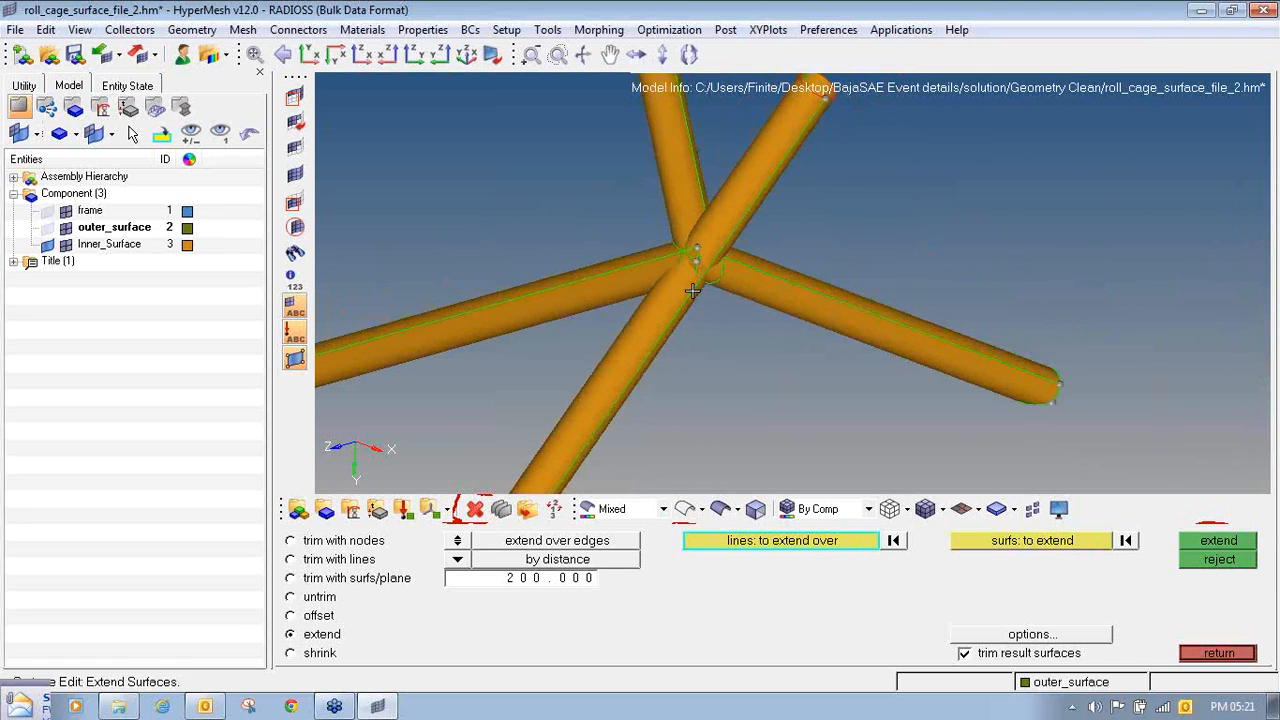
click(356, 580)
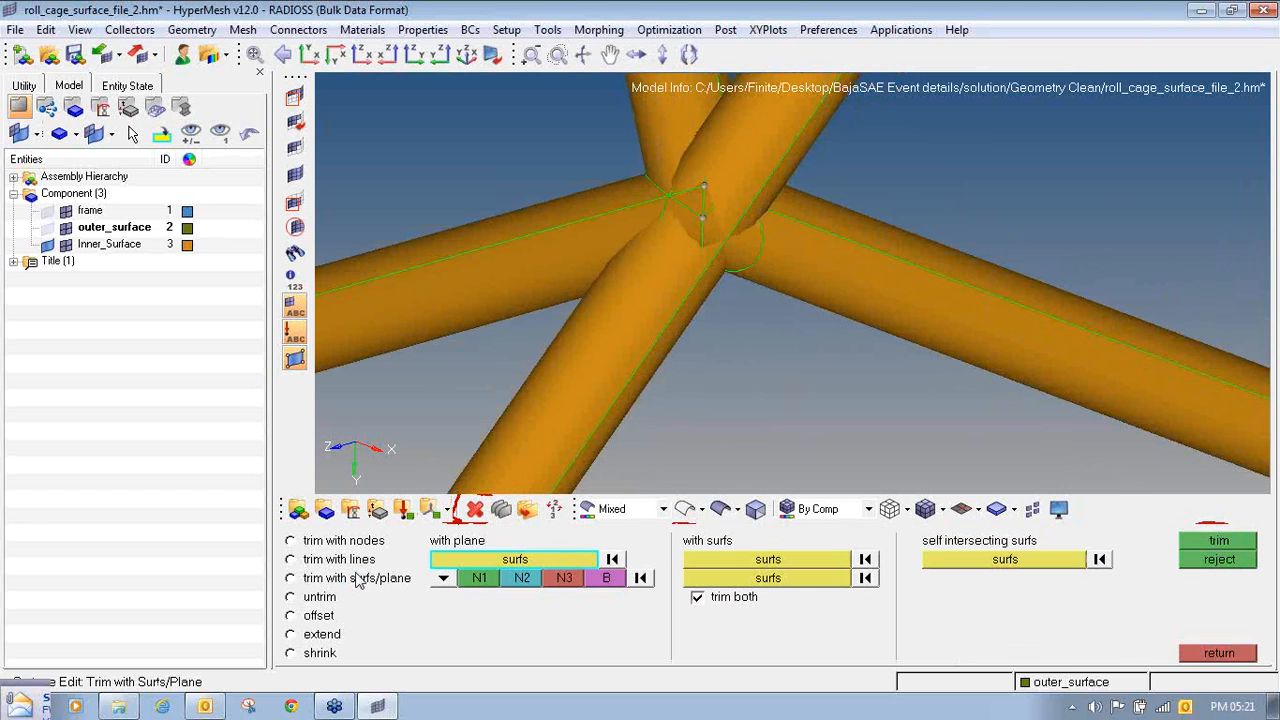
ctrl+right_drag(765, 107, 714, 259)
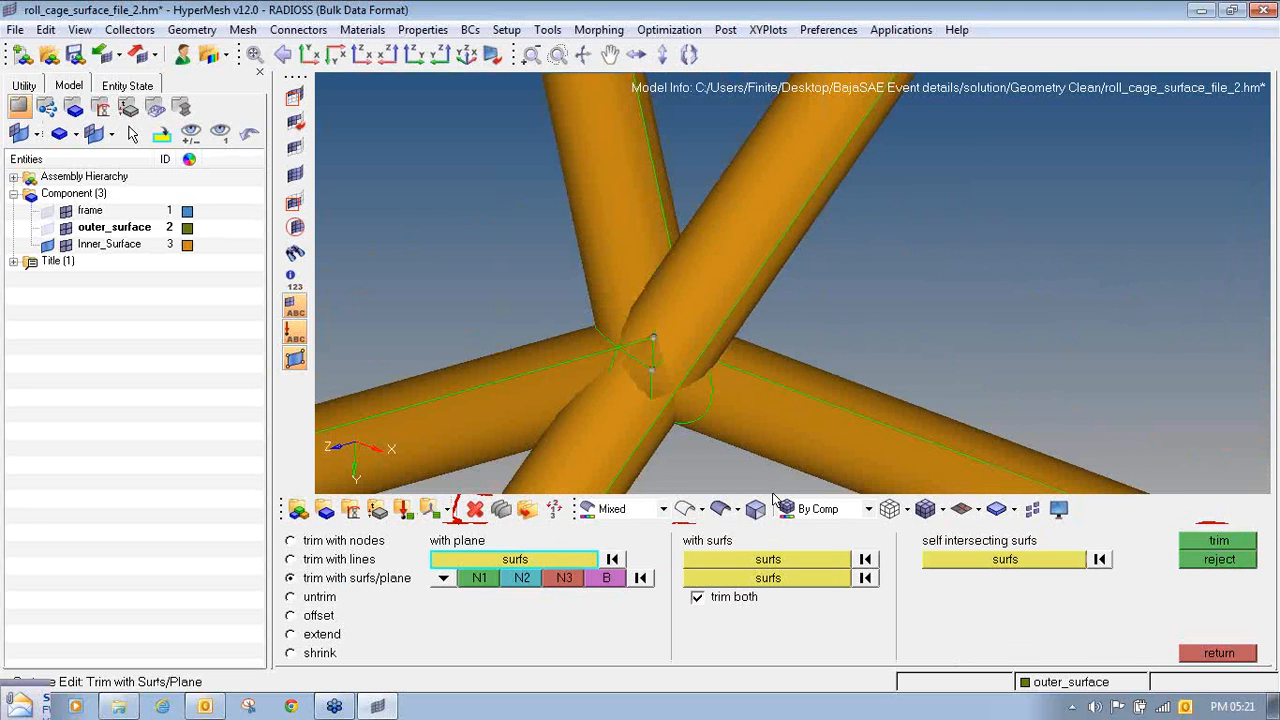
click(785, 563)
click(789, 113)
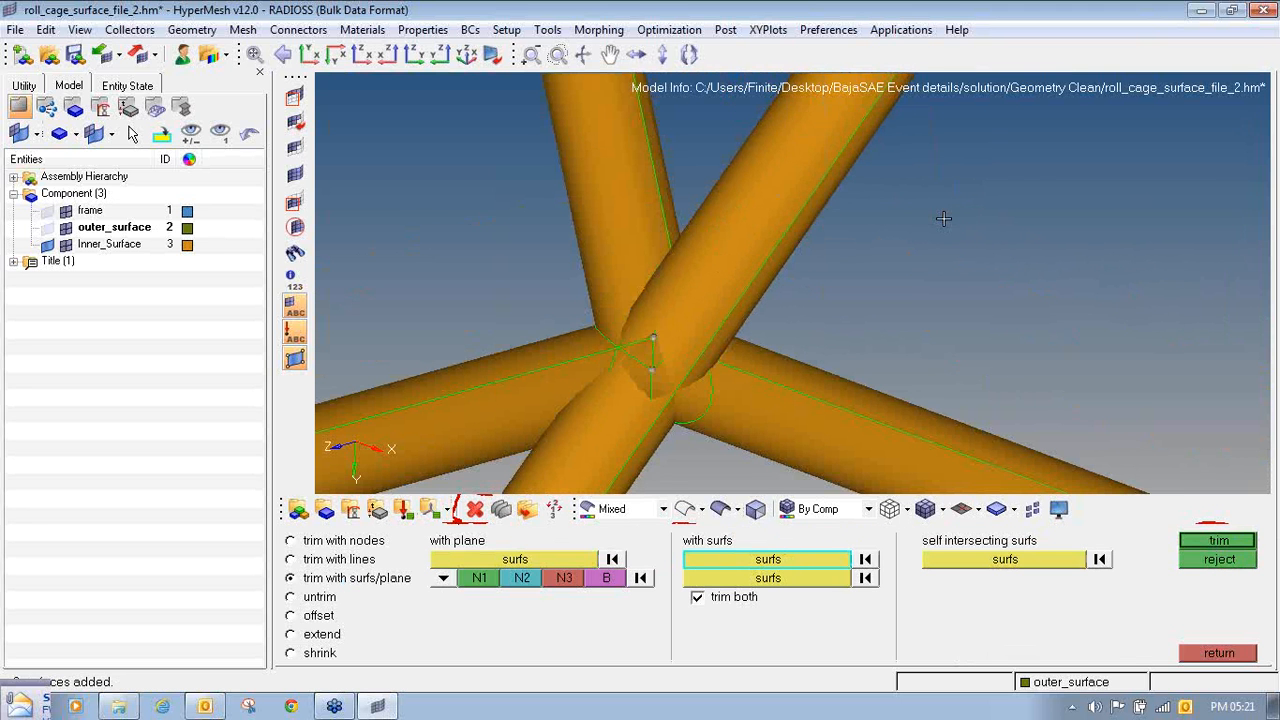
click(755, 583)
ctrl+drag(697, 349, 728, 462)
ctrl+right_drag(698, 462, 665, 302)
click(655, 303)
click(780, 238)
ctrl+drag(715, 257, 670, 262)
click(675, 247)
click(614, 220)
ctrl+drag(614, 222, 571, 157)
ctrl+scroll(644, 242, up, 4)
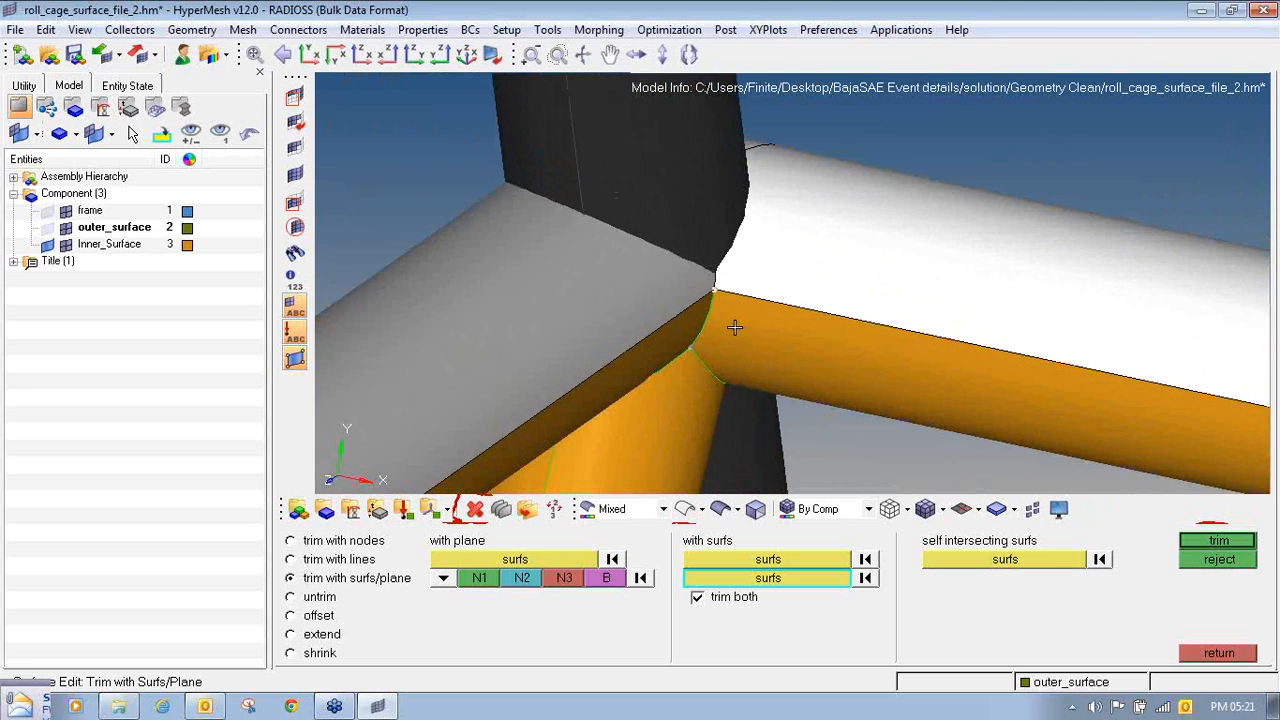
ctrl+drag(734, 327, 494, 203)
click(1219, 540)
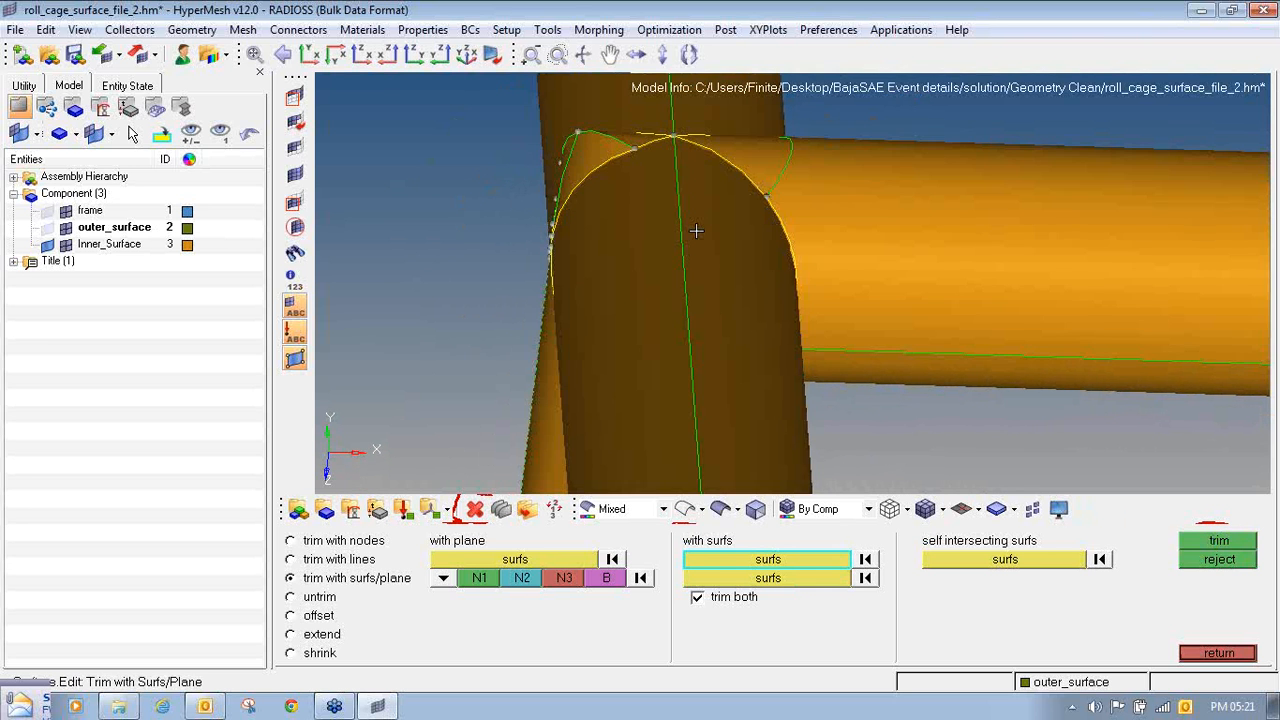
- Delete the part of the extended tube that protrudes past the joint
ctrl+drag(696, 231, 617, 309)
key(F2)
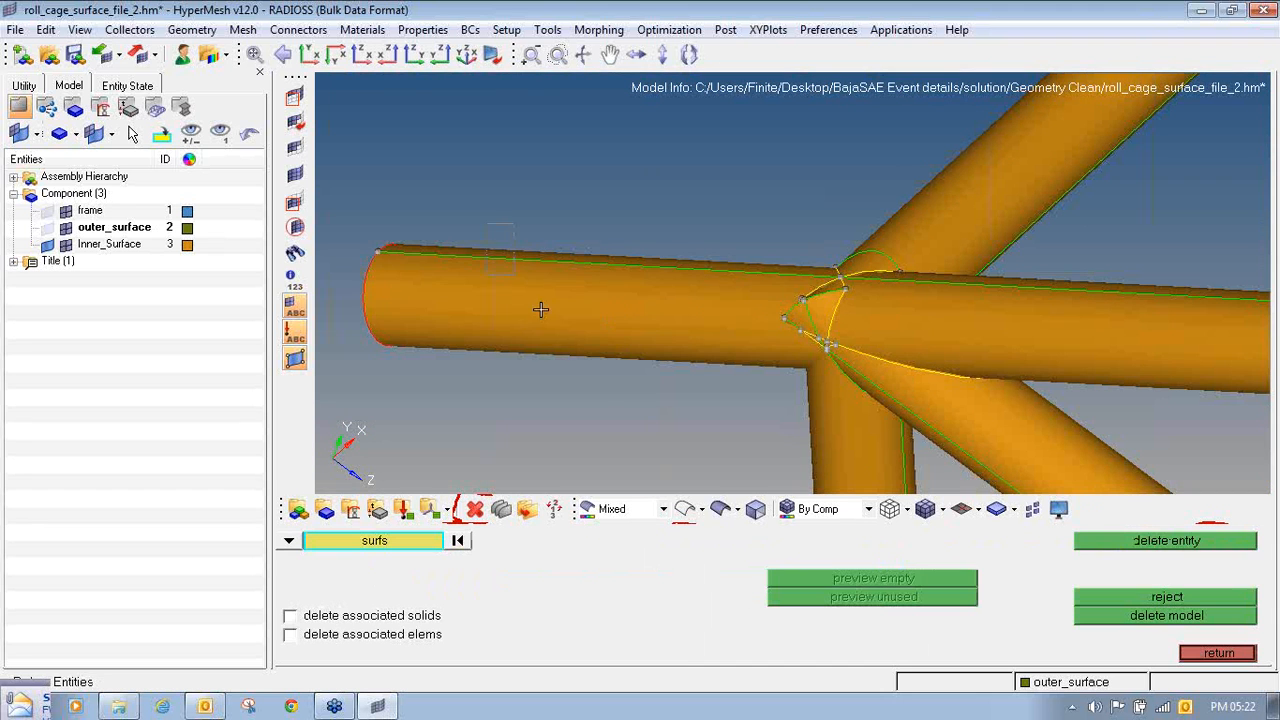
click(540, 309)
middle_click(609, 391)
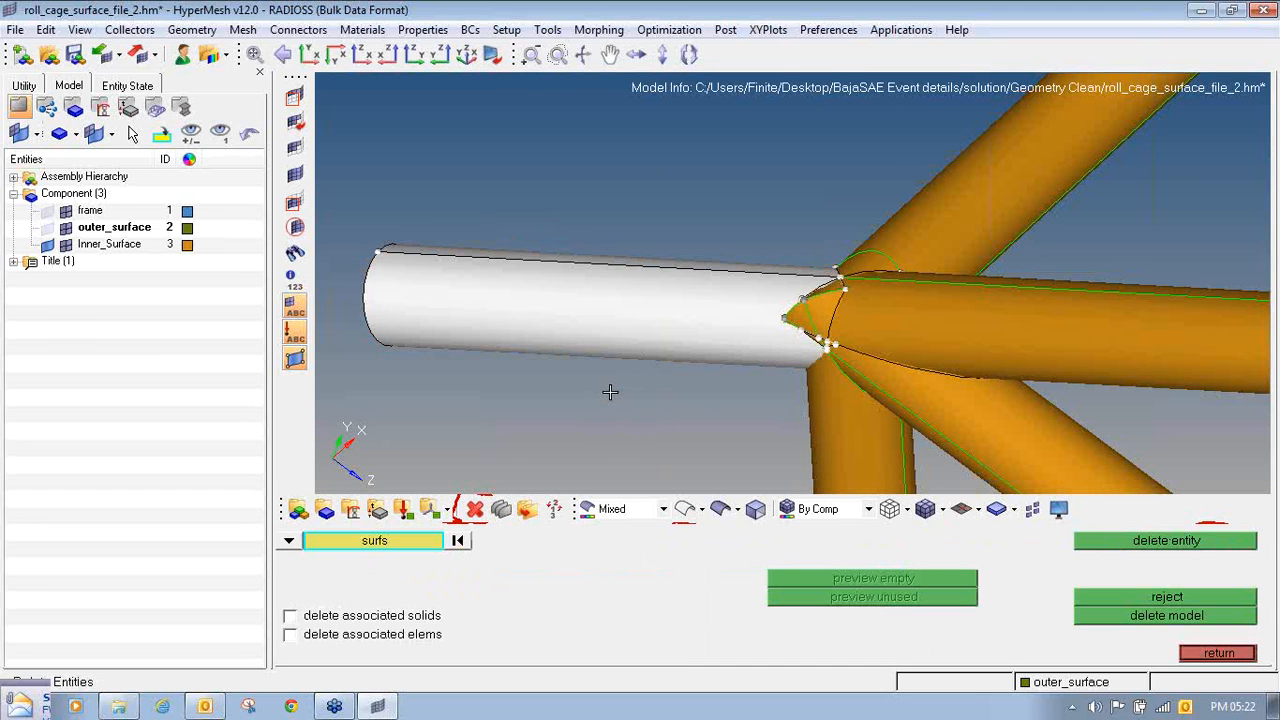
ctrl+drag(683, 371, 855, 350)
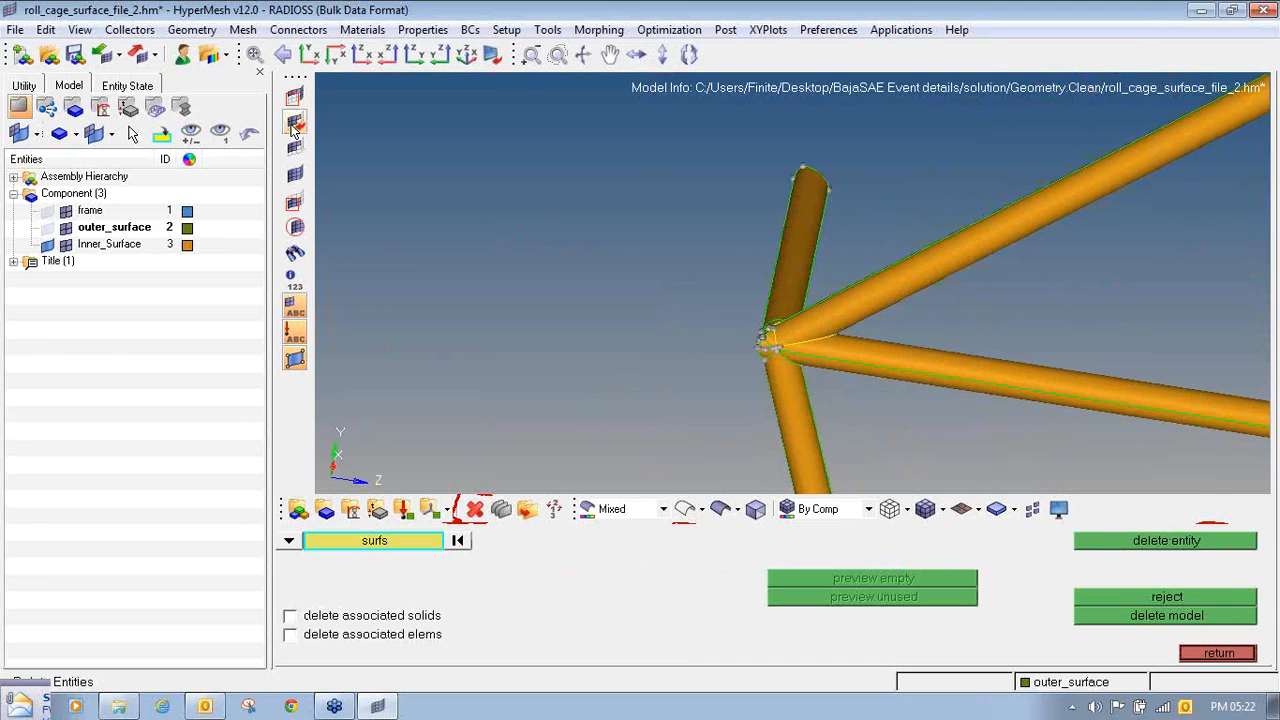
- Mask the outer surfaces of all joined tubes and every small outer patch at the joint, isolating the leftover internal surfaces
click(295, 96)
ctrl+right_drag(650, 384, 455, 253)
shift+drag(577, 309, 655, 345)
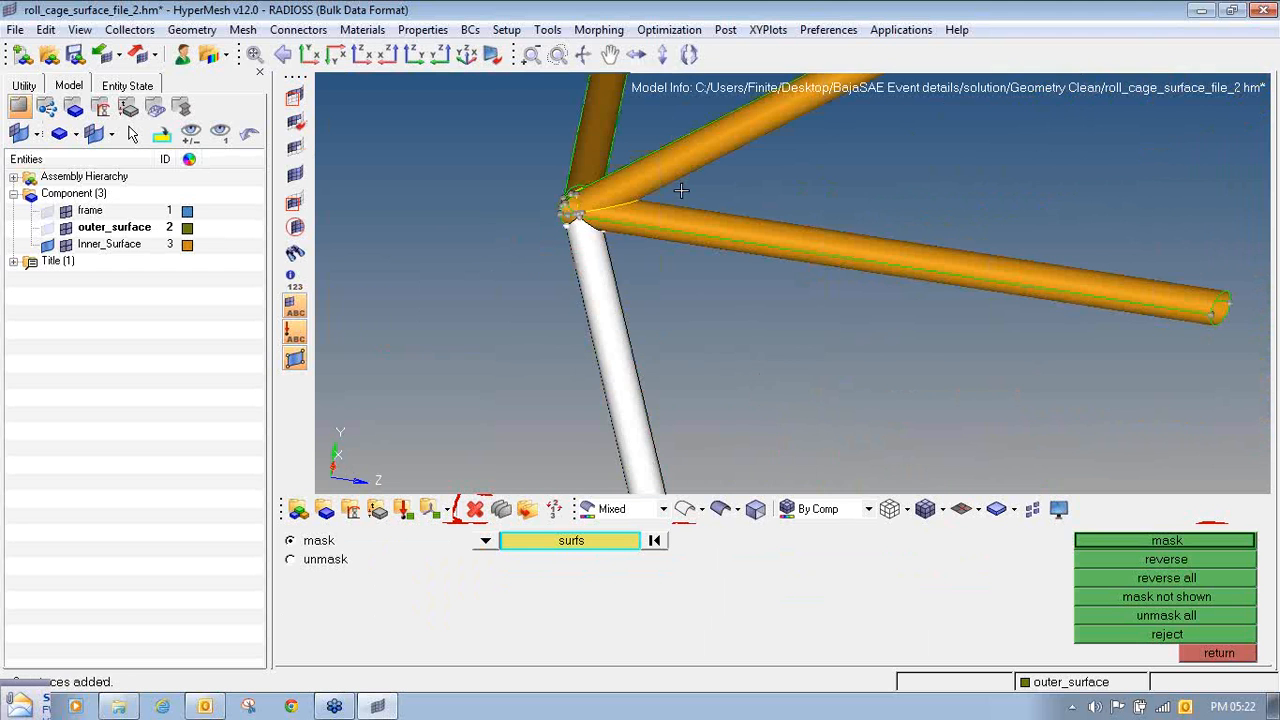
shift+drag(694, 130, 817, 303)
ctrl+right_drag(680, 251, 707, 381)
shift+drag(541, 197, 644, 233)
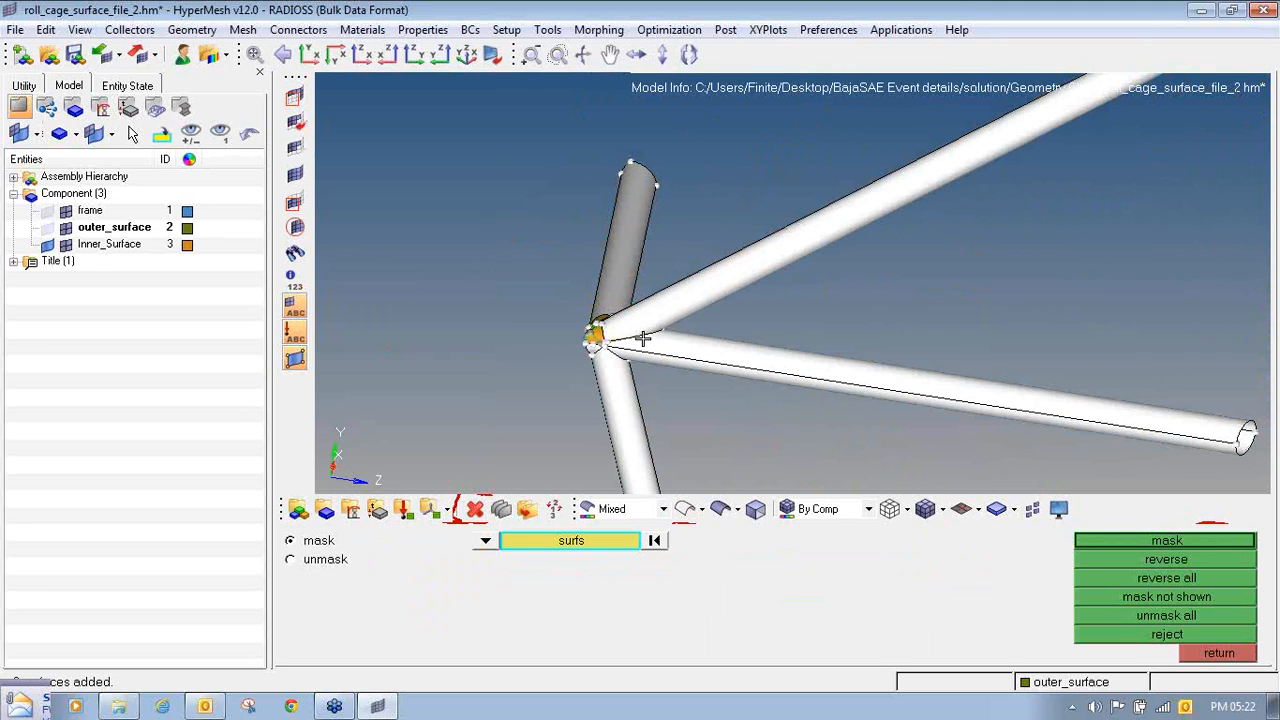
scroll(637, 337, up, 6)
ctrl+drag(580, 320, 603, 334)
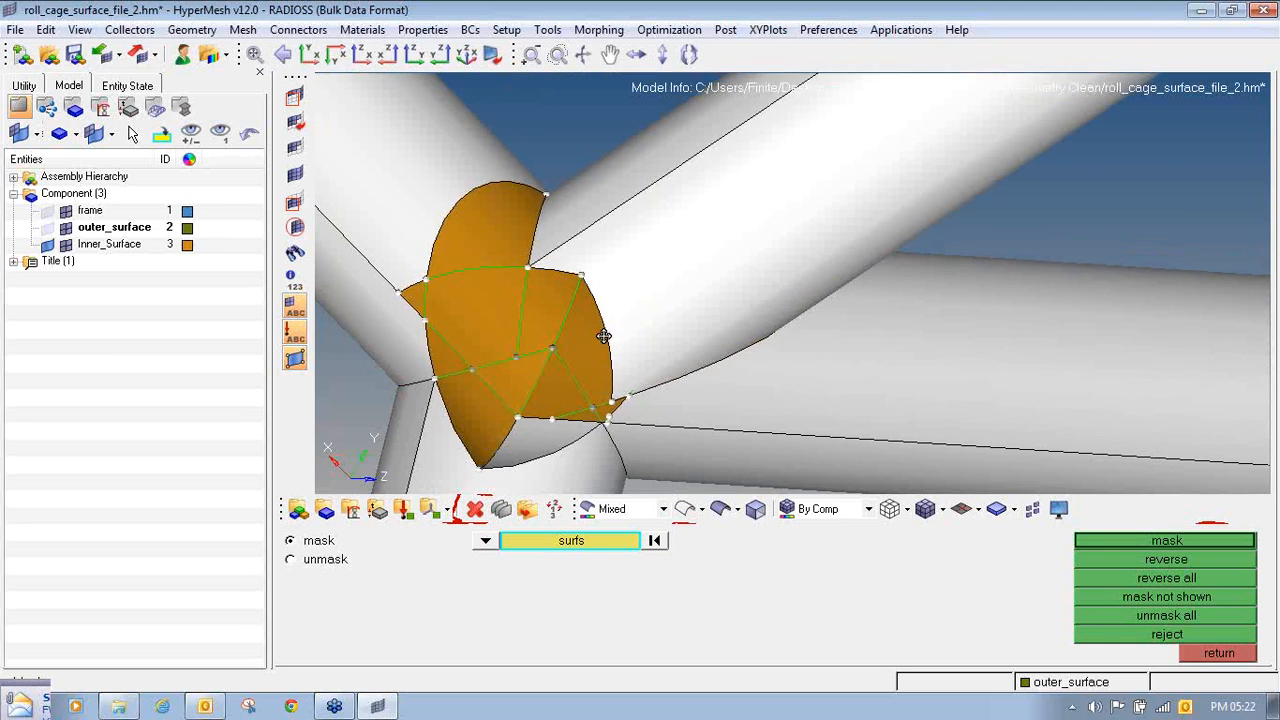
click(494, 311)
click(503, 251)
click(549, 304)
click(583, 334)
click(545, 388)
click(523, 385)
click(500, 415)
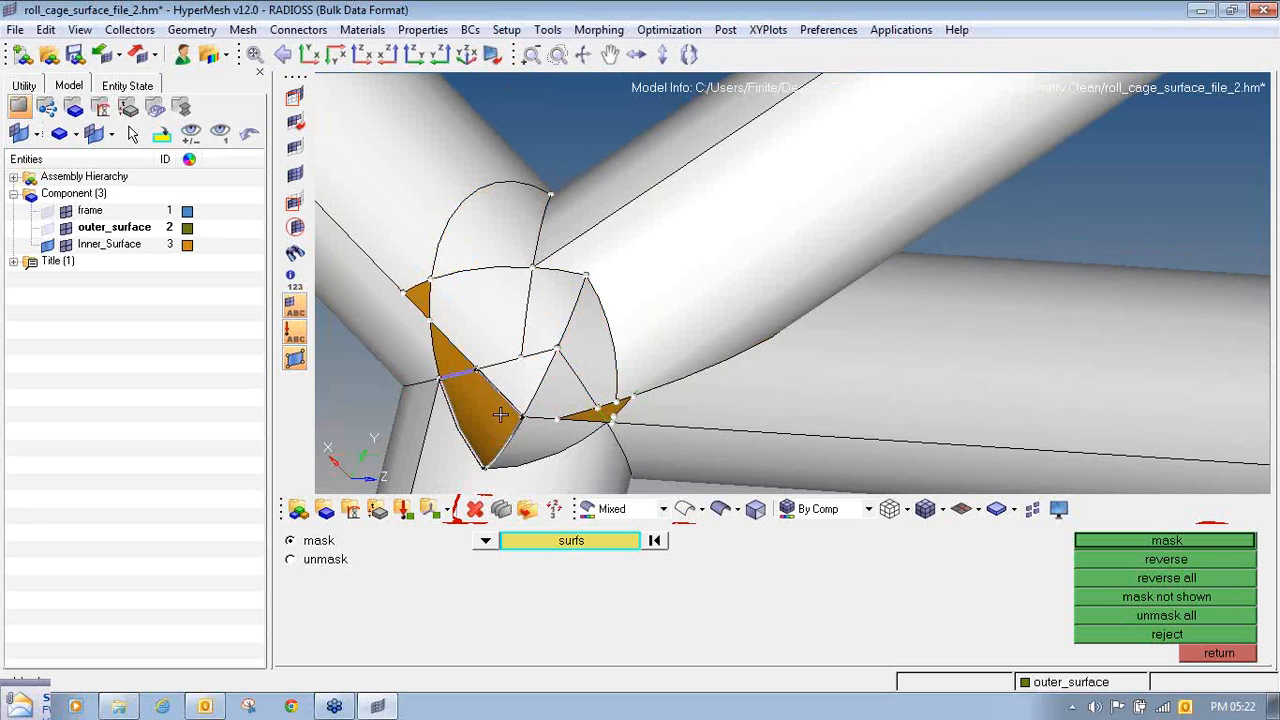
click(459, 358)
click(422, 300)
click(590, 415)
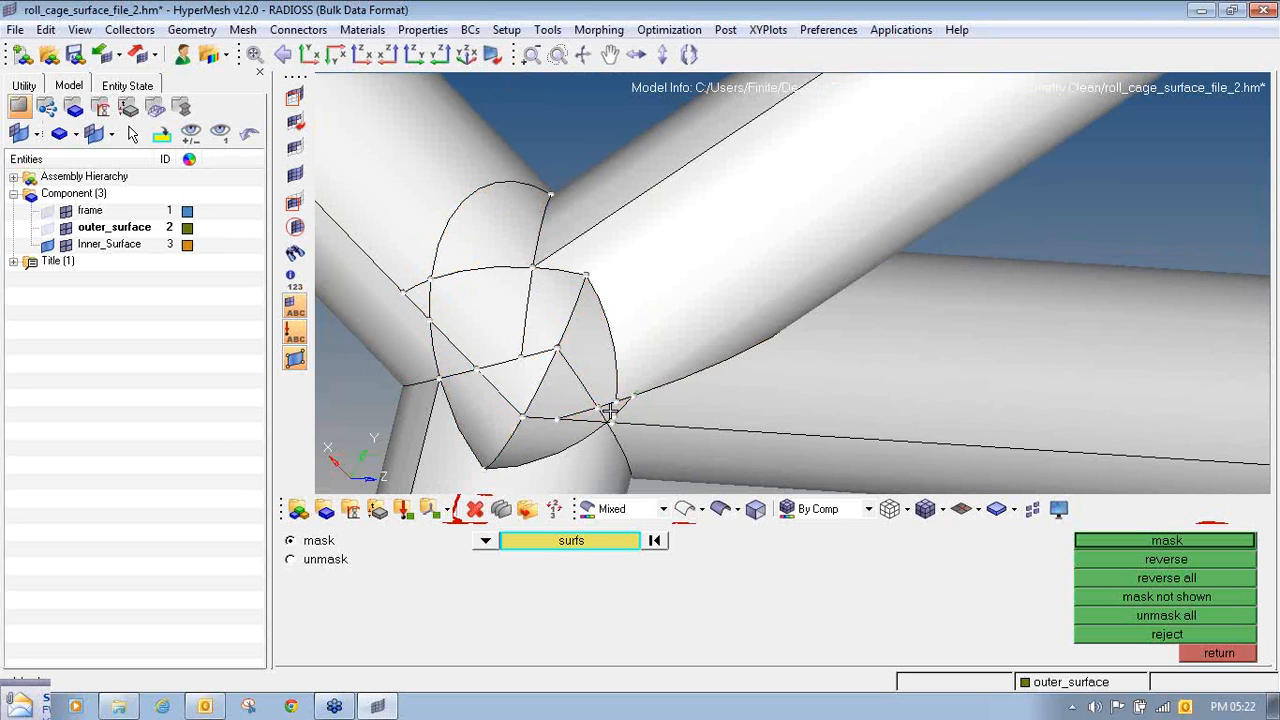
ctrl+drag(590, 415, 686, 340)
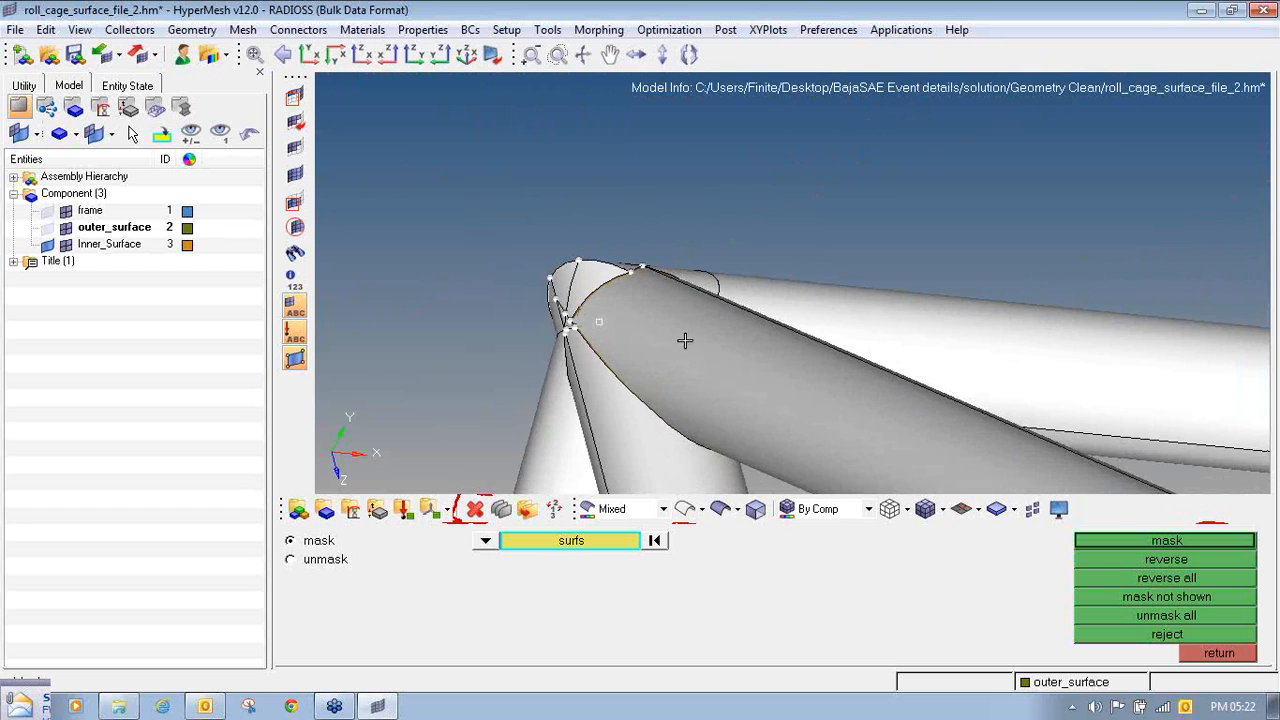
click(1182, 558)
- Delete the isolated internal surfaces and unmask all remaining surfaces
click(475, 509)
shift+drag(454, 228, 804, 466)
click(1093, 546)
click(1196, 656)
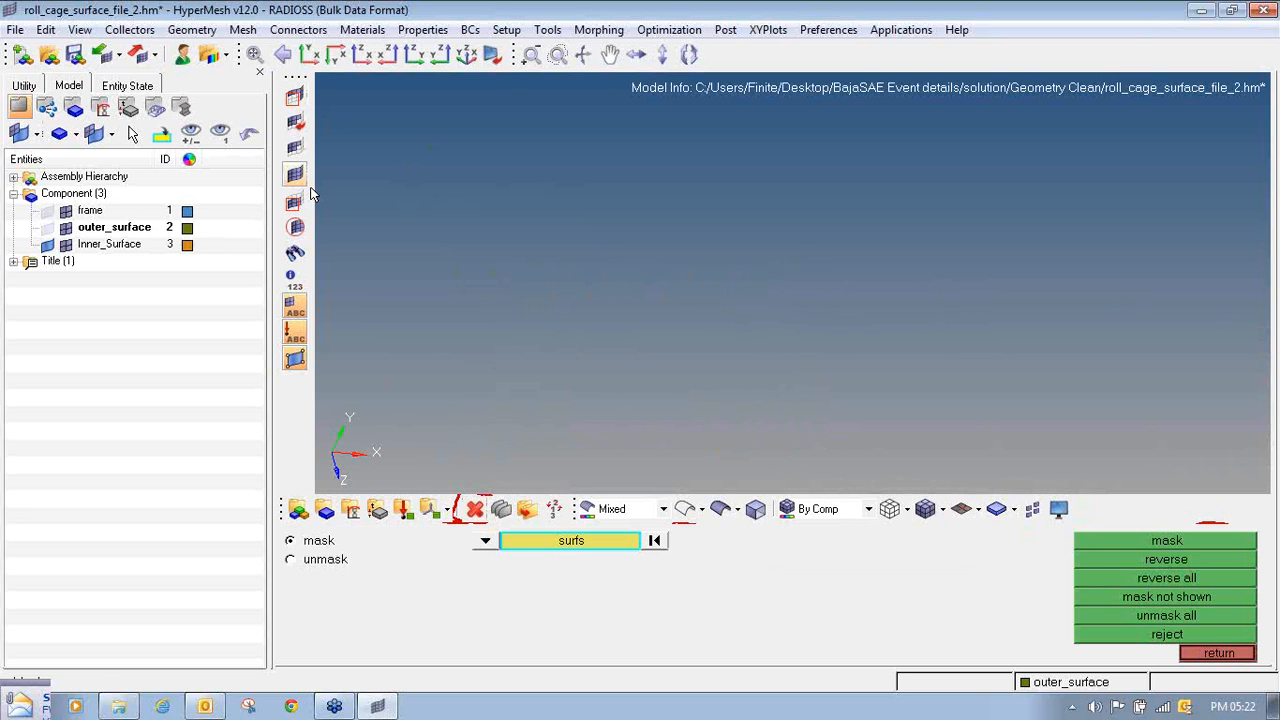
click(1150, 616)
- Unsplit the leftover trim lines crossing the tube end and the small patches at the roll cage joint
scroll(660, 286, down, 3)
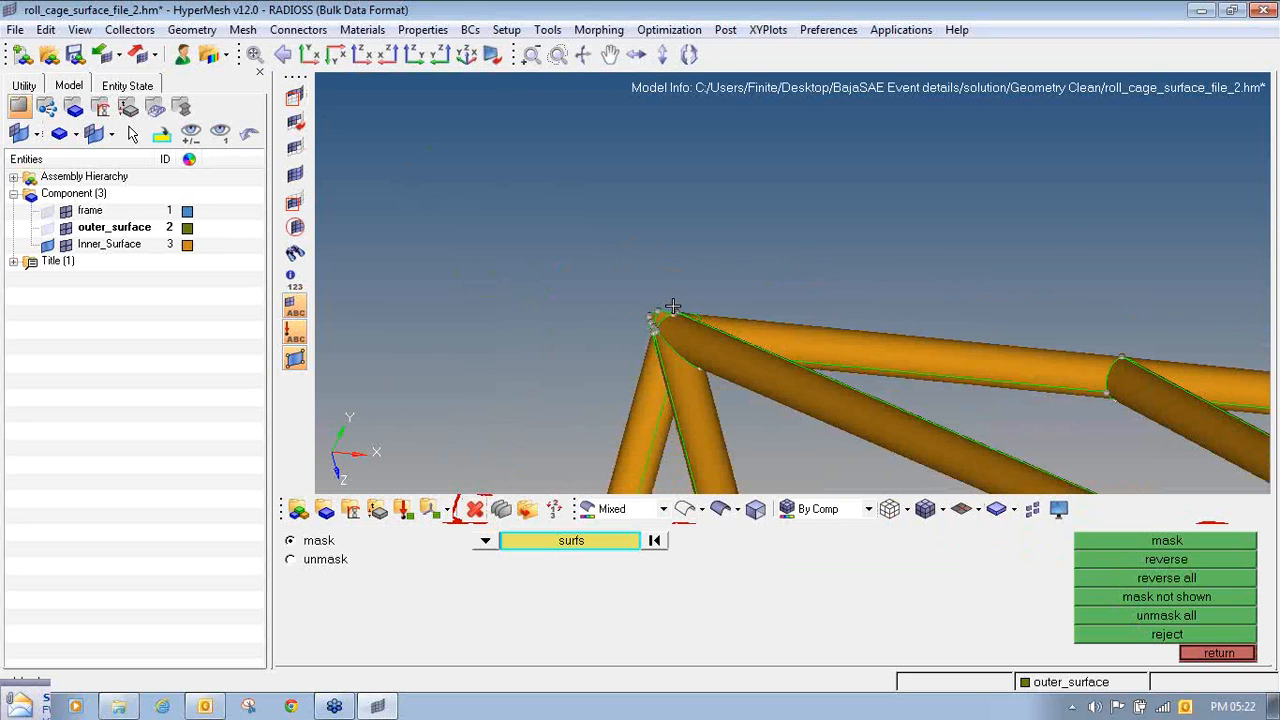
ctrl+drag(673, 329, 555, 314)
scroll(555, 314, up, 2)
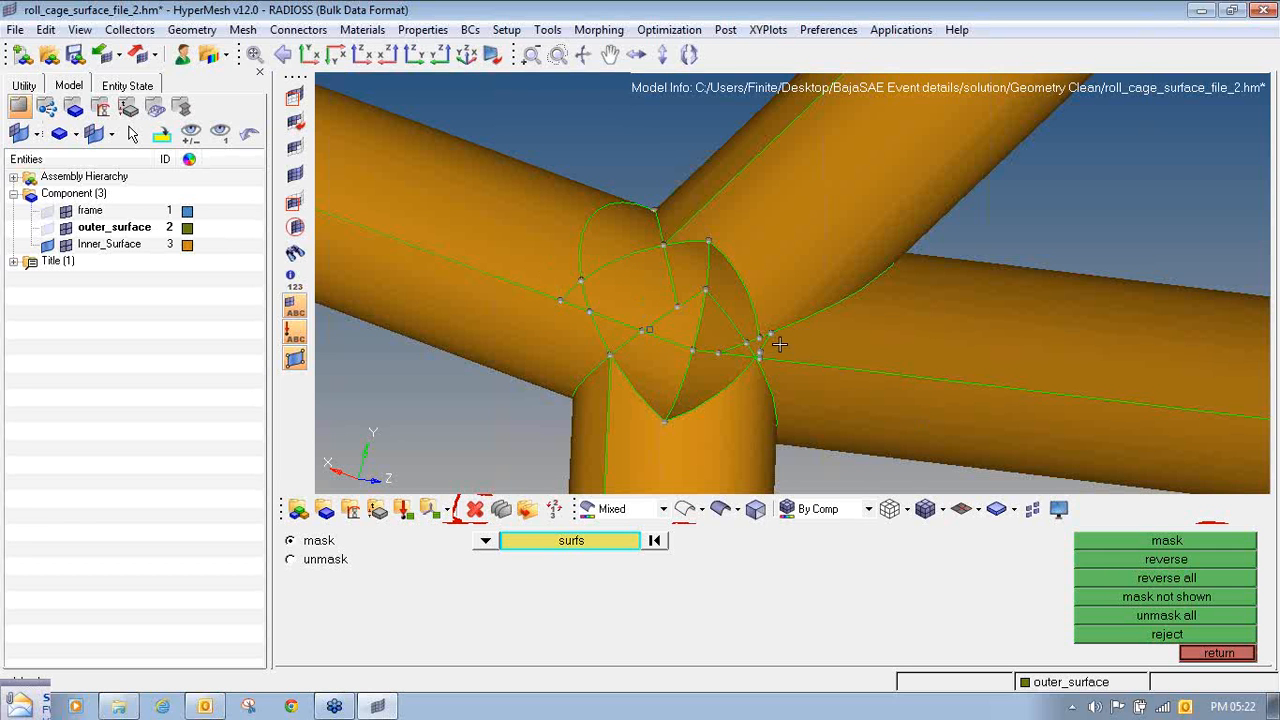
key(F11)
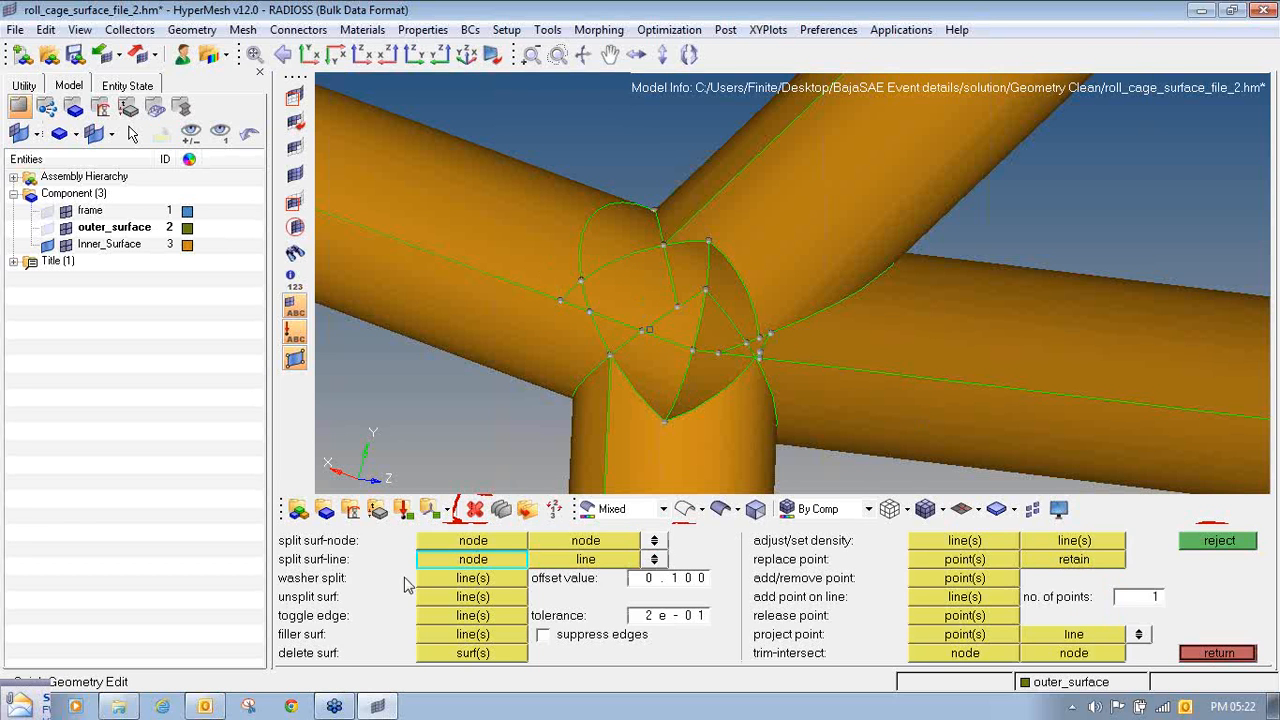
click(486, 619)
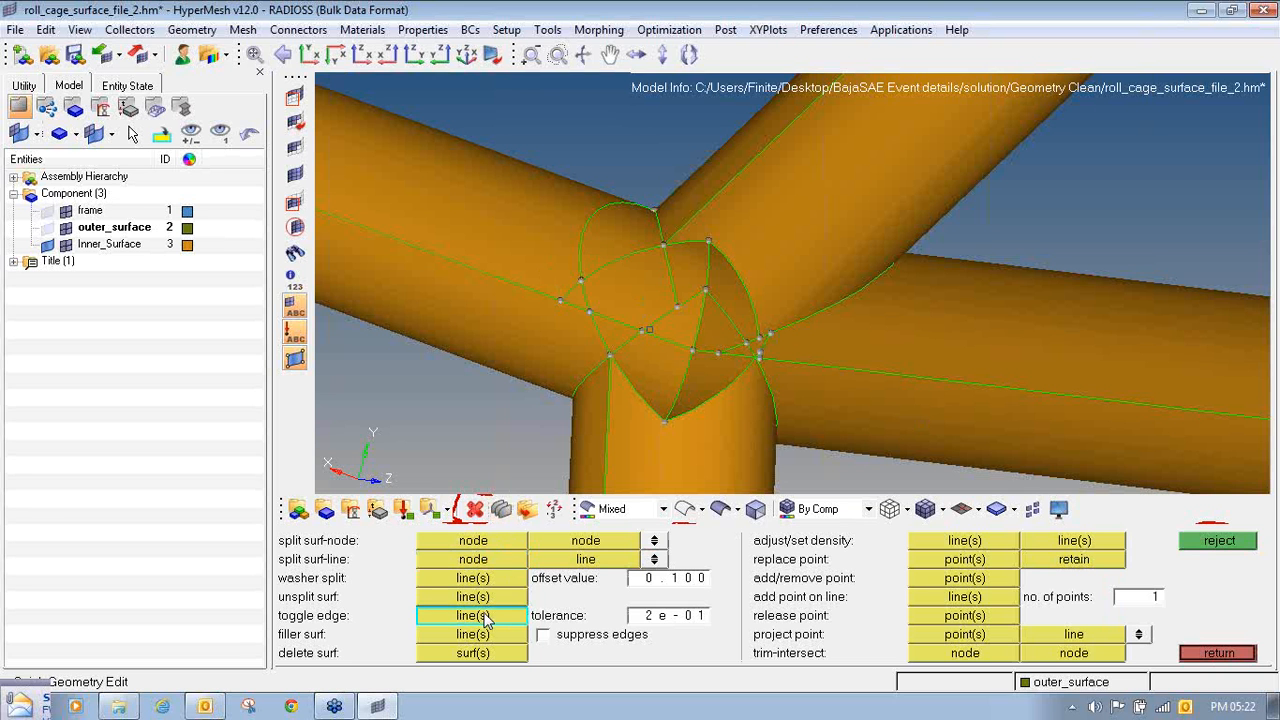
click(484, 602)
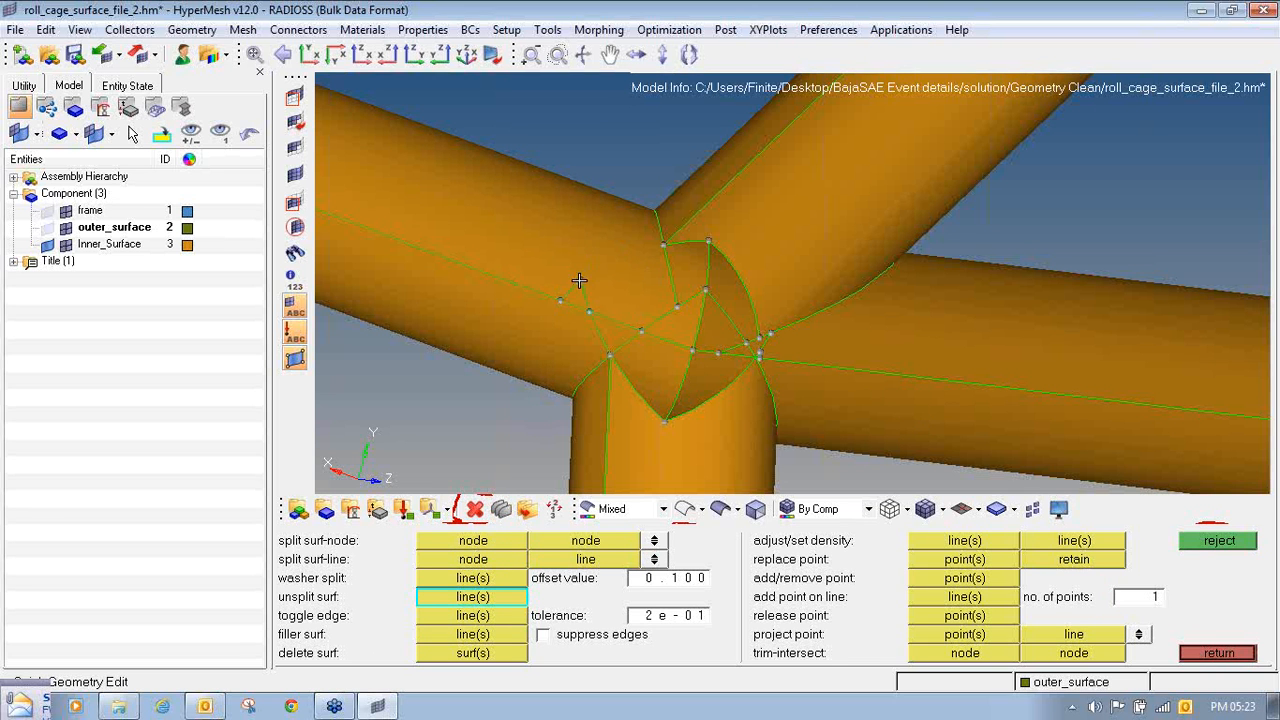
click(580, 285)
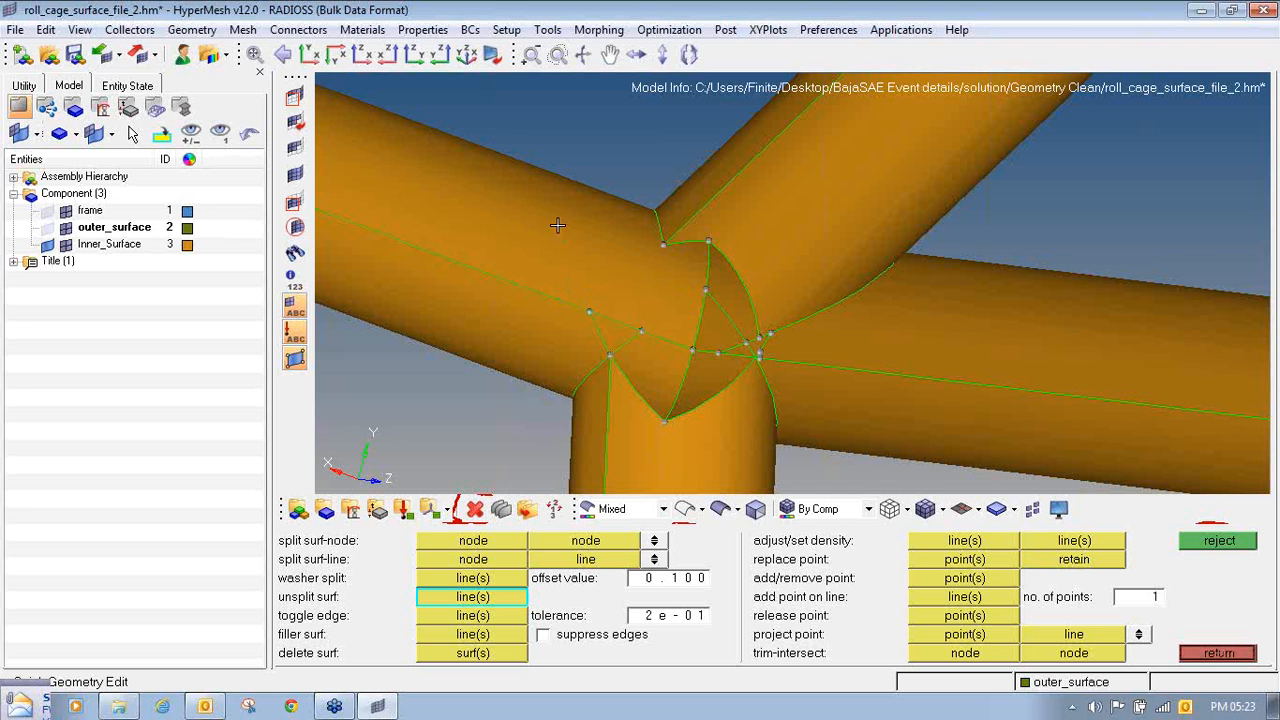
scroll(557, 225, down, 3)
shift+drag(495, 155, 788, 424)
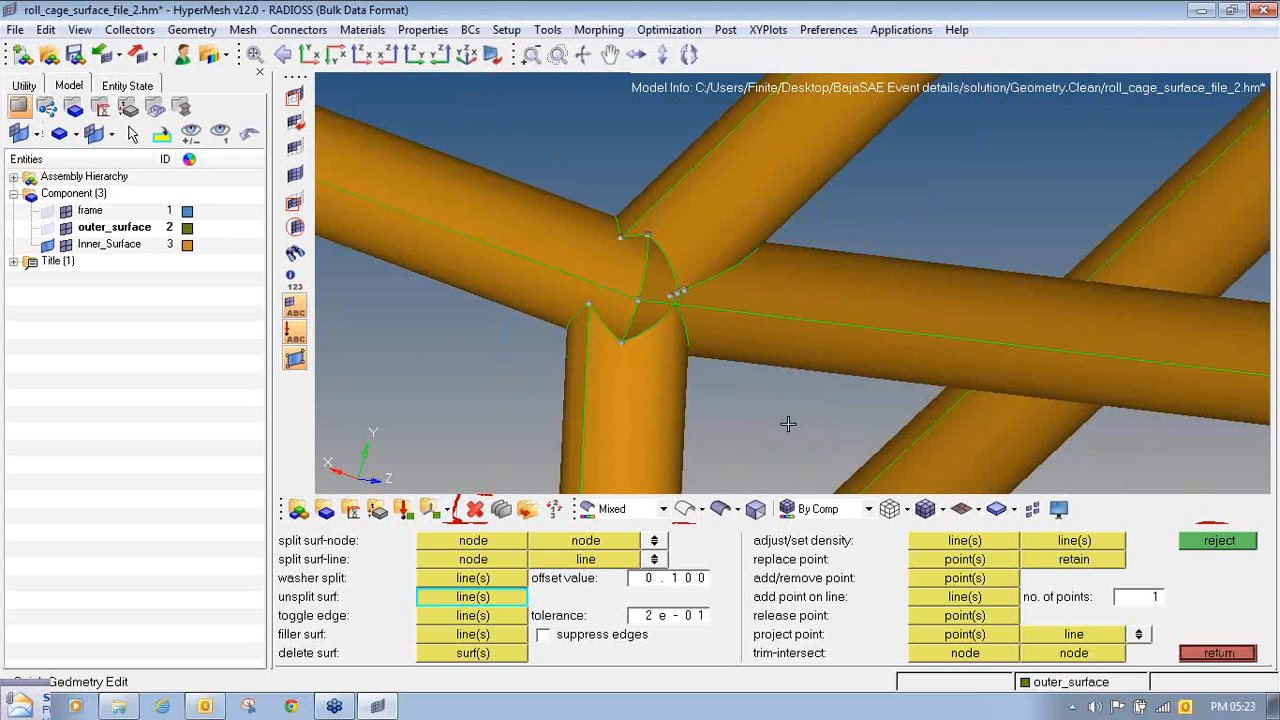
- Suppress the short leftover edges beside the corner where the joint tubes meet by toggling them
ctrl+drag(723, 247, 543, 259)
ctrl+scroll(622, 343, up, 4)
ctrl+scroll(628, 343, down, 7)
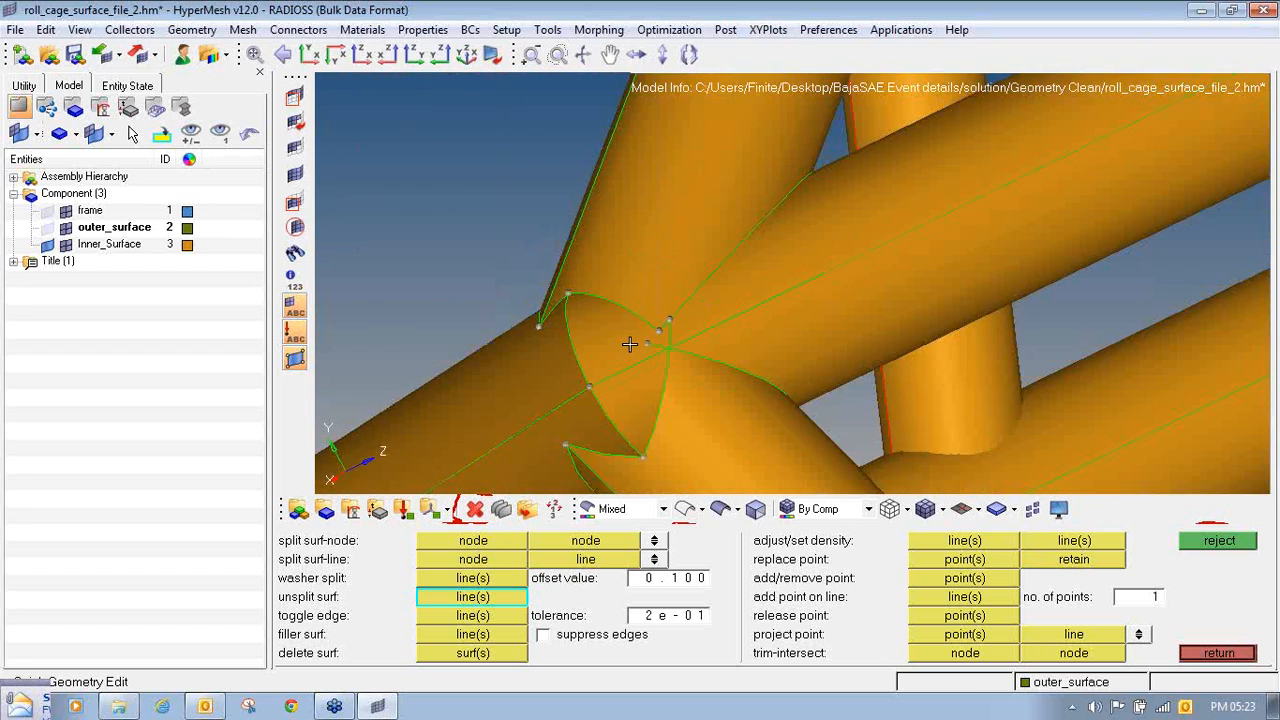
ctrl+scroll(638, 343, up, 6)
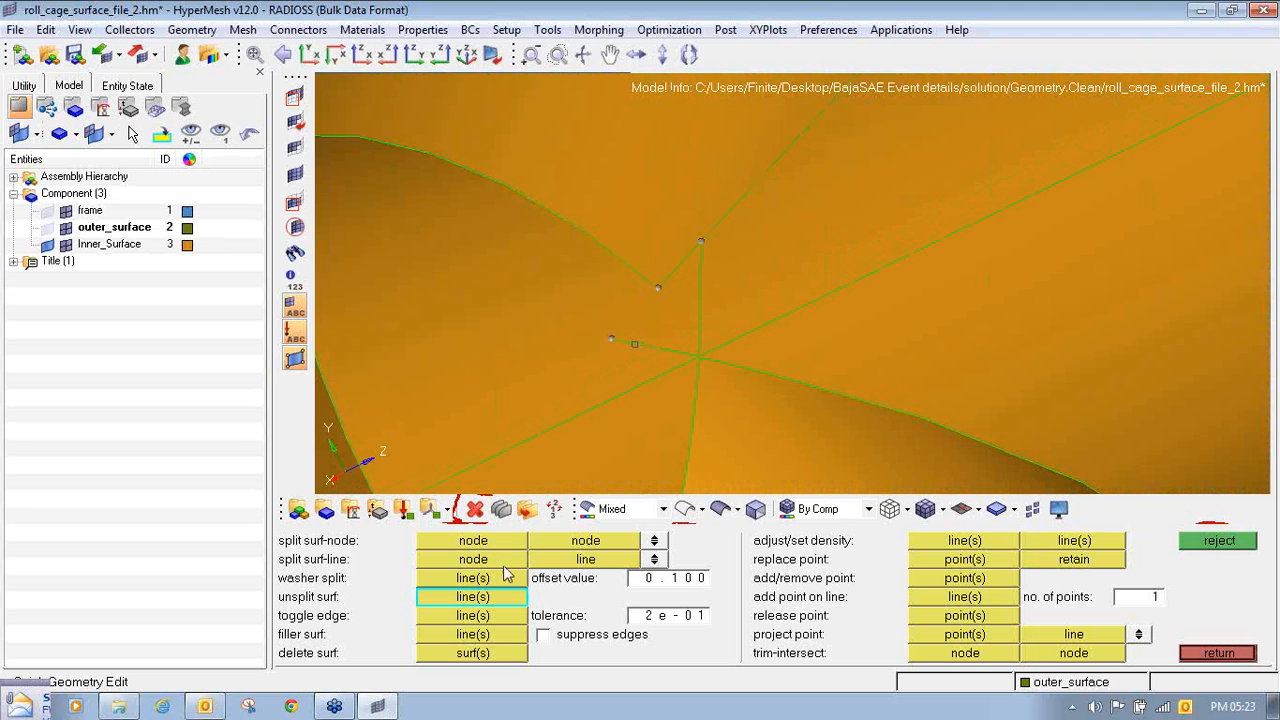
click(473, 615)
click(657, 334)
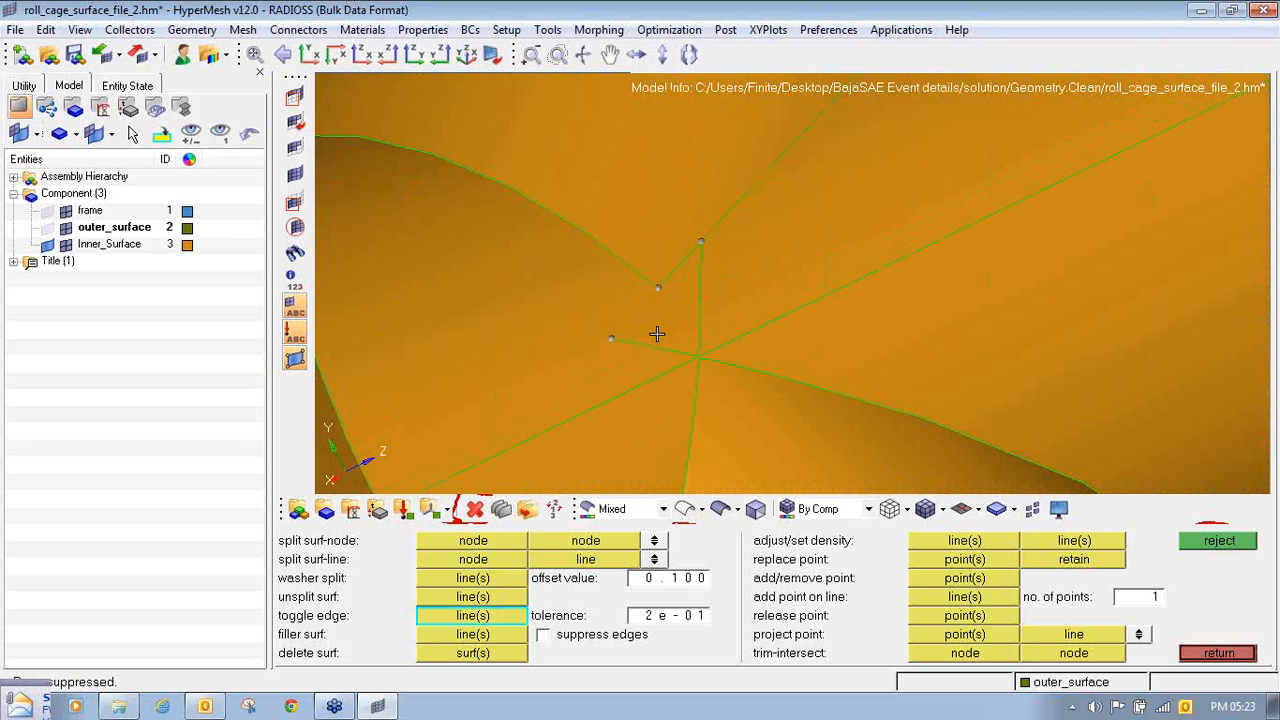
ctrl+scroll(657, 334, down, 3)
ctrl+scroll(643, 277, up, 5)
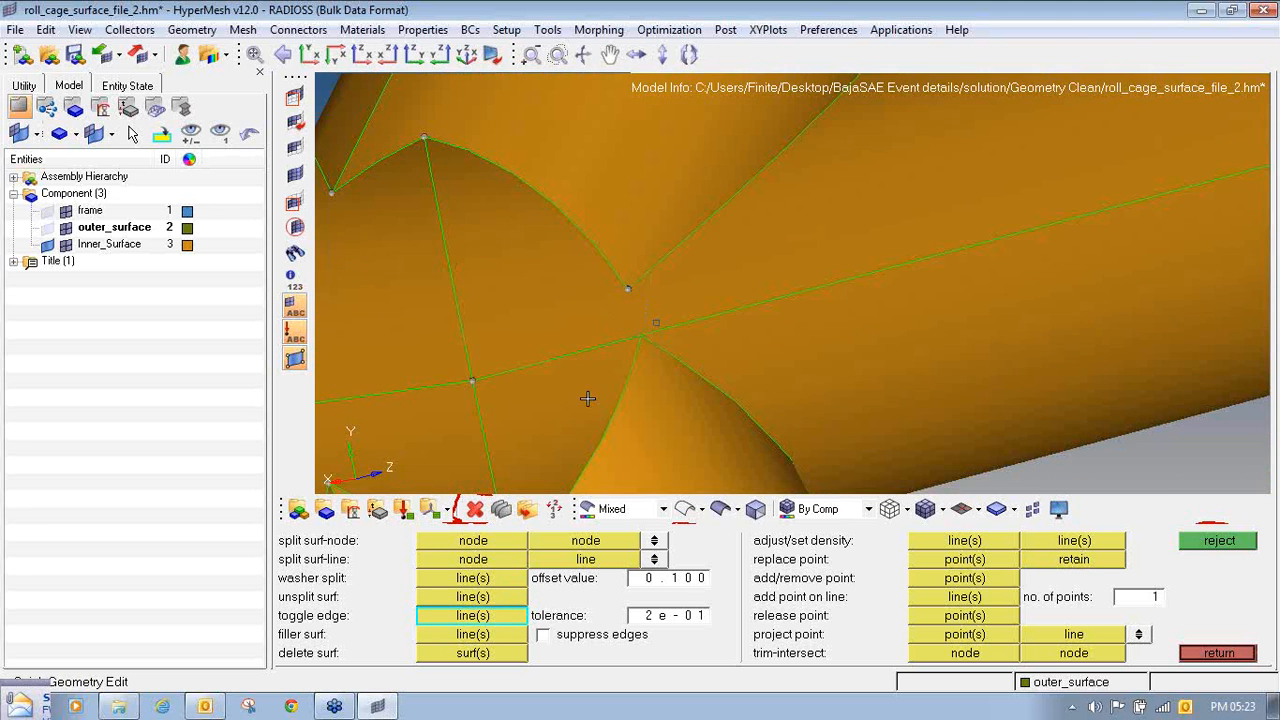
- Try to split the surface by node between the upper patch corner and a point added at the tube junction
click(935, 580)
click(641, 334)
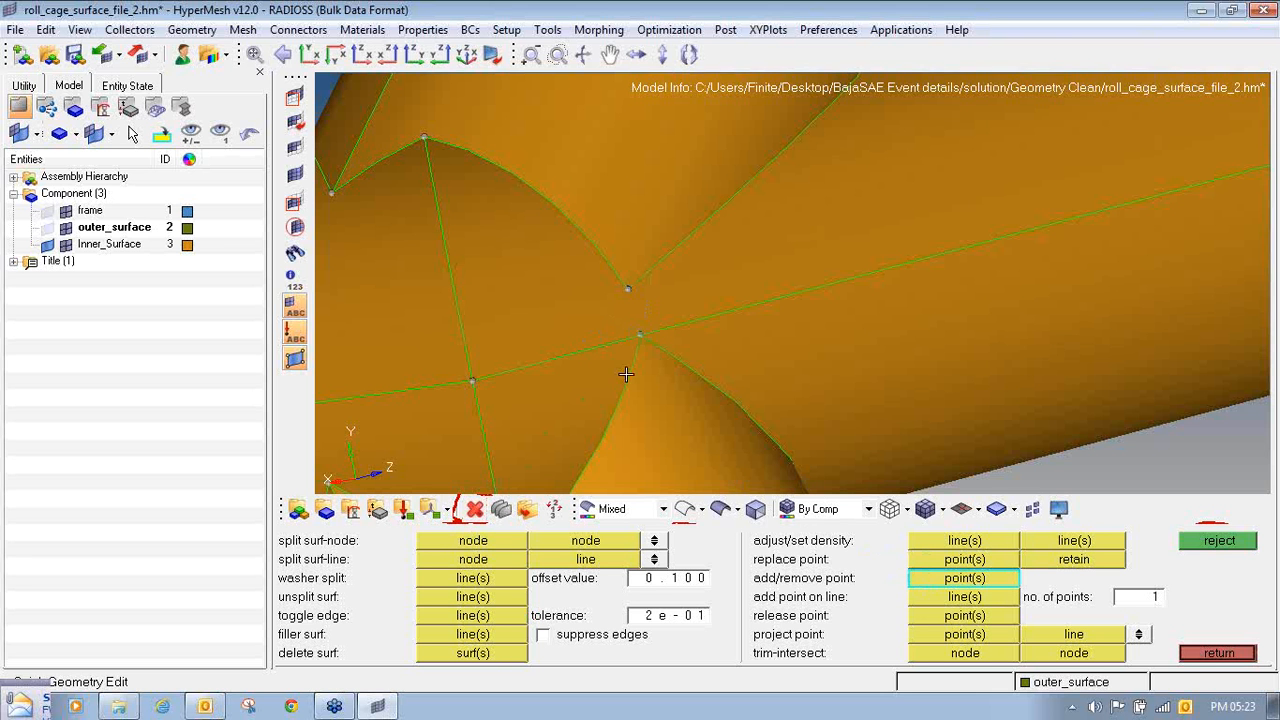
click(500, 544)
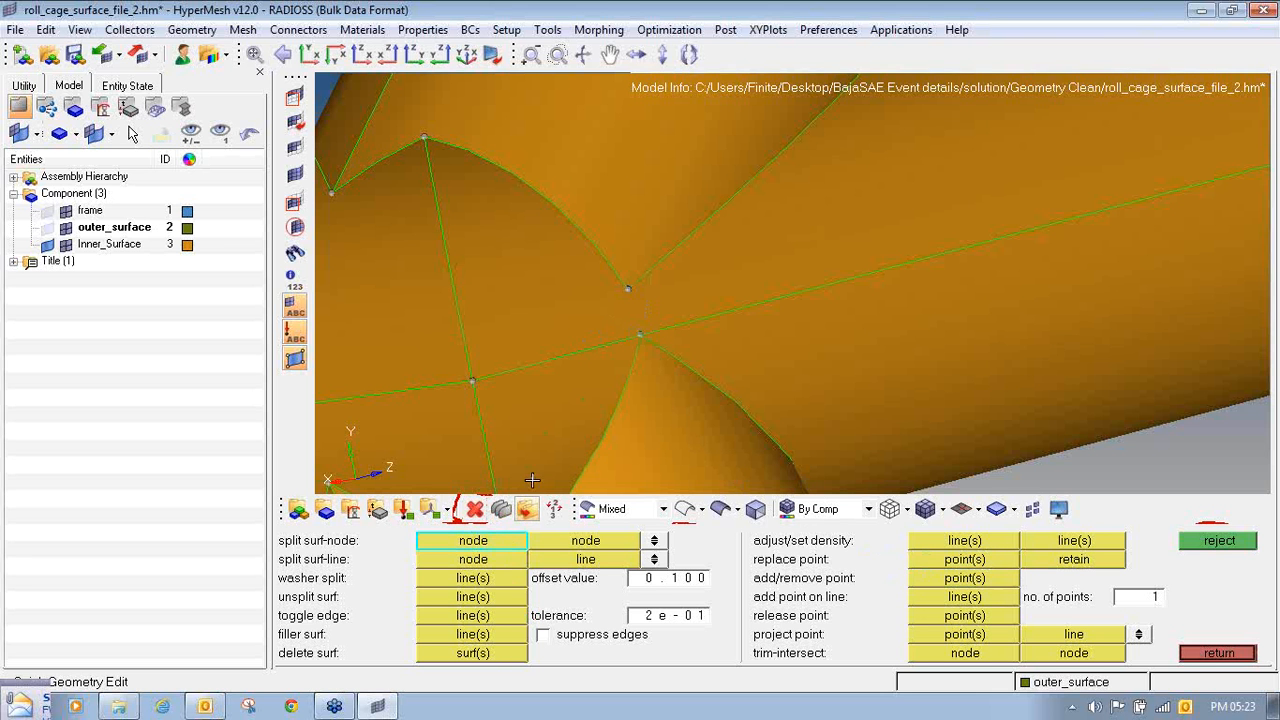
click(636, 337)
ctrl+scroll(635, 344, up, 3)
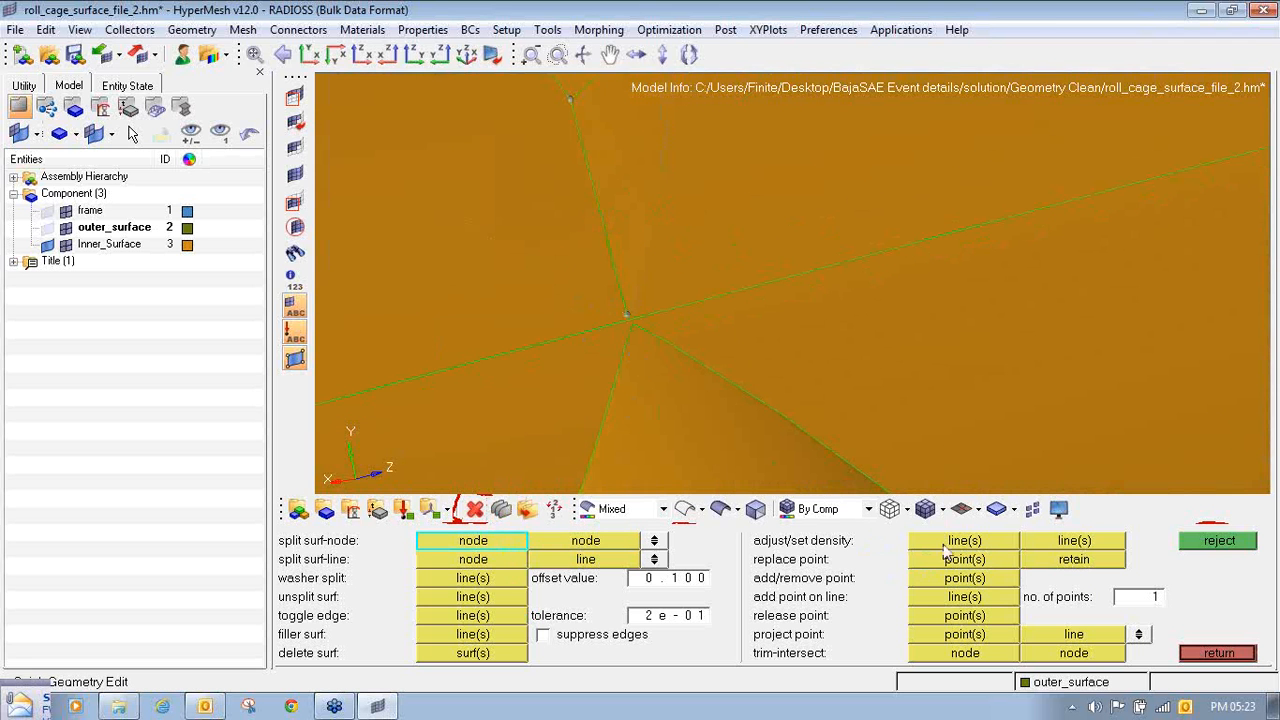
click(1221, 541)
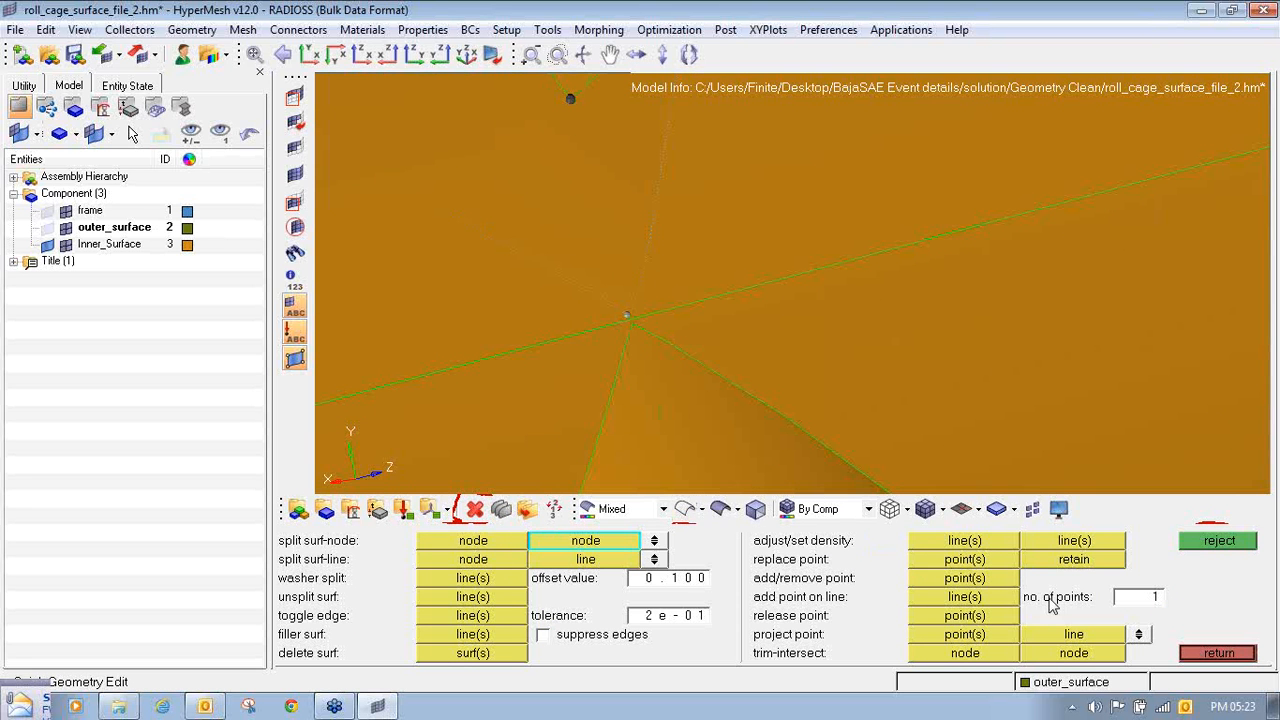
click(982, 582)
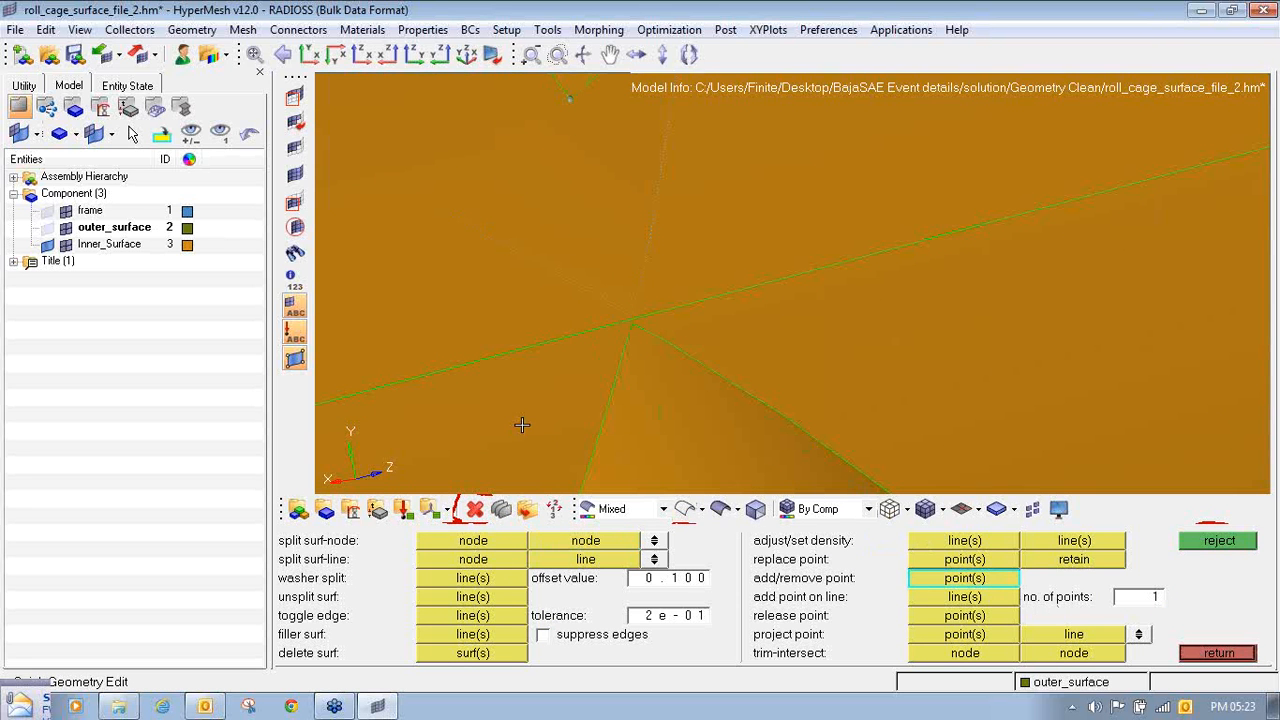
- Split the surface from the upper patch corner to the edge line at the tube junction, and check the separated faces with a surface selection
click(480, 558)
click(567, 98)
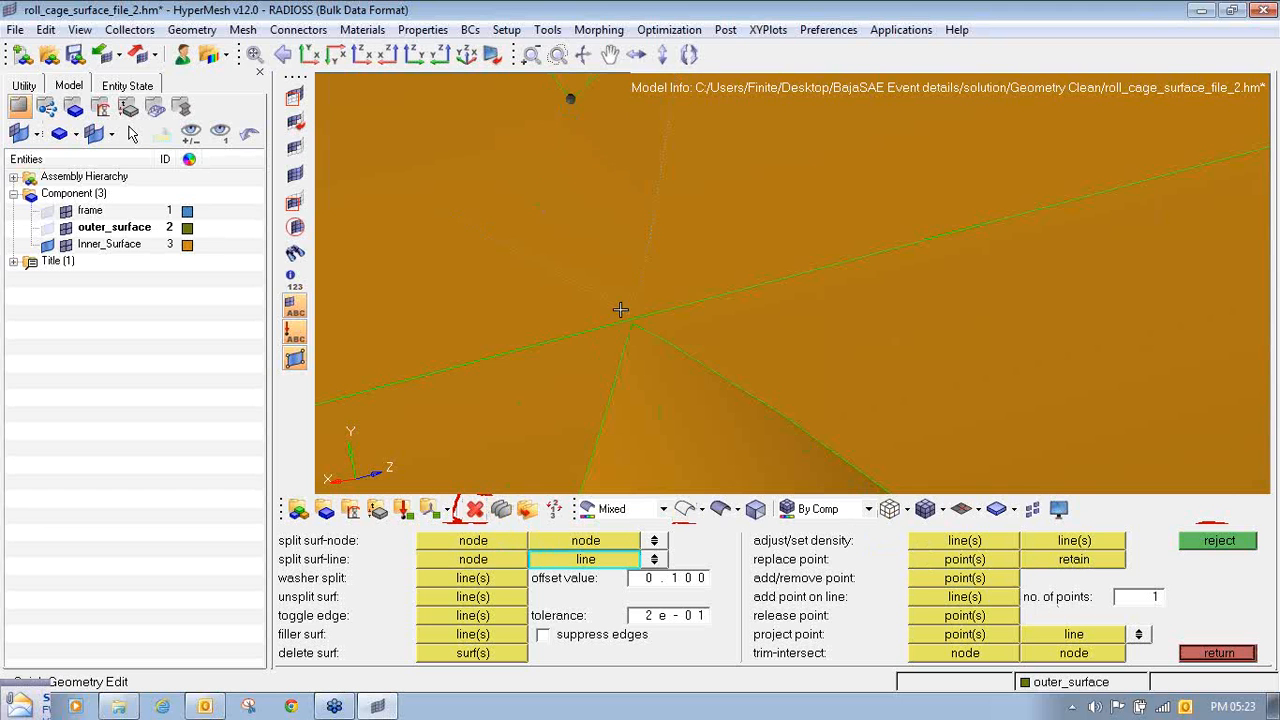
click(628, 318)
scroll(633, 320, down, 5)
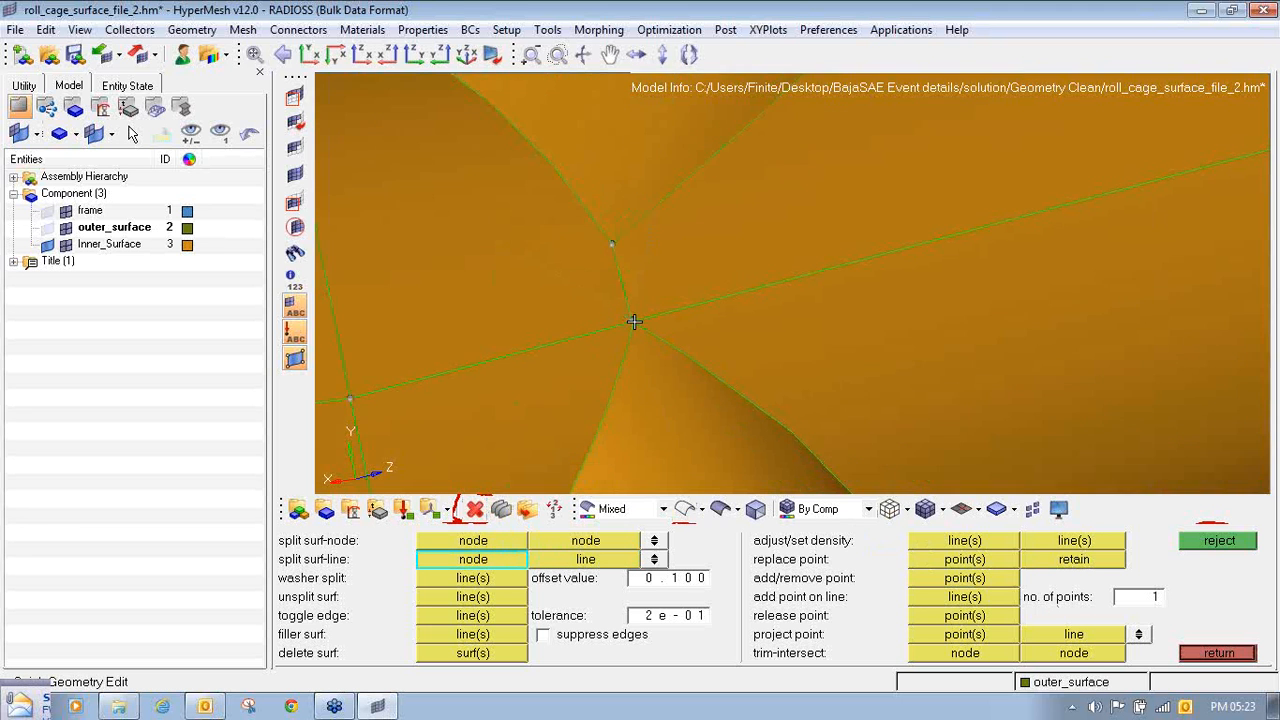
key(F12)
click(606, 293)
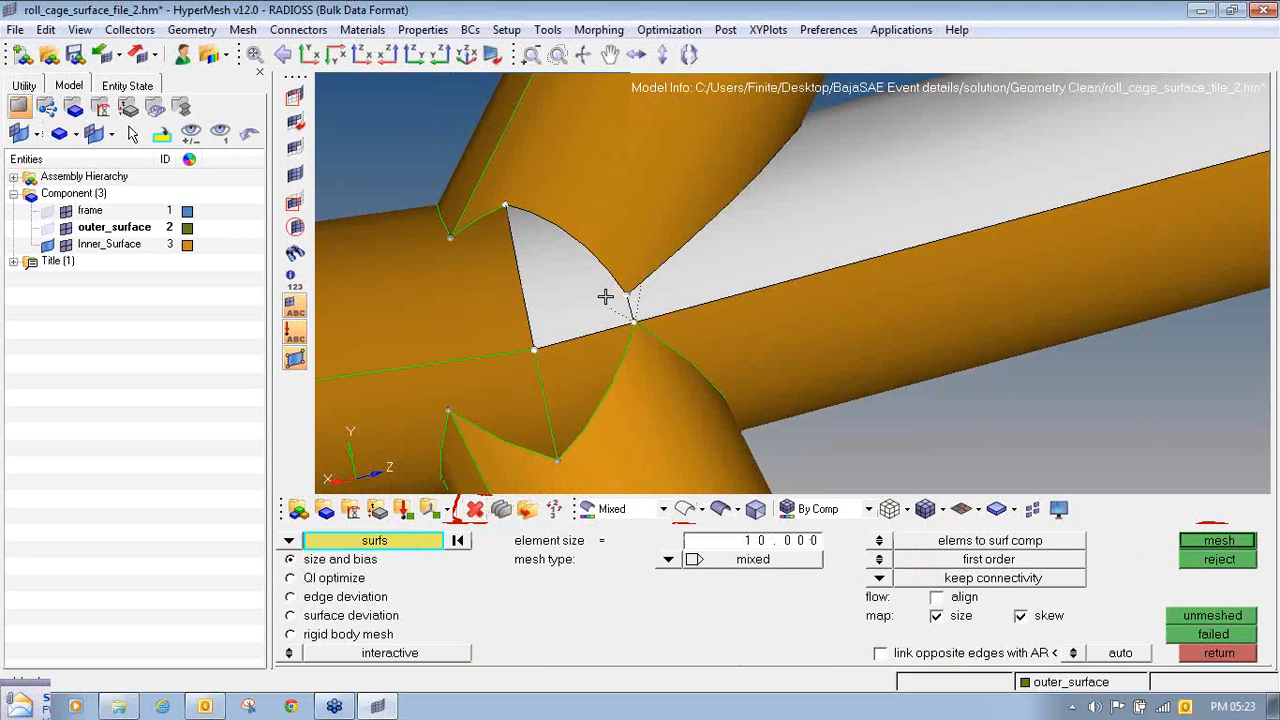
middle_click(606, 297)
- Examine the cleaned joint, the neighbouring tube connections and the overall roll cage
key(F11)
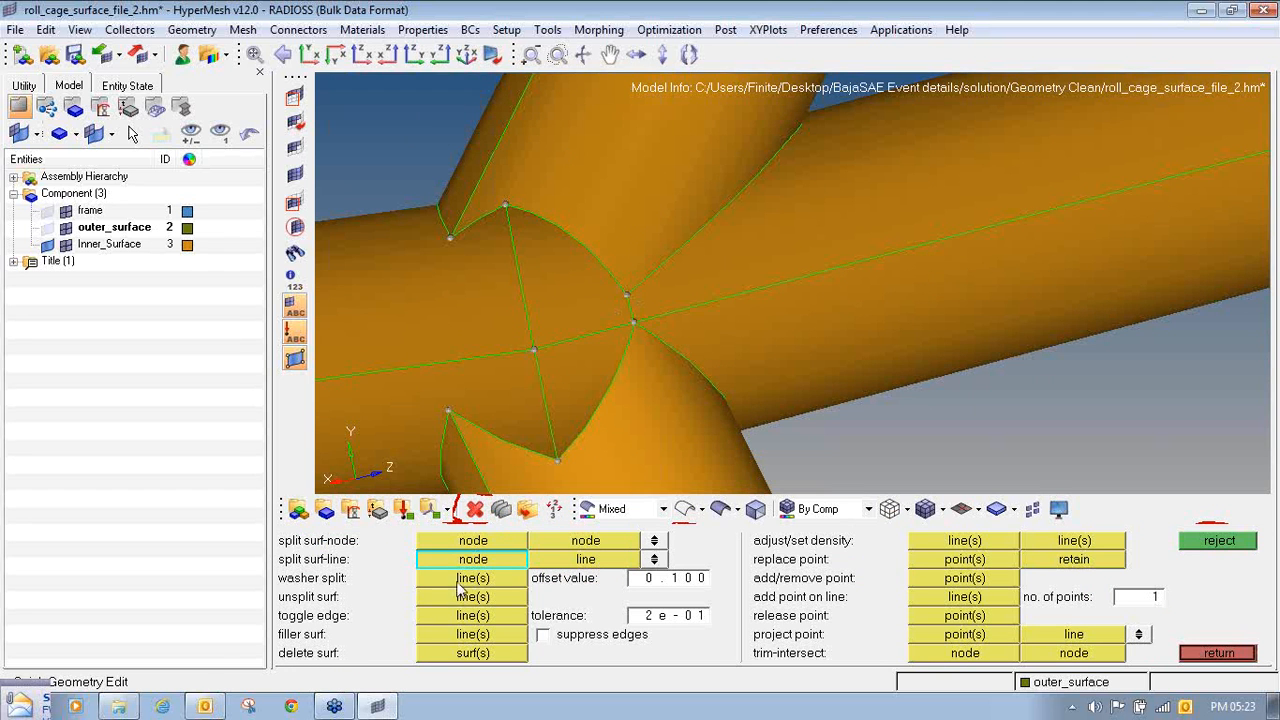
click(472, 596)
scroll(629, 310, down, 4)
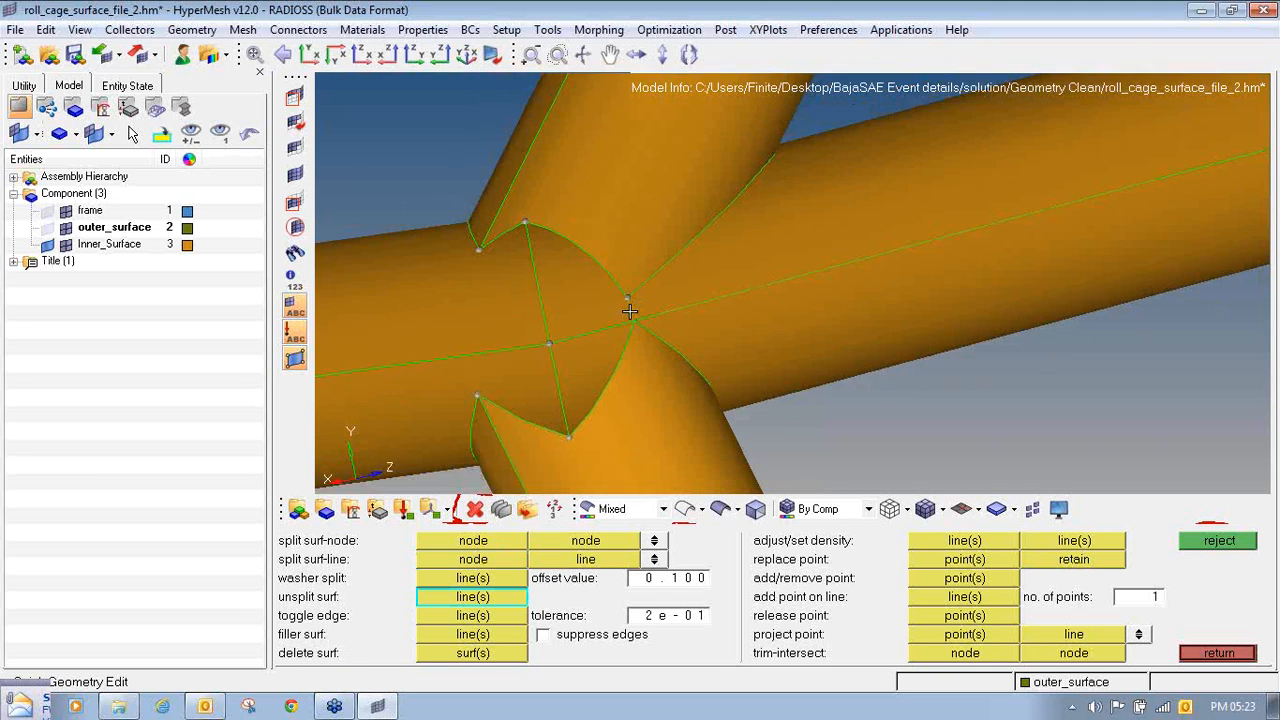
ctrl+drag(660, 309, 829, 301)
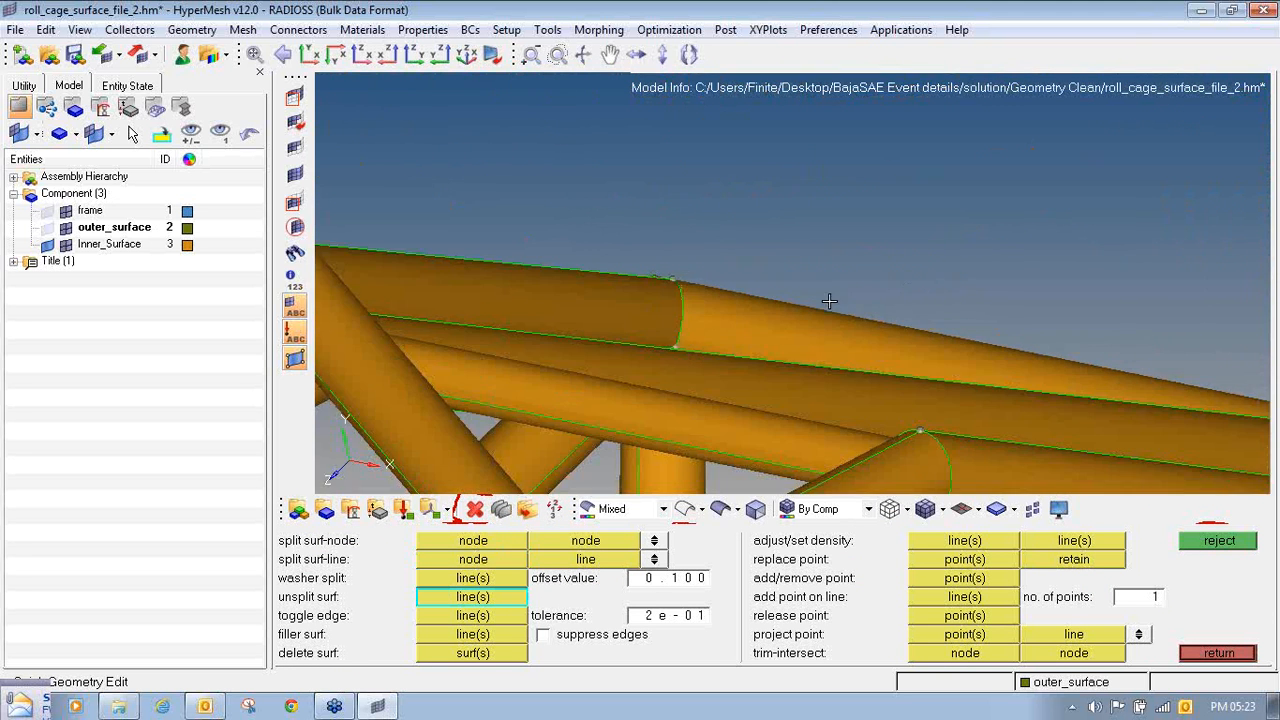
ctrl+drag(691, 360, 333, 287)
scroll(637, 322, down, 5)
ctrl+drag(637, 322, 520, 356)
scroll(644, 345, down, 10)
scroll(676, 364, down, 5)
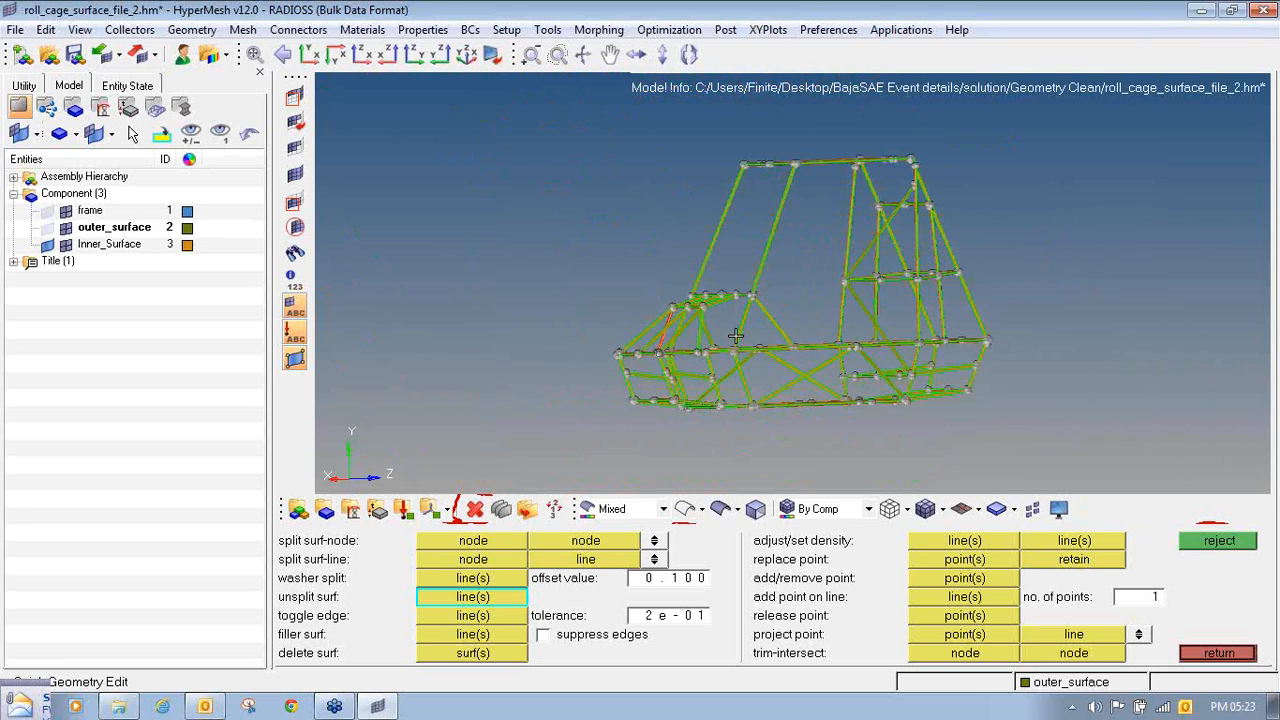